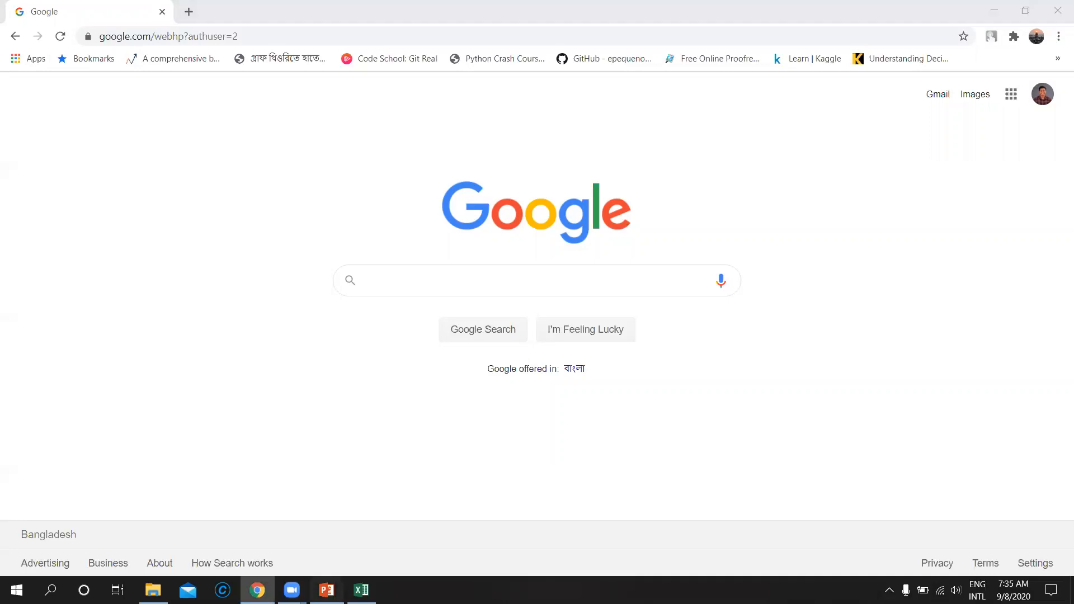
Review the PowerPoint lecture slides covering sort, filter, and If and Nested If.
click(83, 225)
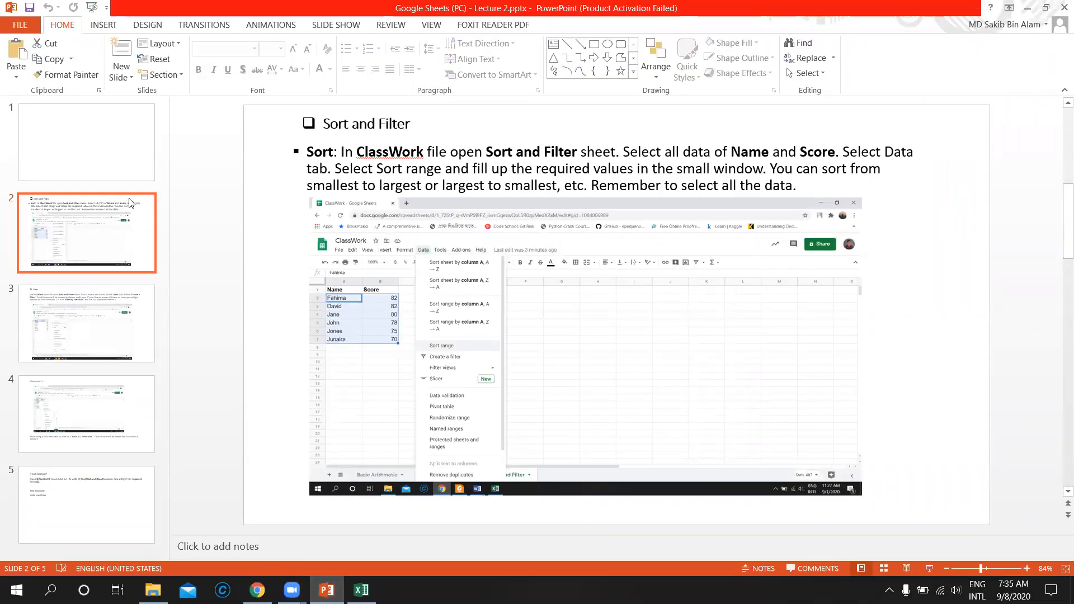
click(124, 328)
click(104, 404)
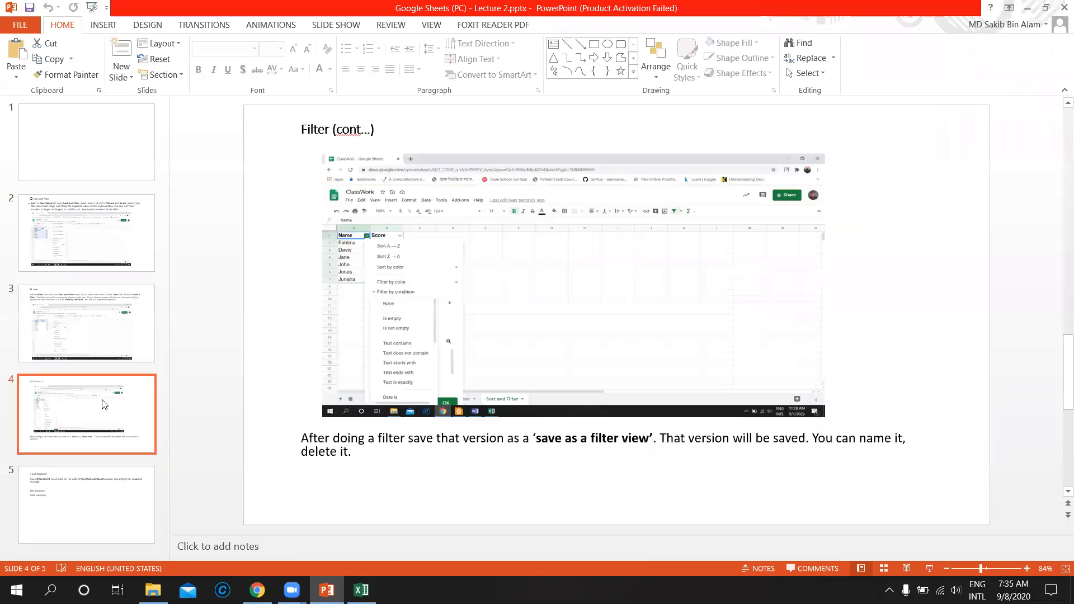
click(51, 516)
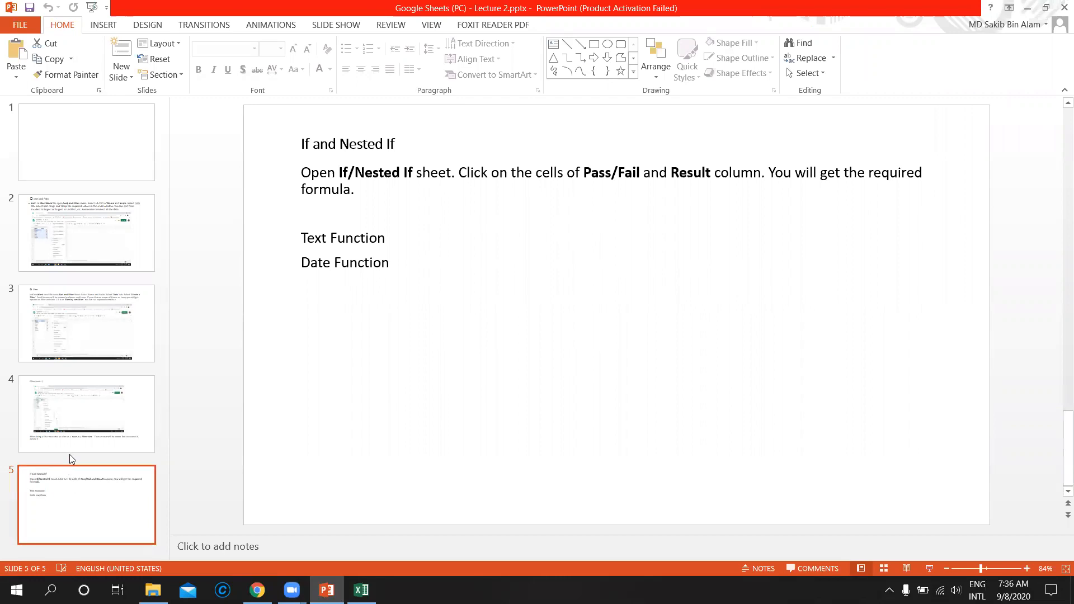
click(101, 406)
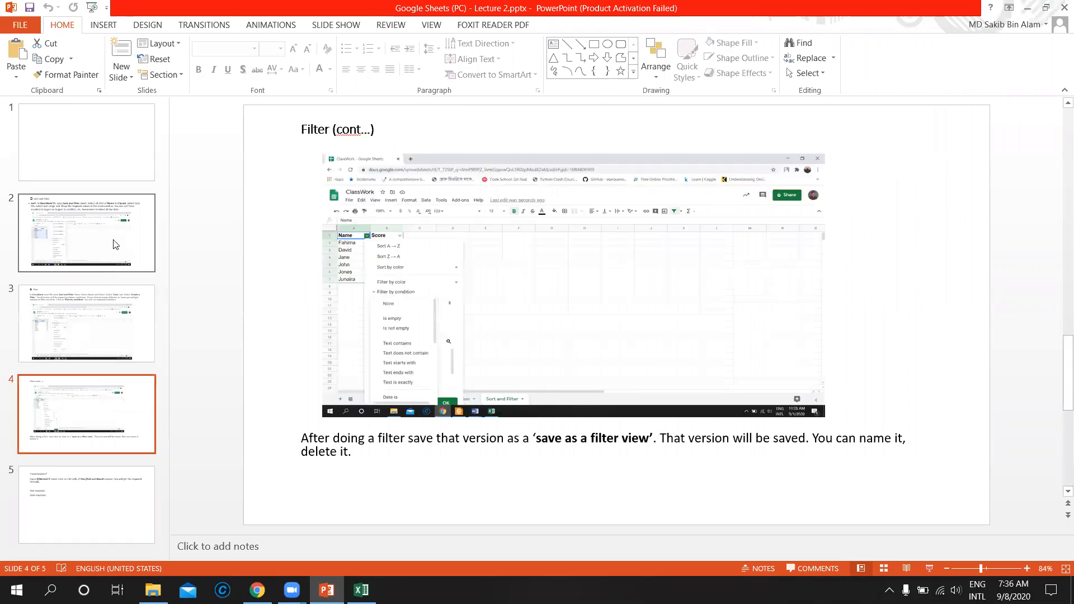
click(114, 241)
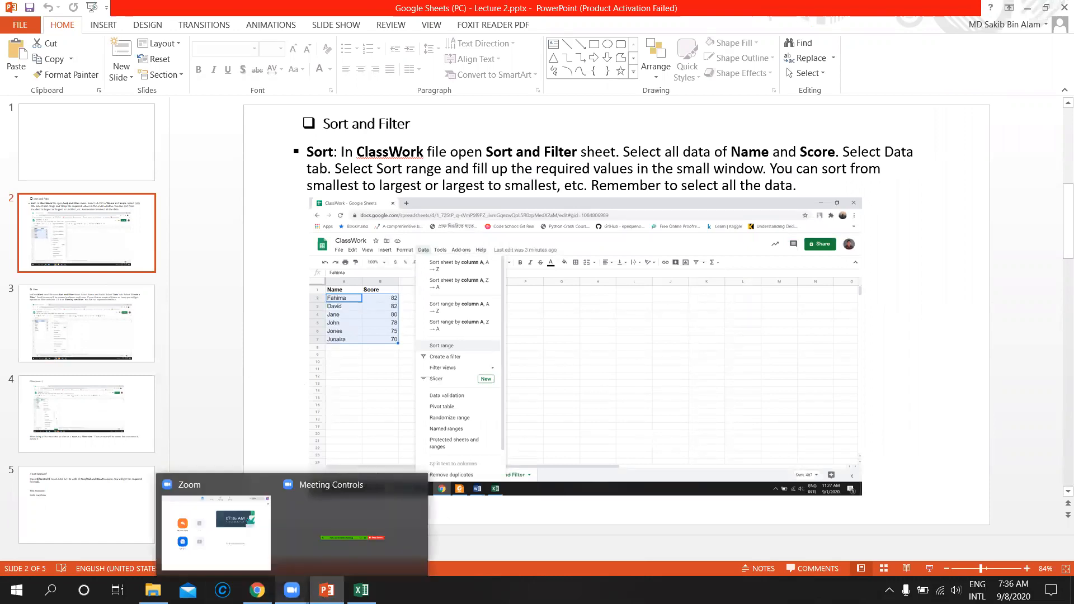
Switch to Chrome, open Google Sheets from the Google apps and create a blank spreadsheet.
click(257, 590)
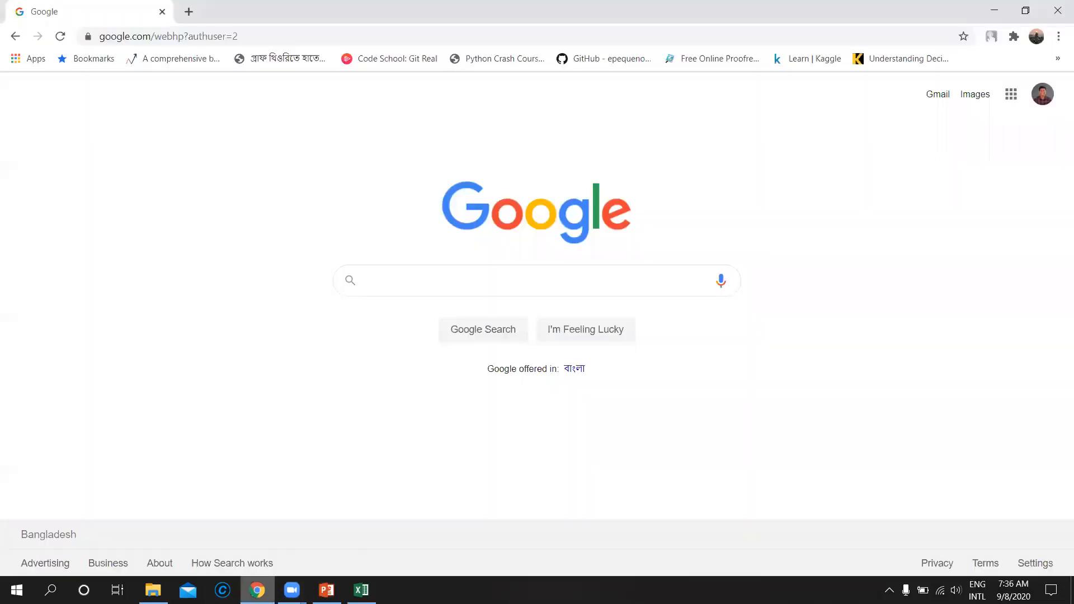
click(372, 38)
click(1011, 94)
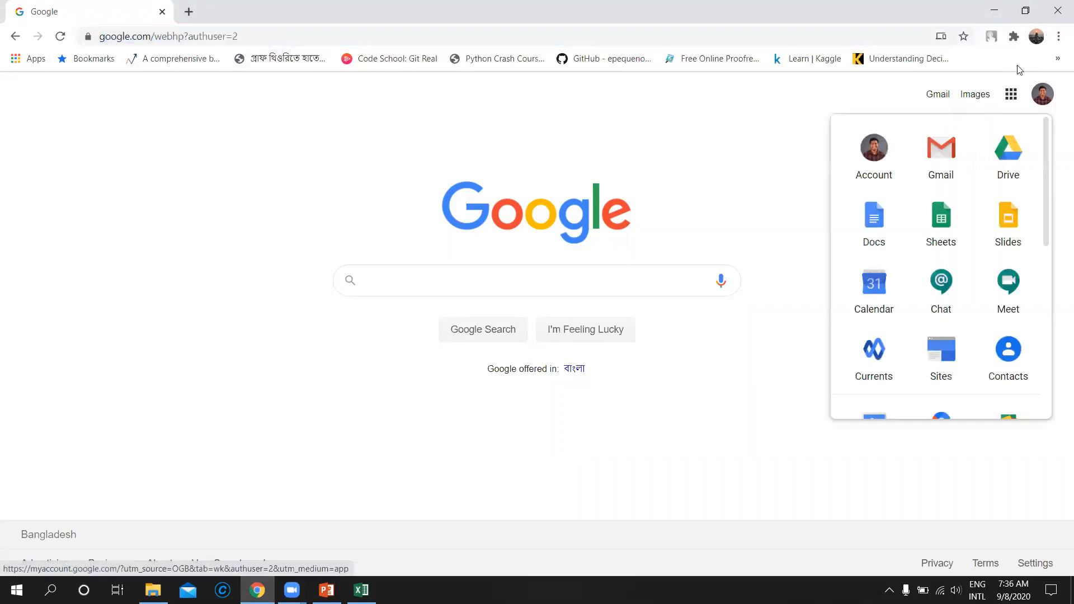
click(941, 219)
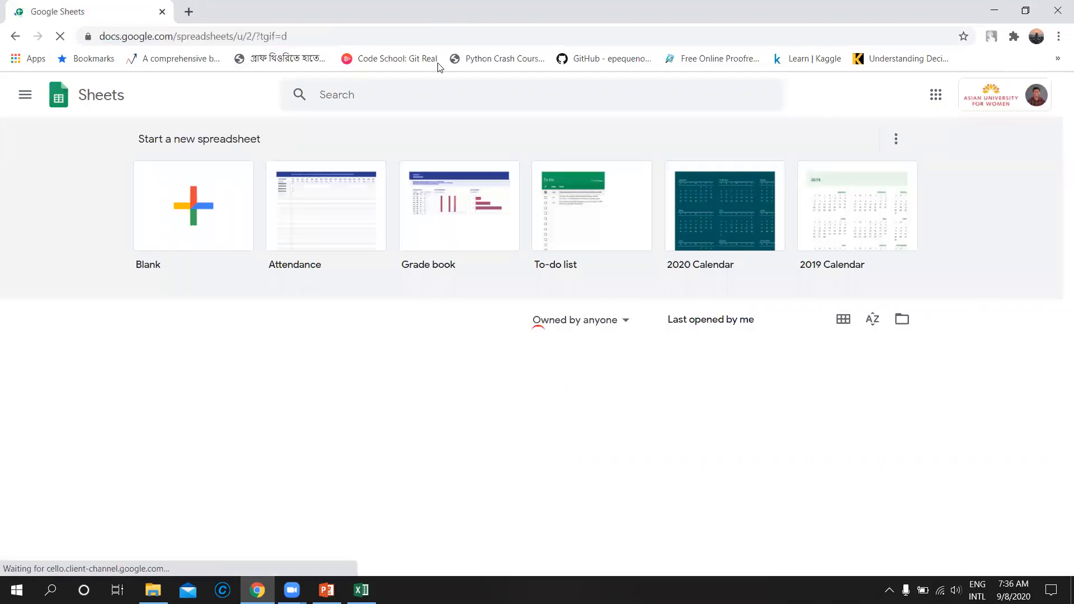
click(221, 212)
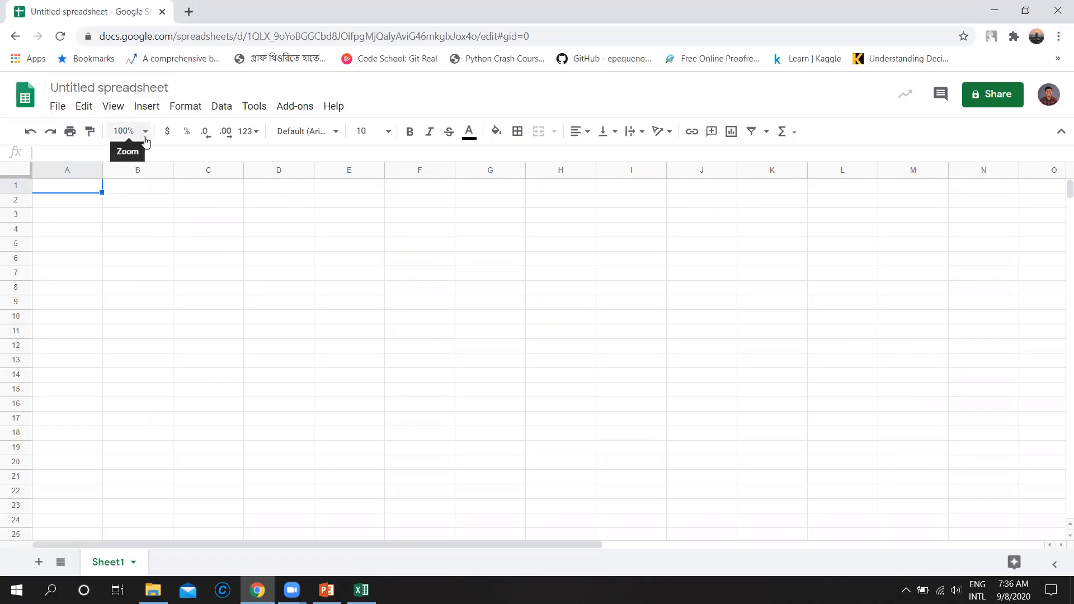
Rename the untitled spreadsheet as "class 2".
click(148, 85)
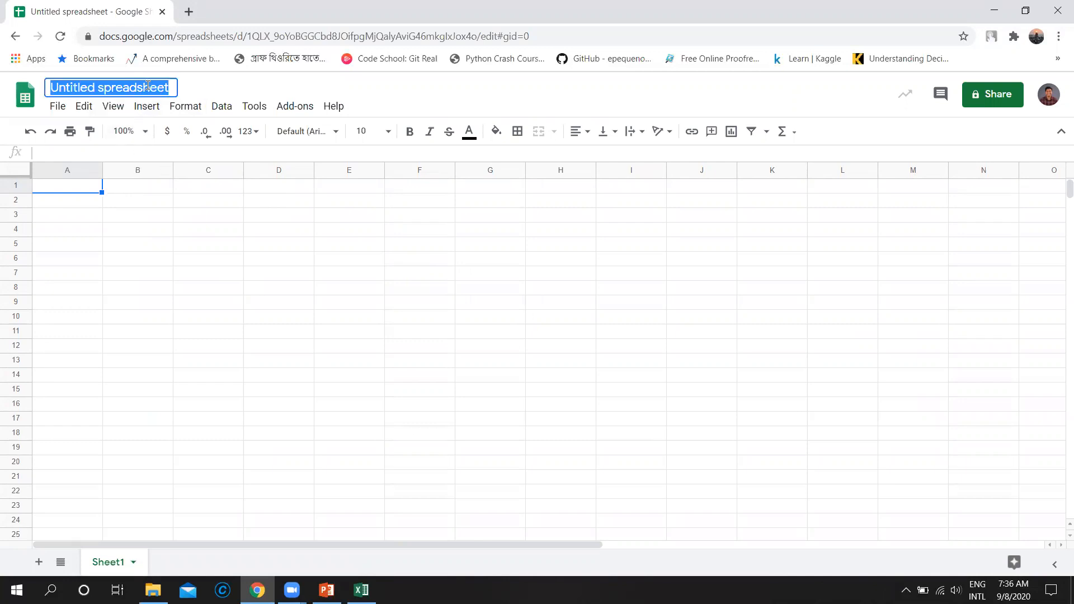
text(class 2)
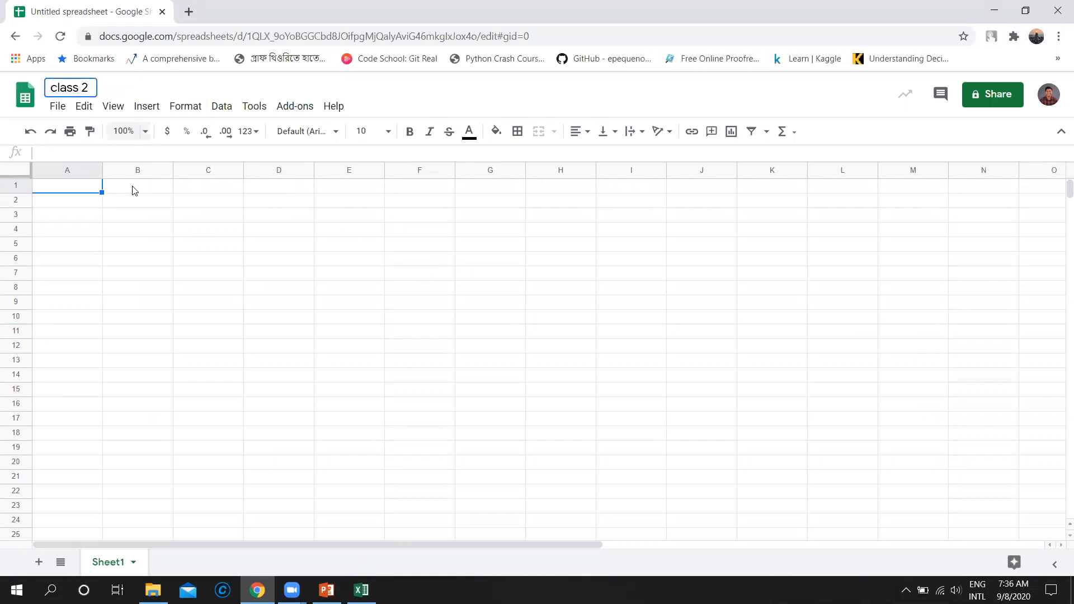
click(121, 229)
click(86, 191)
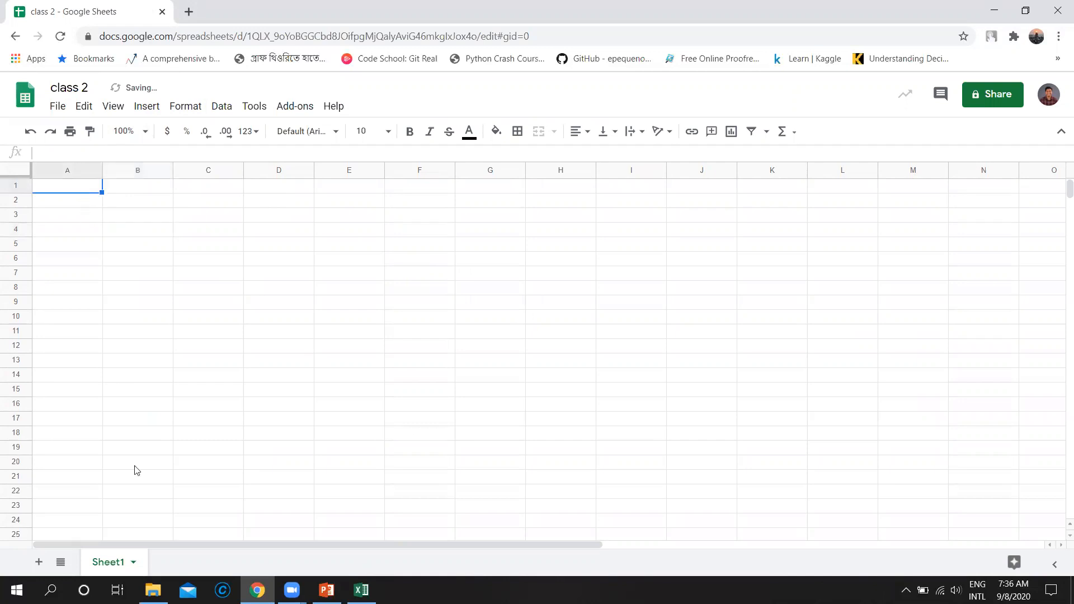
Rename the Sheet1 sheet as "filter and sort".
click(133, 562)
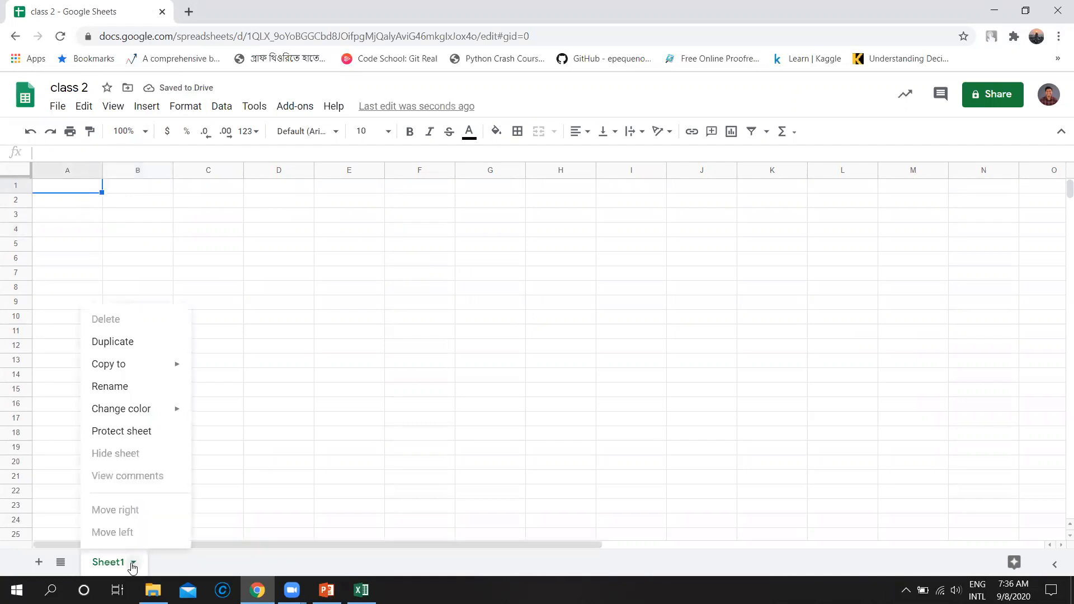
click(135, 386)
text(filter and sort)
key(Return)
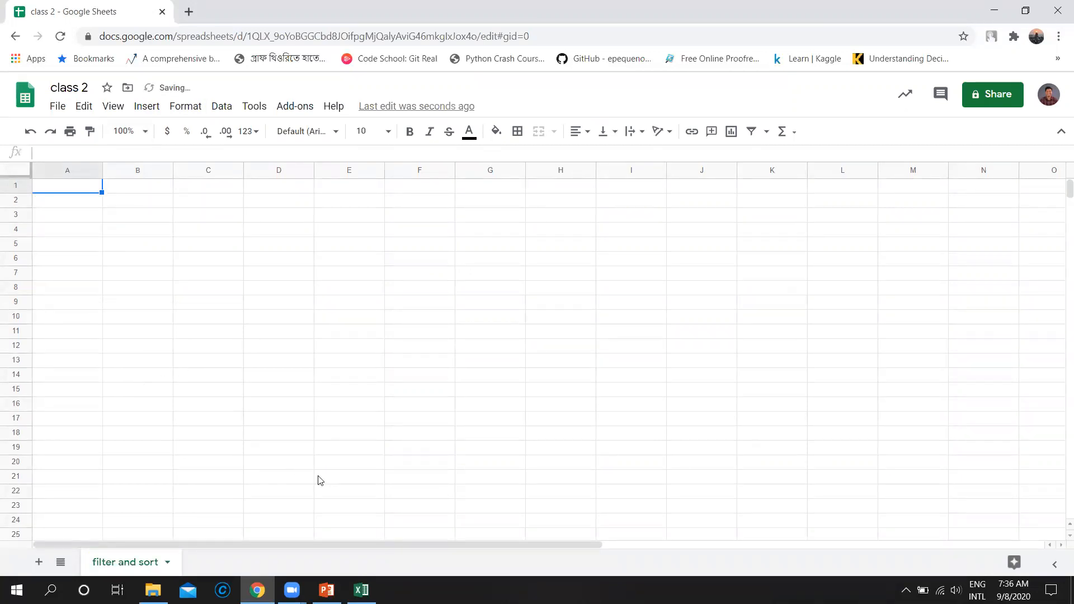
Switch to the Class_Work.xlsx workbook in Excel and turn off the filter on the Name and Score table.
mouse_move(361, 590)
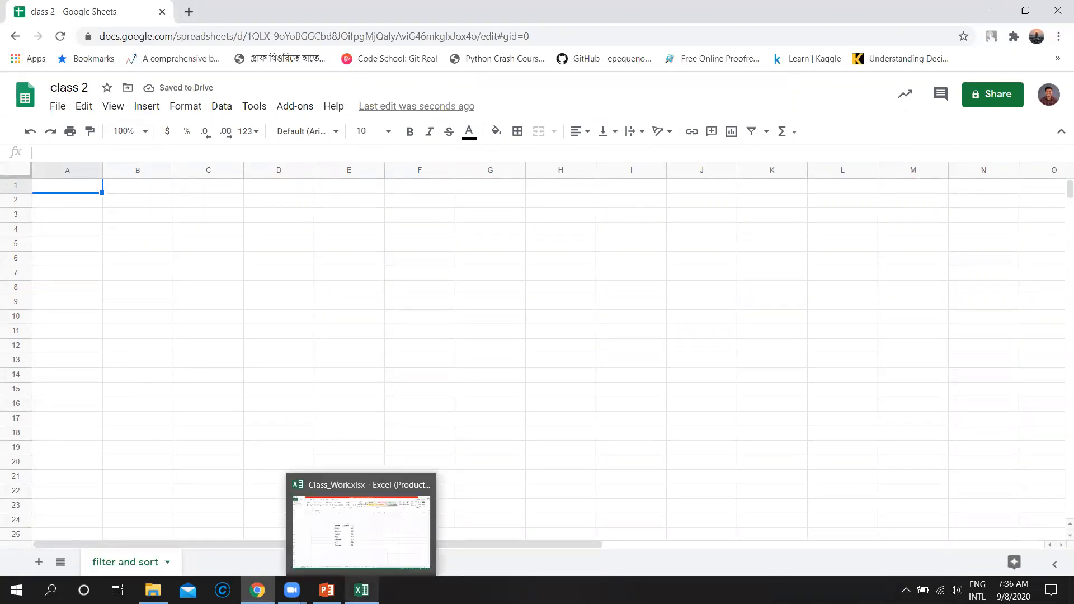
click(308, 559)
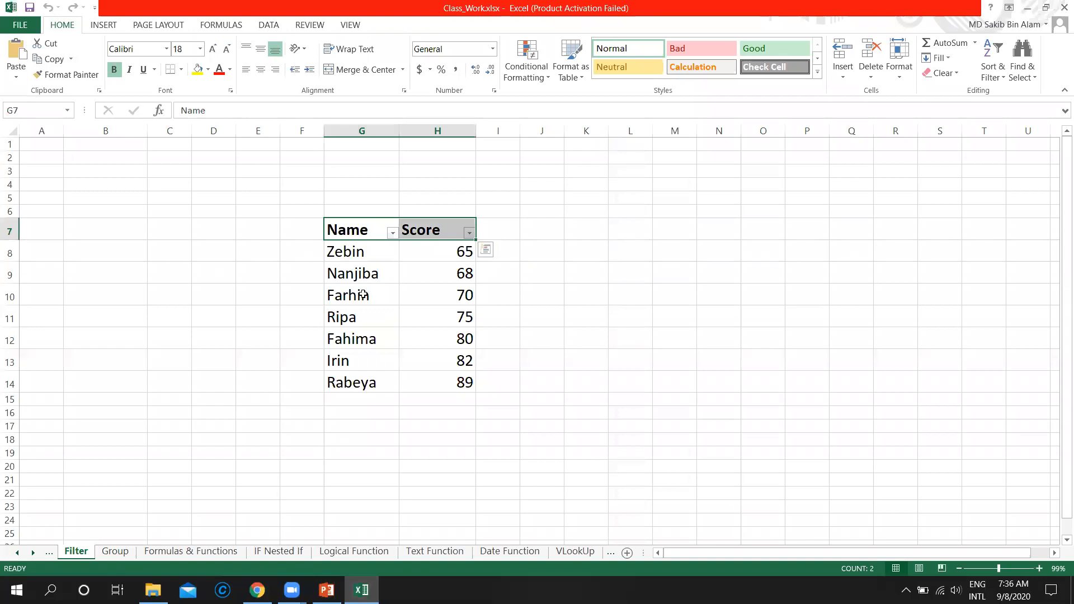
click(408, 326)
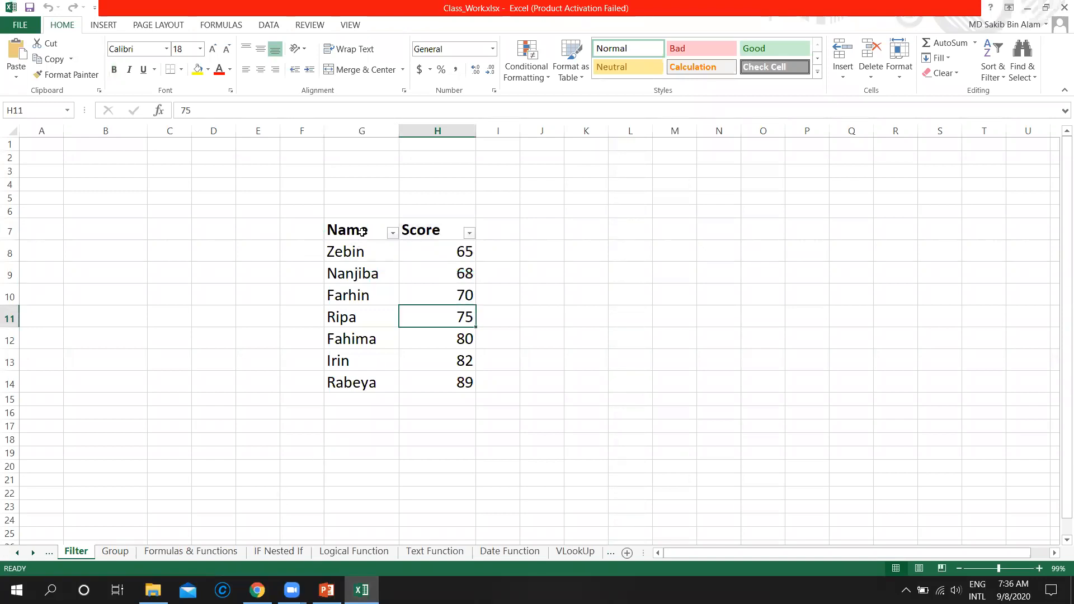
click(361, 232)
click(278, 26)
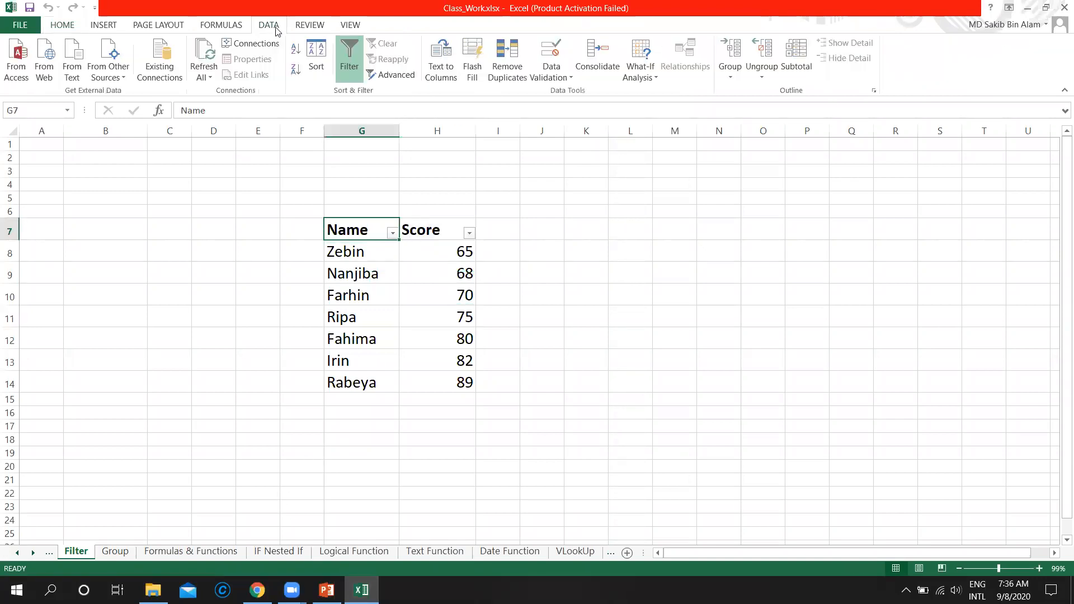
click(357, 66)
click(378, 245)
Copy the whole Name and Score table from Excel and paste it into the Google Sheets spreadsheet starting at cell E4.
click(380, 226)
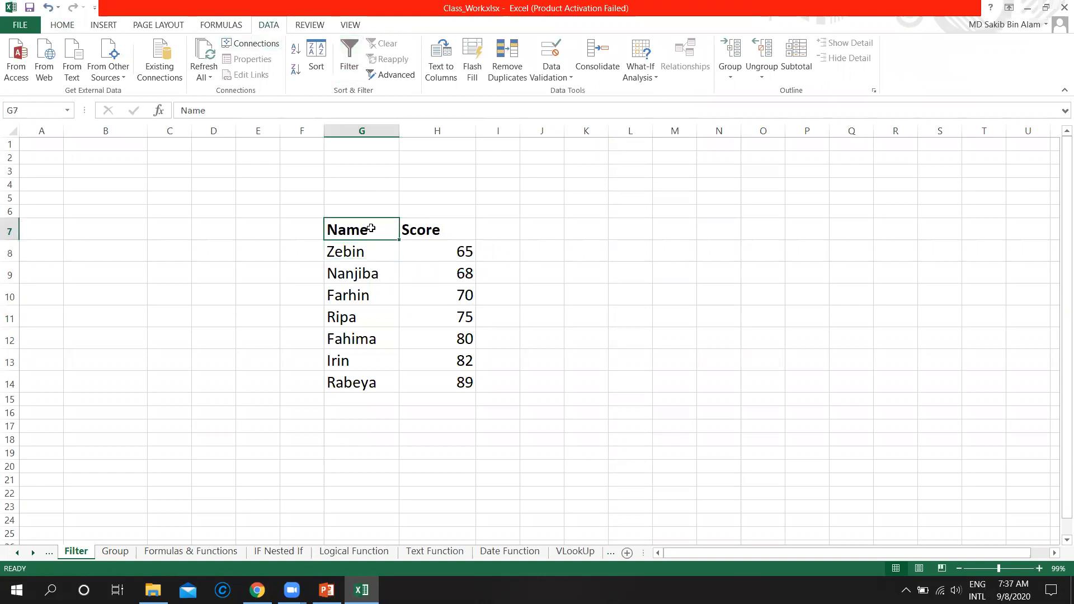
key(ctrl+a)
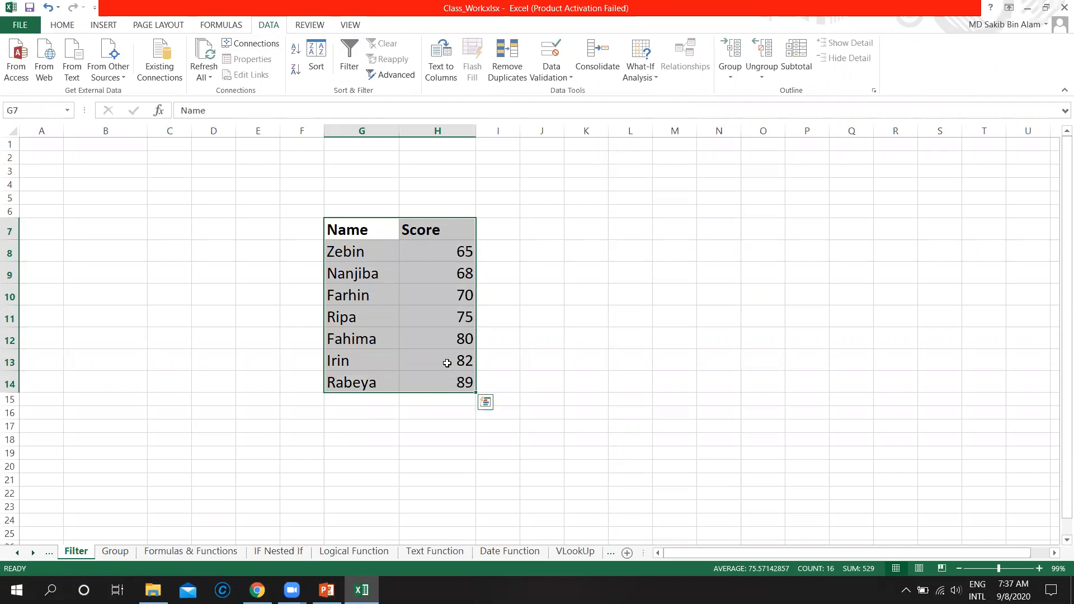
key(ctrl+c)
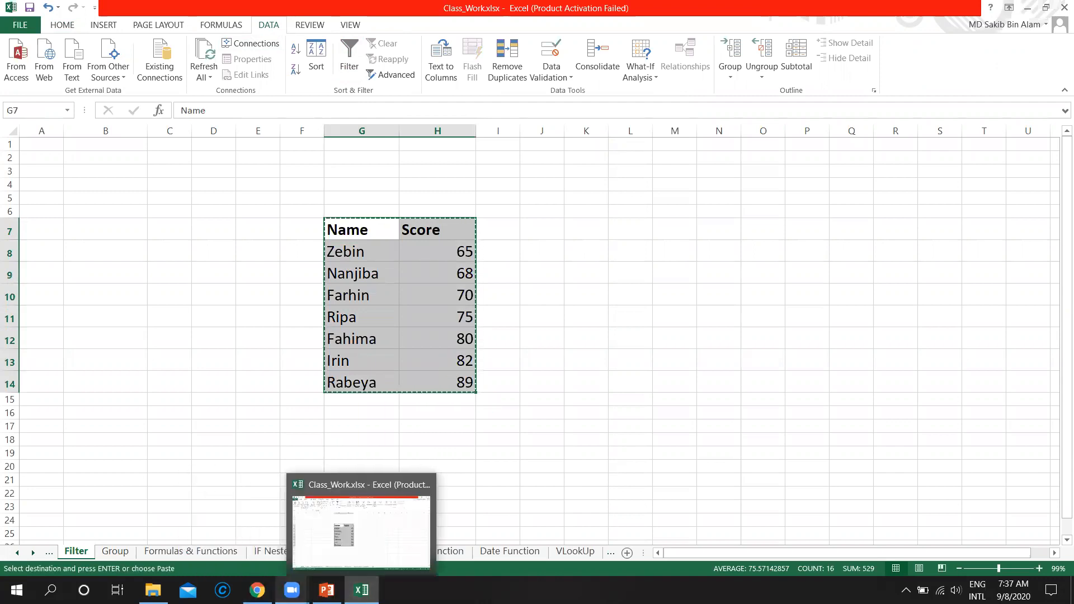
click(257, 590)
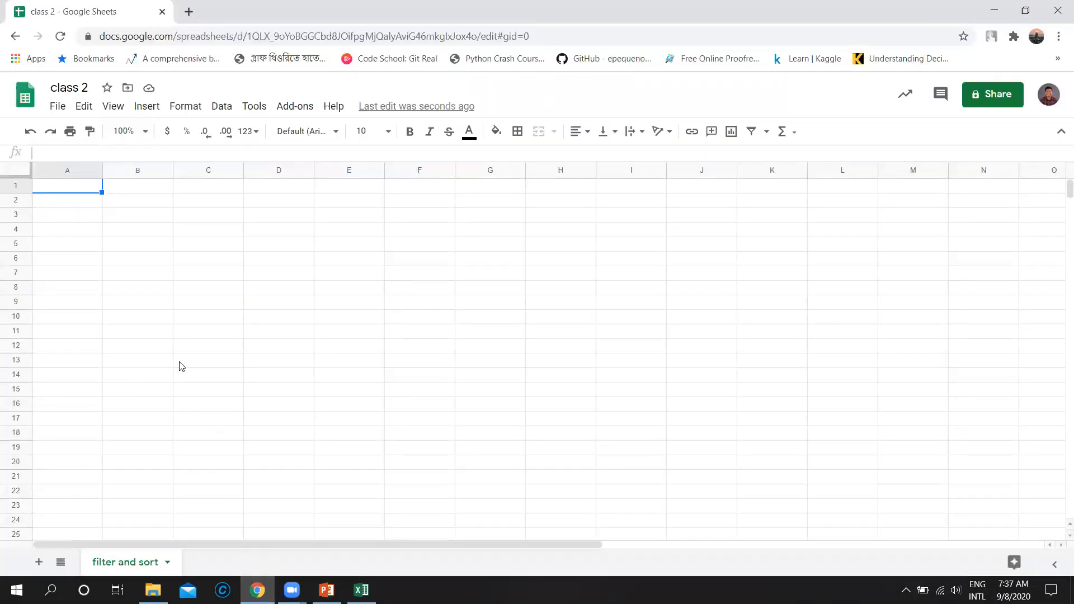
click(339, 234)
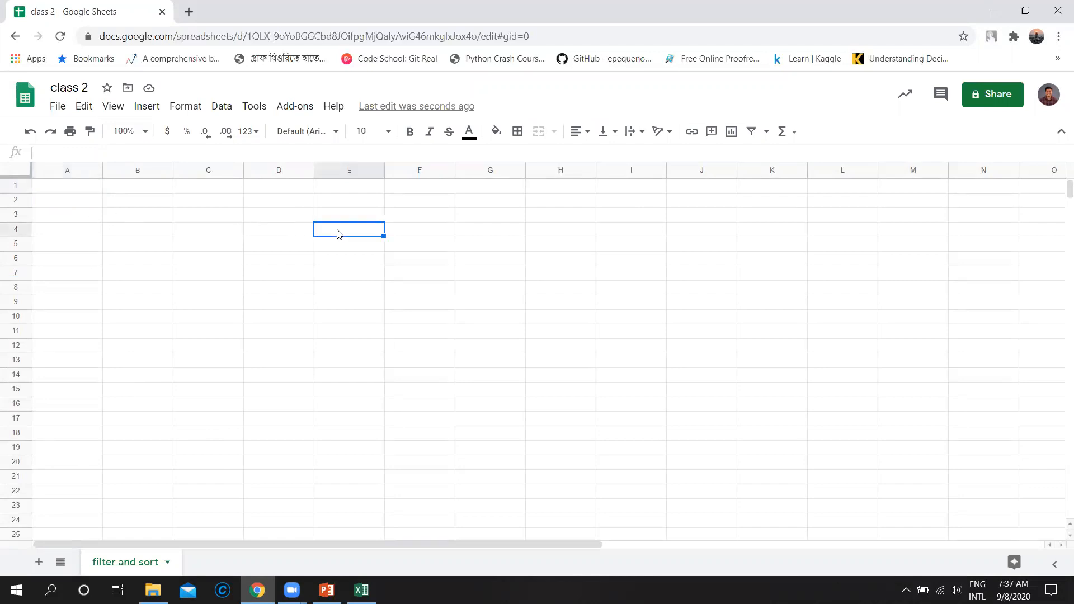
key(ctrl+v)
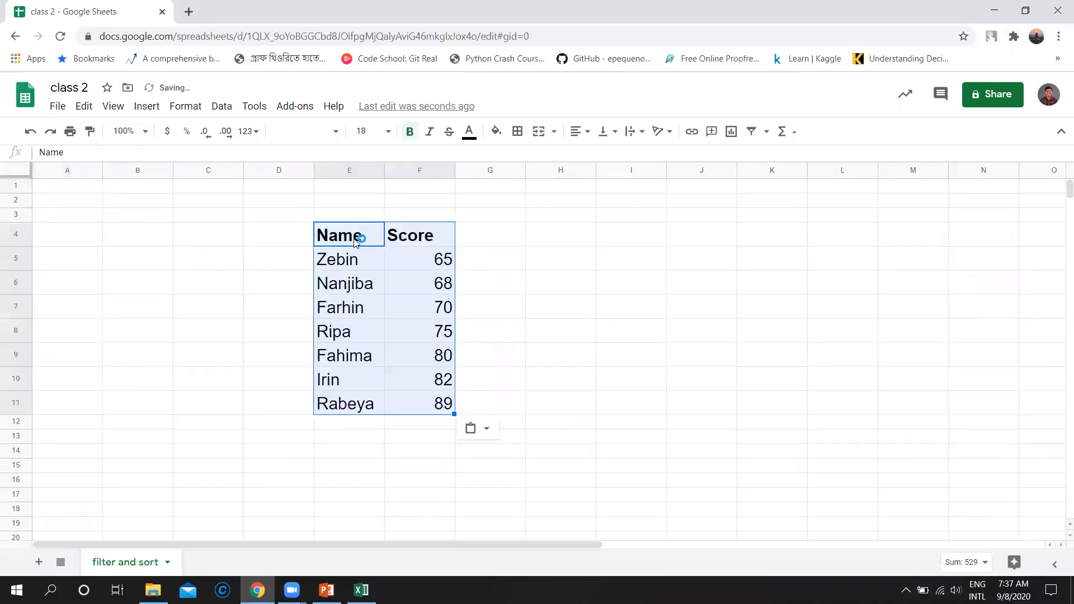
click(522, 267)
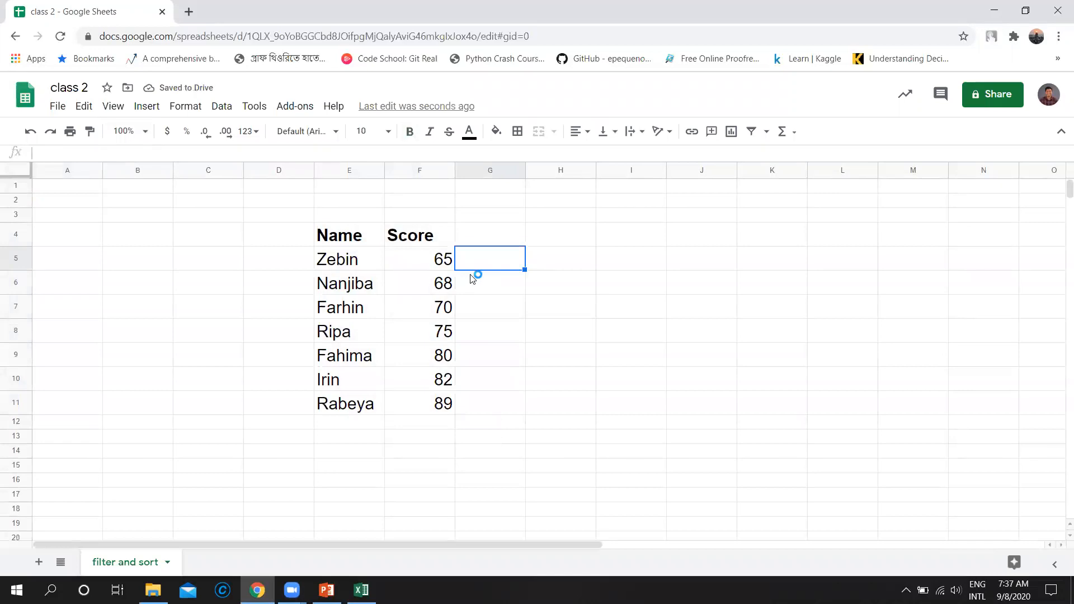
Set the score in cell F9 to 83 and the score in cell F6 to 91.
double_click(449, 361)
key(BackSpace)
text(3)
click(444, 288)
double_click(445, 287)
key(BackSpace)
key(BackSpace)
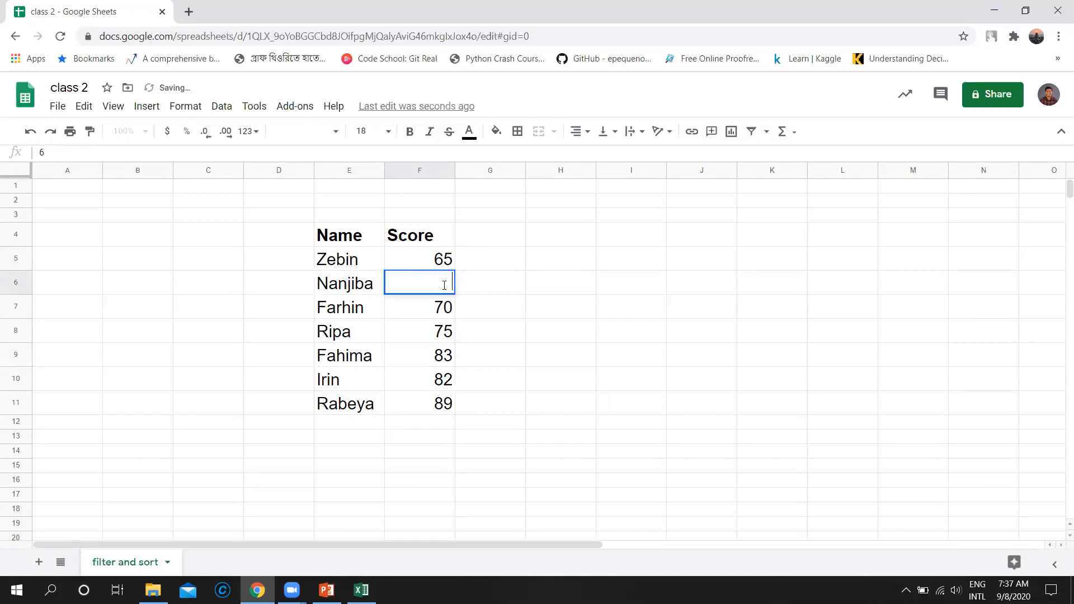
text(91)
Set the score in cell F10 to 75.
click(441, 383)
key(Return)
key(BackSpace)
key(BackSpace)
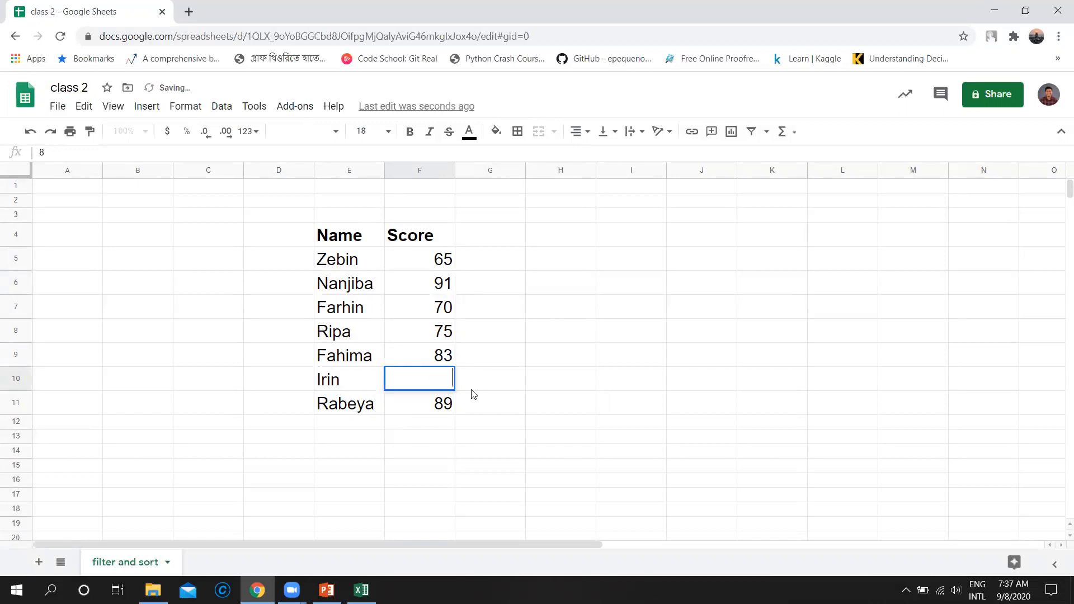
text(75)
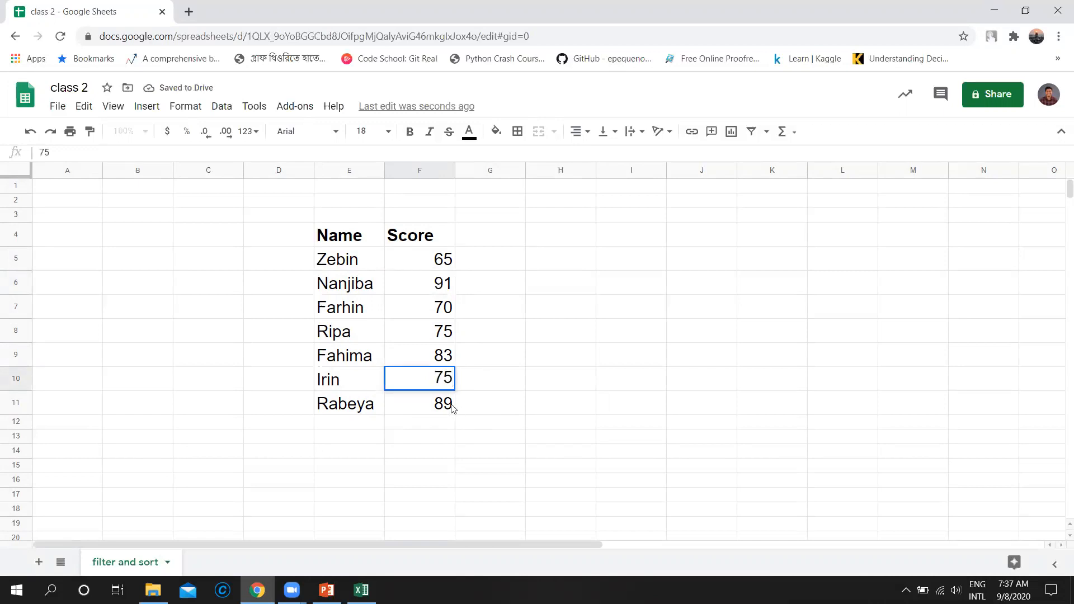
click(452, 406)
click(442, 354)
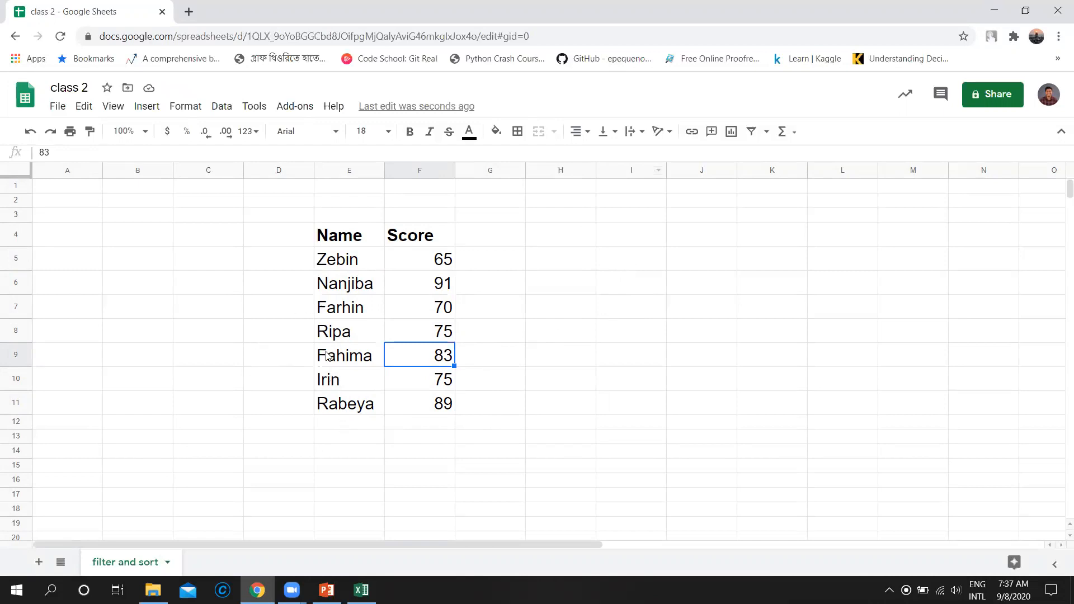
Change the first letter of the name in cell E7 to A.
double_click(325, 312)
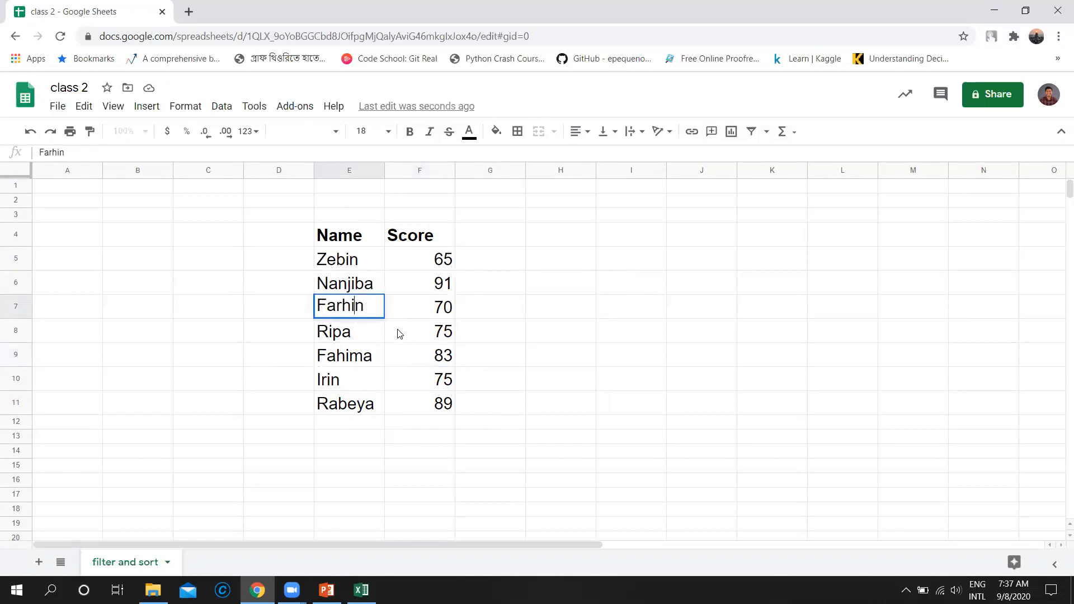
key(Left)
key(BackSpace)
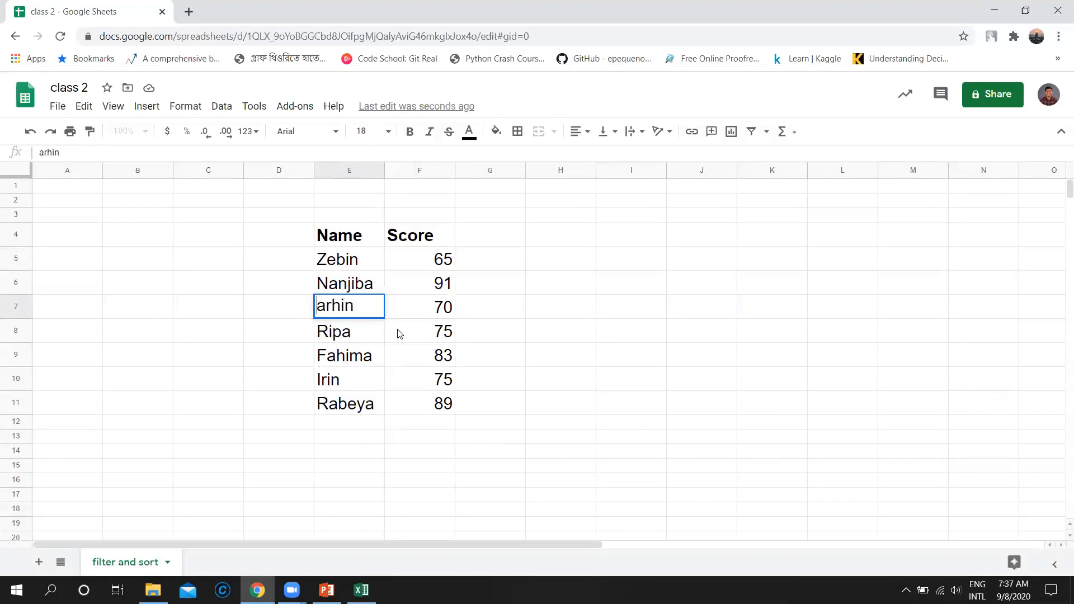
text(A)
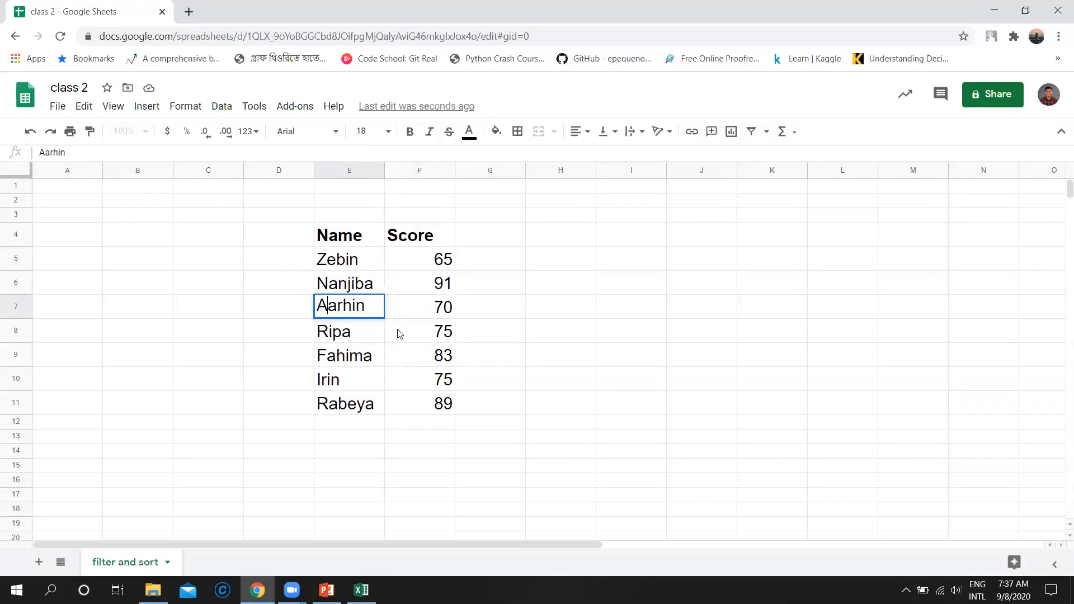
click(360, 337)
Replace the name in cell E10 with a different first name beginning with B.
click(350, 378)
key(BackSpace)
key(BackSpace)
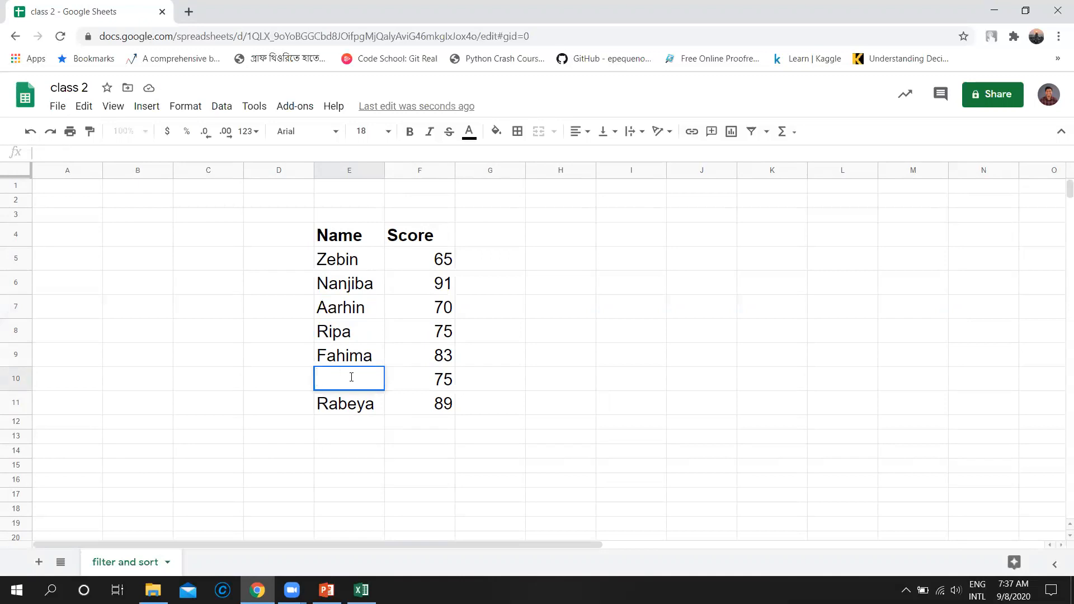
text(Bibi)
click(448, 404)
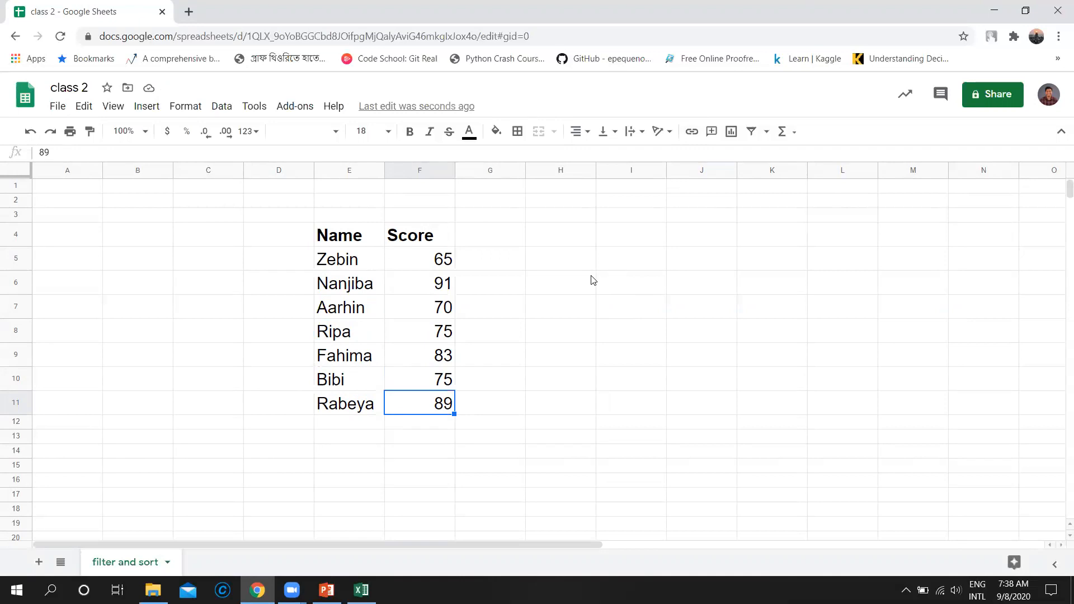
click(431, 285)
click(434, 312)
click(431, 336)
click(432, 358)
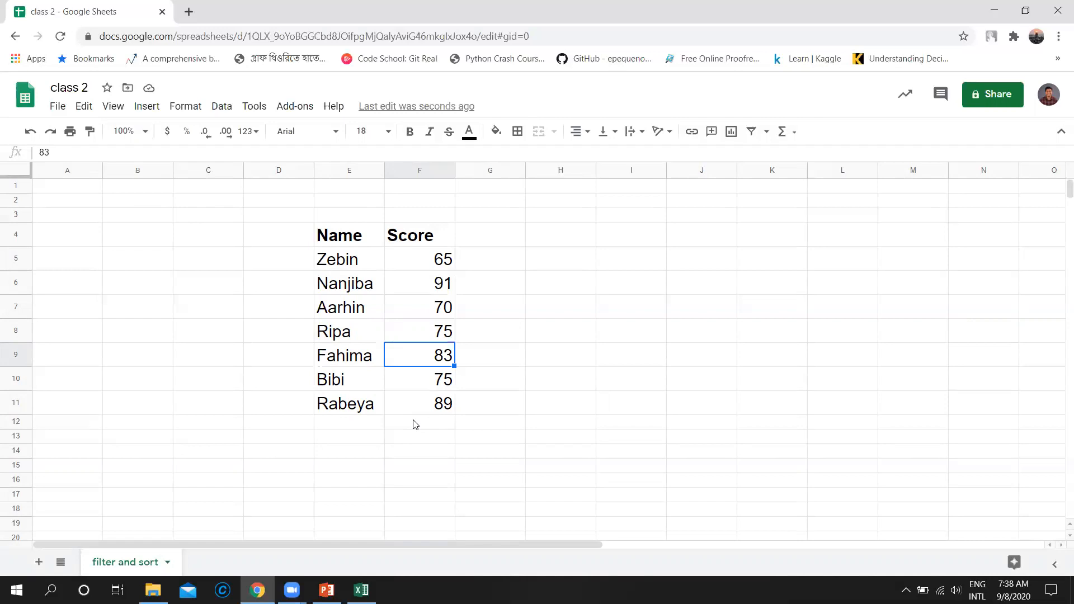
click(361, 290)
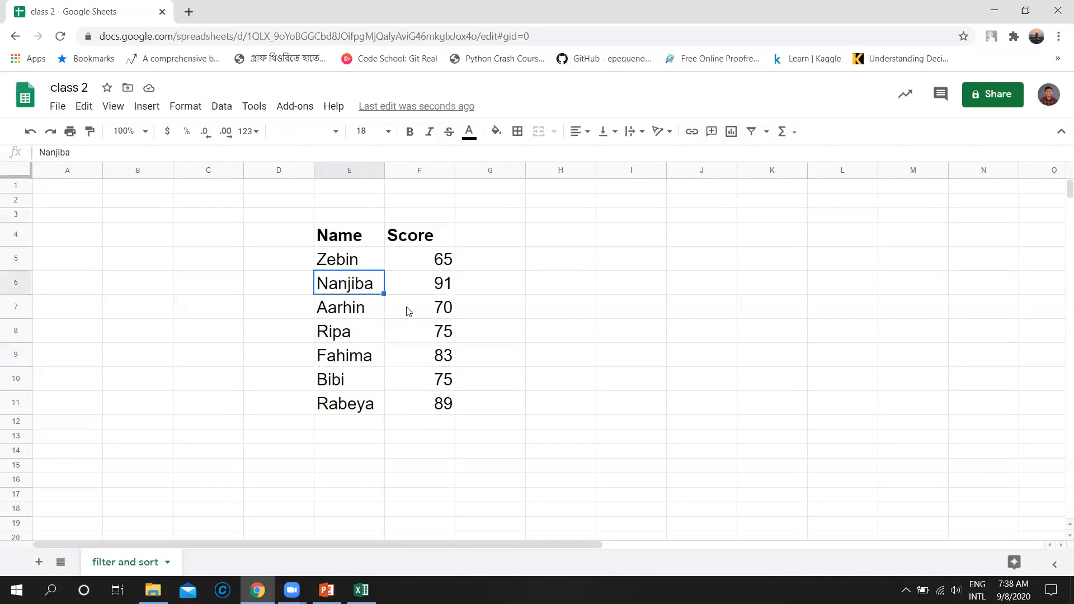
click(346, 312)
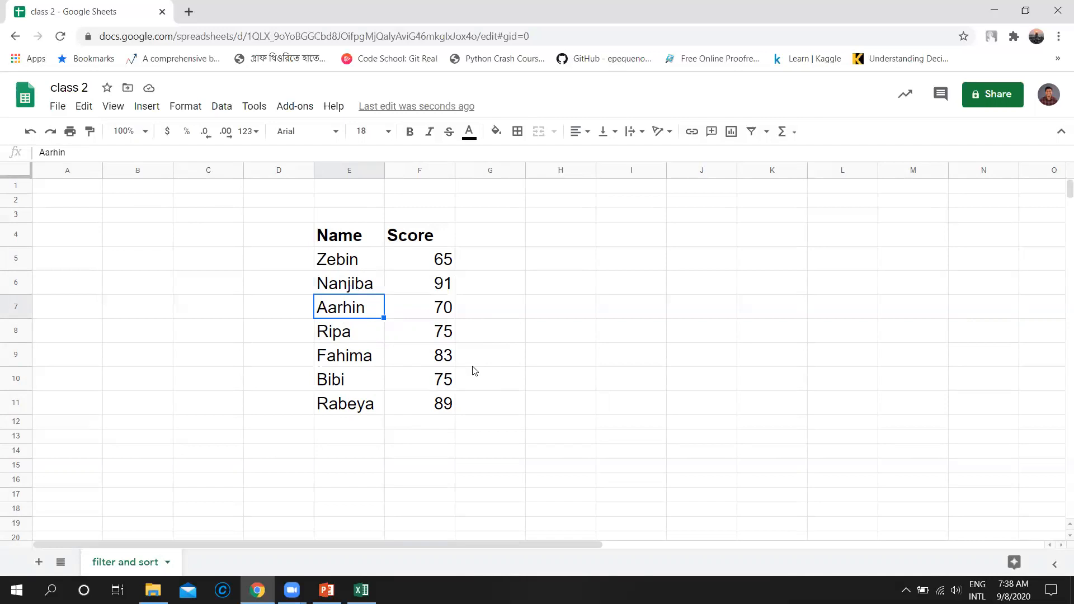
Edit the name in cell E11 so its first letter is F and its fourth letter is i.
click(351, 410)
double_click(334, 402)
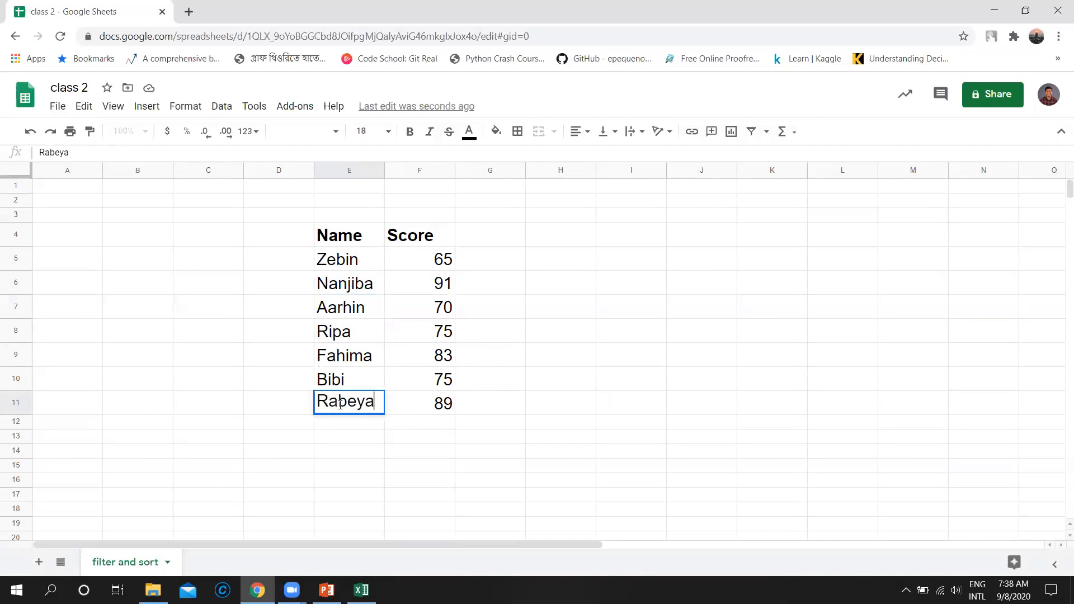
key(Left)
key(Right)
key(BackSpace)
text(F)
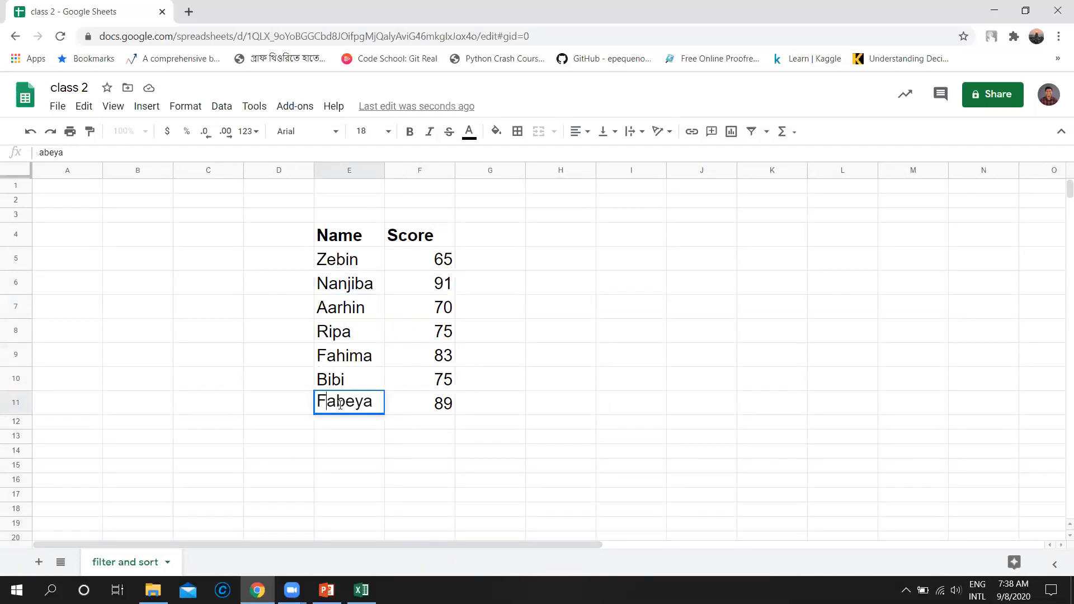
key(BackSpace)
text(i)
key(Return)
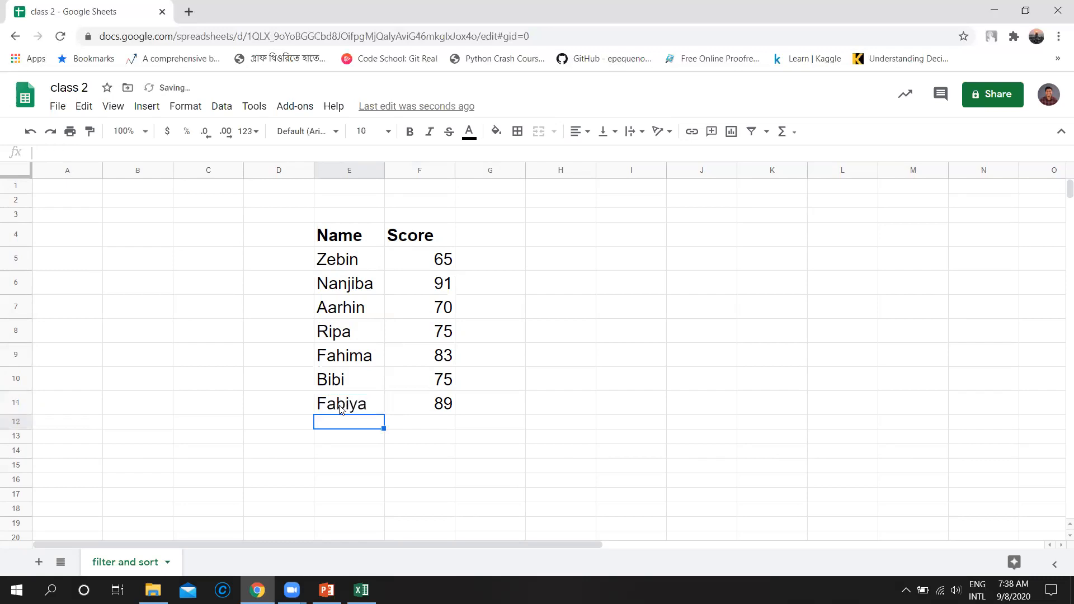
click(451, 406)
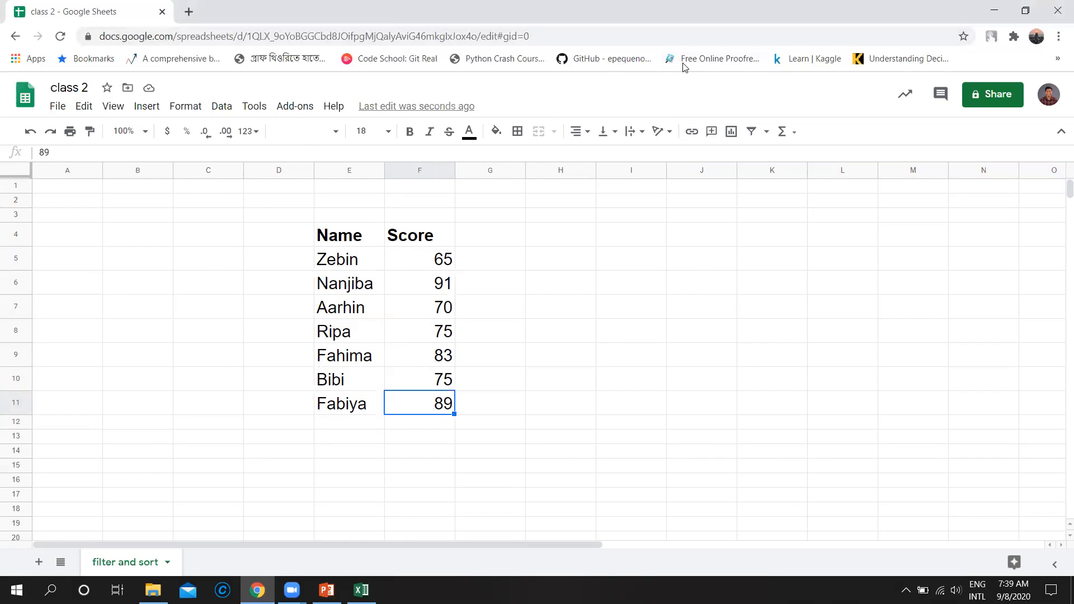
Create a filter on the table using the Name and Score header cells E4:F4.
click(354, 237)
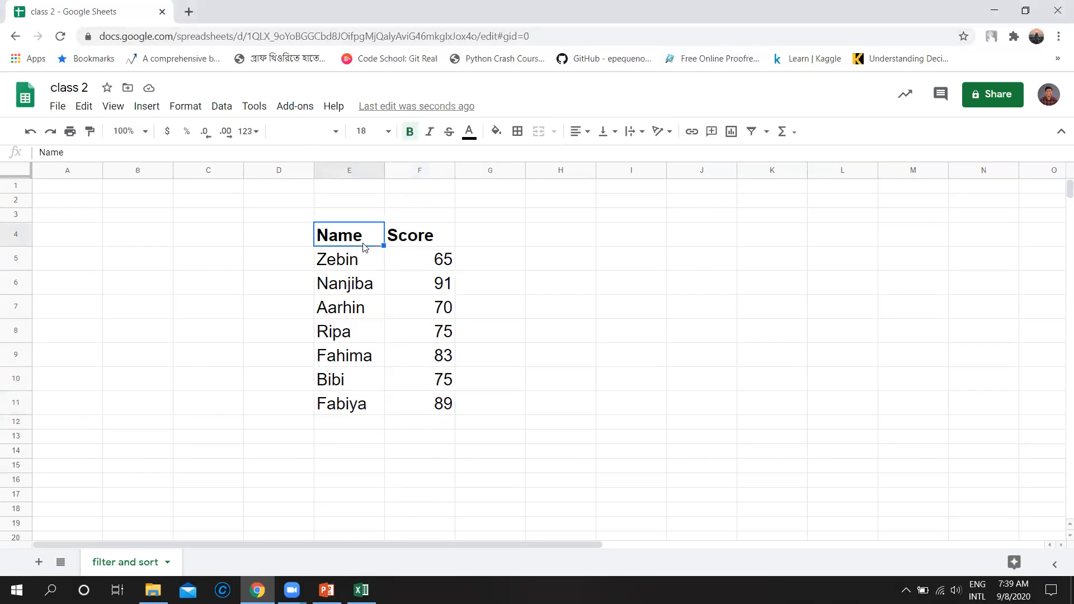
shift+click(410, 245)
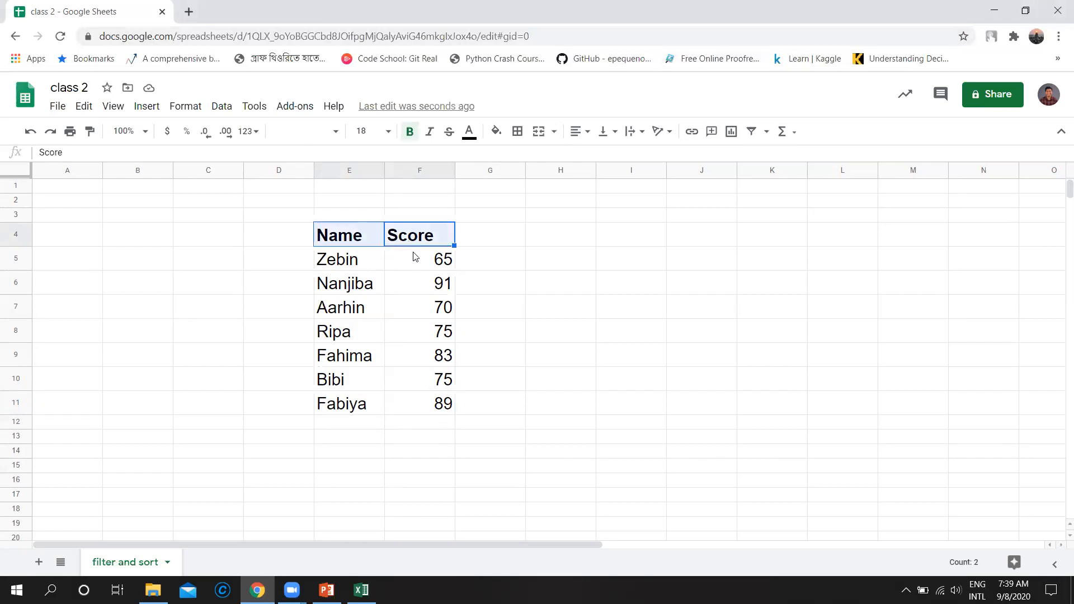
click(221, 107)
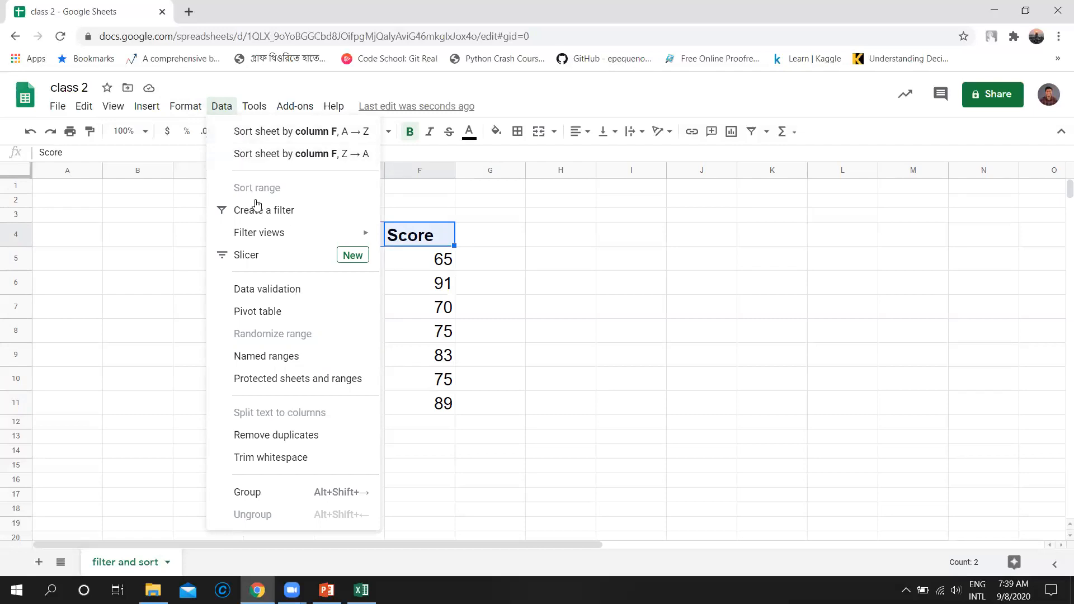
click(285, 217)
click(532, 290)
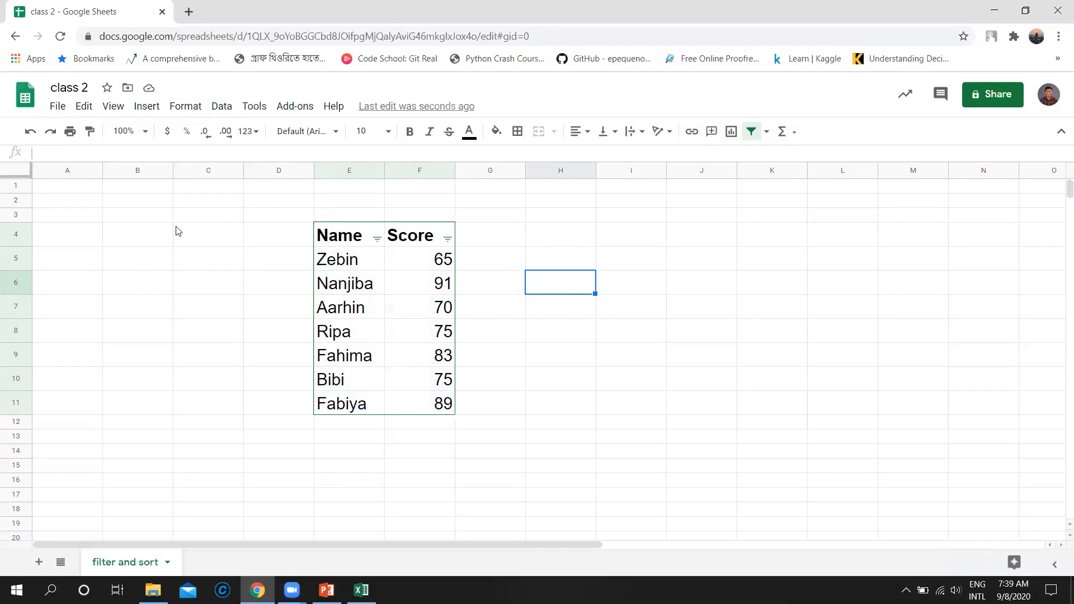
Set the filter condition of the Score column to Greater than or equal to.
click(447, 239)
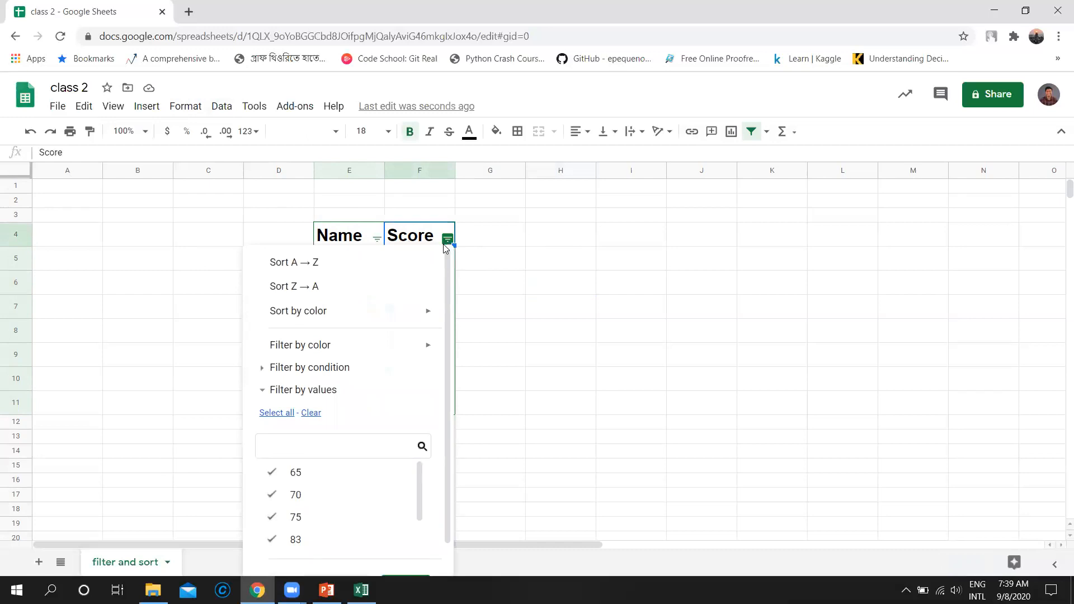
click(339, 369)
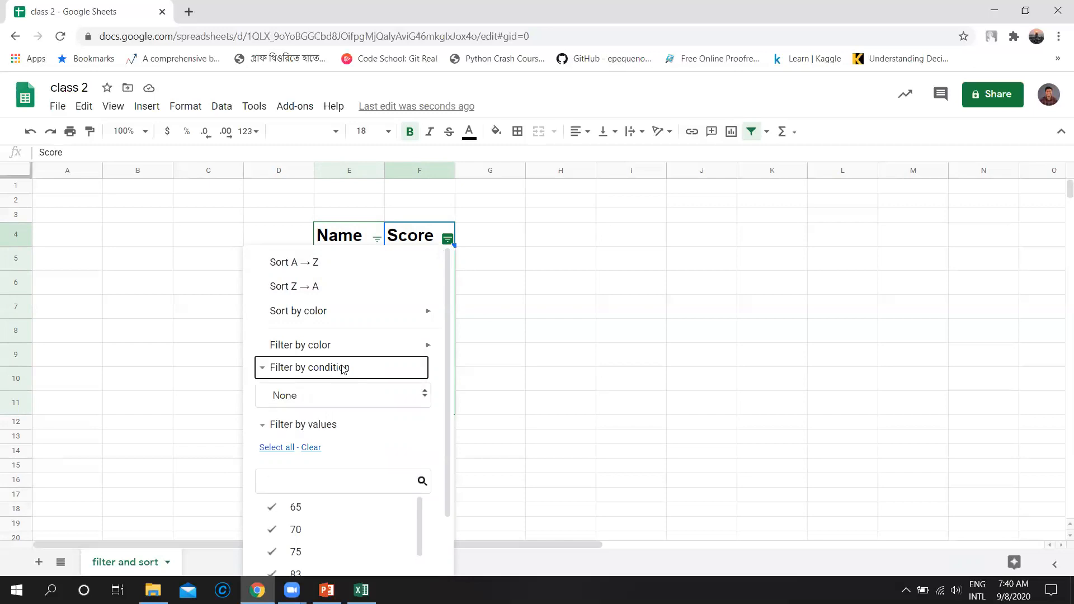
scroll(346, 368, down, 2)
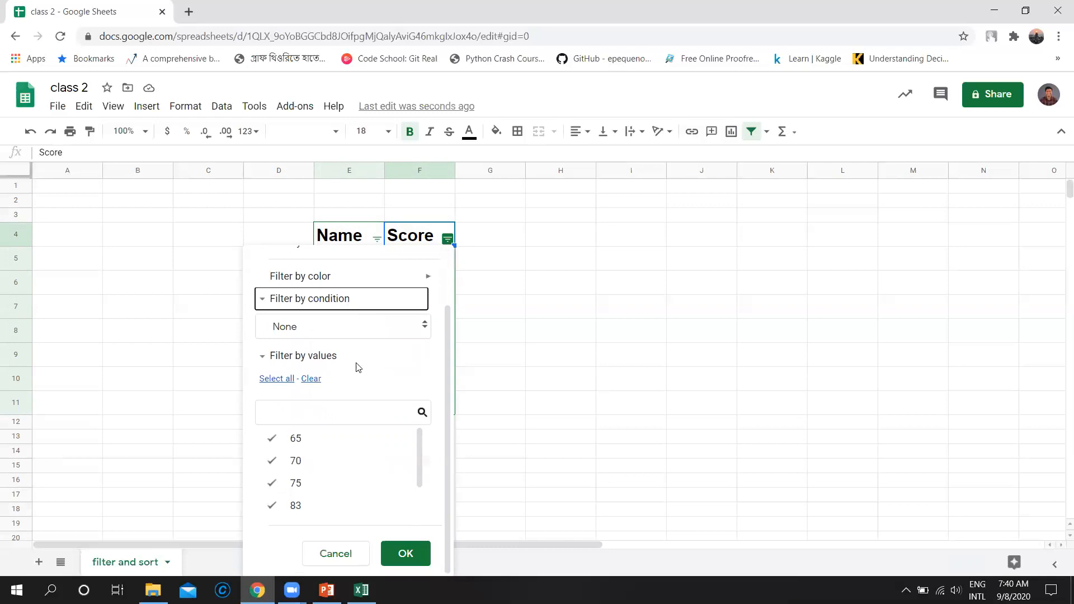
click(344, 333)
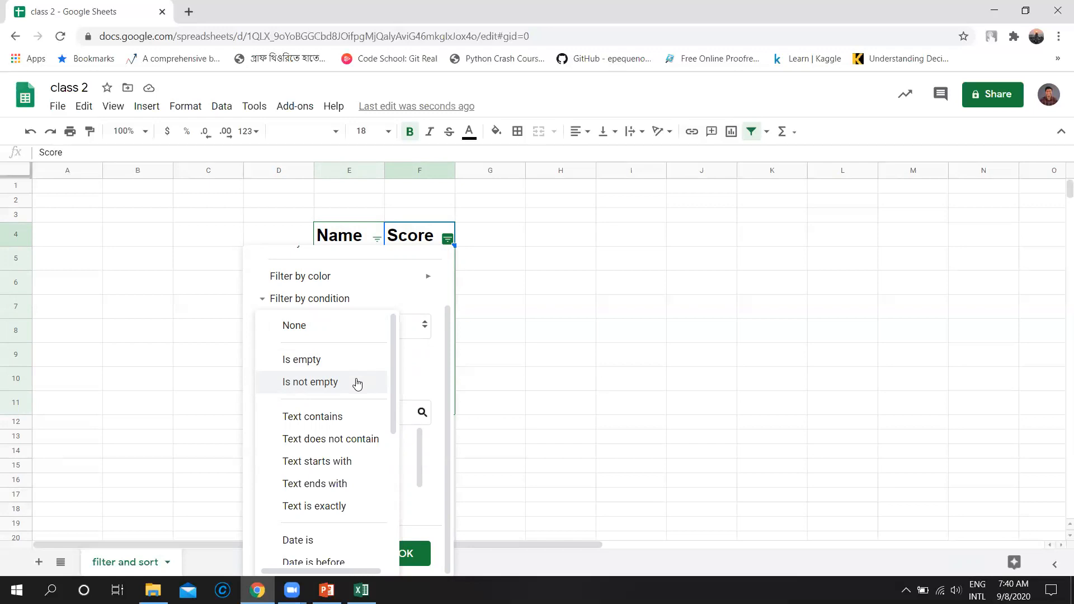
scroll(356, 383, down, 3)
scroll(358, 391, down, 2)
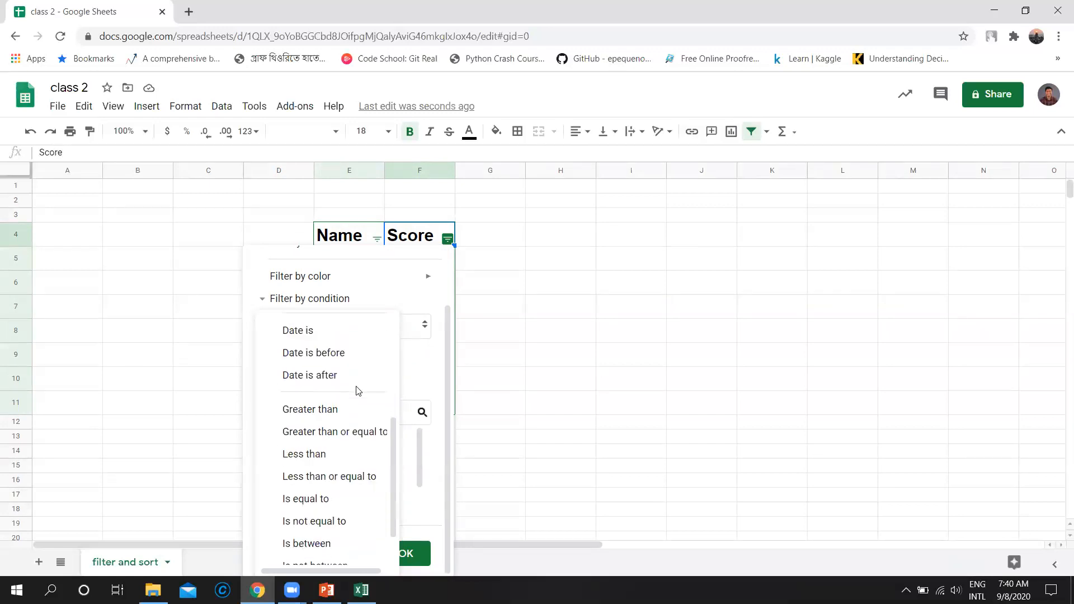
scroll(357, 393, up, 5)
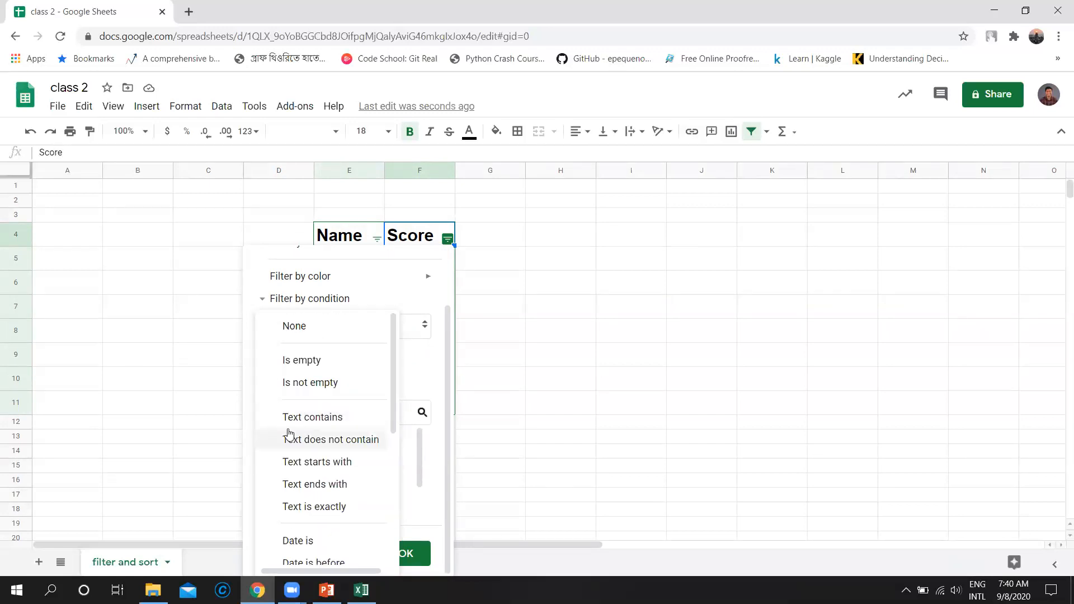
scroll(342, 469, down, 5)
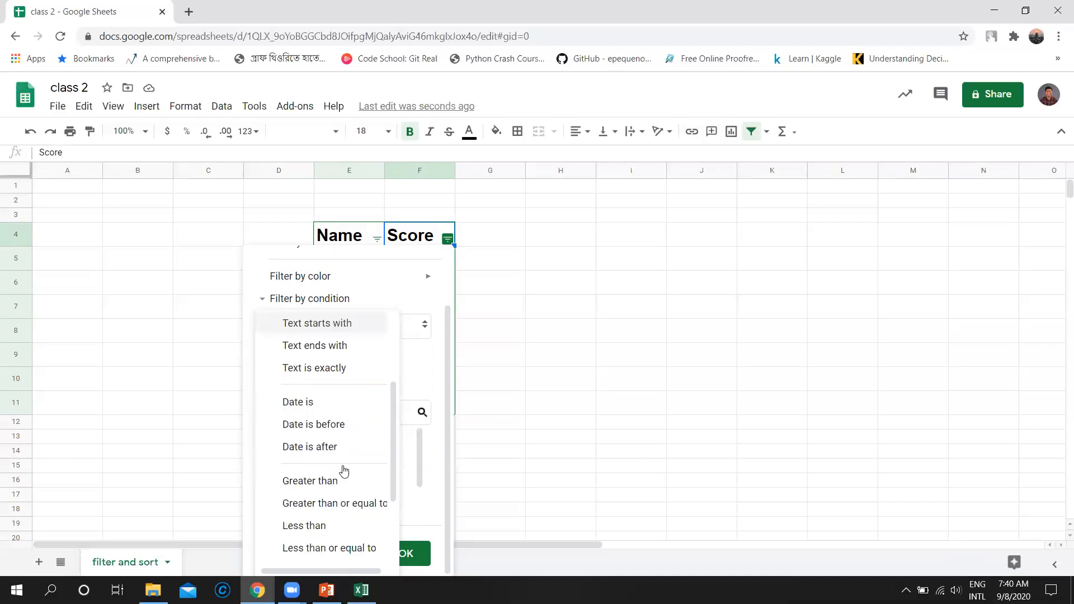
scroll(345, 470, down, 2)
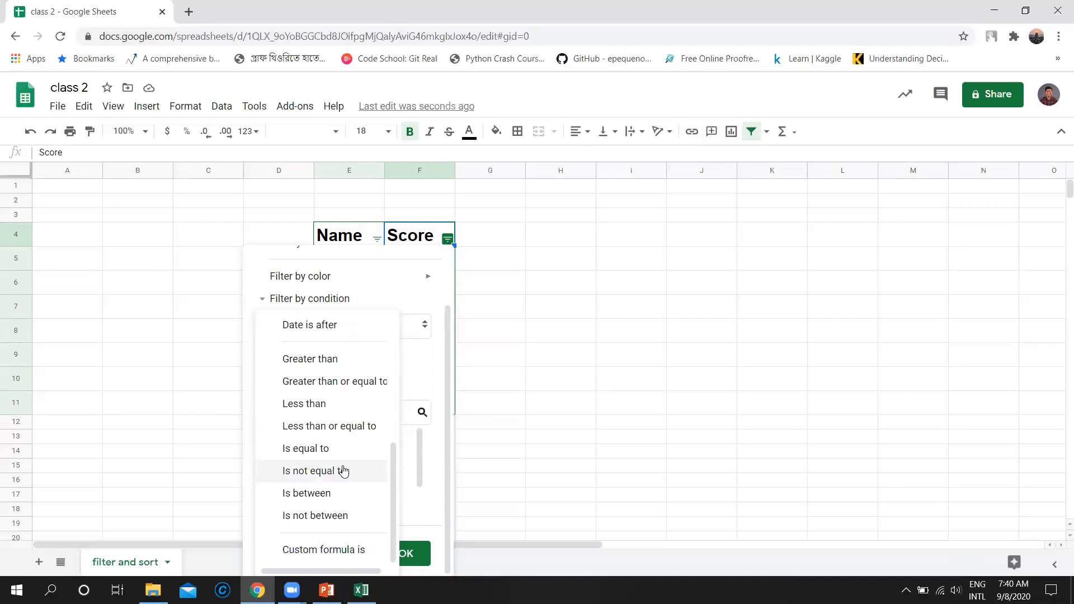
click(351, 384)
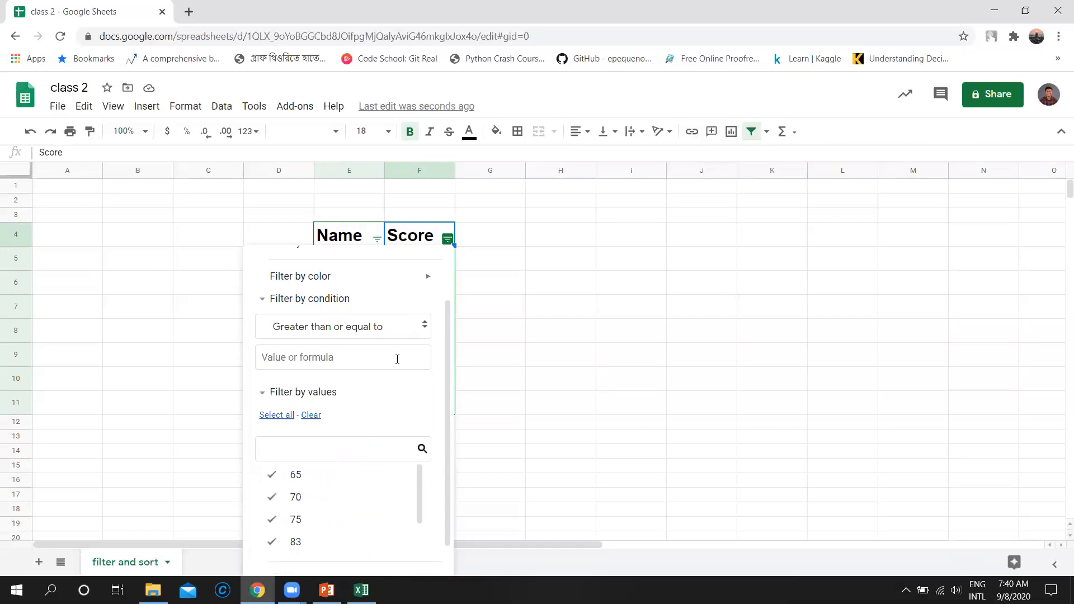
Enter 80 as the value of the Score filter condition and apply the filter.
click(368, 363)
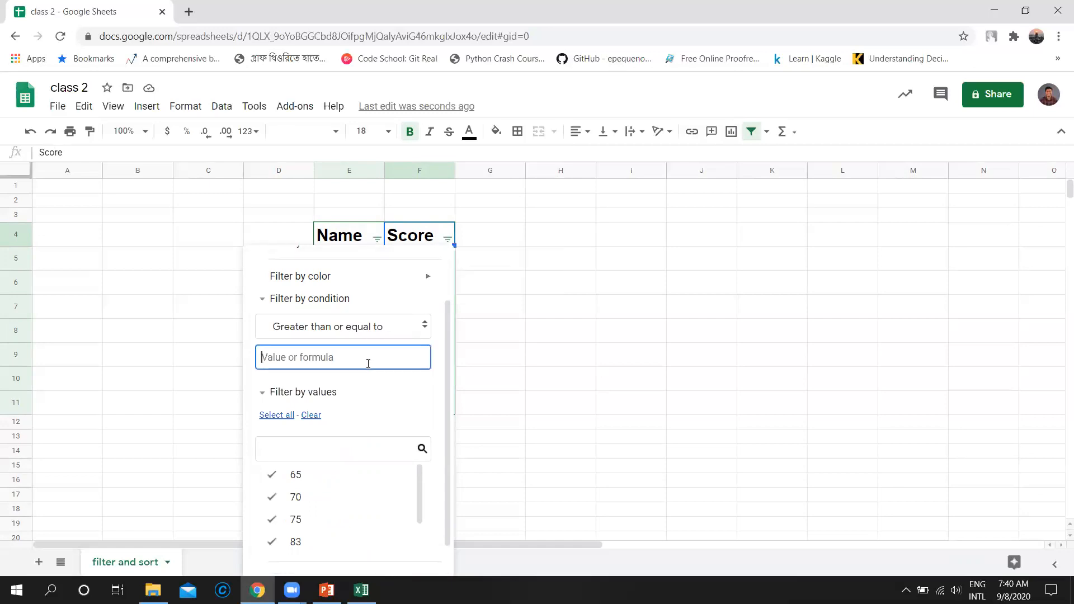
text(80)
scroll(423, 421, down, 1)
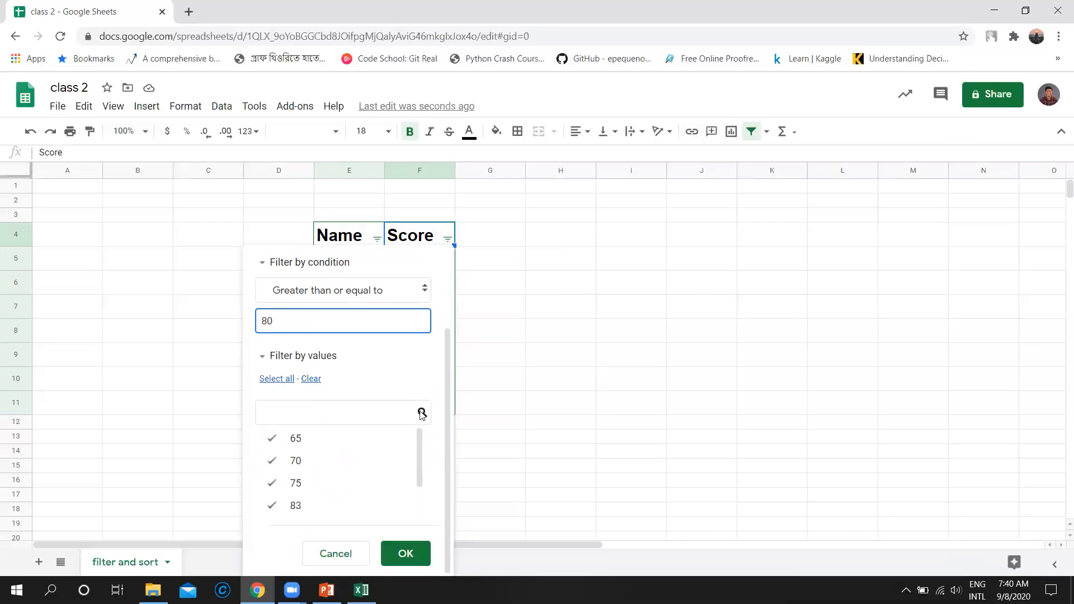
scroll(422, 414, up, 2)
scroll(412, 508, down, 2)
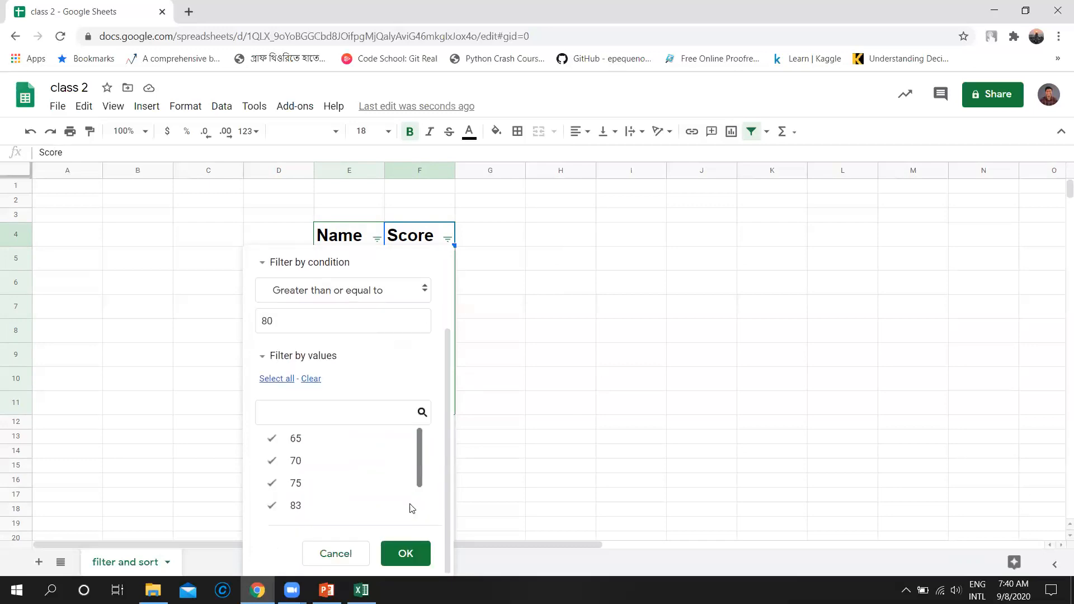
click(405, 554)
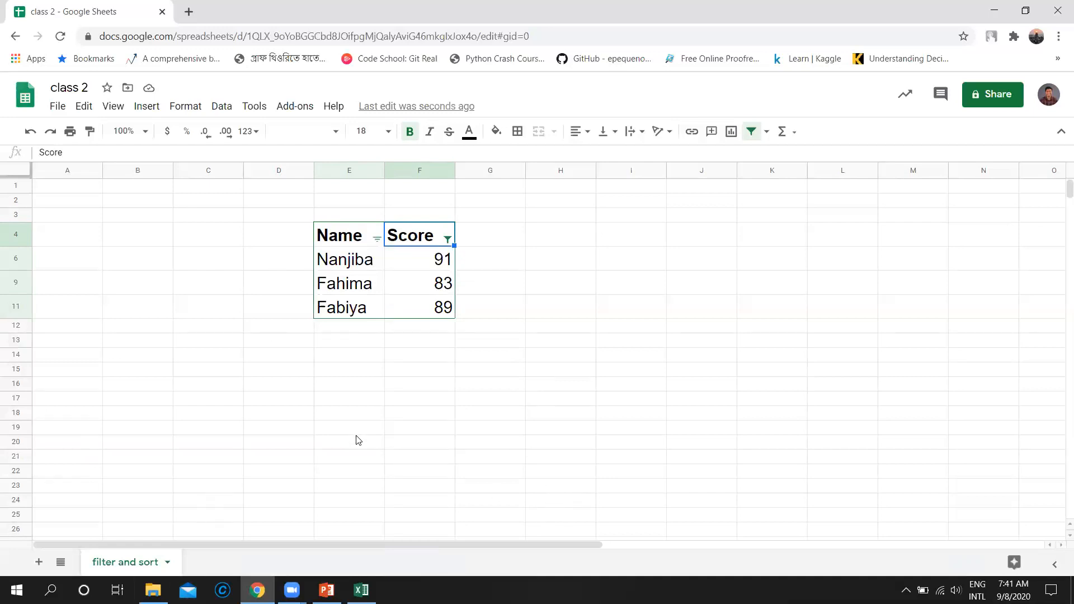
Save the current Score filter as a filter view.
click(219, 108)
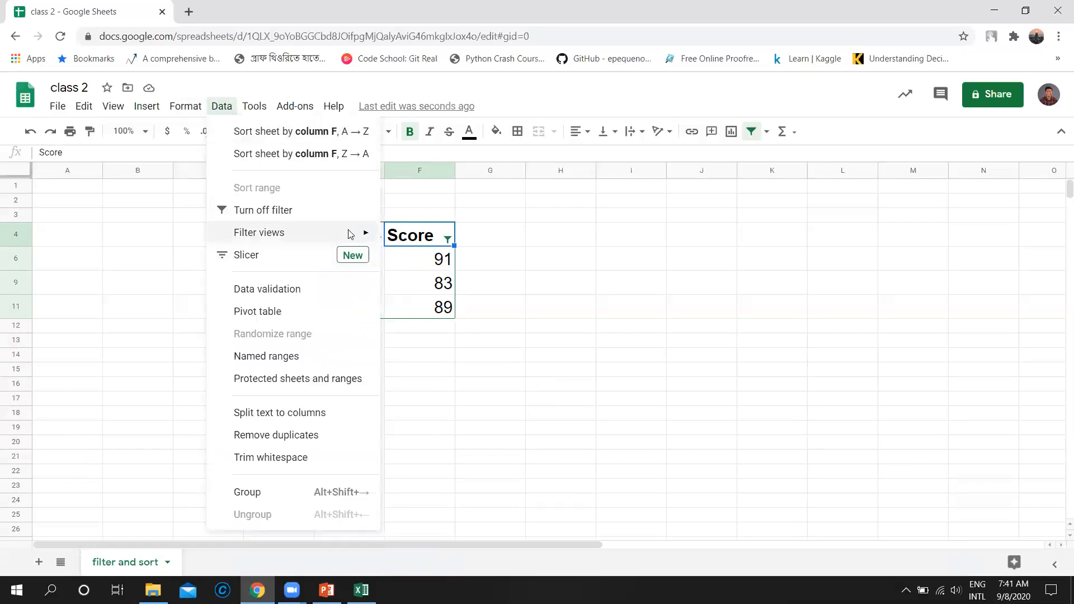
mouse_move(350, 234)
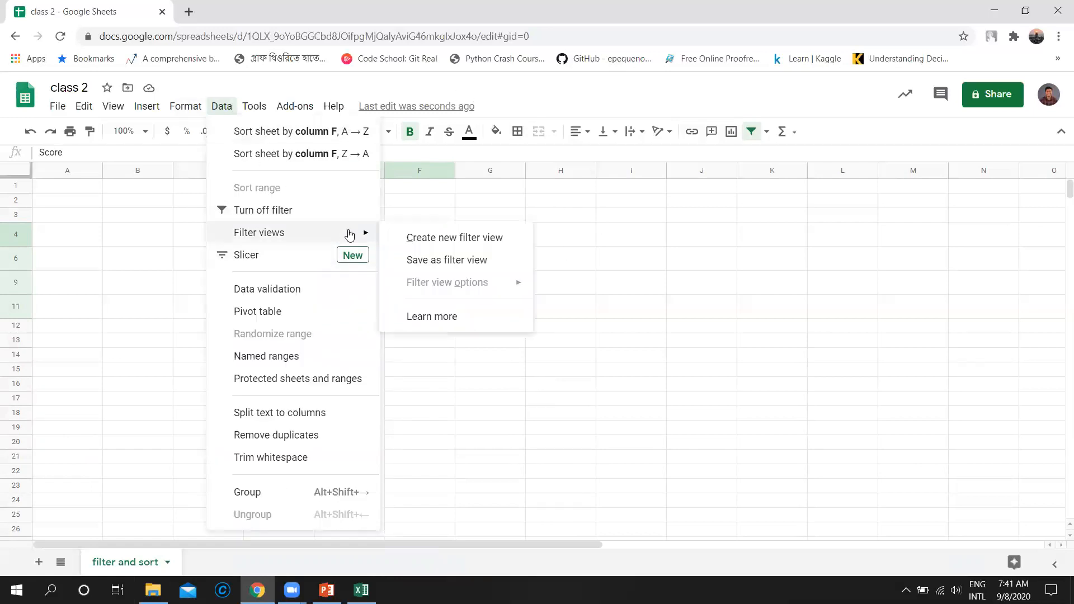
click(461, 261)
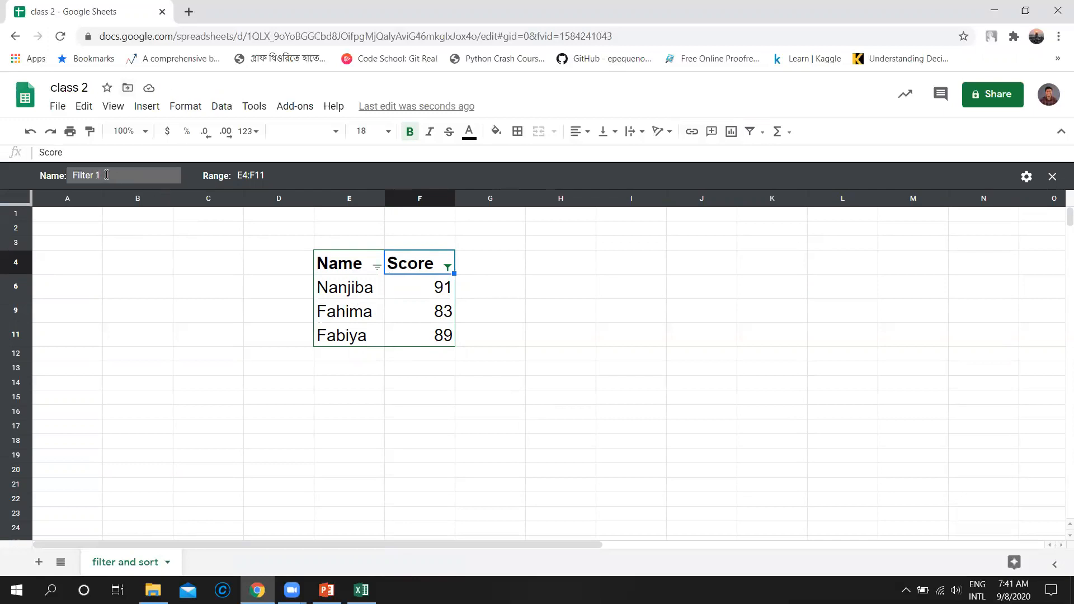
Rename the filter view as "score 80" and close it.
click(99, 175)
key(BackSpace)
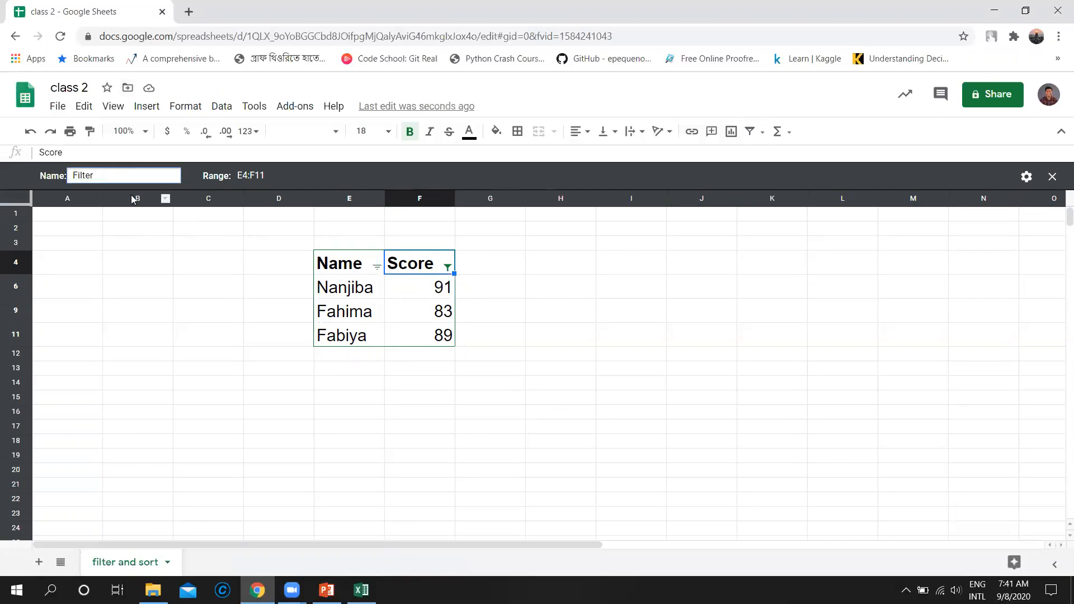
key(BackSpace)
key(BackSpace)
key(BackSpace)
key(BackSpace)
key(BackSpace)
key(BackSpace)
text(score 80)
key(Return)
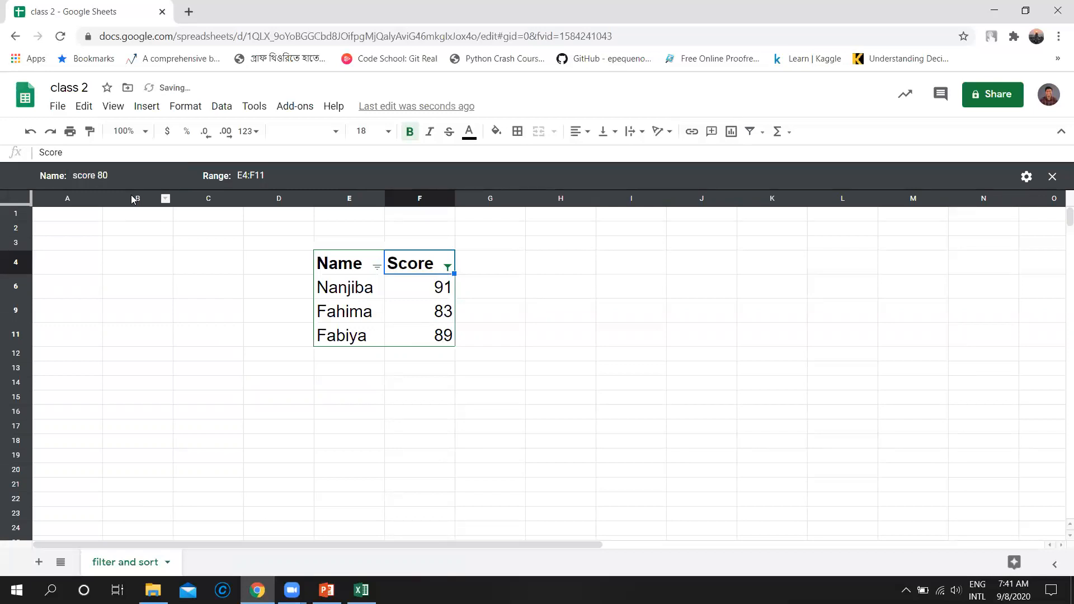
click(1052, 178)
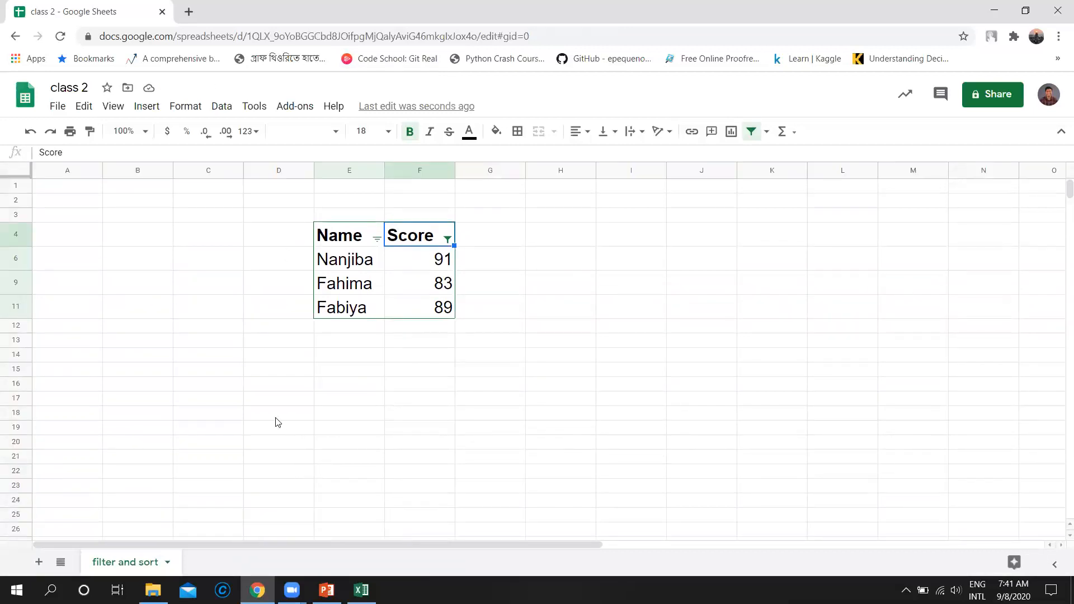
Turn off the filter on the Name and Score table.
click(222, 106)
click(614, 285)
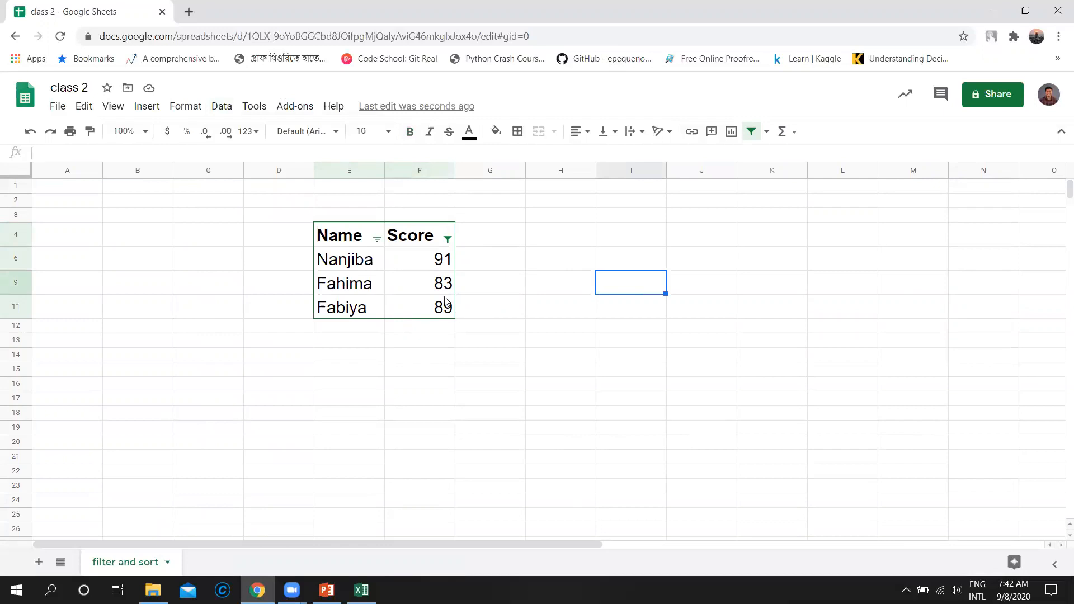
click(223, 108)
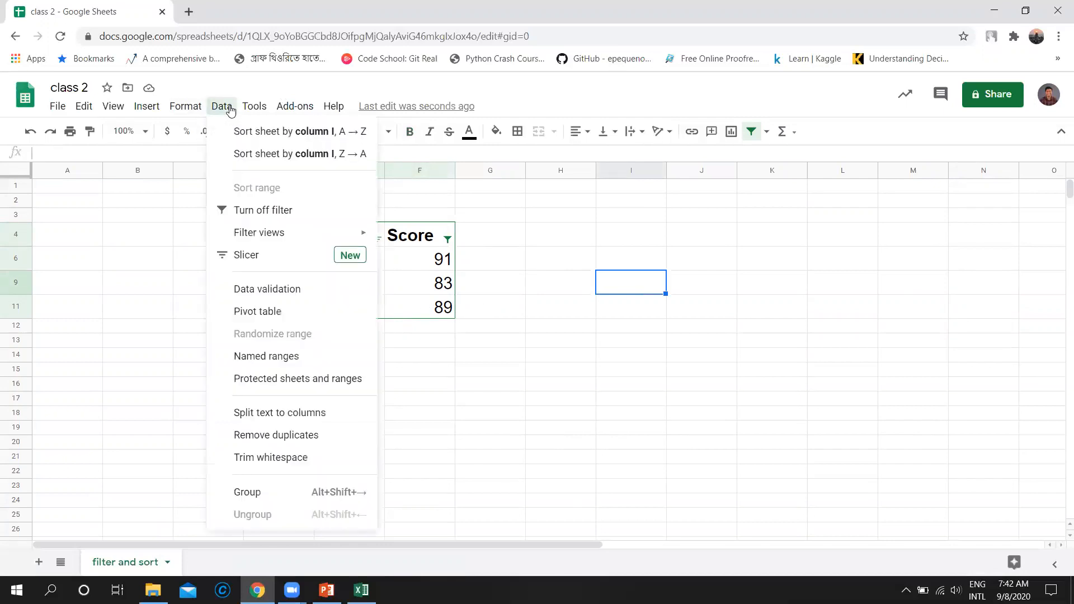
click(261, 210)
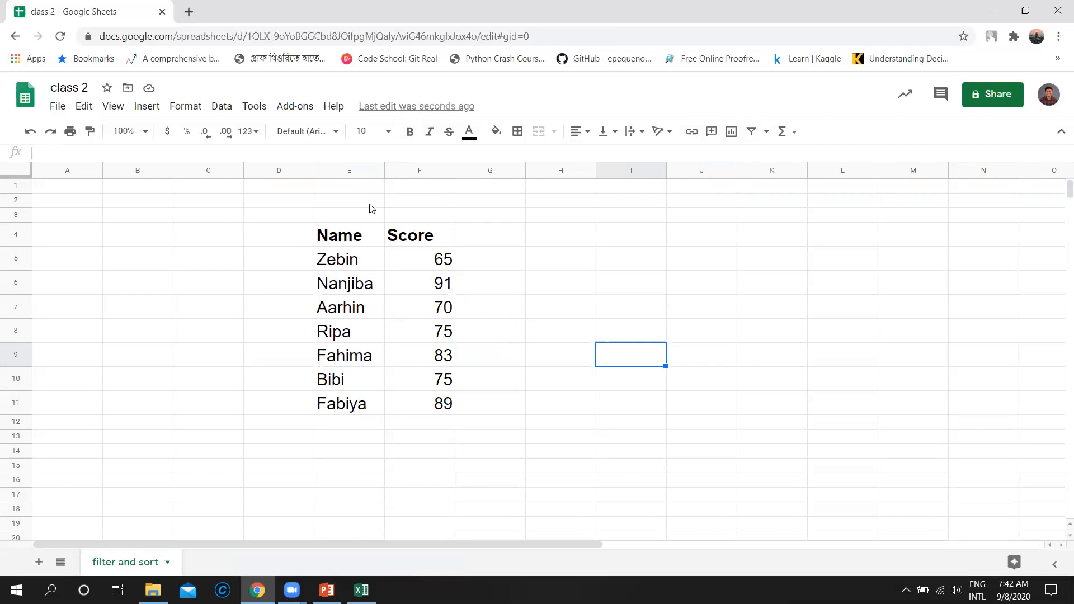
Open the saved filter view "score 80" on the table.
click(217, 110)
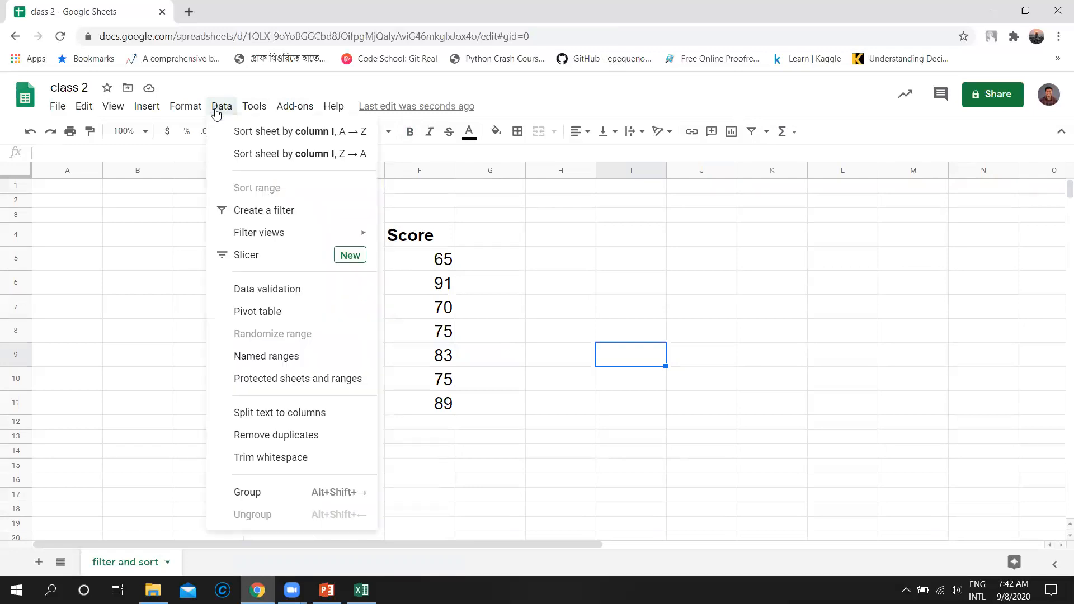
mouse_move(351, 235)
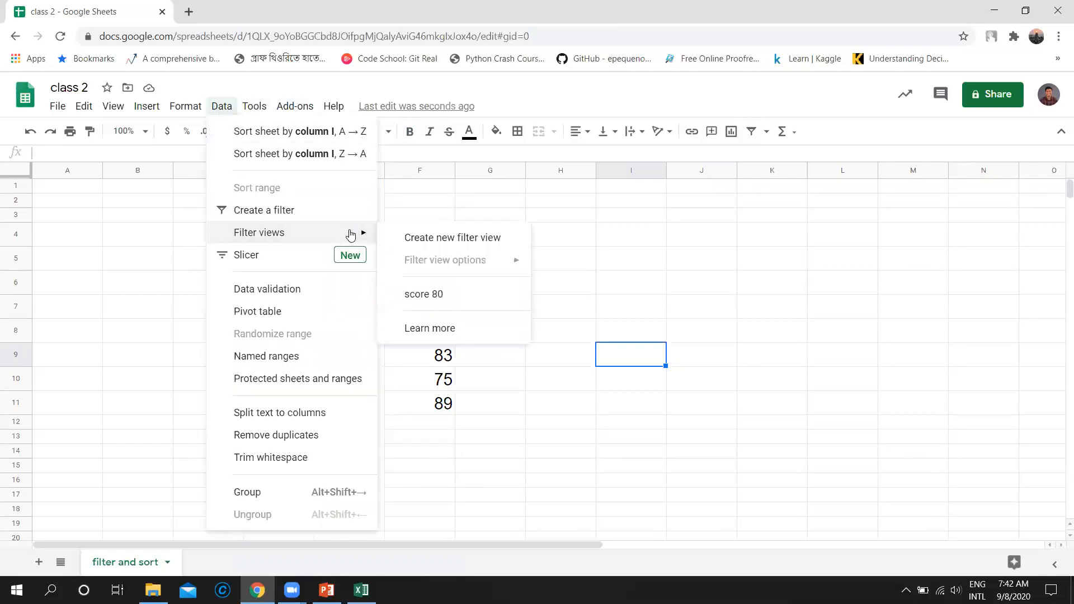
click(451, 302)
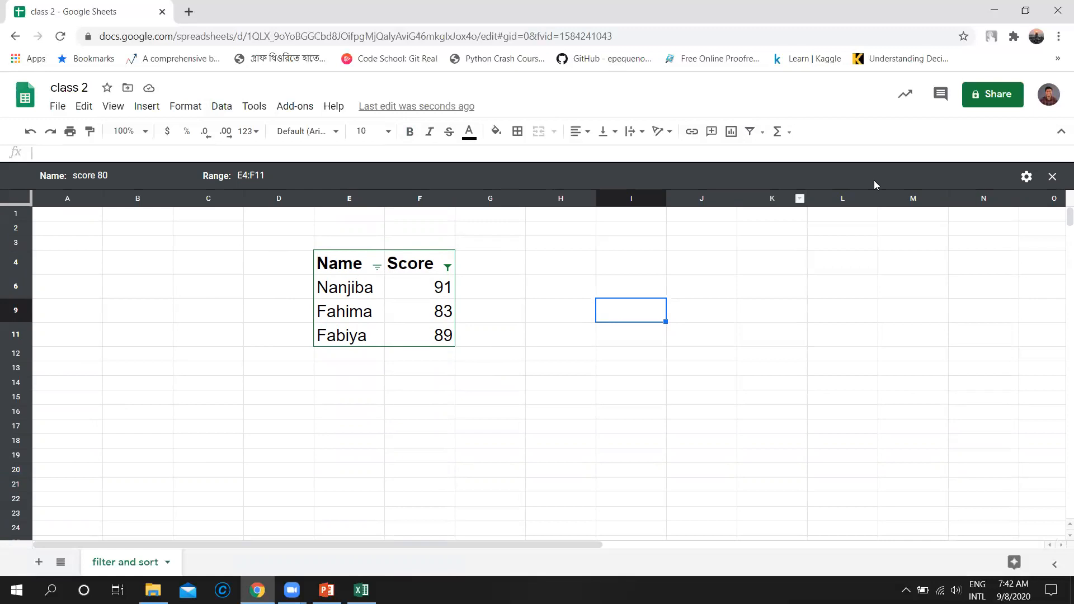
Close the "score 80" filter view and create a filter on the Name and Score table.
click(1052, 177)
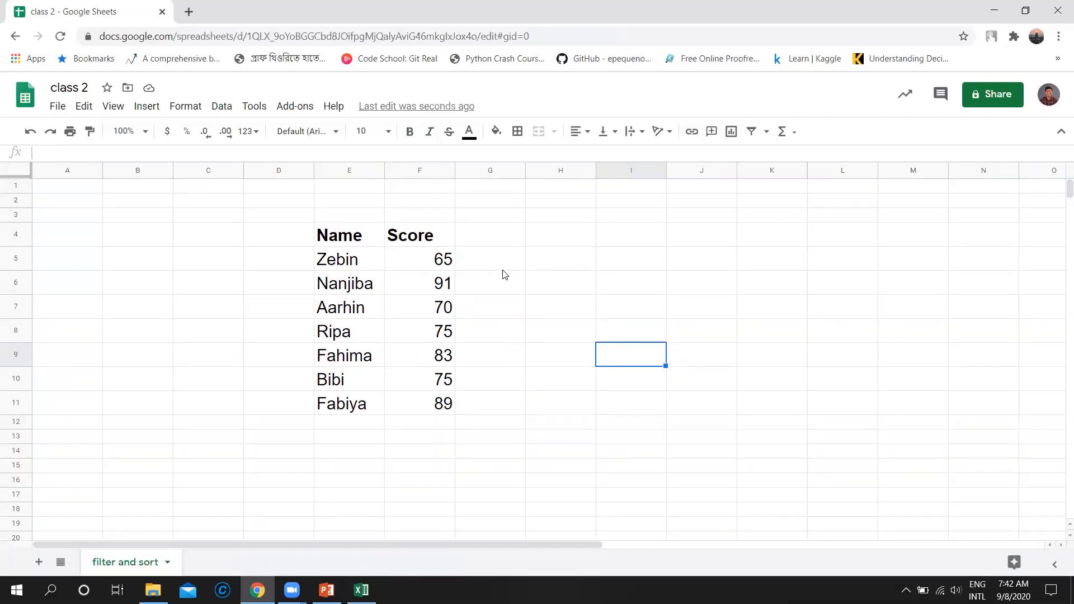
click(355, 239)
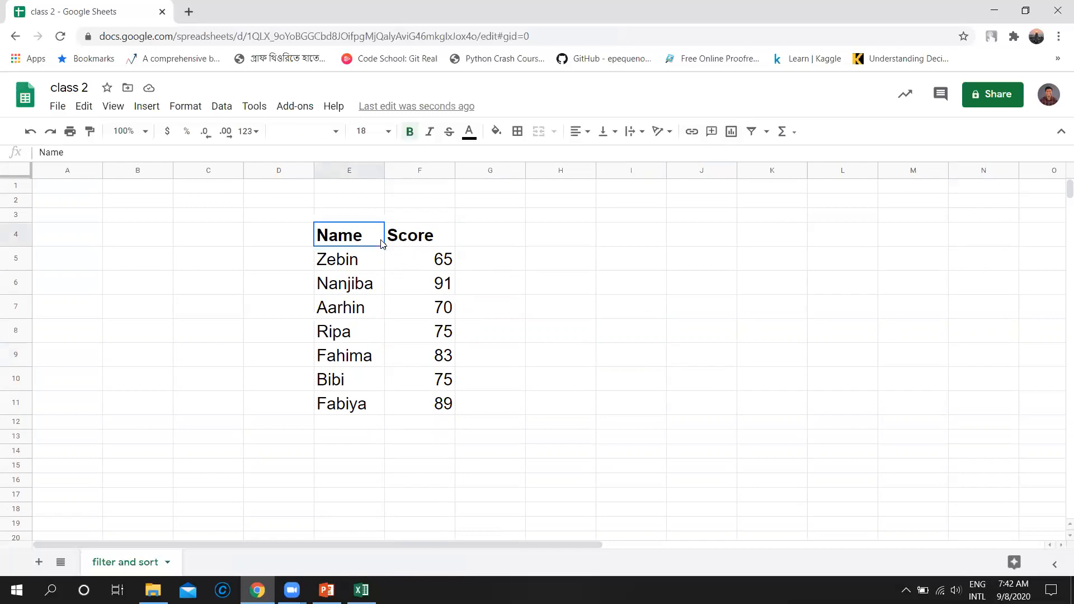
click(221, 107)
click(263, 210)
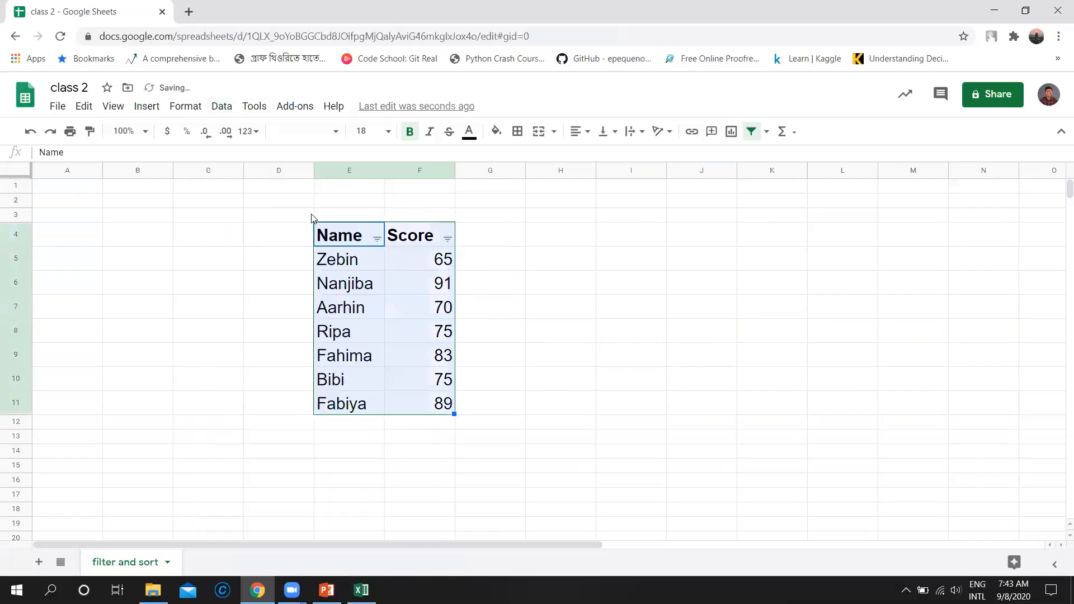
click(571, 264)
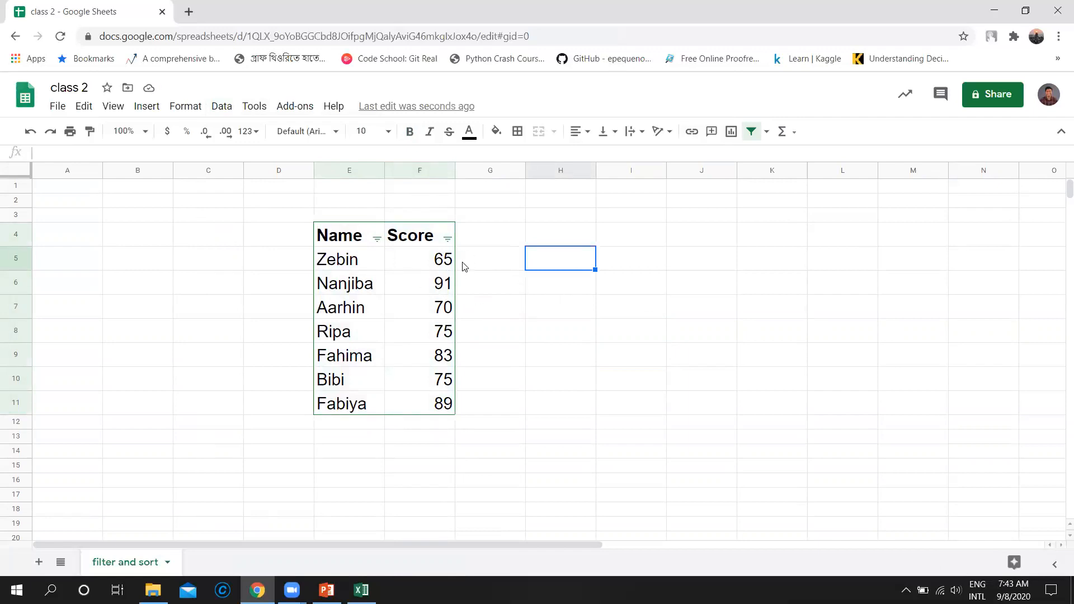
Filter the Name column by the condition "Text starts with" F.
click(377, 238)
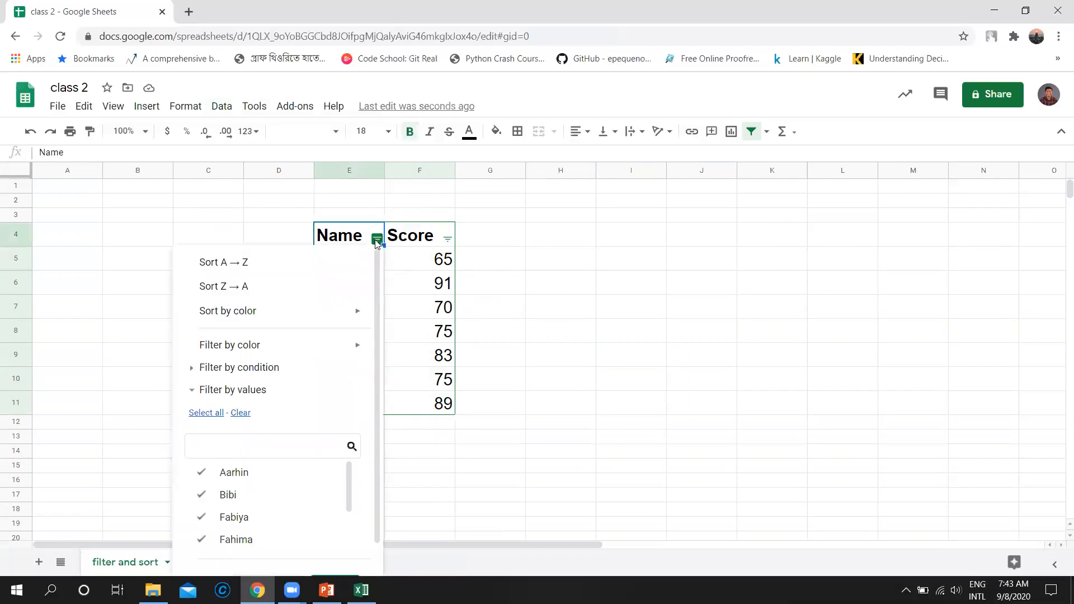
click(246, 369)
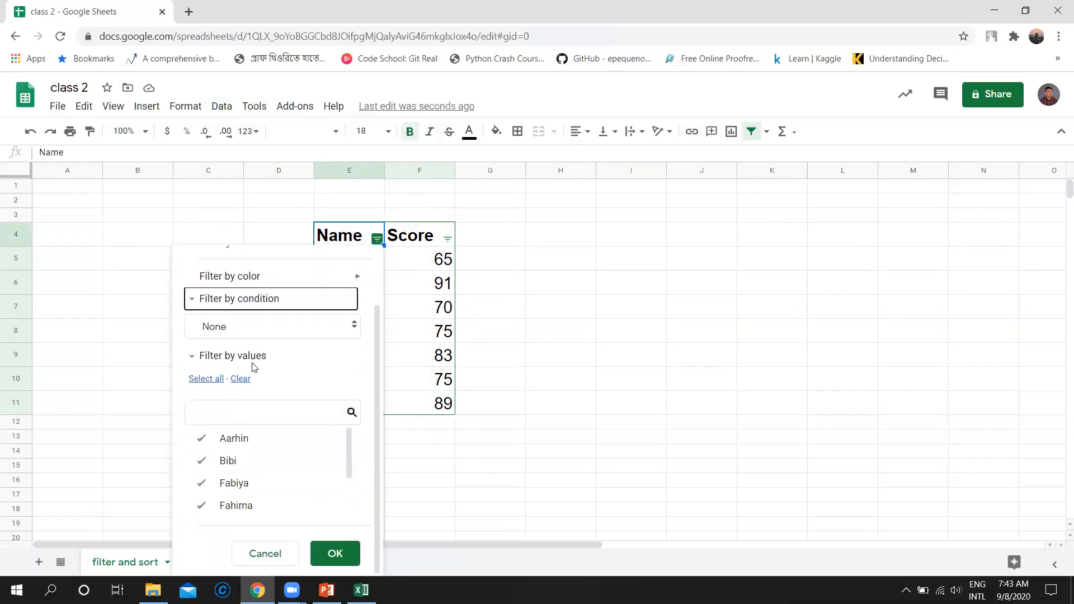
click(266, 334)
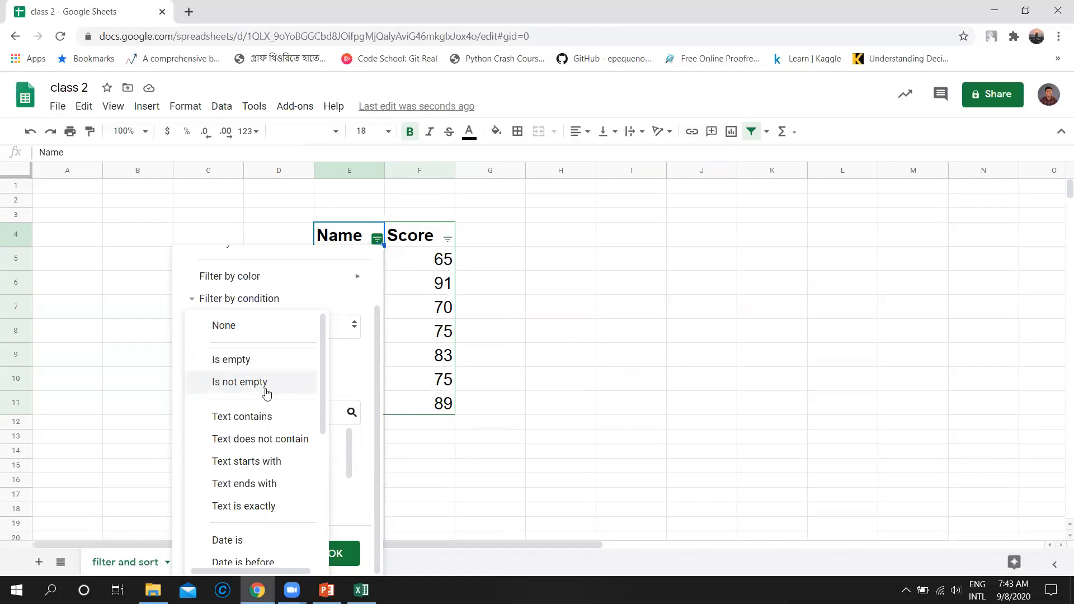
click(270, 462)
click(285, 363)
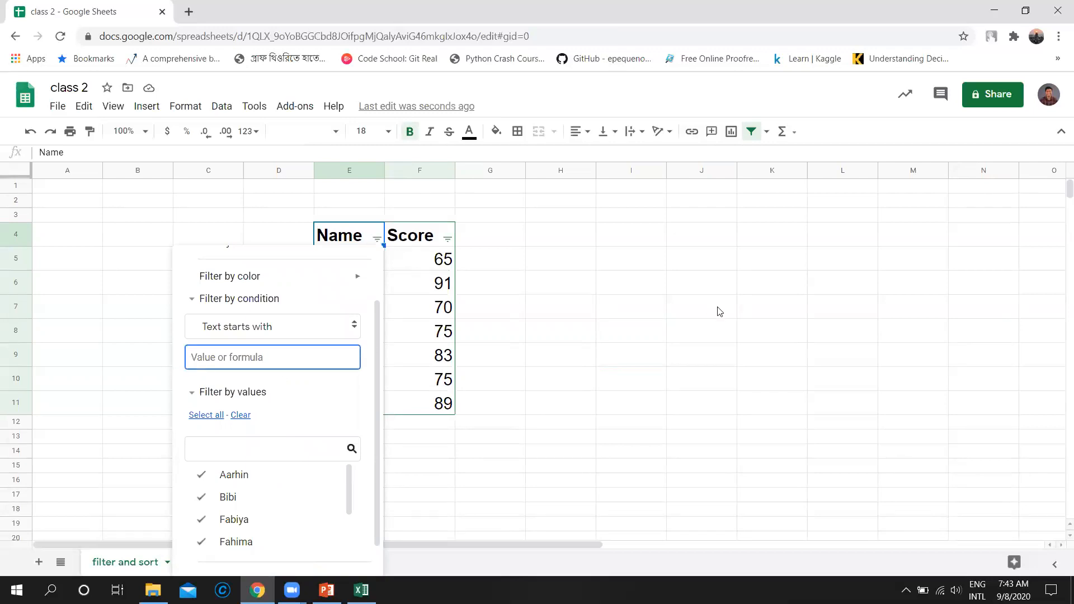
text(F)
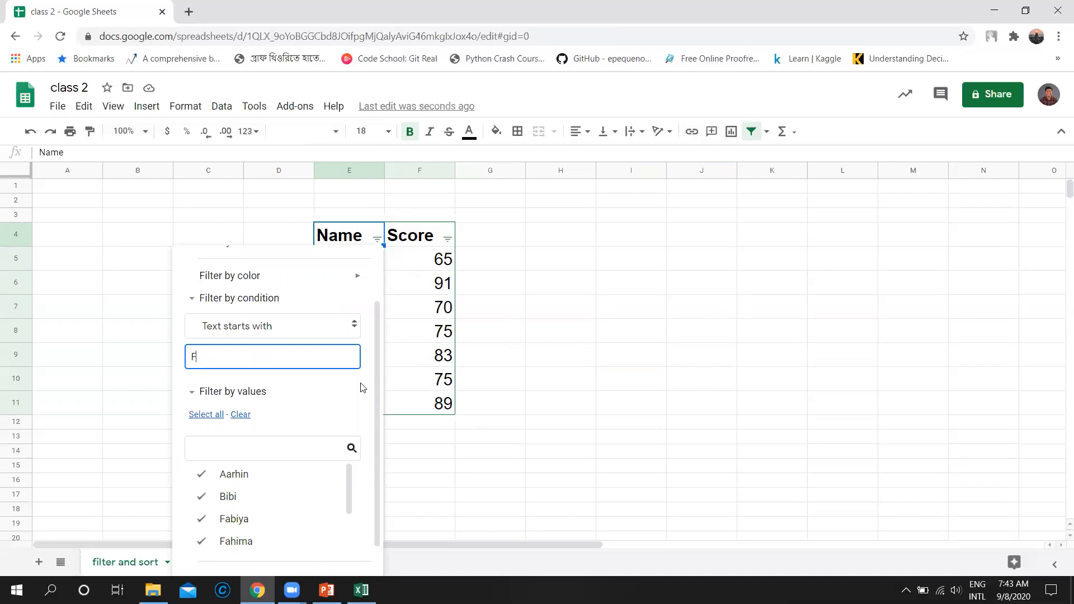
scroll(361, 389, down, 1)
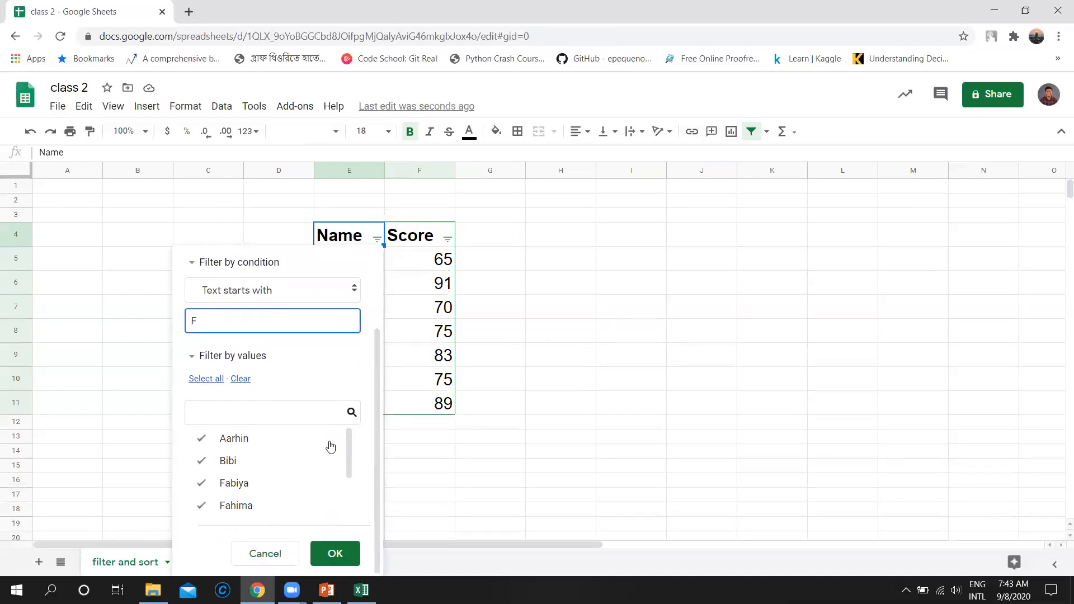
click(340, 555)
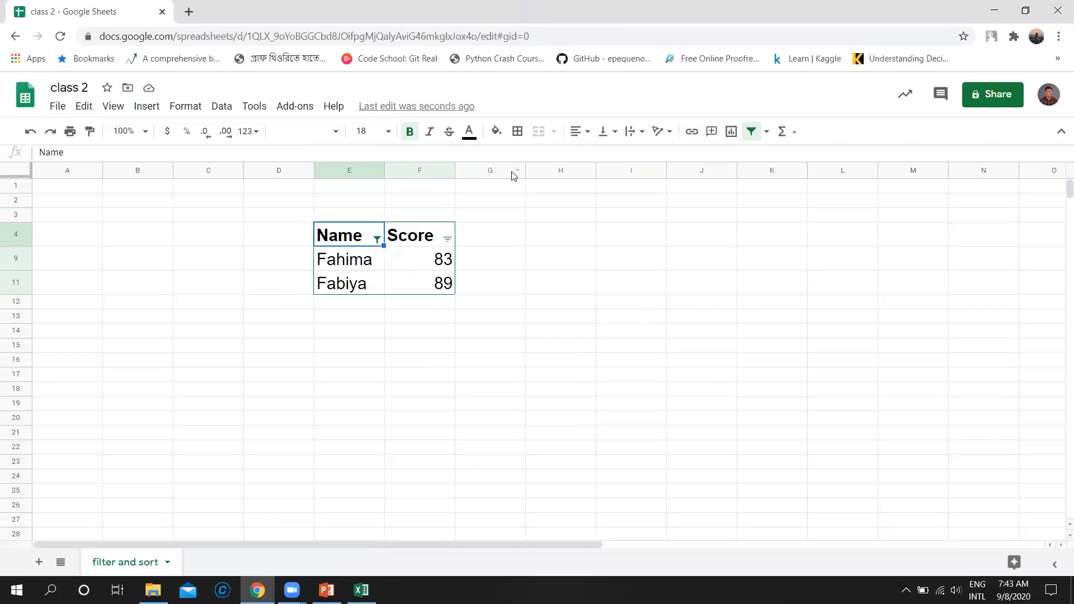
Save the current Name filter as a filter view named "Filter F" and close the view.
click(228, 107)
mouse_move(341, 240)
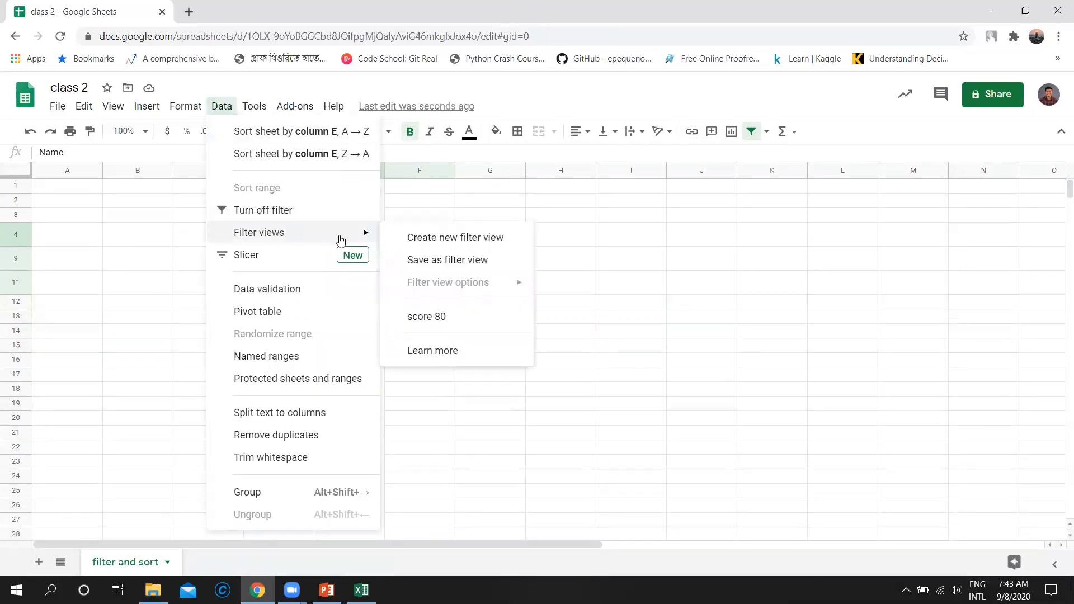
click(454, 259)
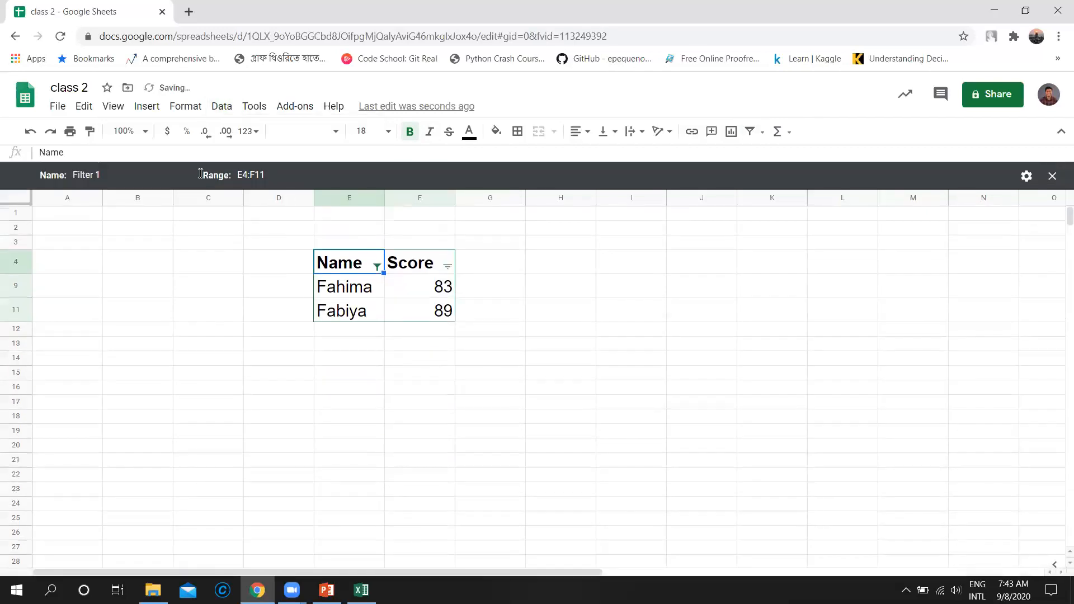
click(114, 175)
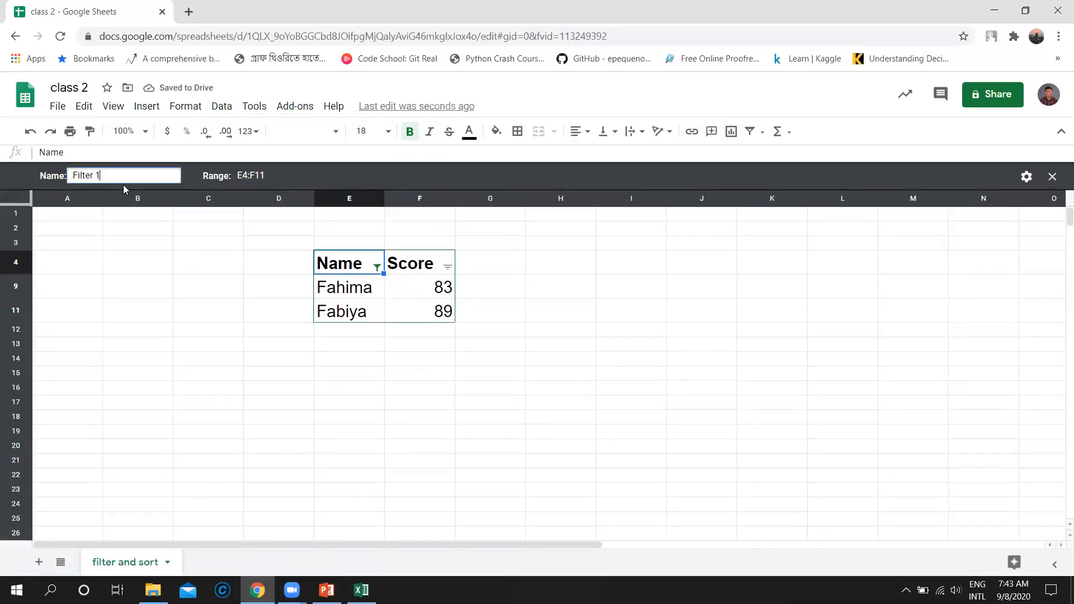
text(F)
key(Return)
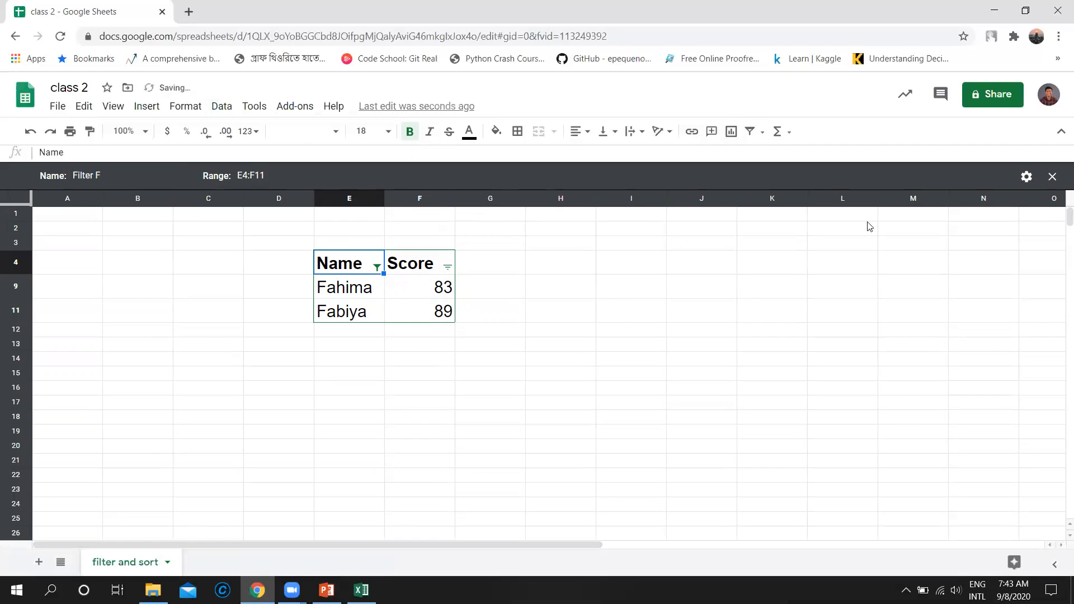
click(1052, 176)
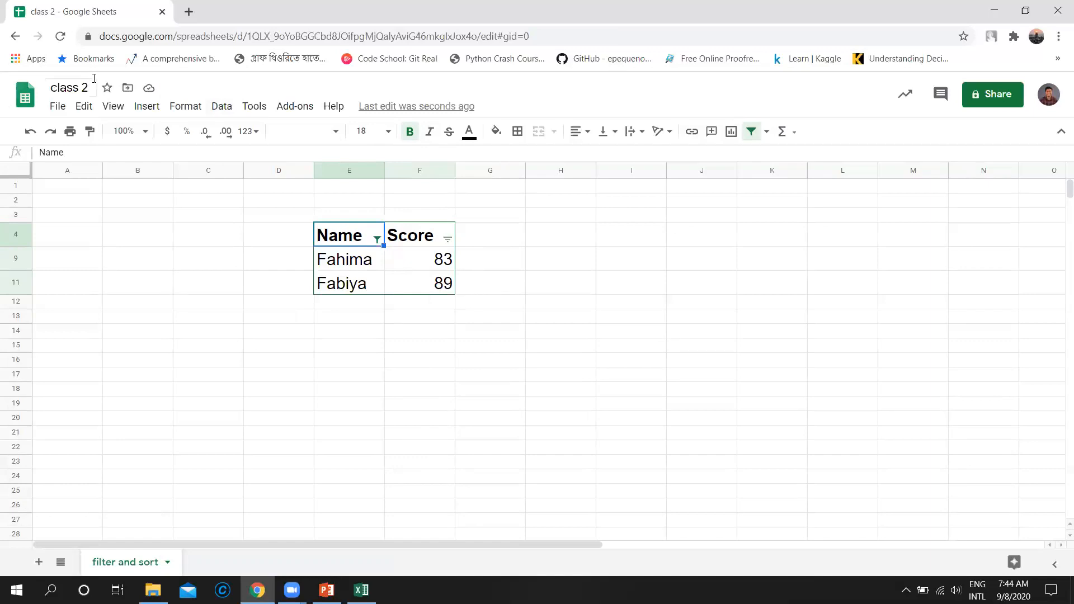
Check the list of saved filter views and turn off the filter on the Name and Score table.
click(767, 132)
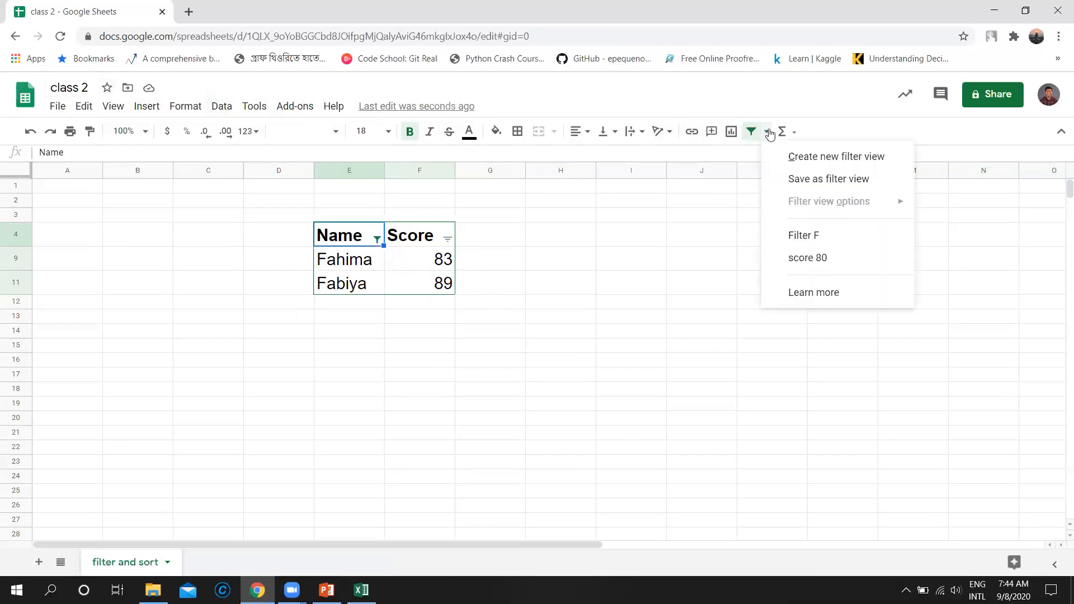
click(378, 267)
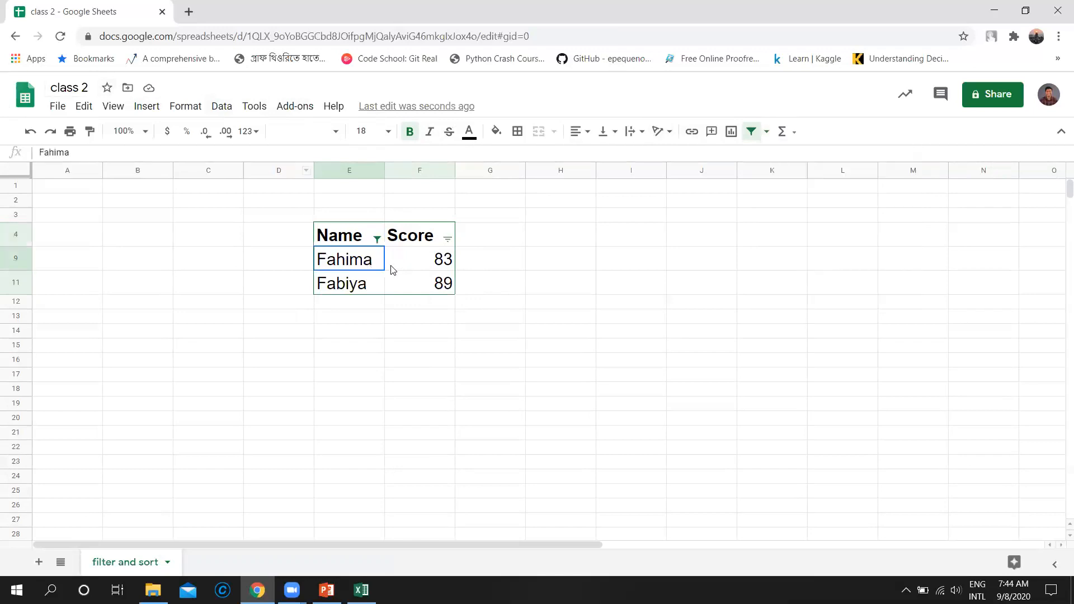
click(766, 132)
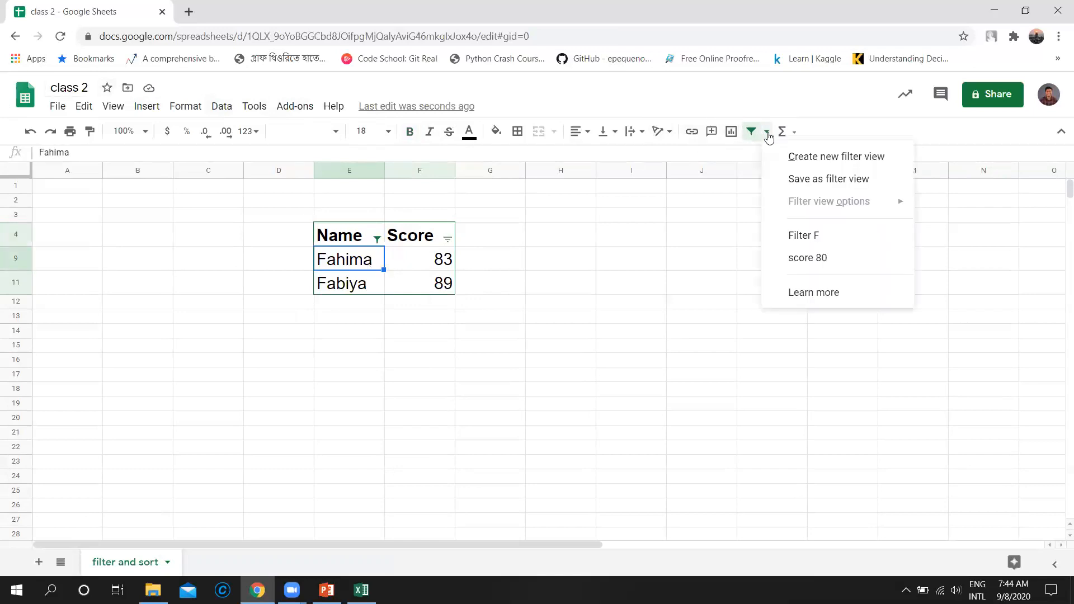
click(419, 264)
click(751, 131)
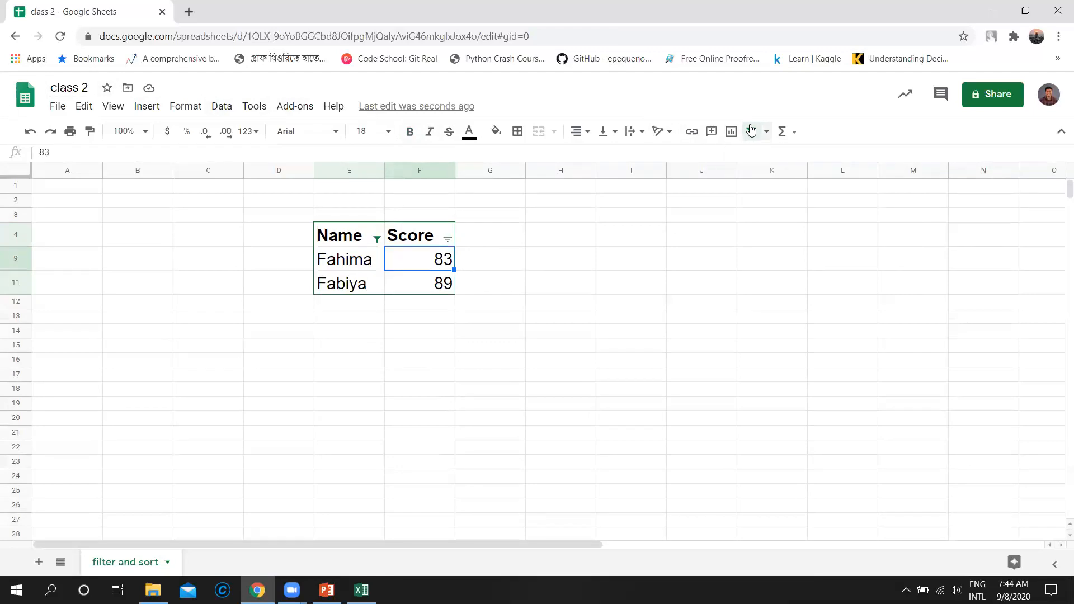
click(545, 269)
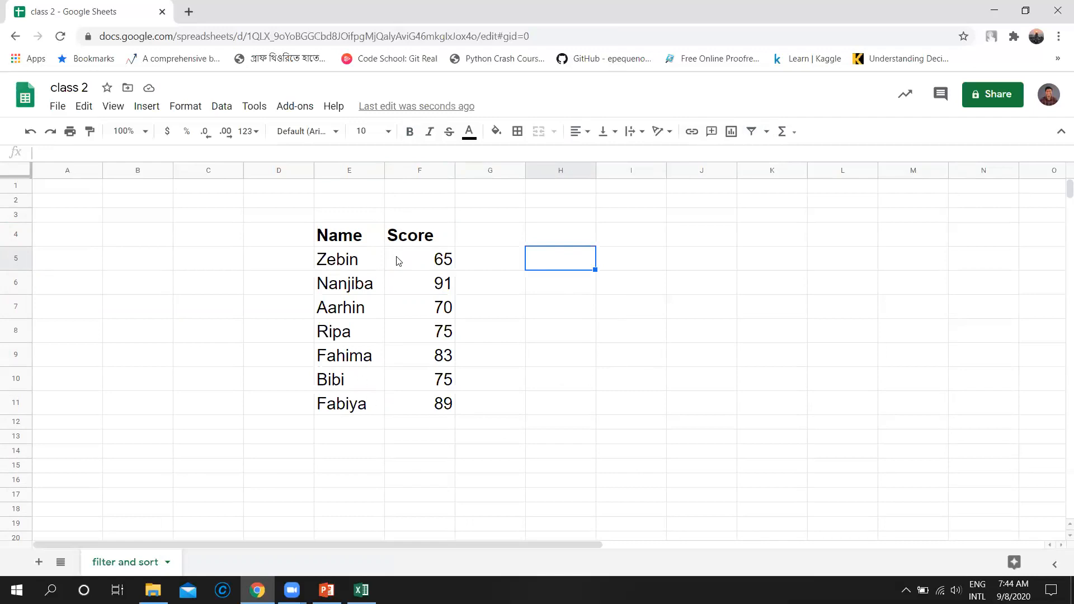
click(345, 302)
click(412, 310)
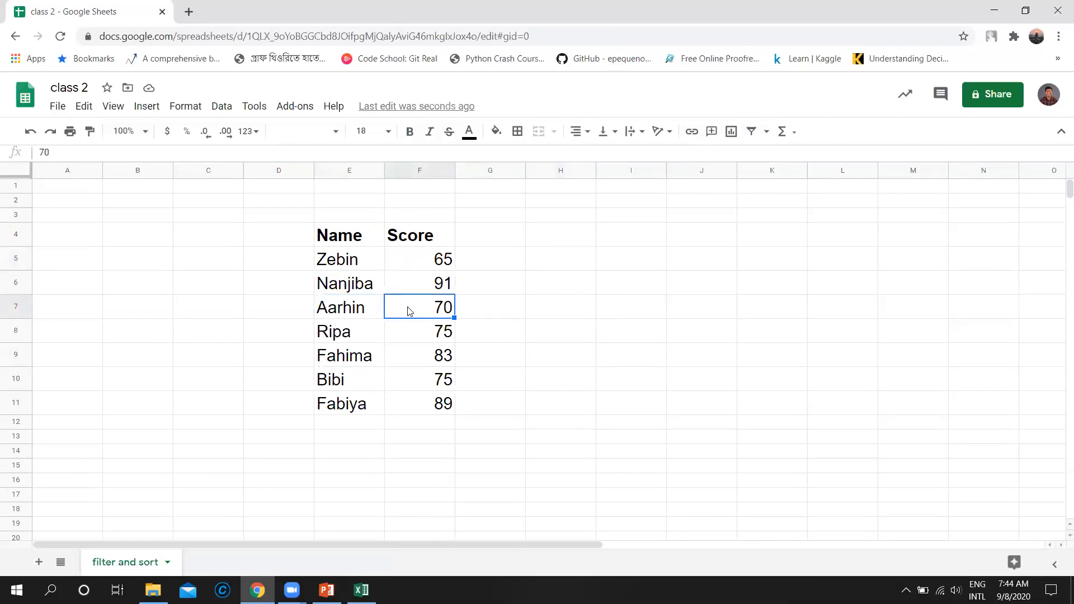
click(354, 265)
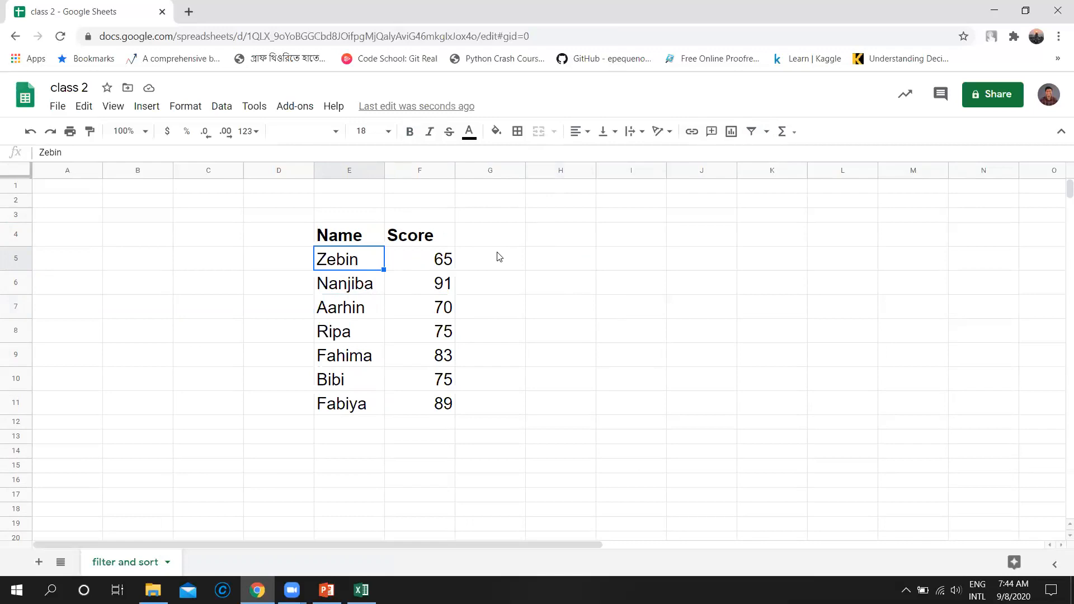
Copy the Name and Score table in E4:F11 and paste the copy starting at cell J5.
click(352, 239)
drag(412, 278, 429, 401)
key(ctrl+c)
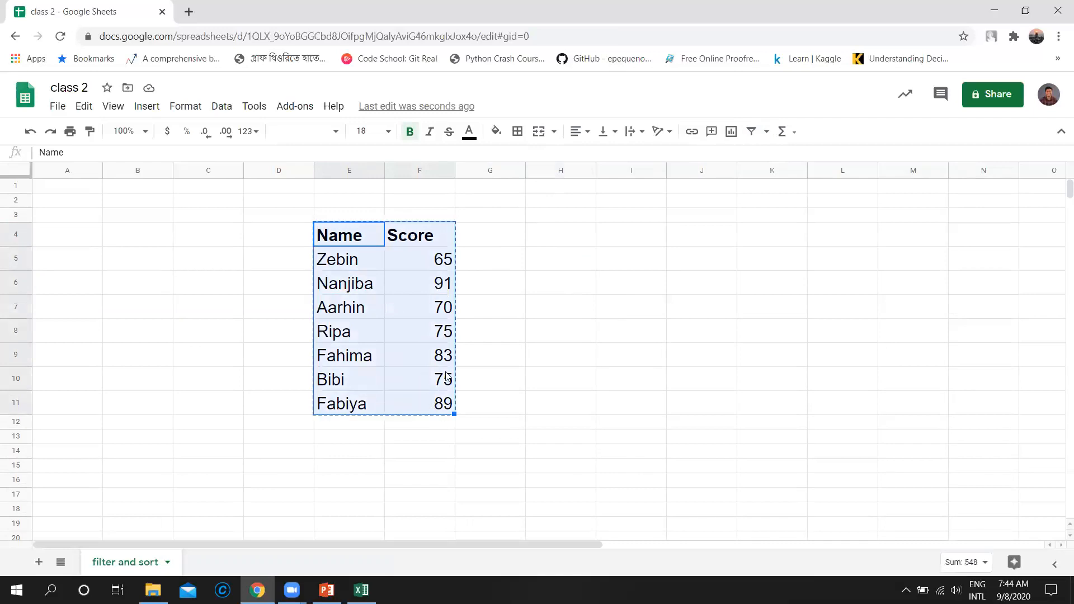
click(764, 264)
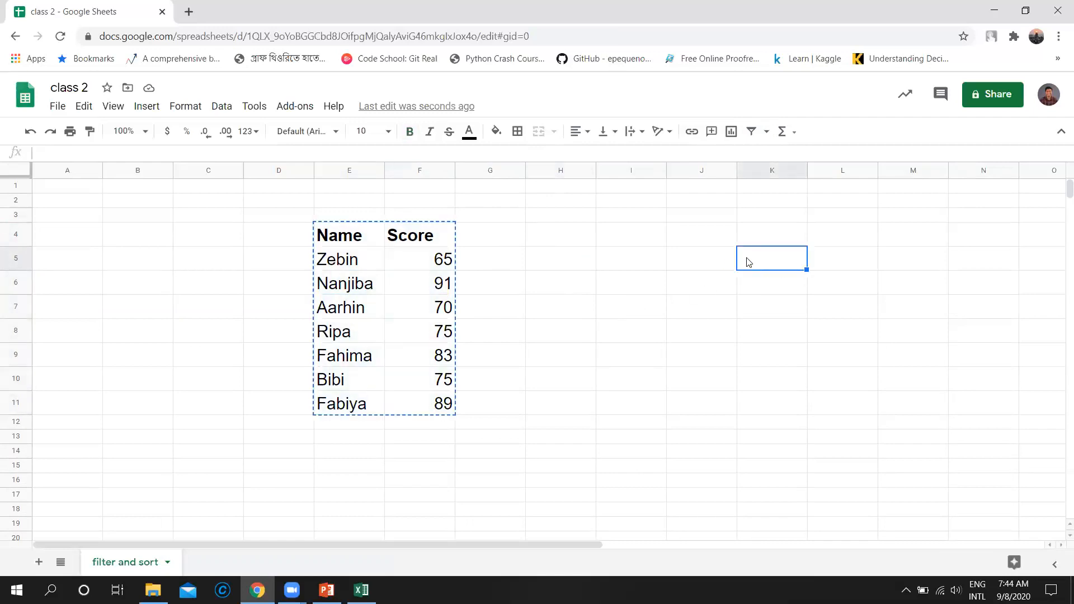
click(727, 260)
key(ctrl+v)
click(825, 306)
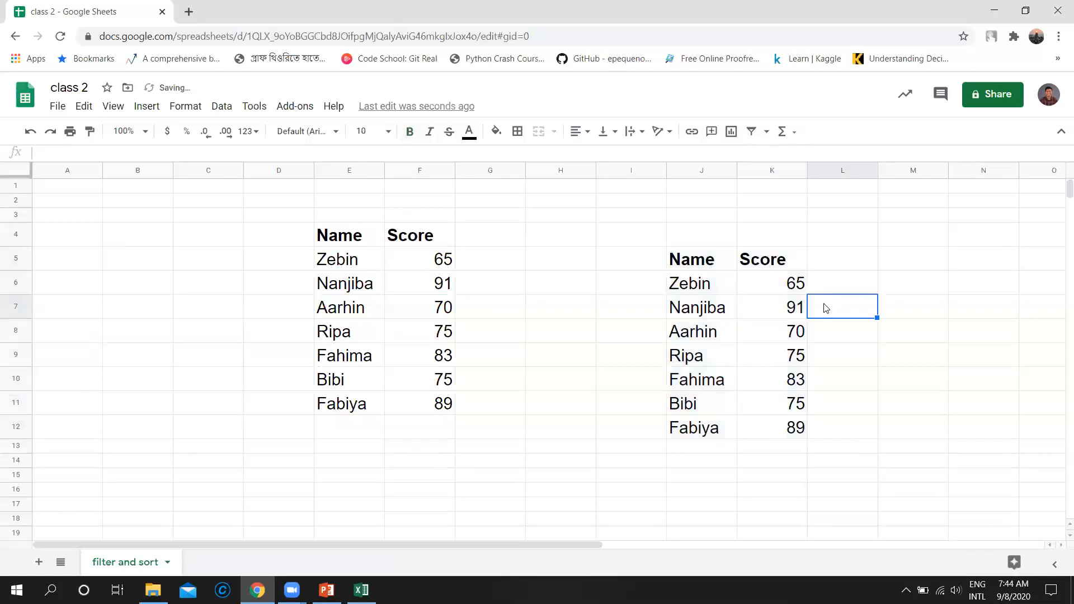
Examine the sheet sorting options offered for the Score header of the original table.
click(376, 232)
click(425, 238)
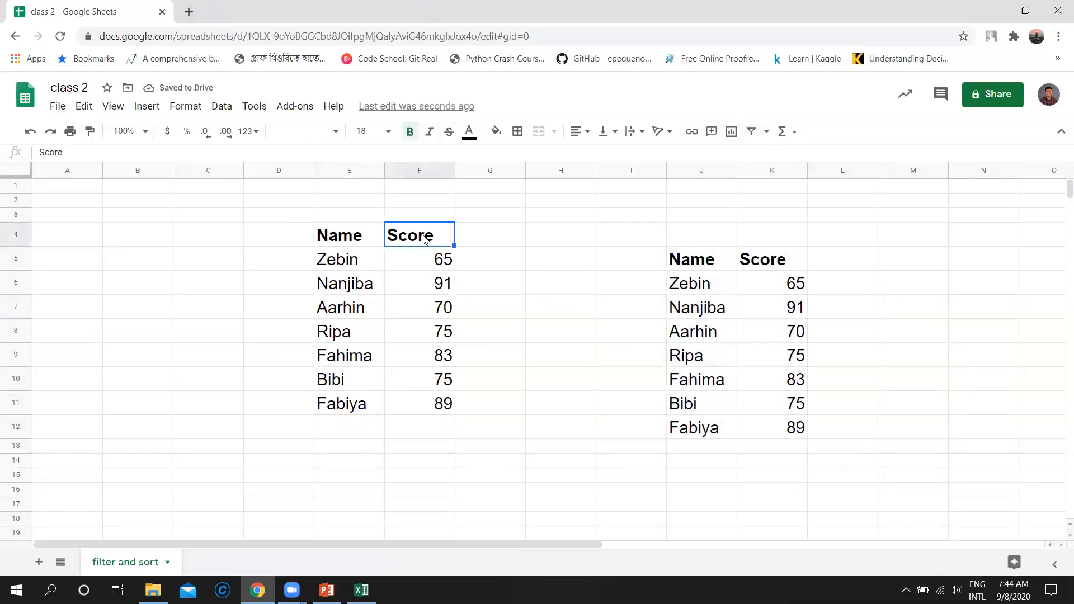
click(344, 239)
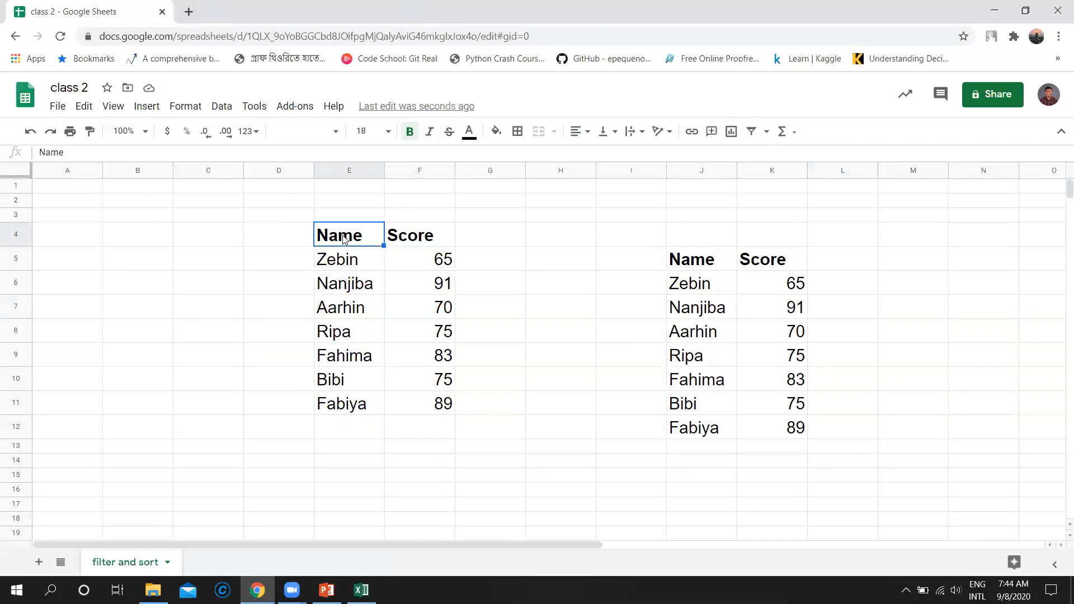
click(426, 236)
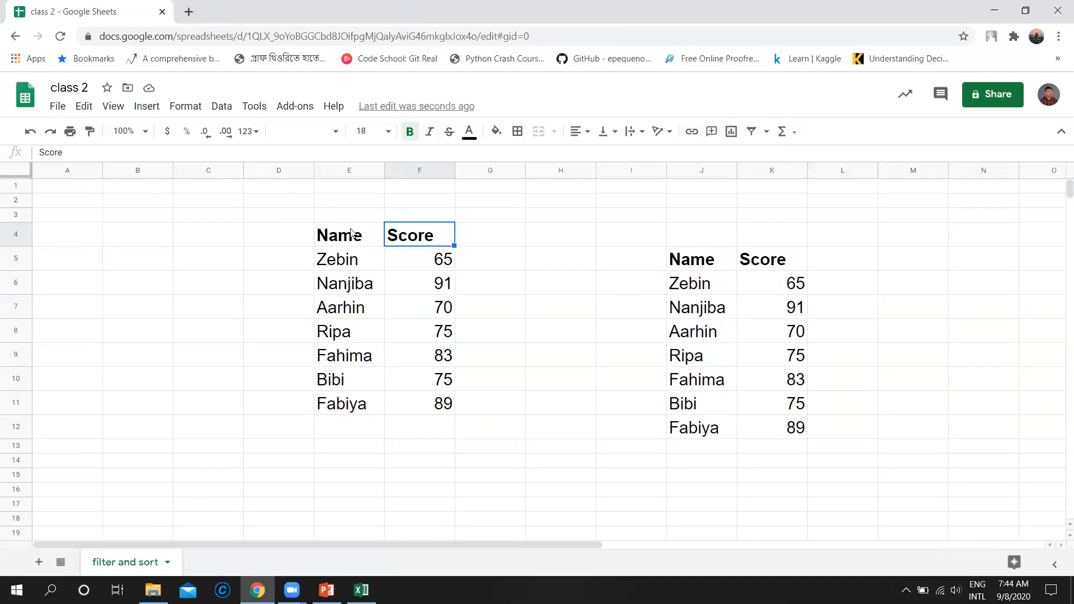
click(222, 108)
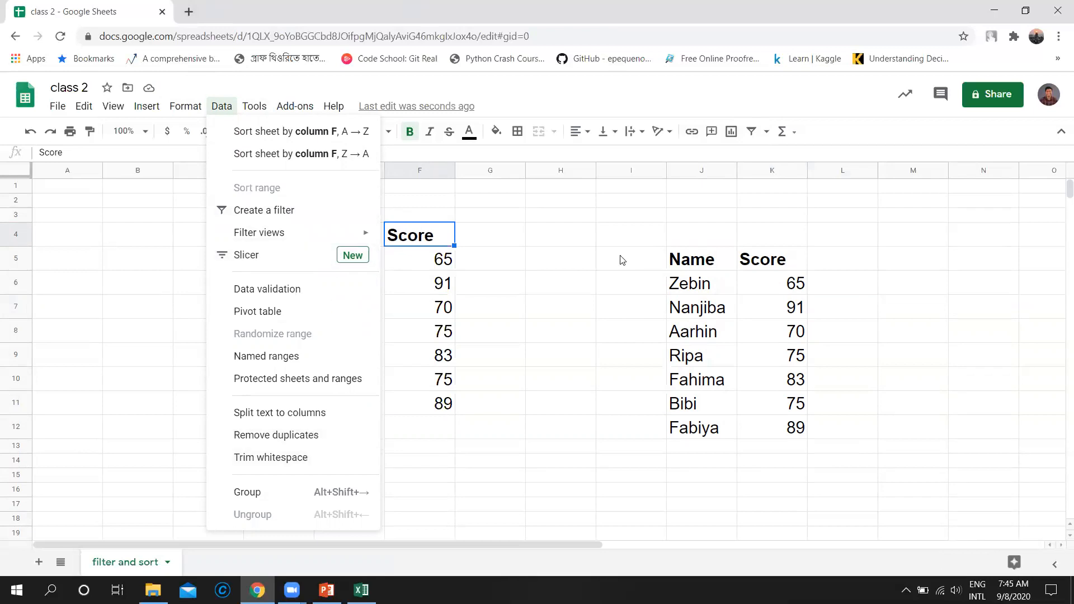
click(445, 312)
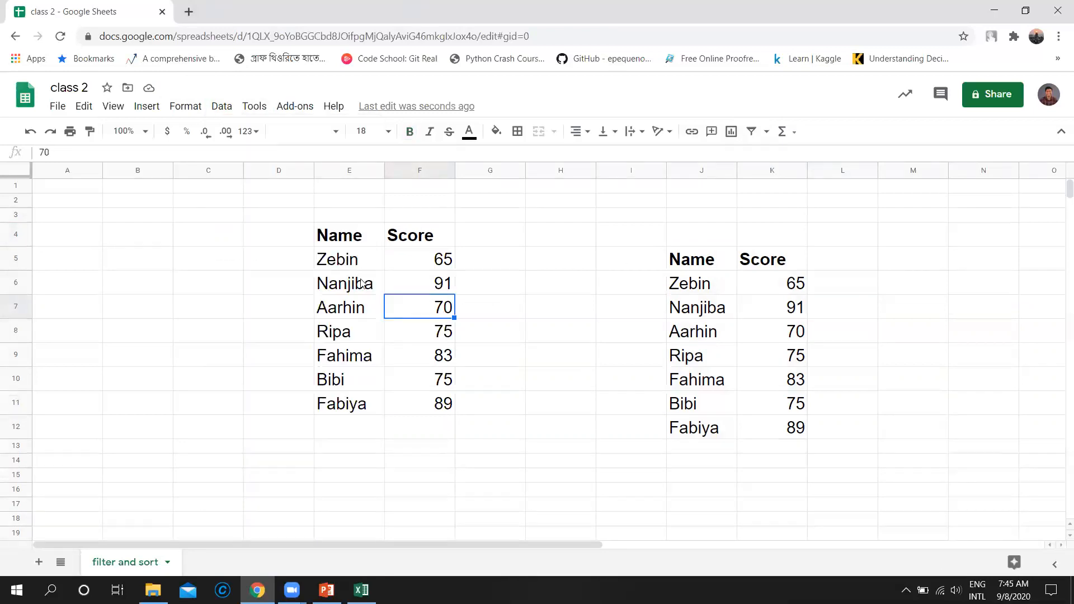
click(420, 242)
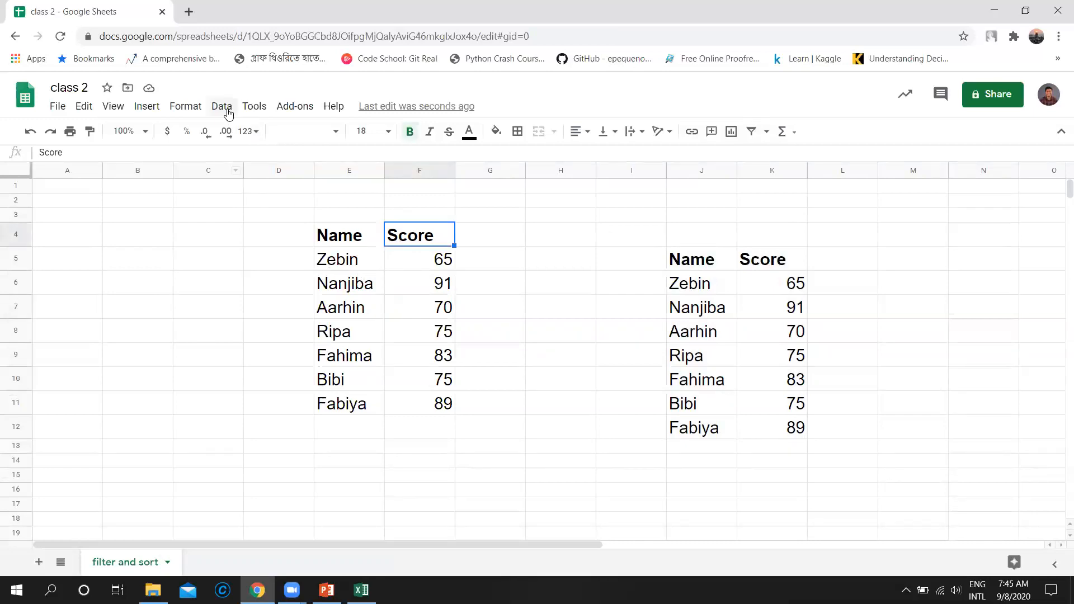
click(254, 106)
mouse_move(218, 110)
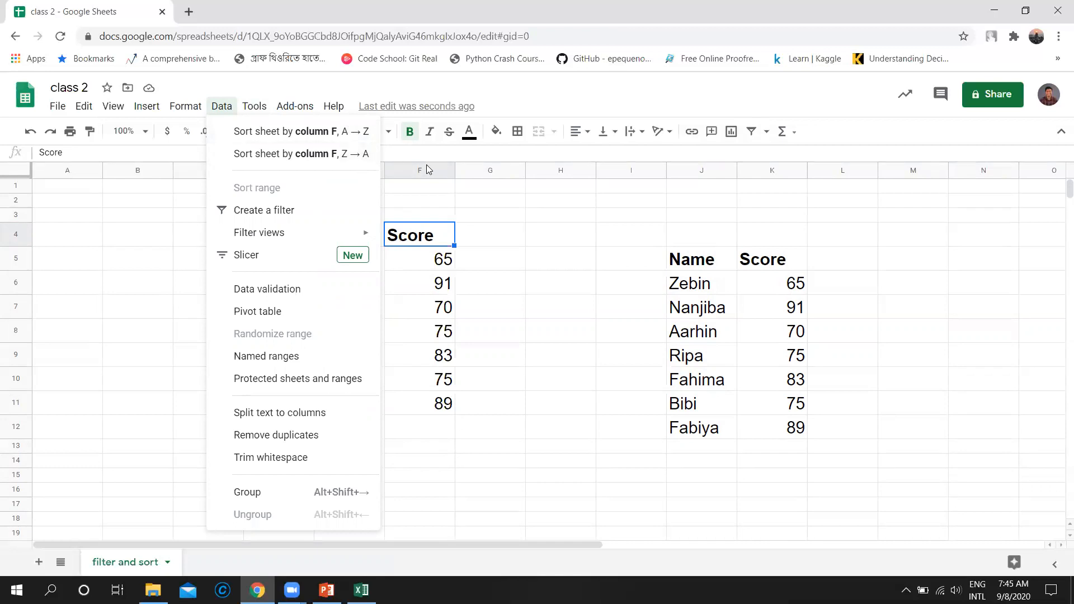
click(449, 325)
click(433, 236)
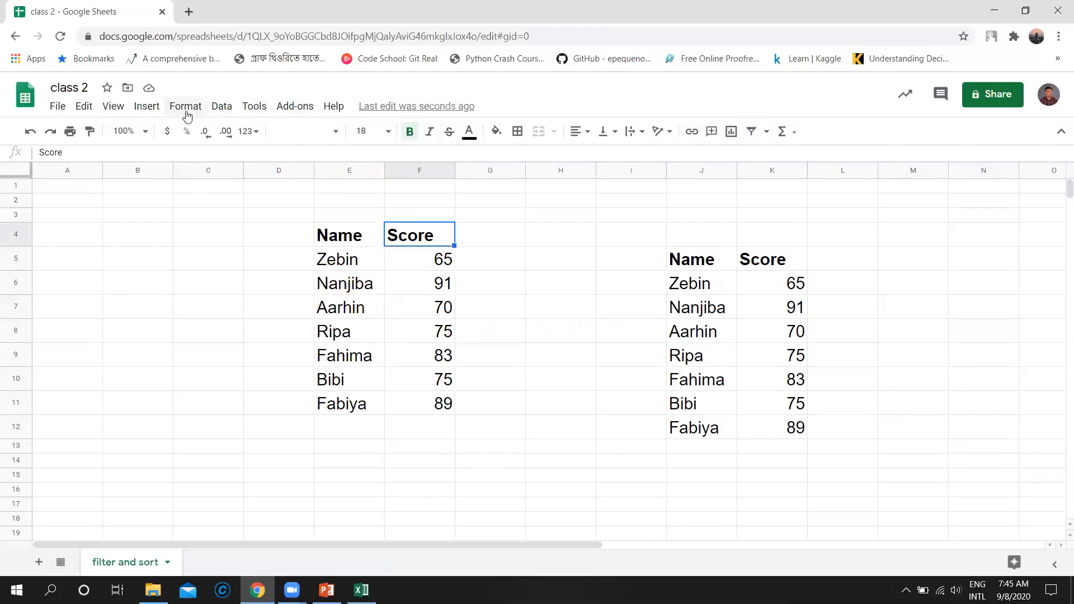
click(469, 335)
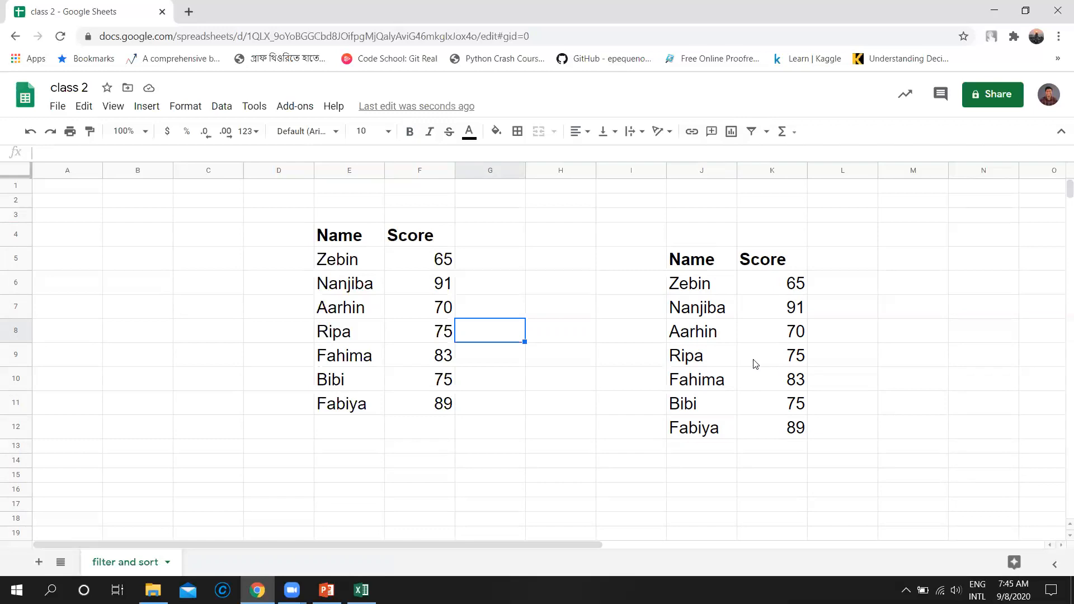
Try sorting the whole sheet by the Score column F from Z to A, and undo the sort.
click(413, 338)
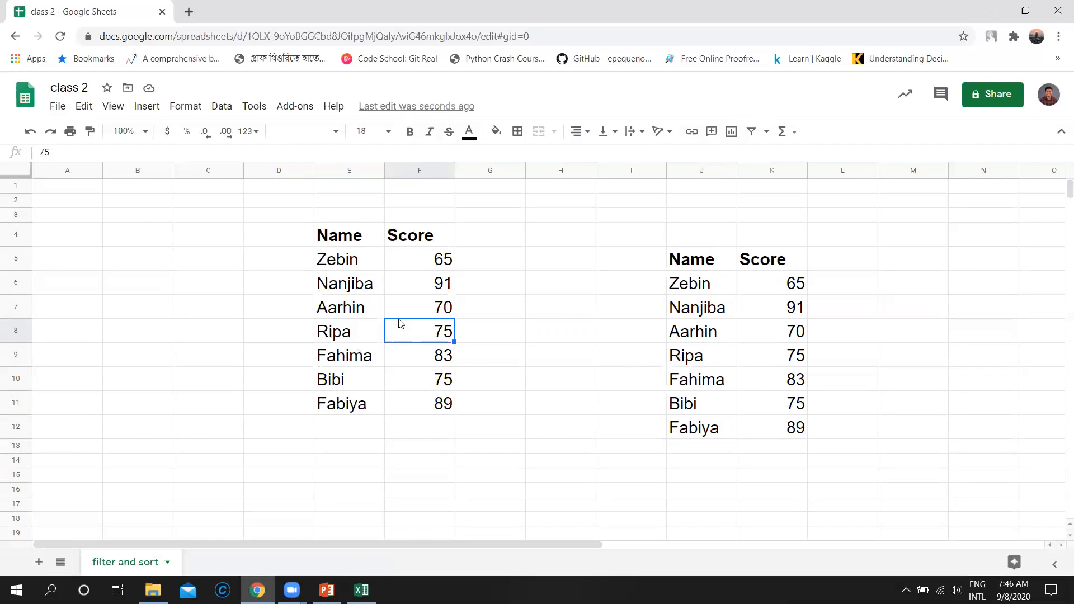
click(442, 264)
click(437, 285)
click(437, 311)
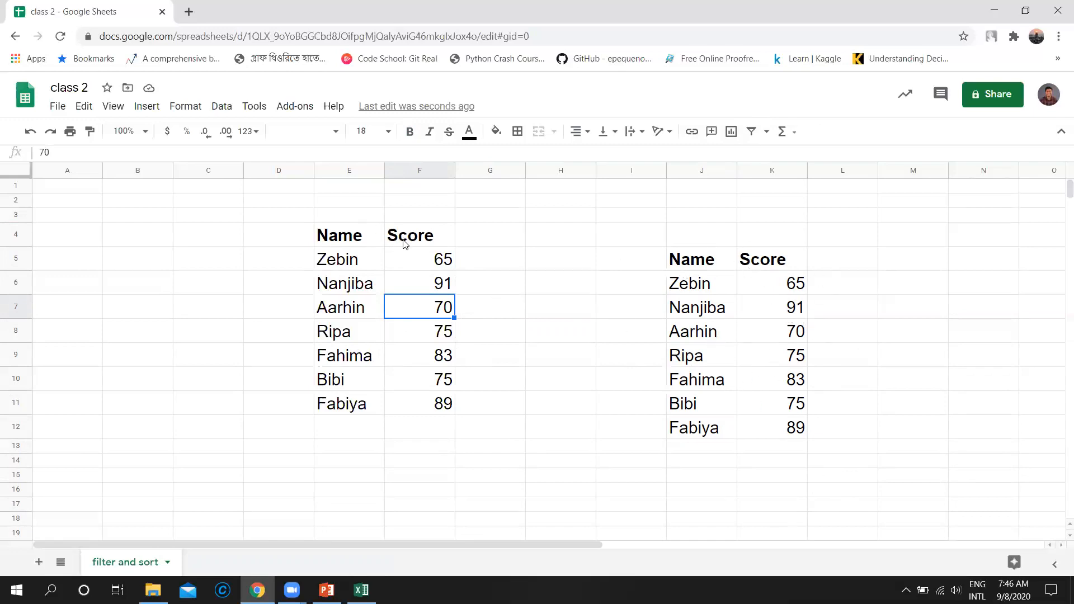
click(357, 240)
click(411, 241)
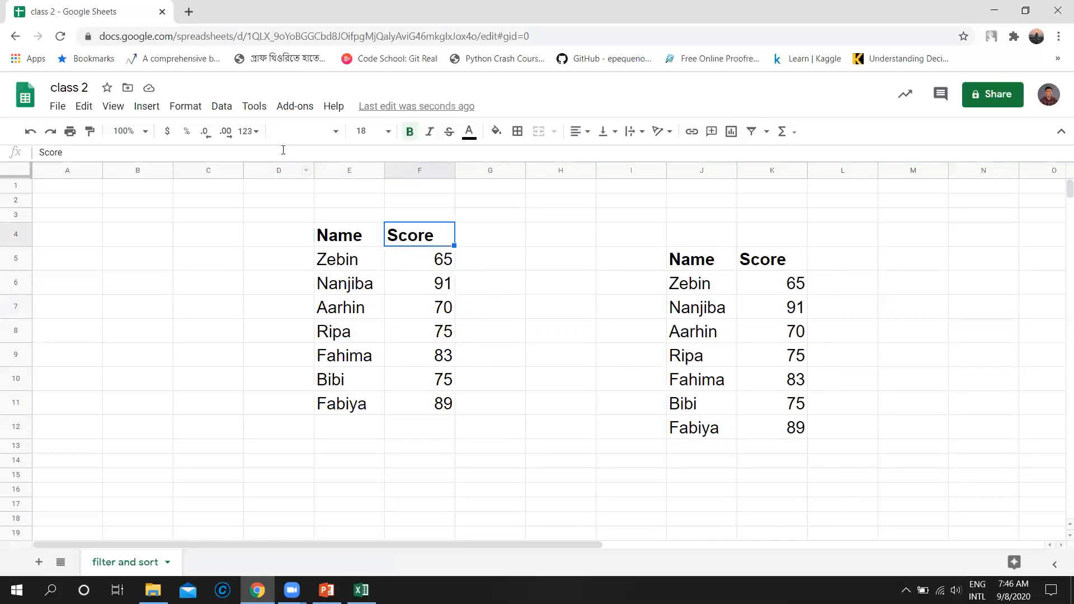
click(221, 106)
mouse_move(254, 107)
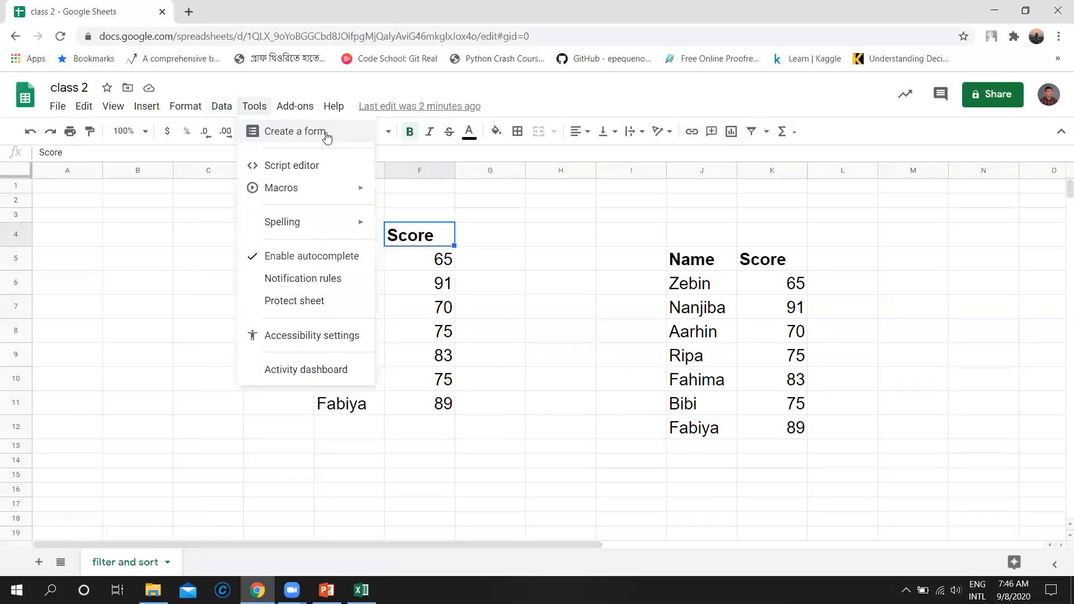
mouse_move(217, 104)
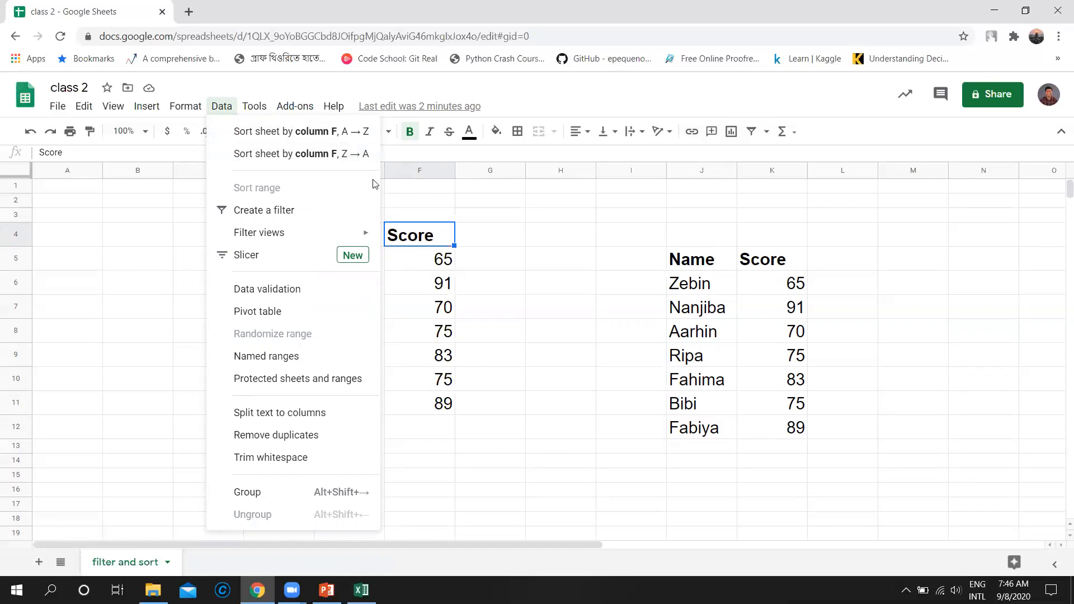
click(340, 160)
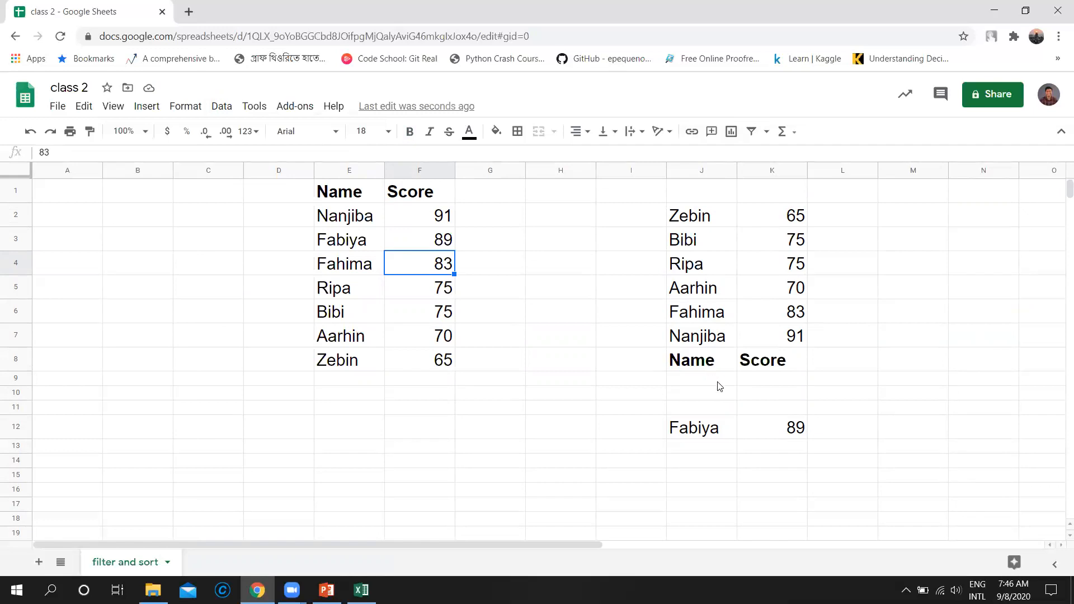
key(ctrl+z)
Move the duplicate Name and Score table from J5:K12 to a new sheet, starting at cell D4.
click(746, 263)
click(718, 262)
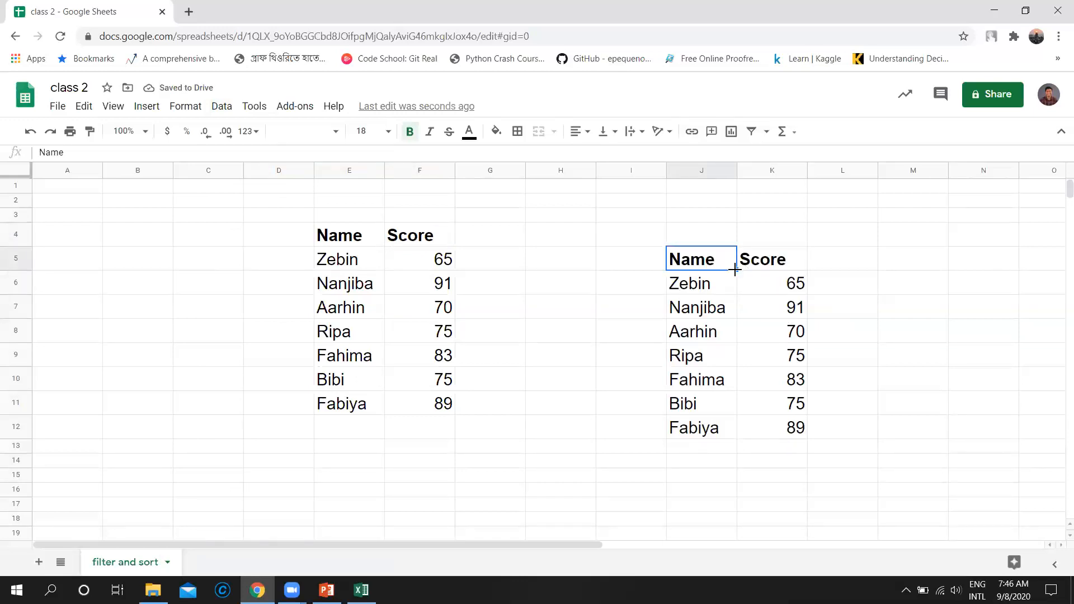
click(369, 271)
drag(369, 271, 386, 378)
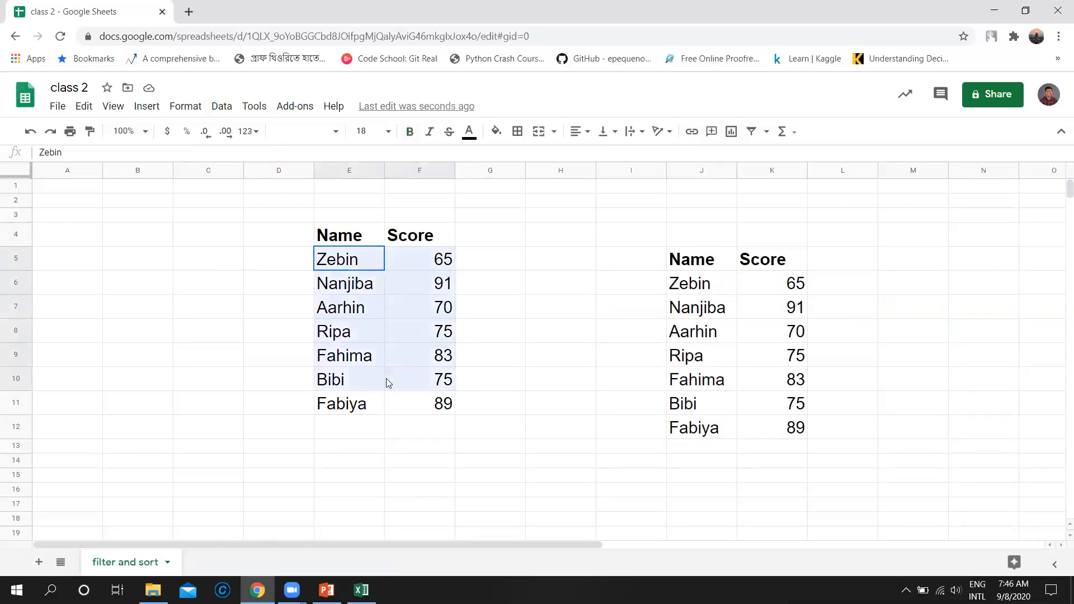
click(573, 304)
click(718, 261)
drag(769, 295, 789, 427)
key(ctrl+c)
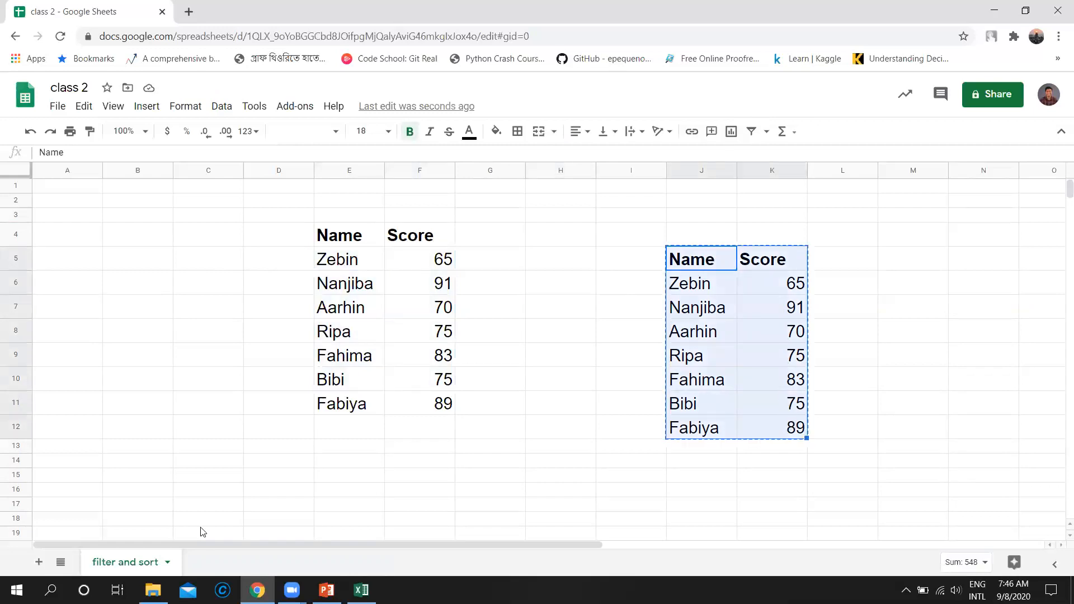
click(38, 562)
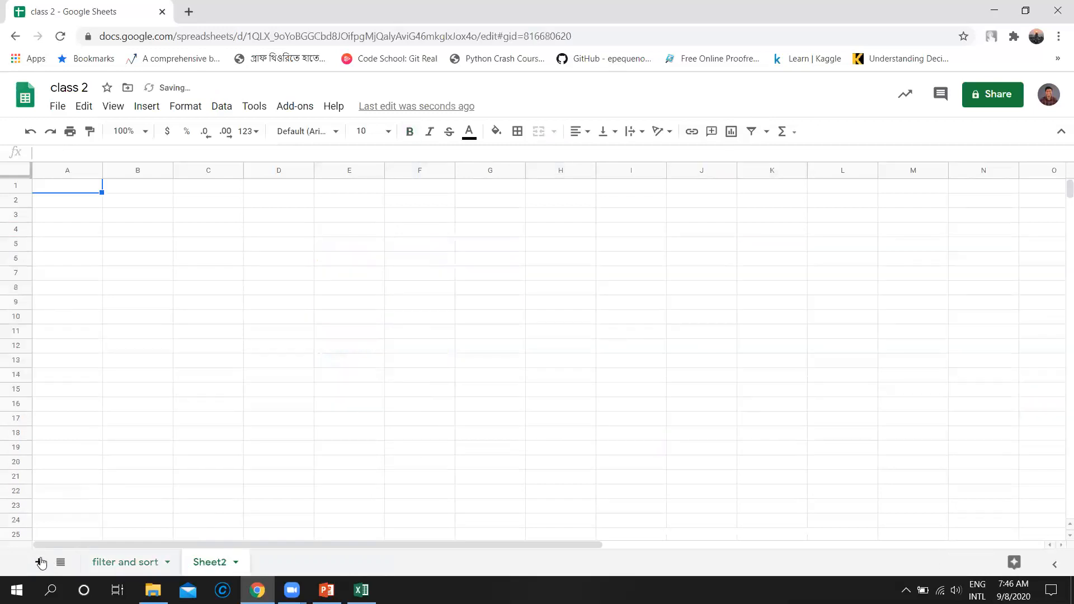
click(298, 236)
key(ctrl+v)
click(489, 258)
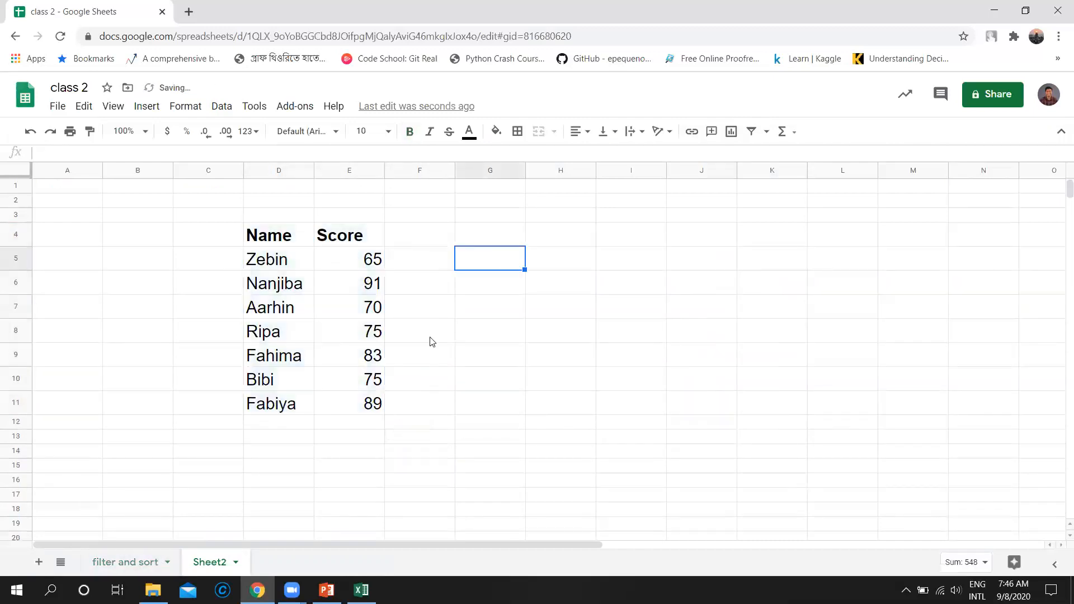
Sort the "filter and sort" sheet by the Score column F from Z to A.
click(127, 563)
click(688, 313)
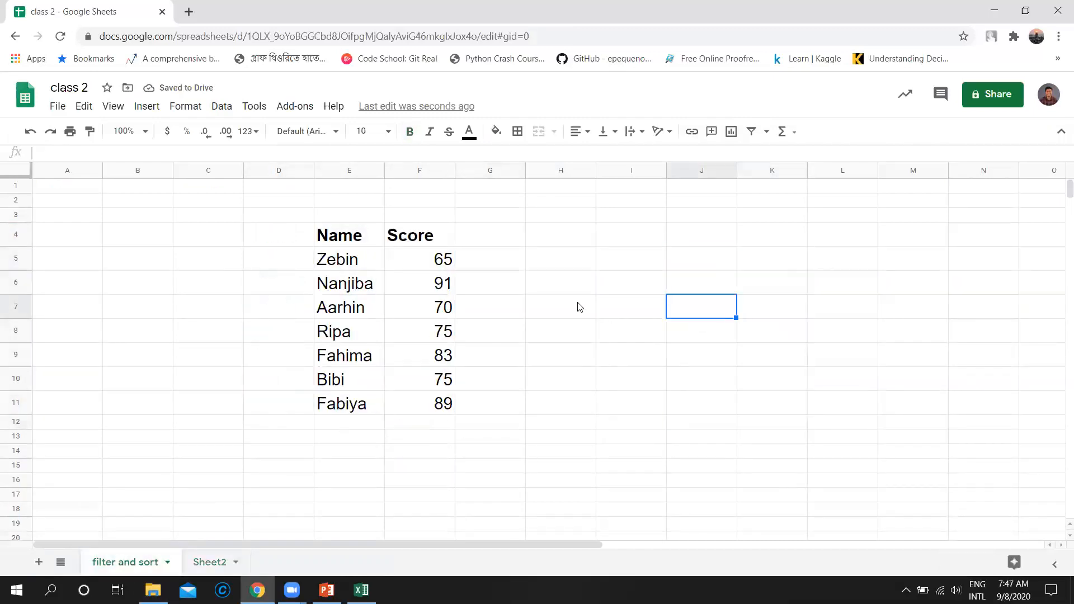
click(579, 306)
click(432, 241)
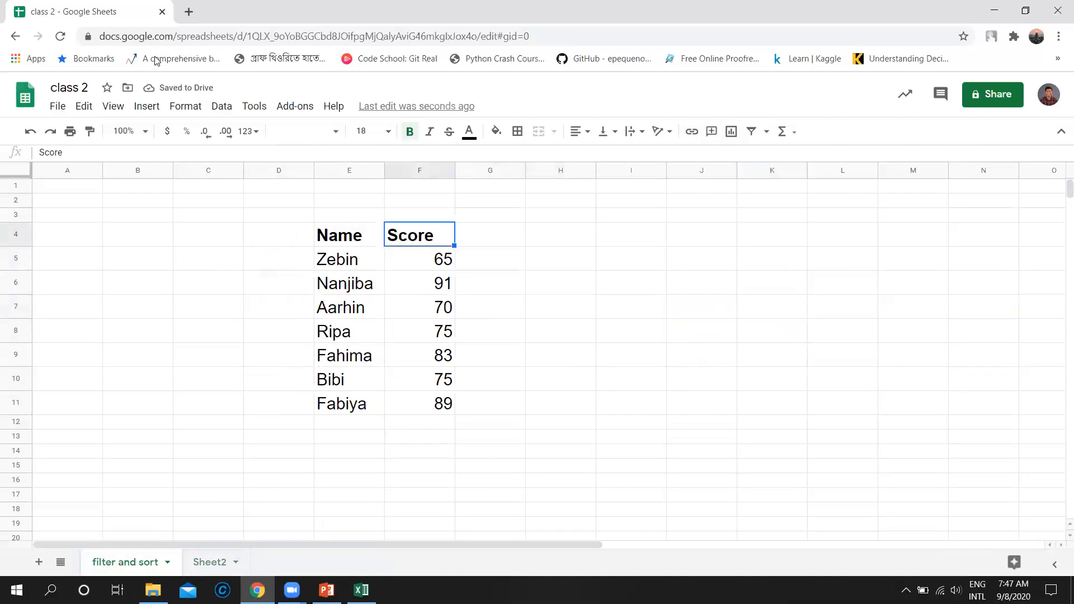
click(226, 107)
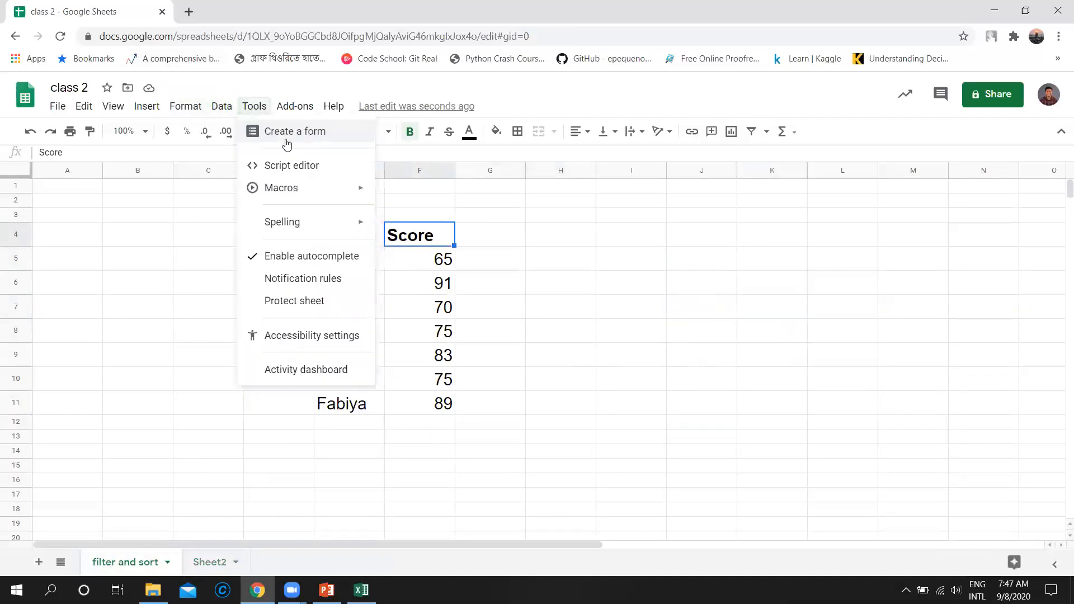
click(241, 155)
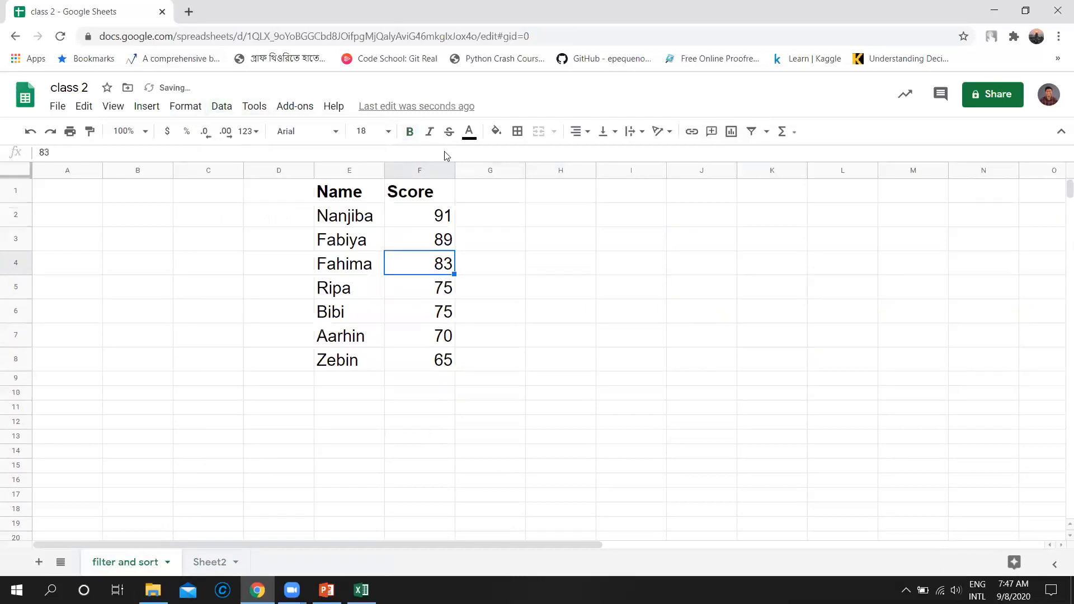
click(522, 269)
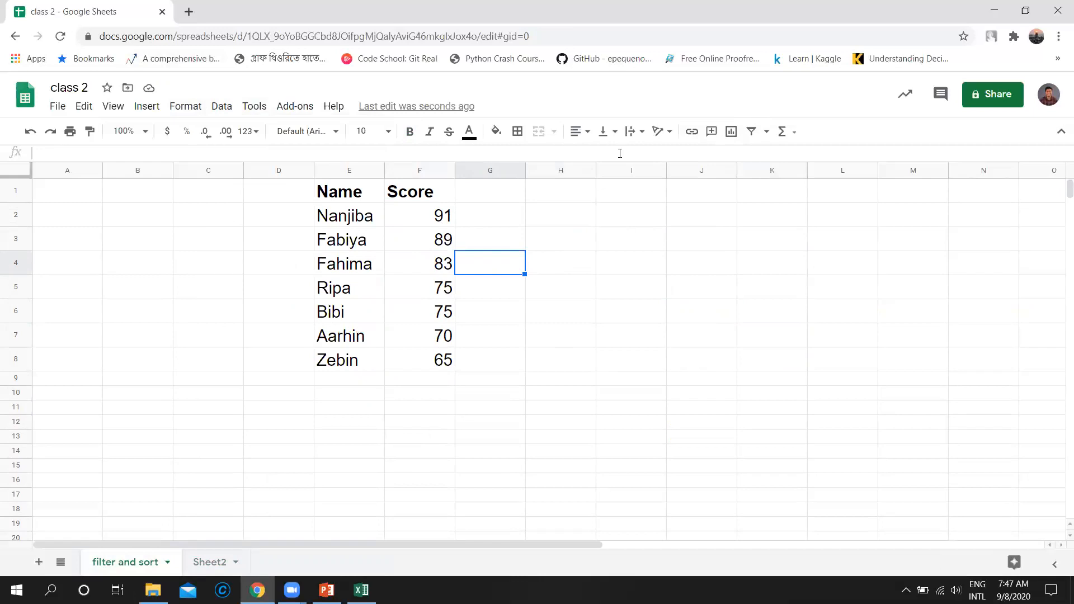
Compare the three highest-scoring rows of the sorted table with their positions in the unsorted copy on Sheet2.
click(344, 219)
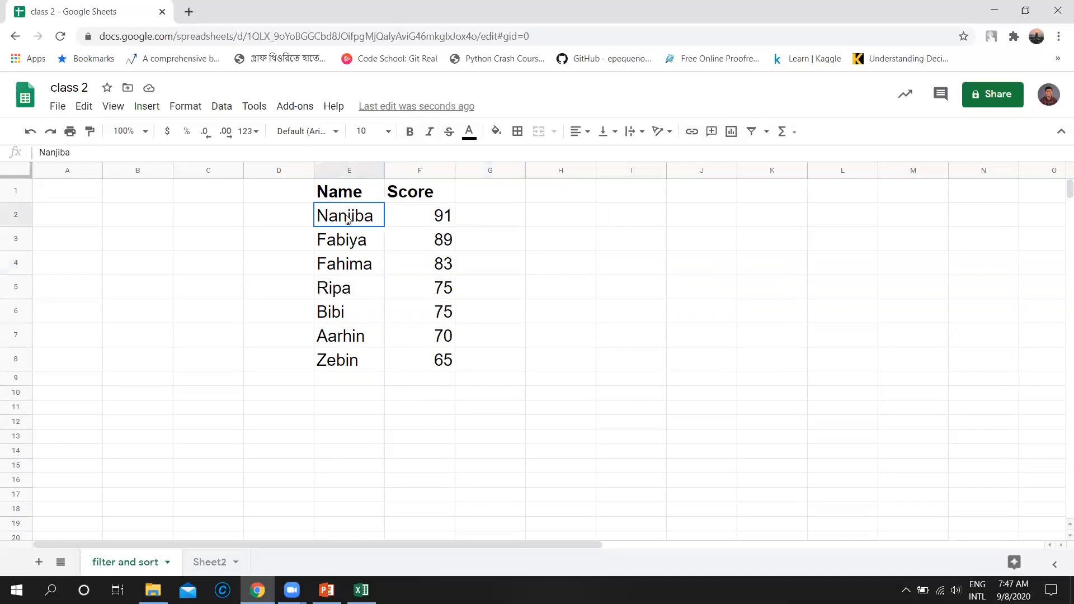
click(219, 565)
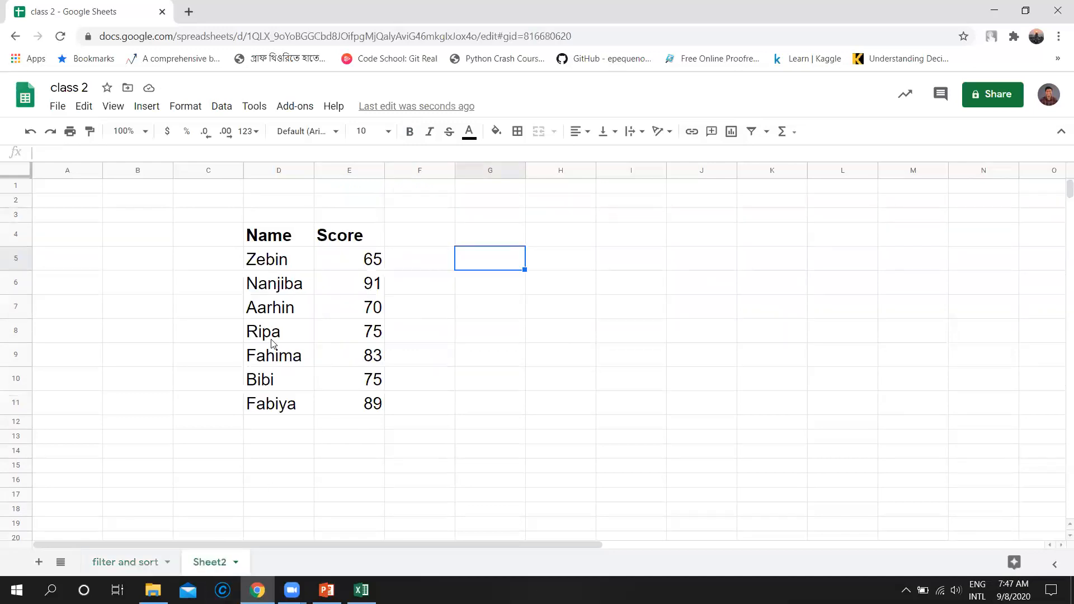
click(271, 279)
click(357, 280)
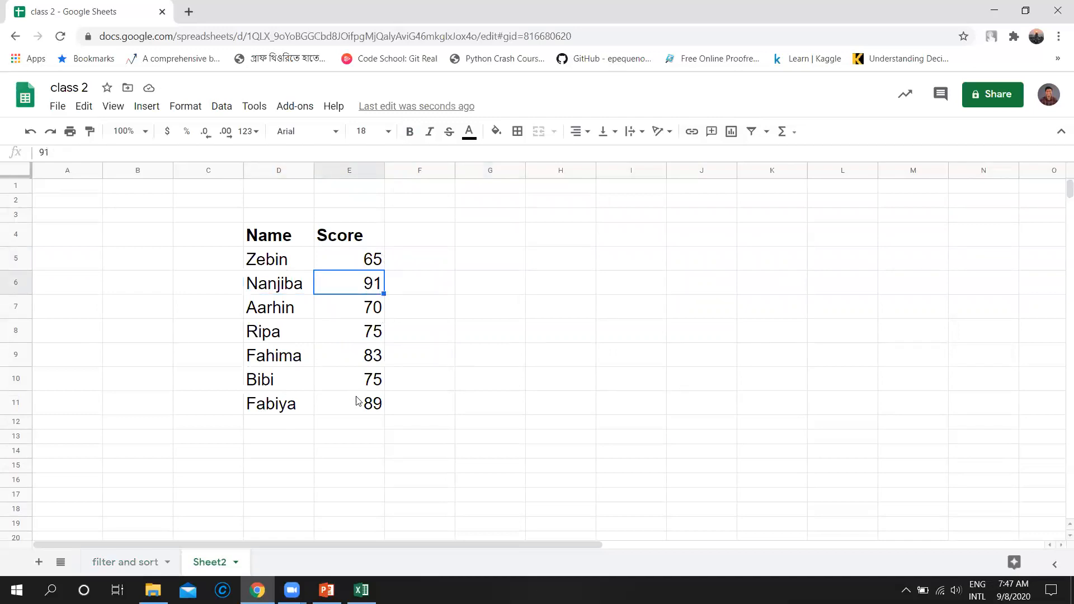
click(285, 414)
click(366, 413)
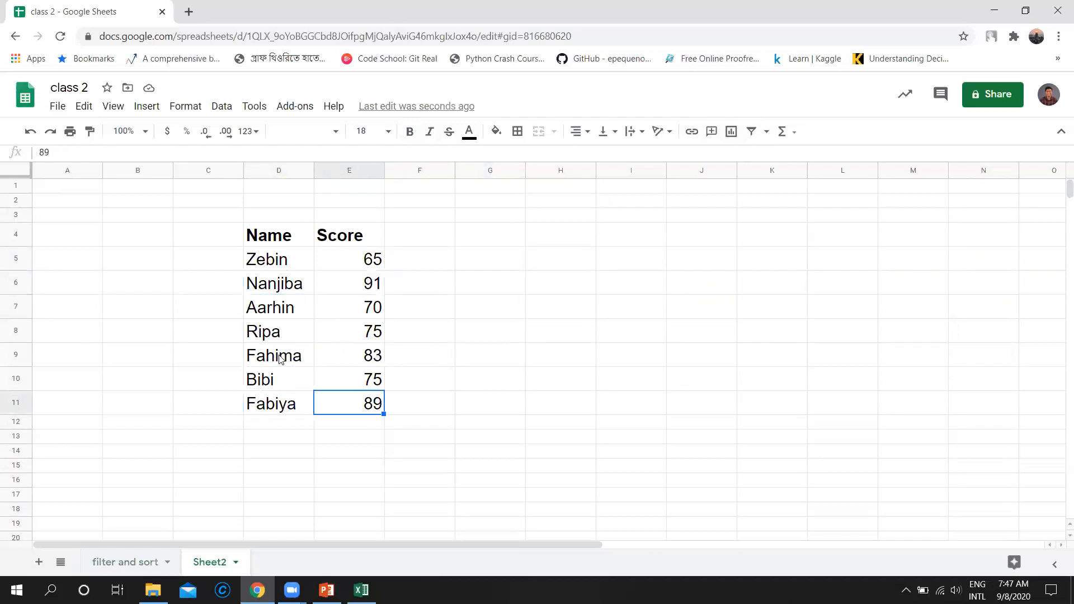
click(367, 358)
click(144, 563)
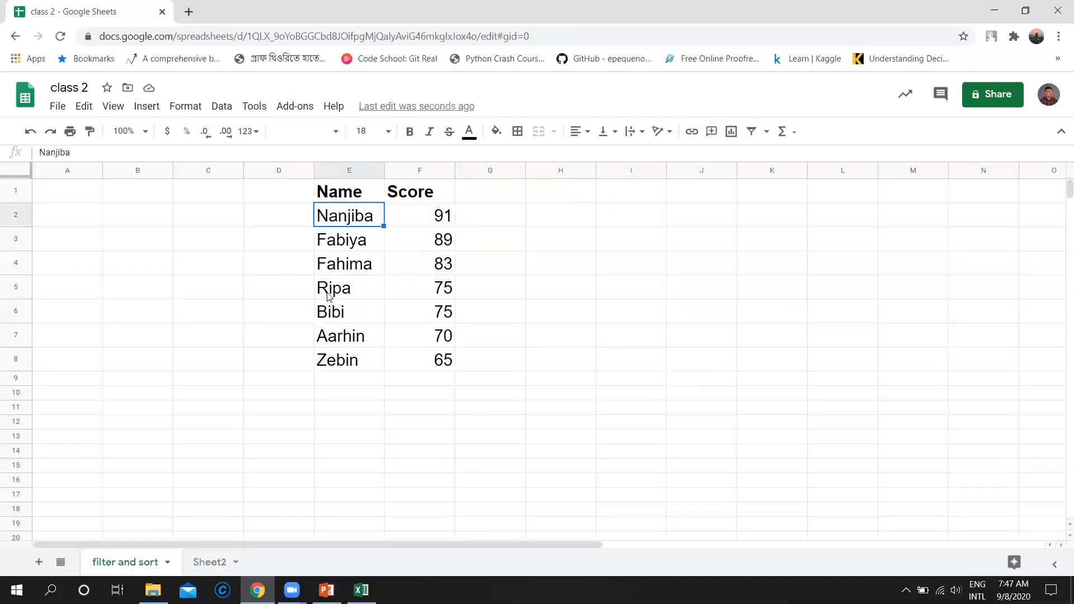
Compare the lowest-scoring rows in the unsorted copy on Sheet2 with their places in the sorted table.
click(207, 561)
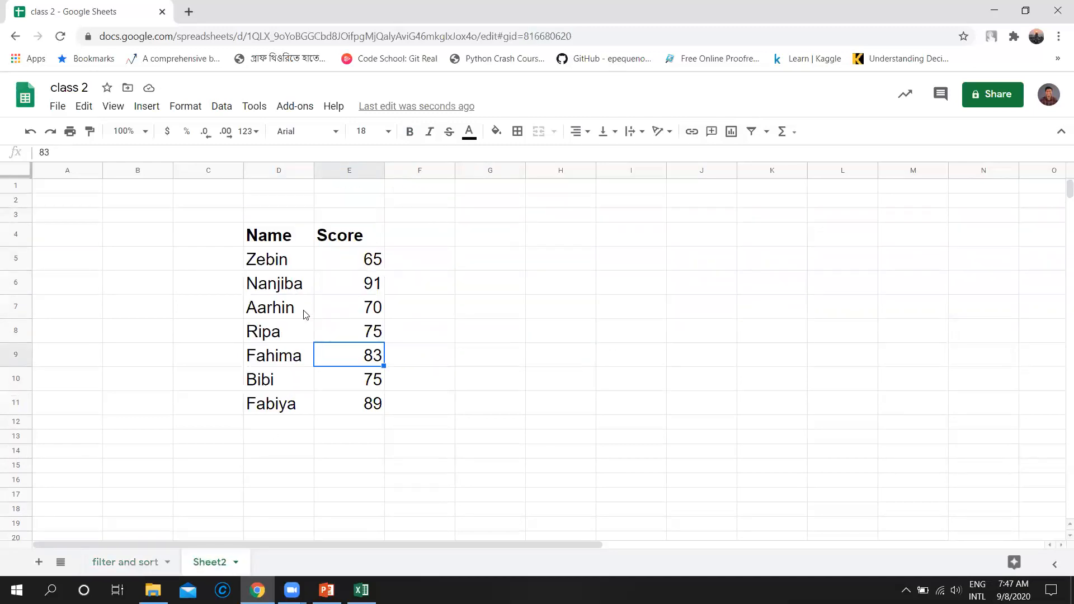
click(278, 310)
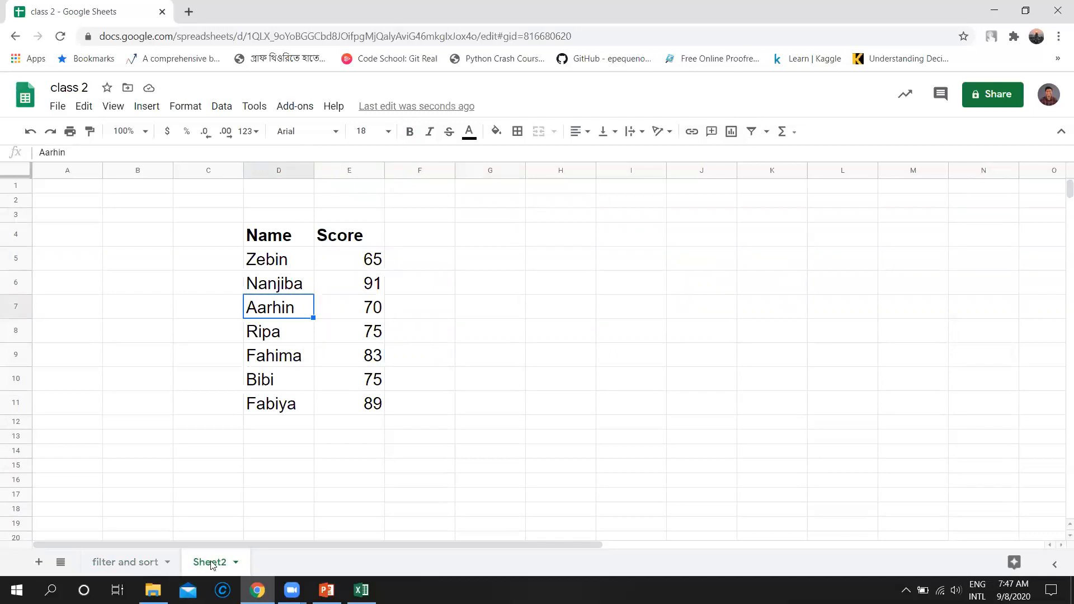
click(133, 564)
click(355, 333)
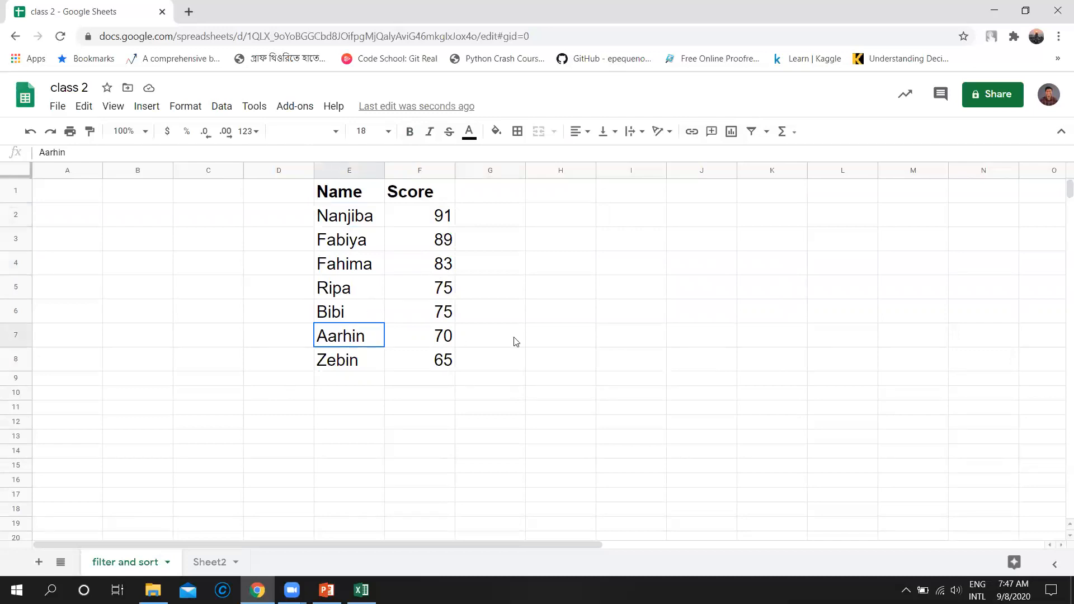
click(513, 340)
click(193, 564)
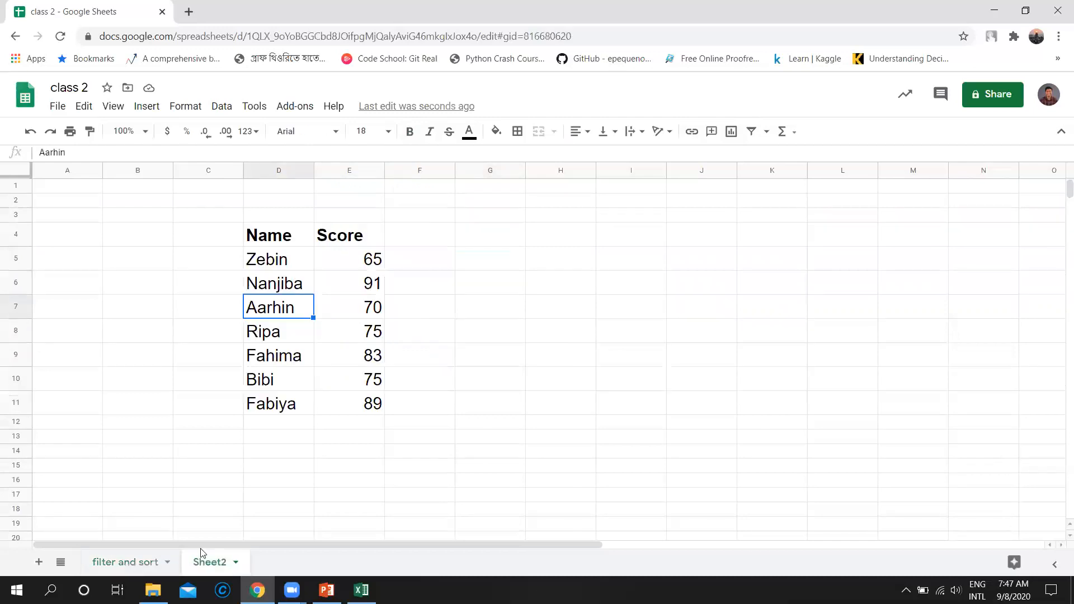
click(293, 258)
click(372, 261)
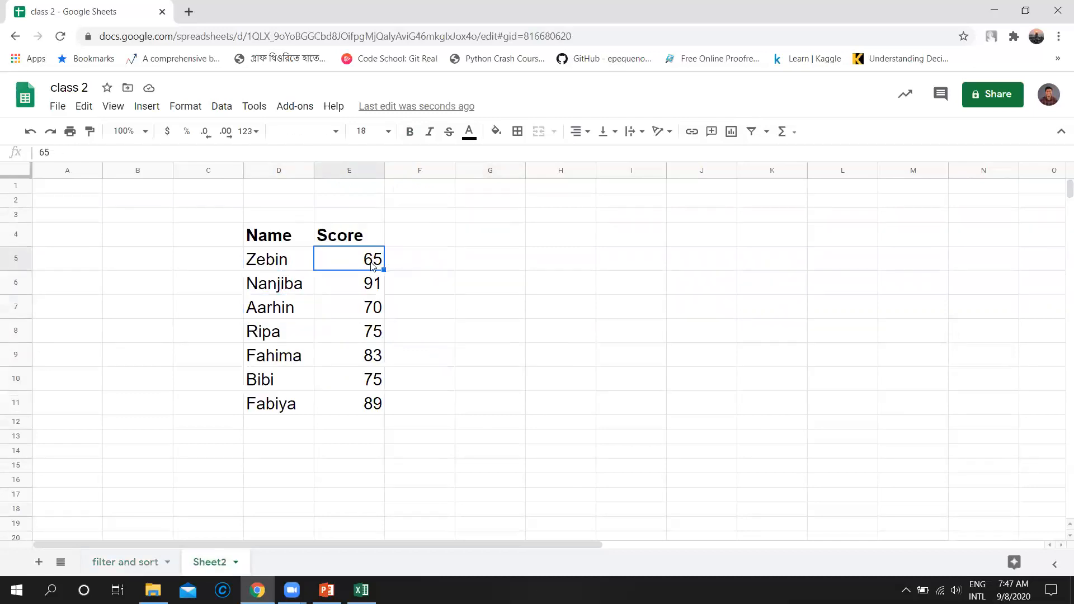
click(125, 562)
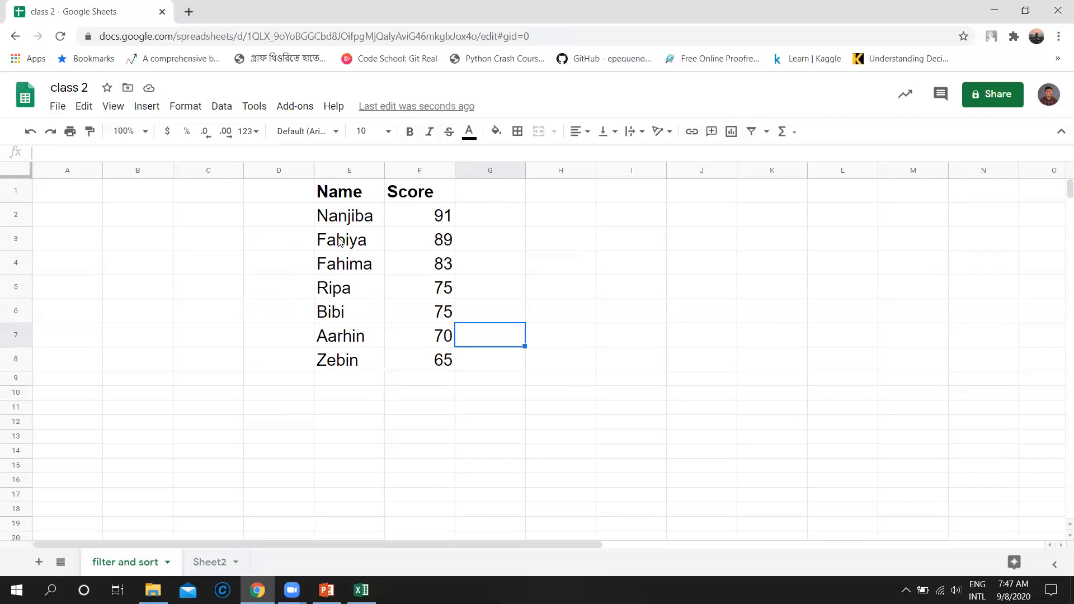
click(213, 563)
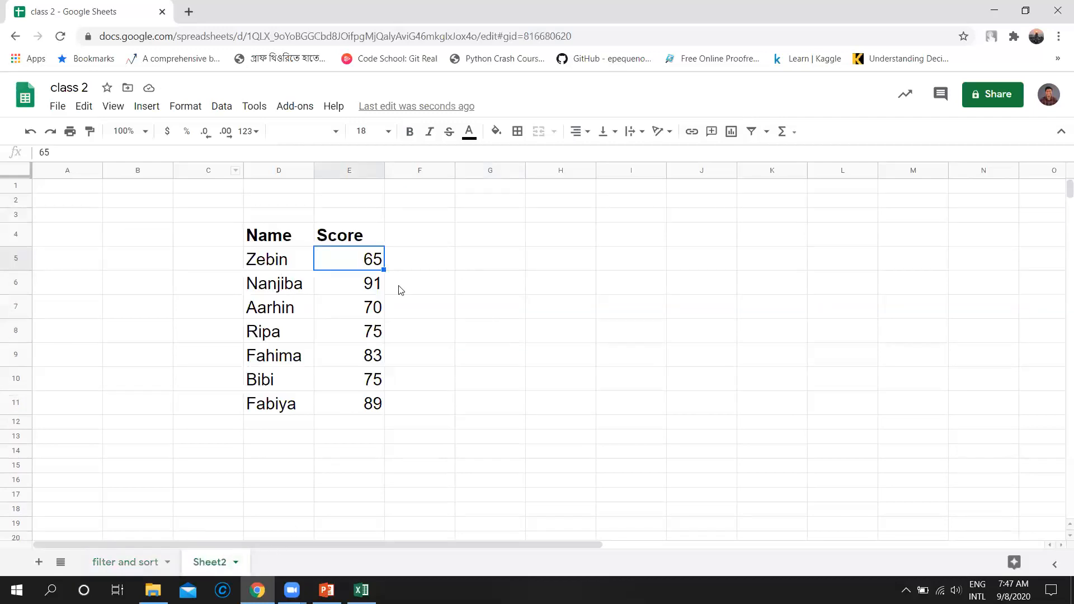
click(124, 562)
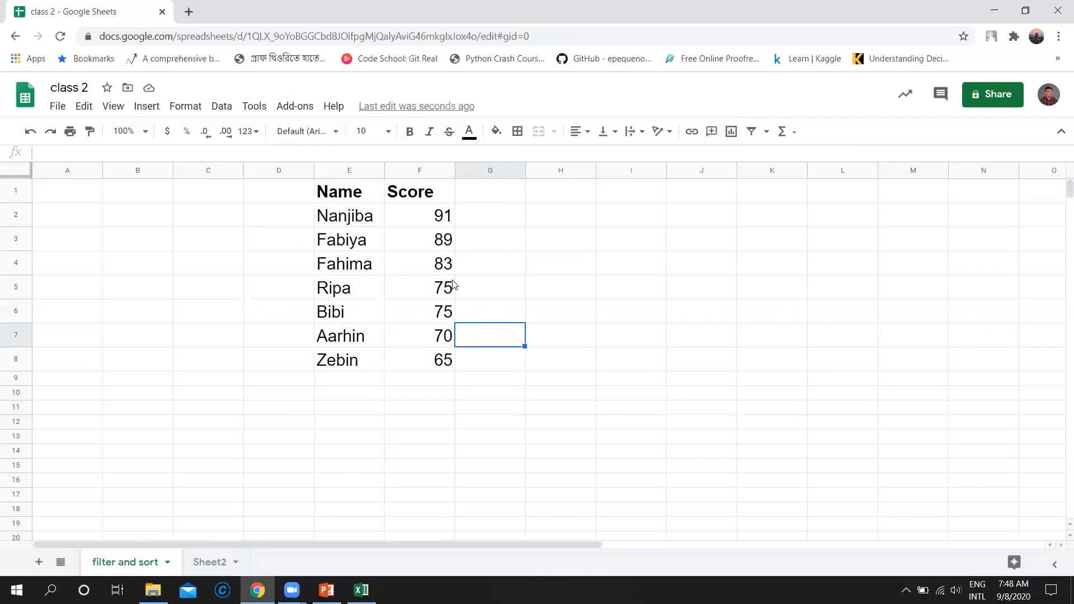
Try sorting the "filter and sort" sheet by the Score column F from A to Z, and undo that sort.
click(435, 197)
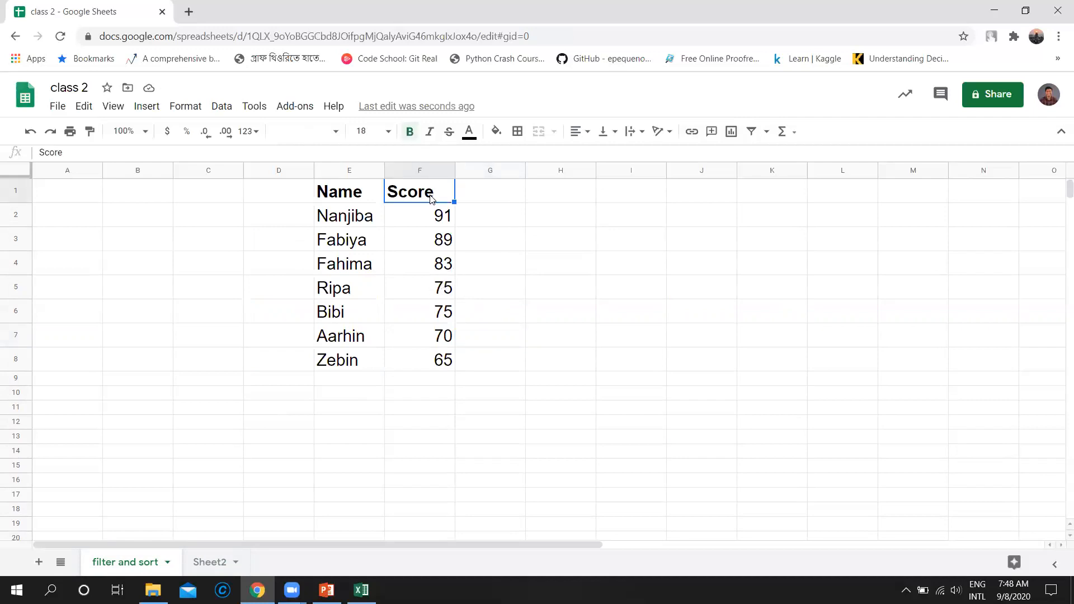
click(221, 106)
mouse_move(242, 114)
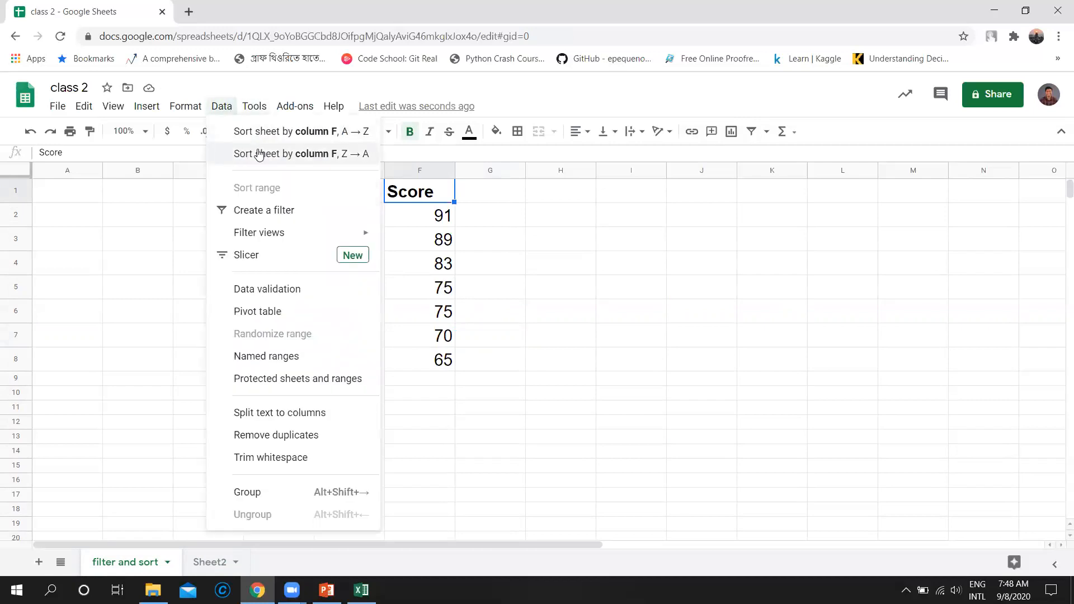
click(263, 133)
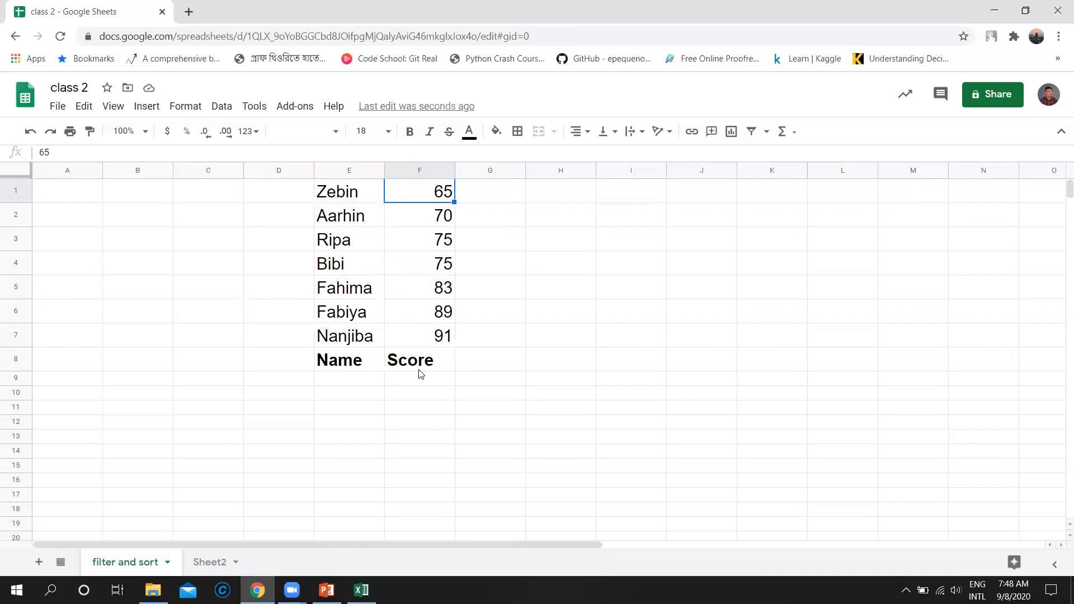
key(ctrl+z)
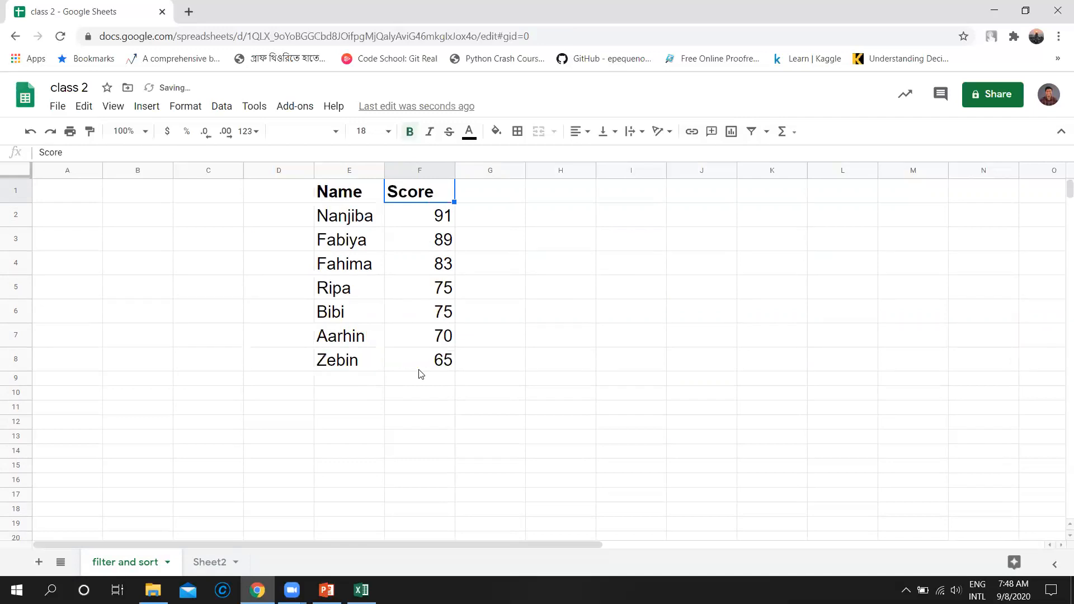
click(442, 223)
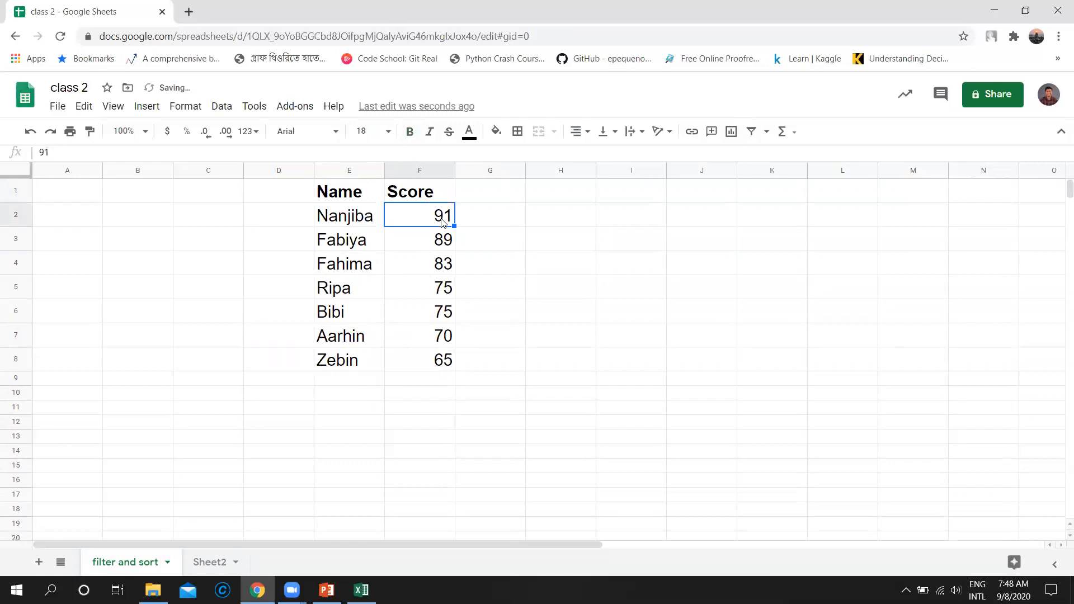
click(359, 224)
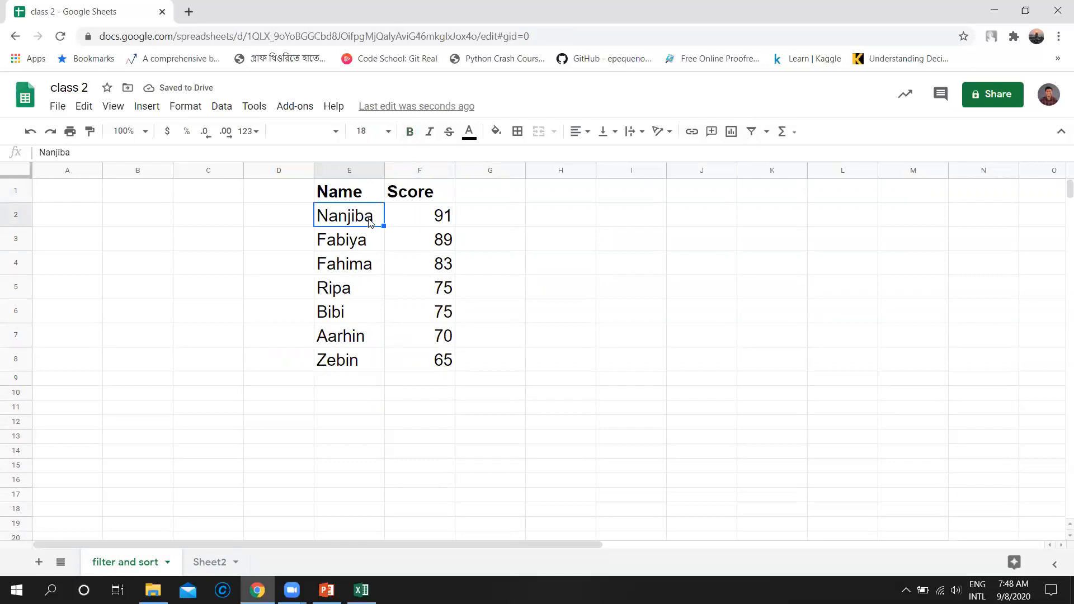
drag(369, 218, 407, 363)
click(221, 109)
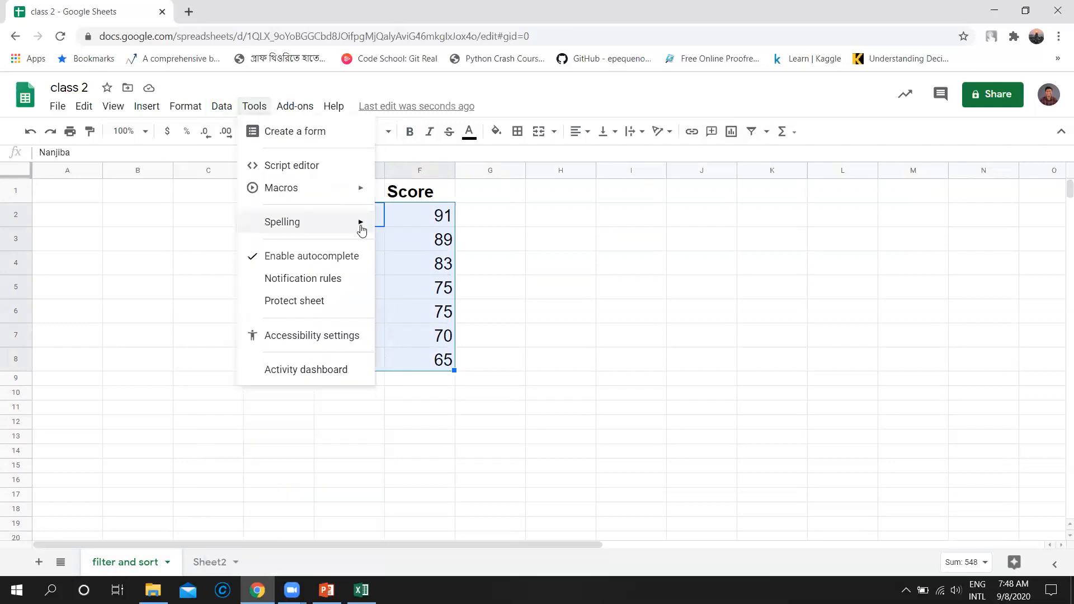
click(435, 259)
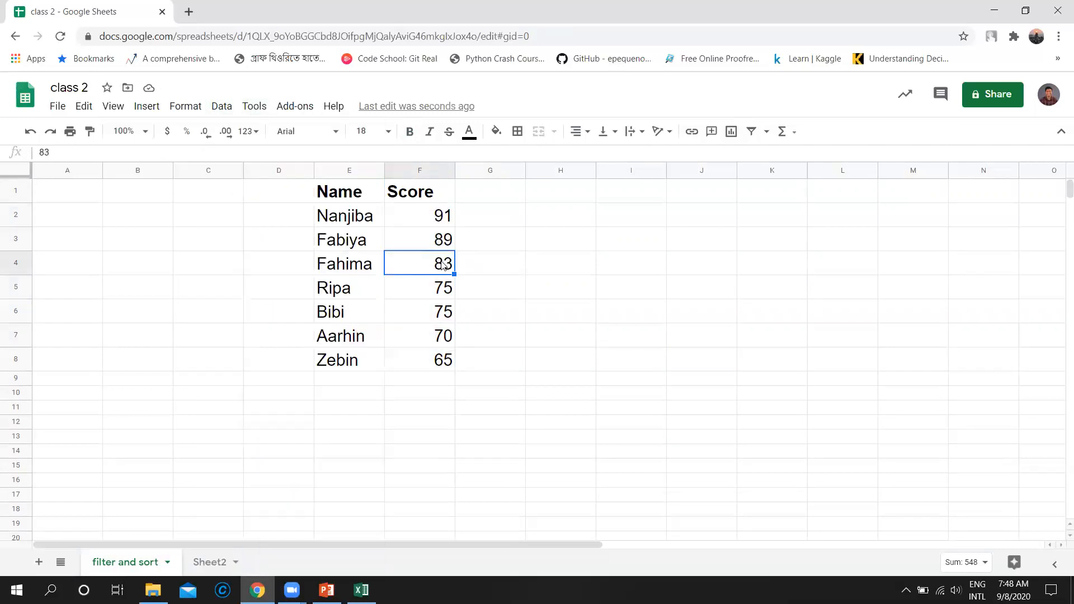
Try sorting the "filter and sort" sheet by the Name column E from A to Z, and undo that sort.
click(363, 193)
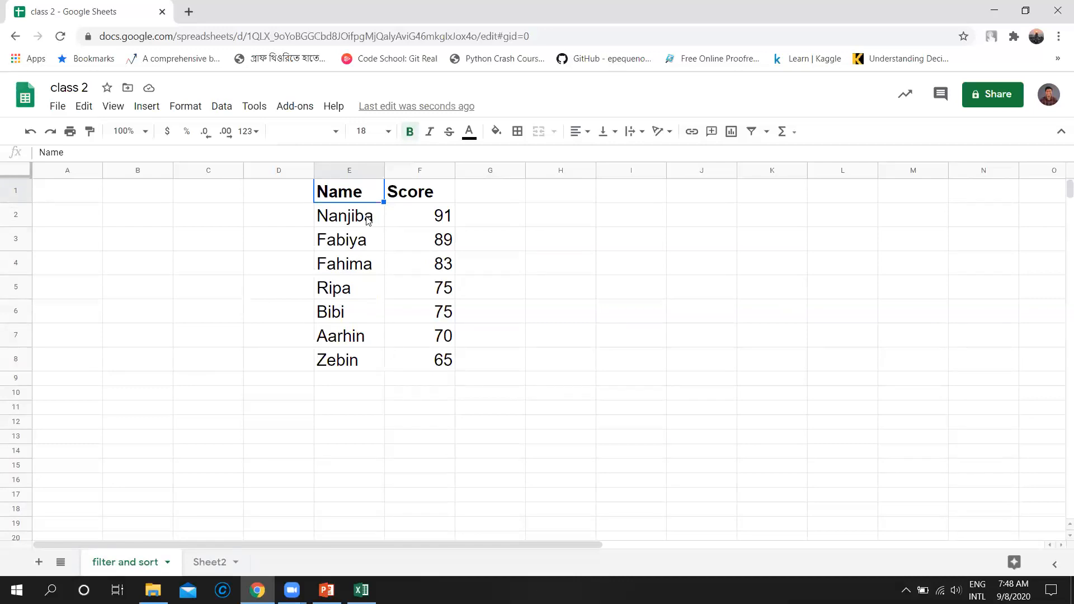
click(226, 110)
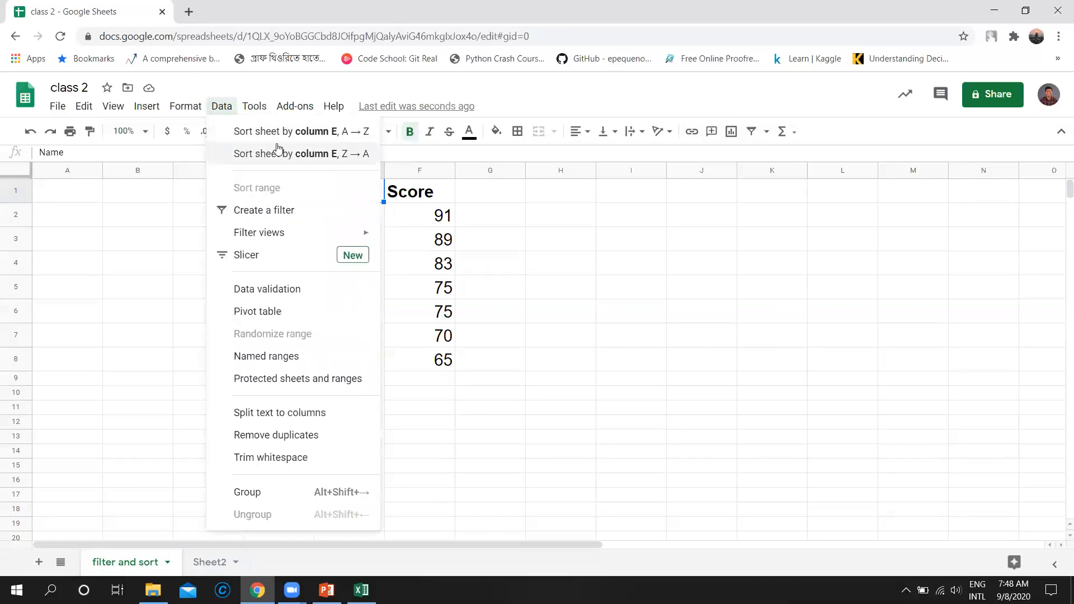
click(311, 138)
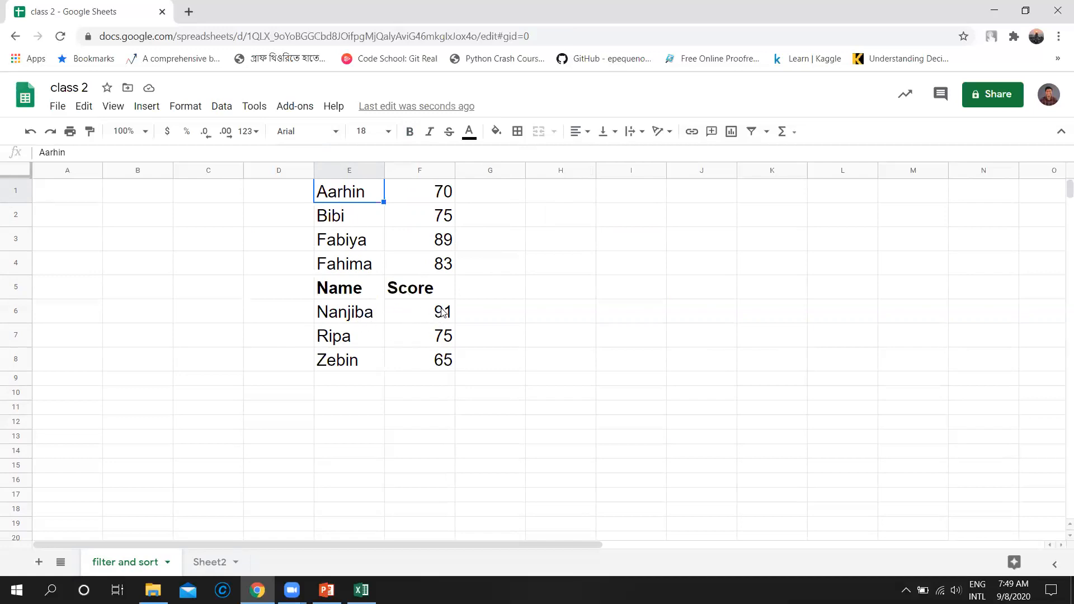
key(ctrl+z)
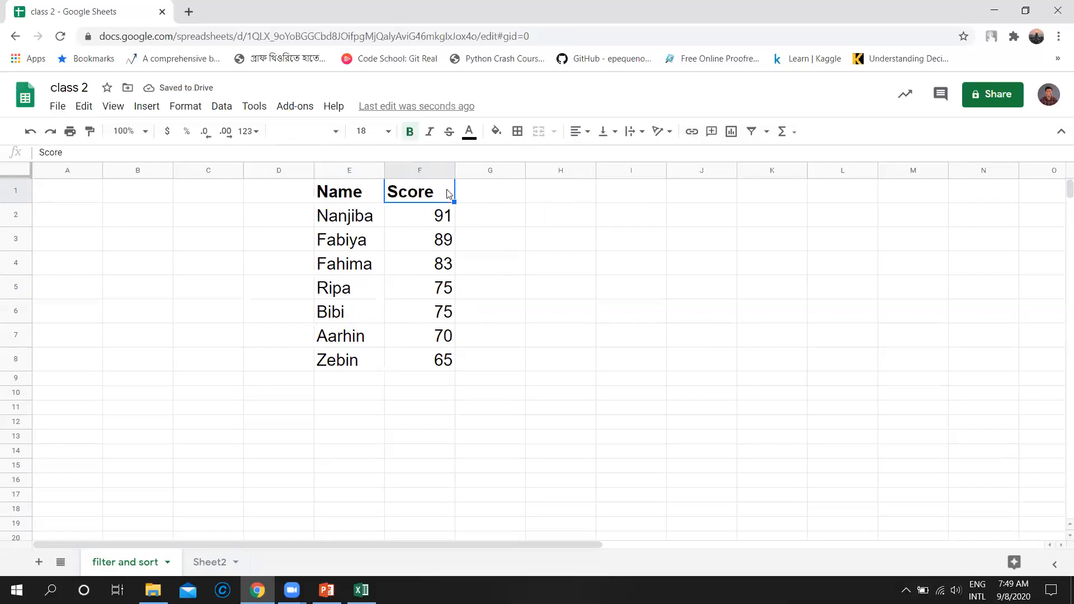
click(432, 220)
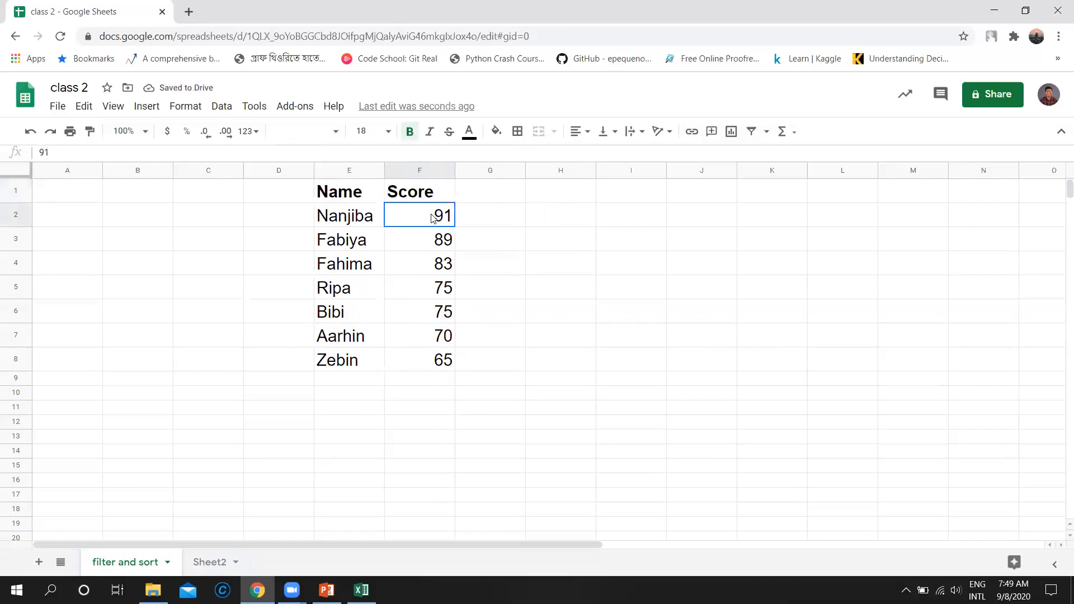
click(363, 221)
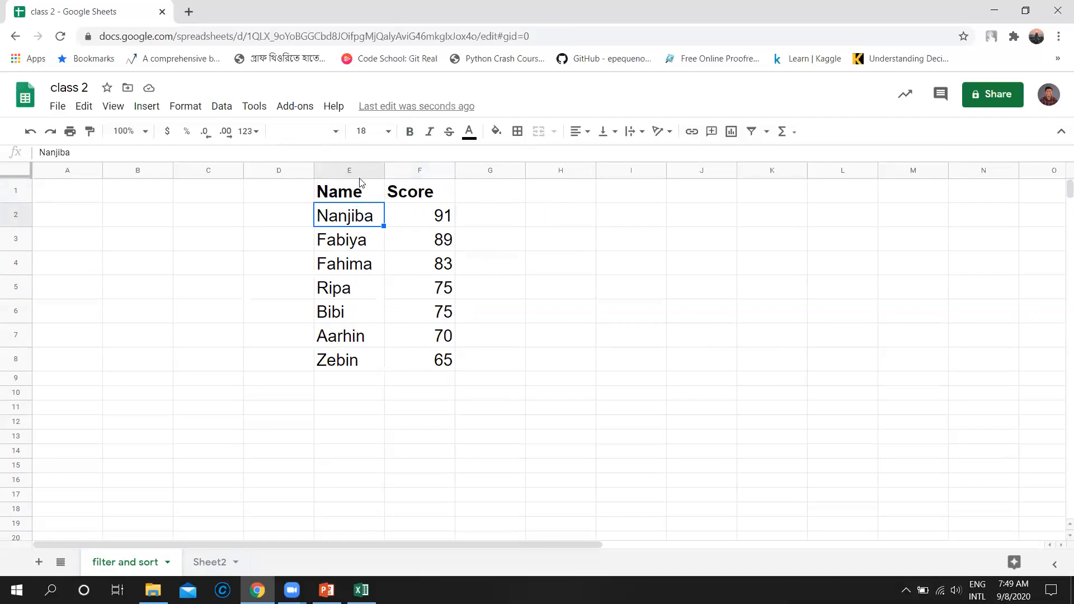
drag(347, 218, 444, 362)
click(448, 339)
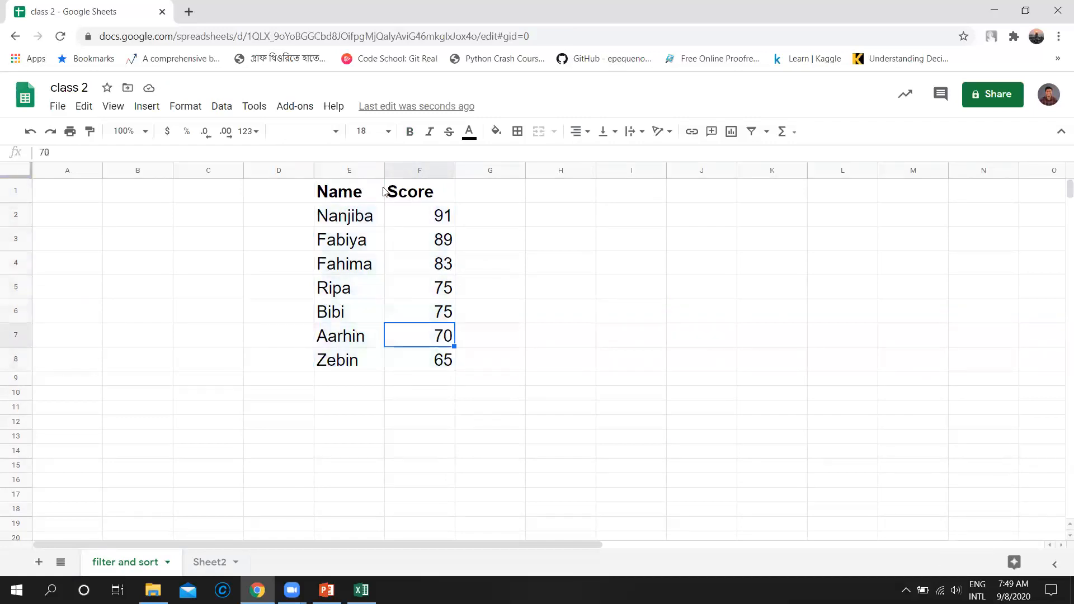
click(348, 169)
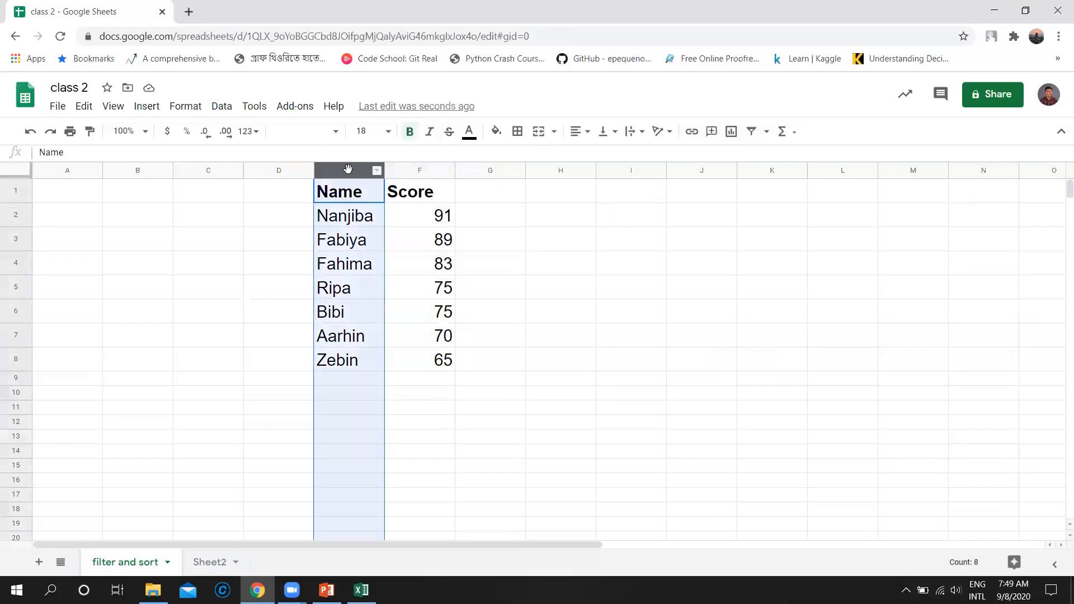
ctrl+click(423, 171)
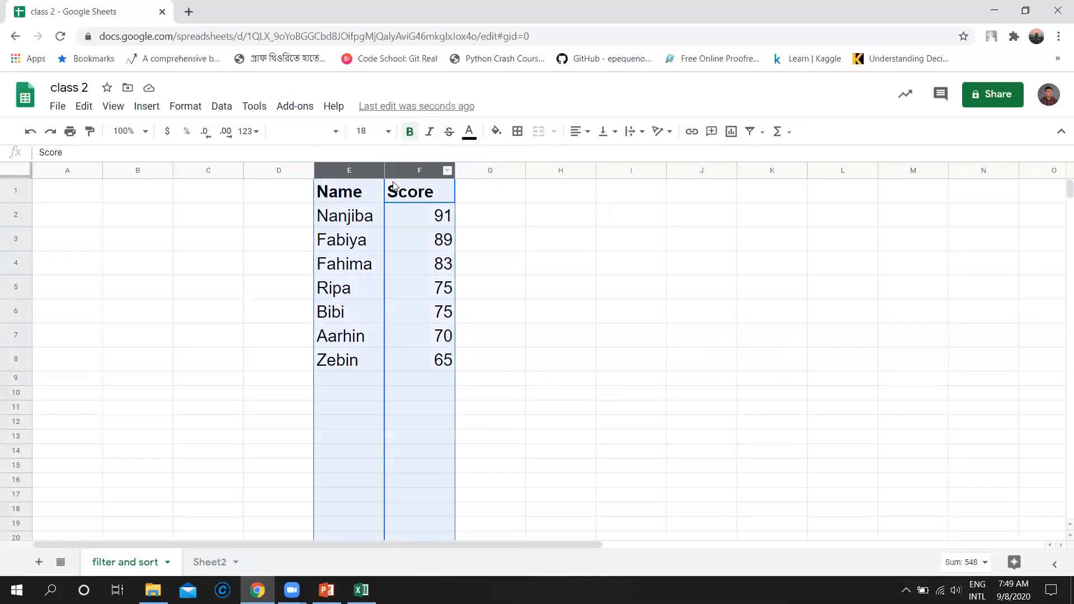
ctrl+click(359, 189)
ctrl+click(433, 192)
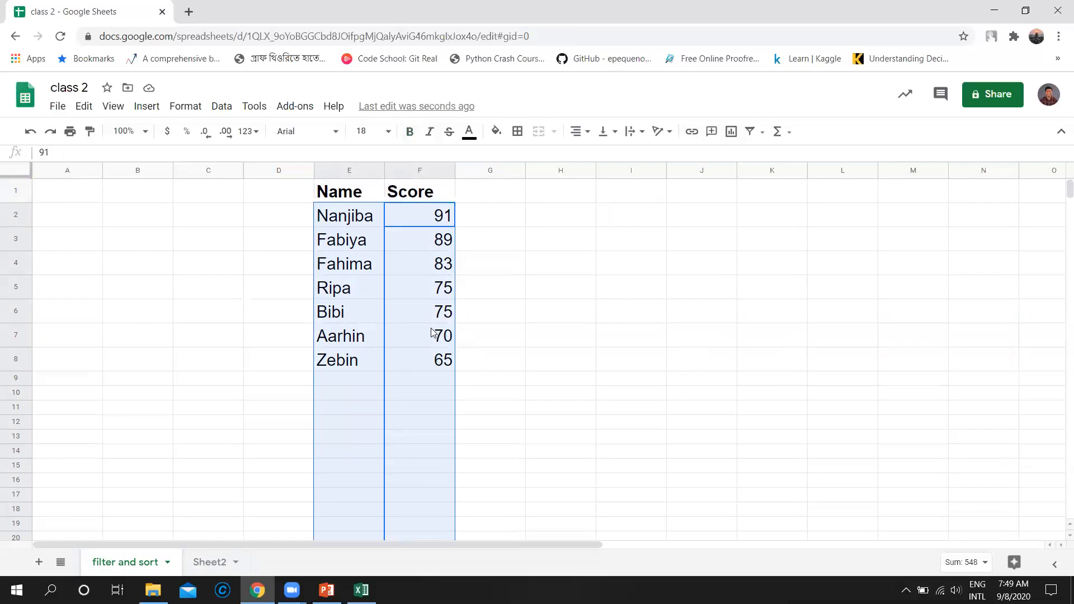
click(434, 310)
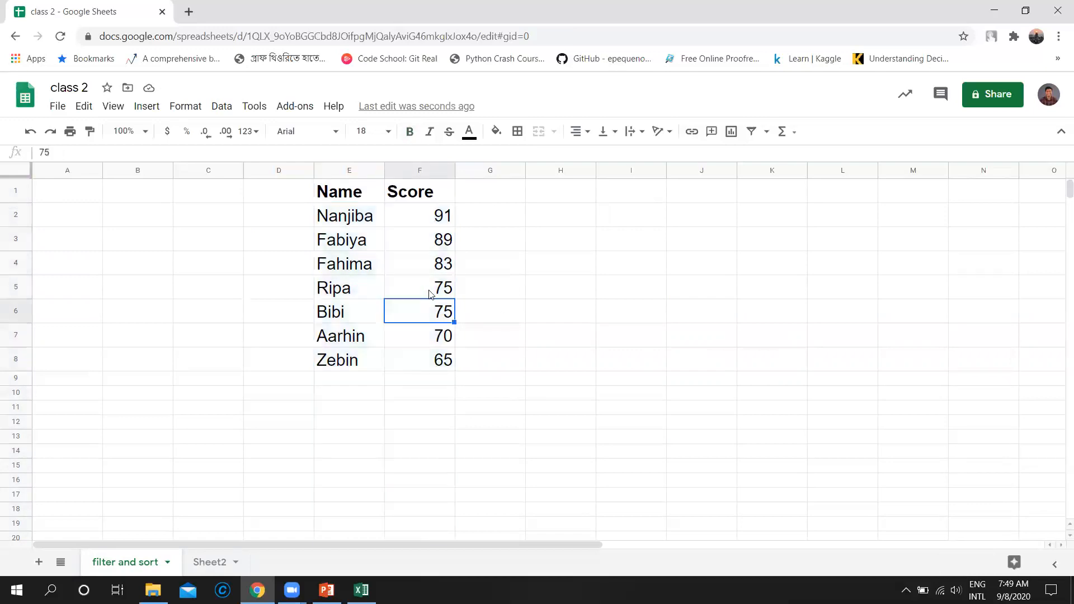
Try sorting the sheet by column F from A to Z with columns E and F selected except their header cells, and undo that sort.
click(350, 169)
ctrl+click(426, 169)
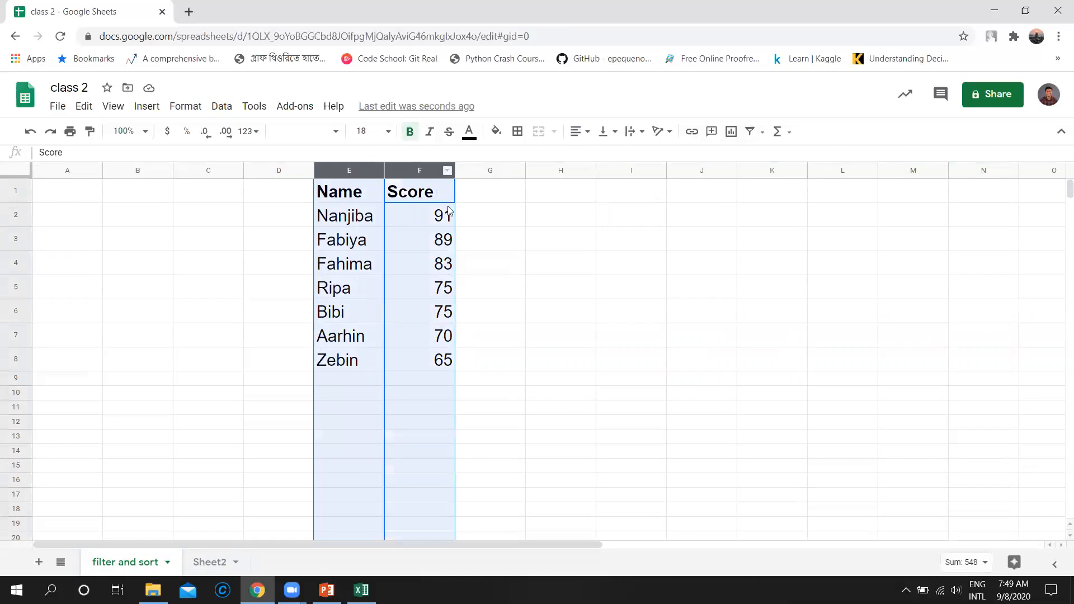
ctrl+click(351, 192)
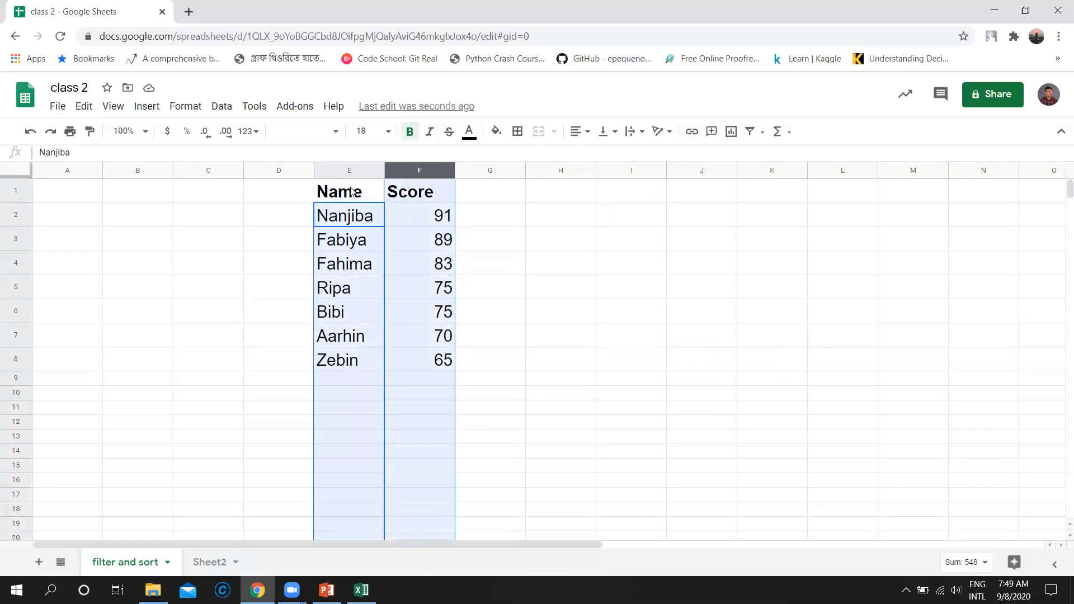
ctrl+click(428, 192)
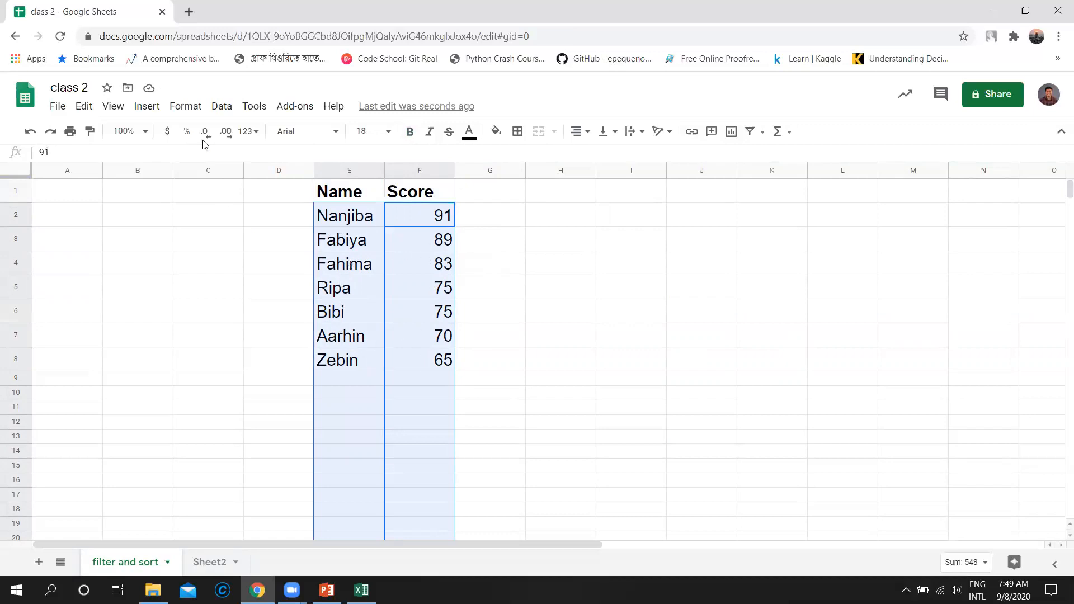
click(222, 107)
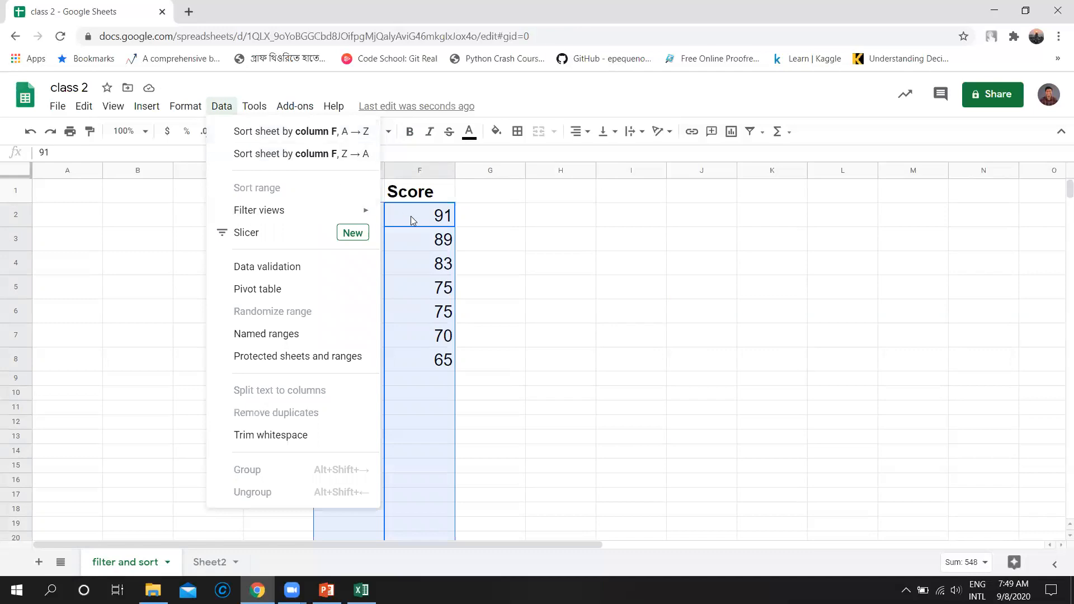
click(340, 133)
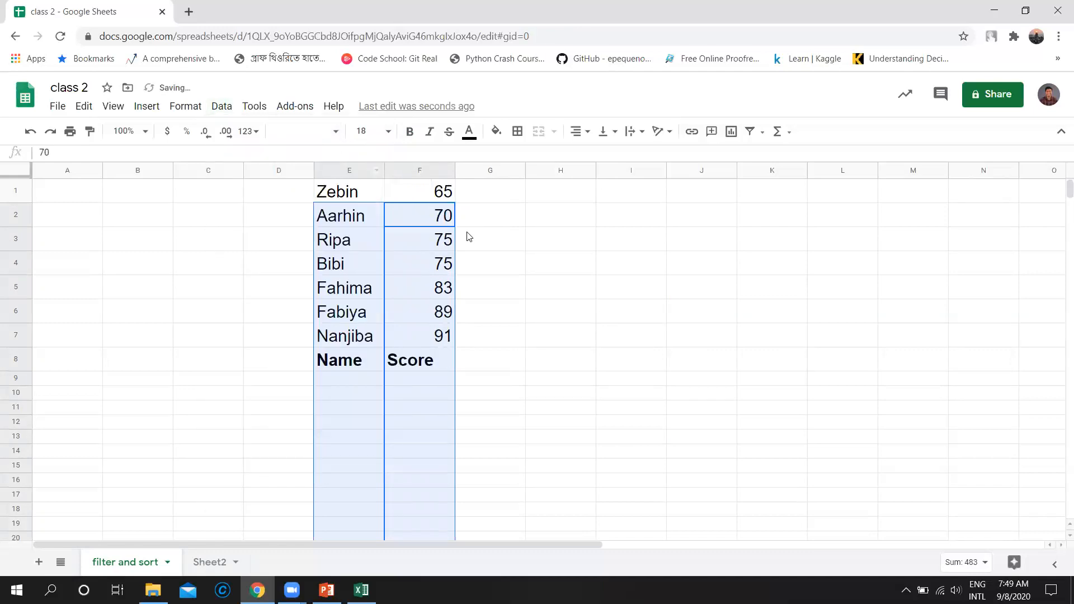
key(ctrl+z)
click(405, 219)
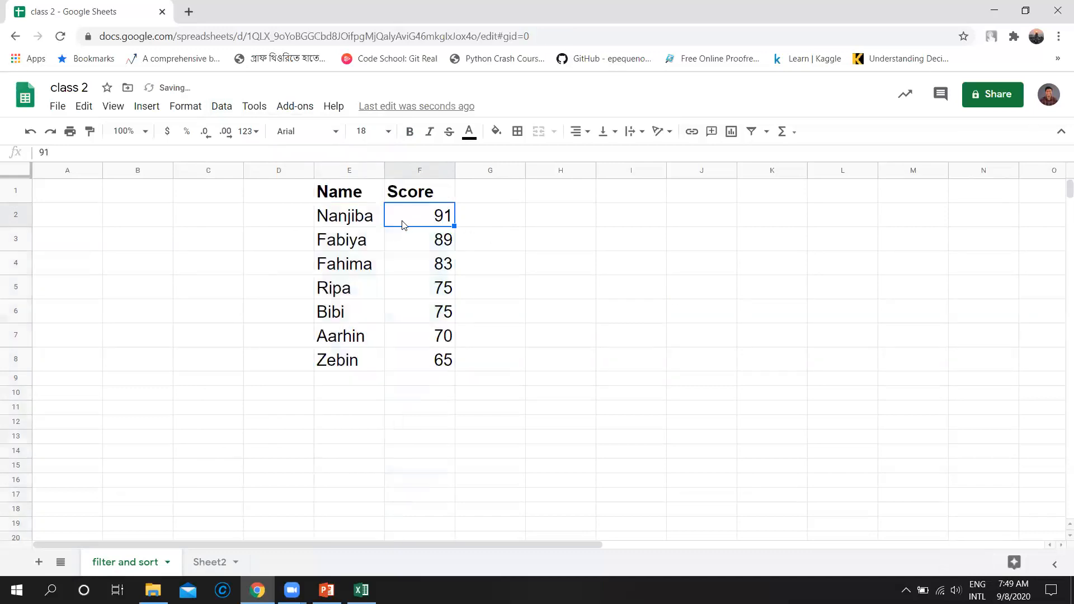
click(347, 222)
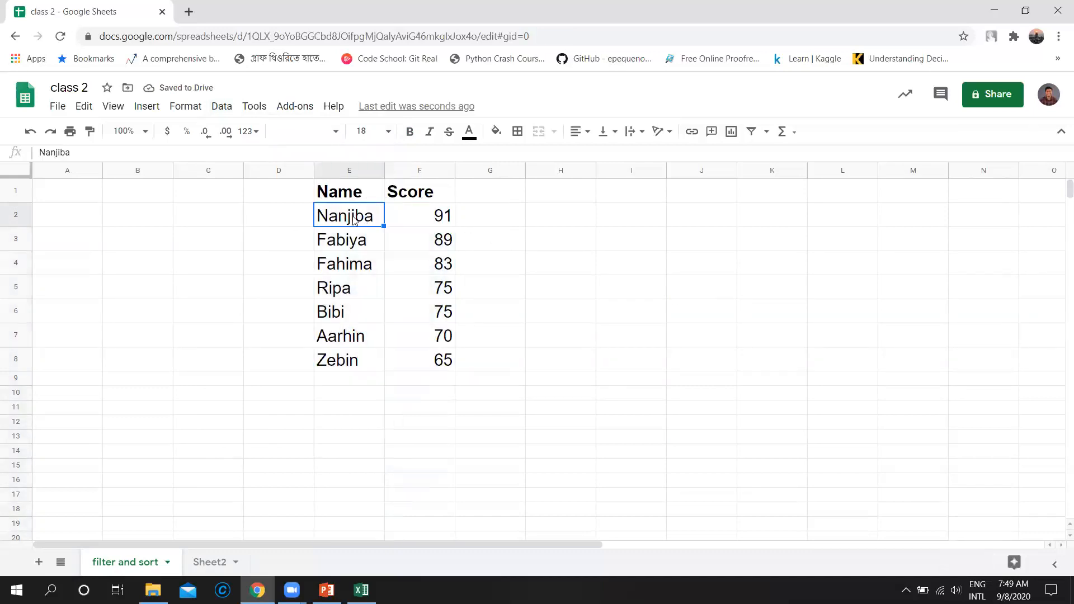
drag(354, 218, 420, 358)
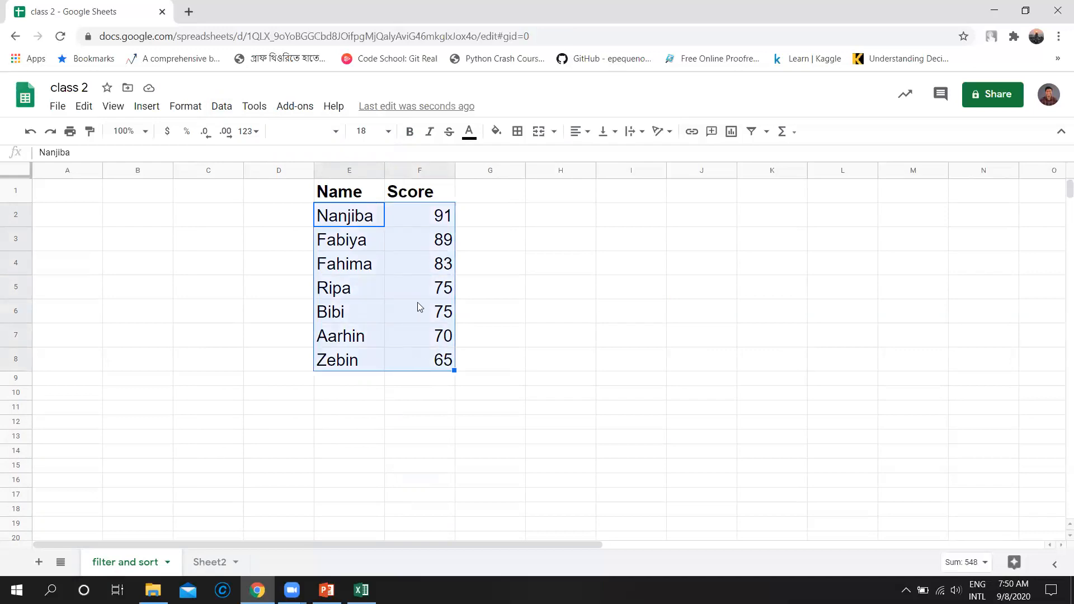
click(422, 223)
click(348, 217)
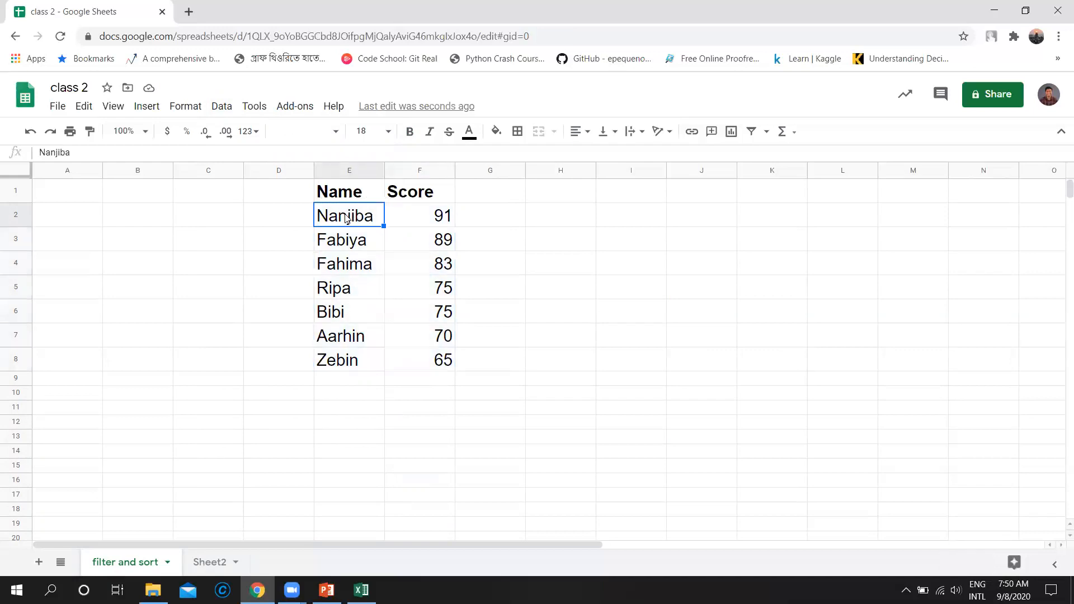
Sort only the range E2:F8, below the header row, by the Name column E from A to Z.
drag(395, 230, 434, 359)
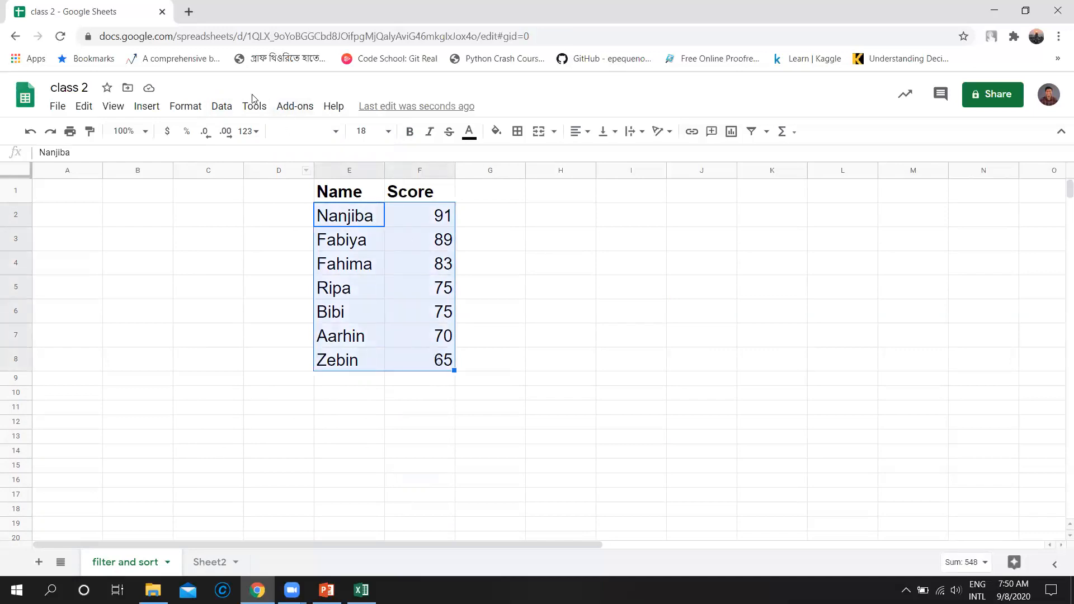
click(222, 106)
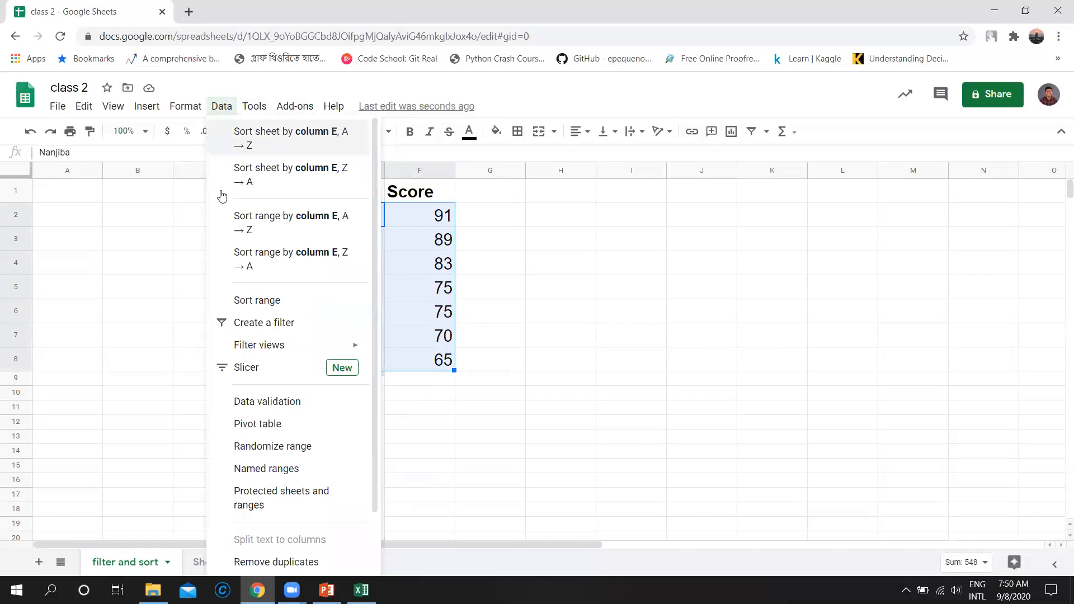
click(301, 311)
drag(565, 252, 832, 223)
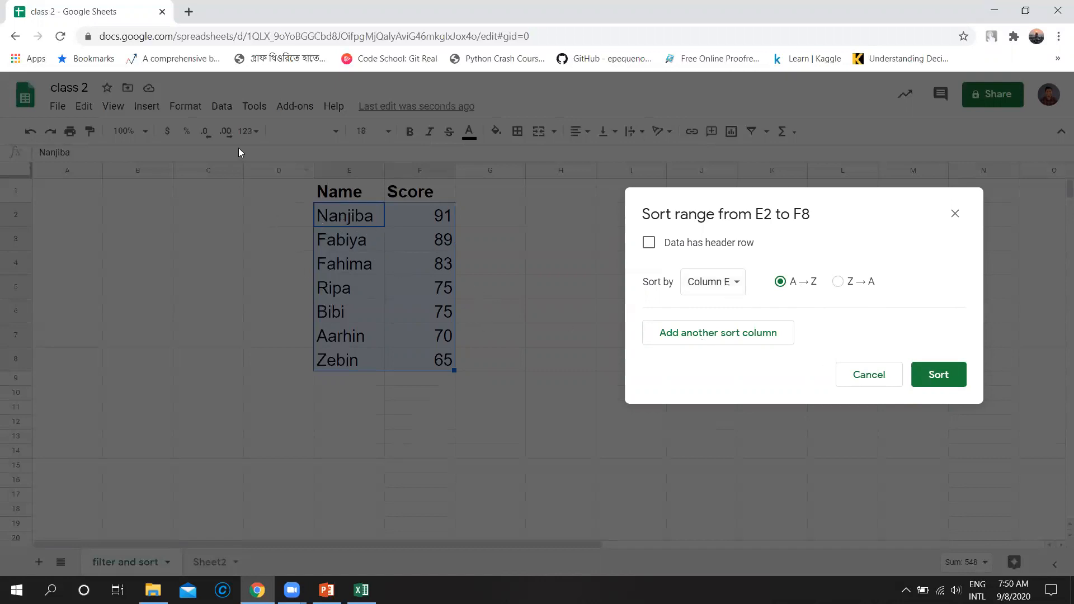
click(945, 380)
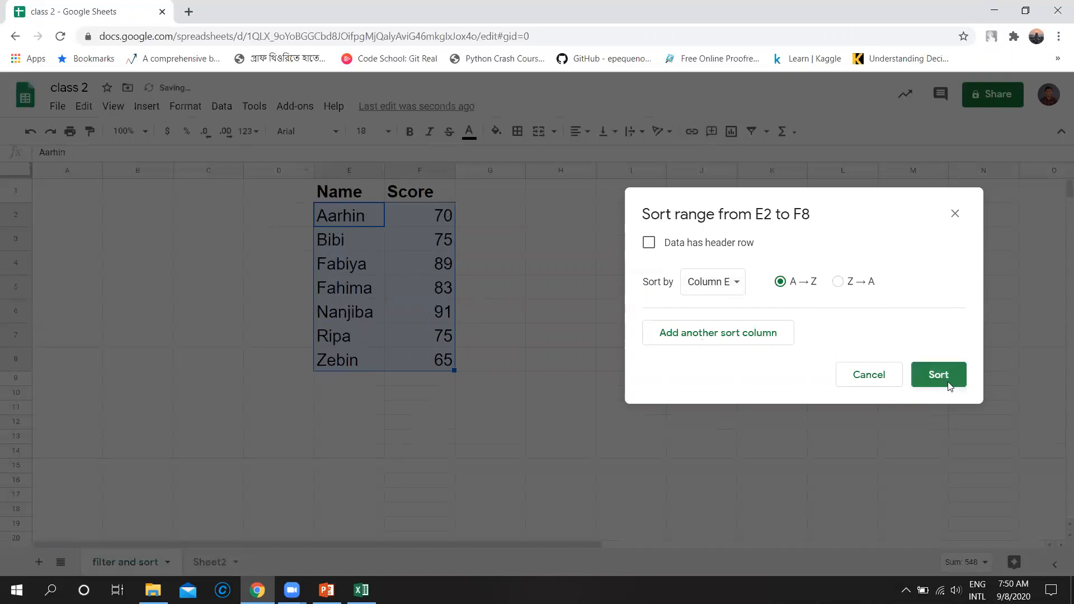
click(643, 313)
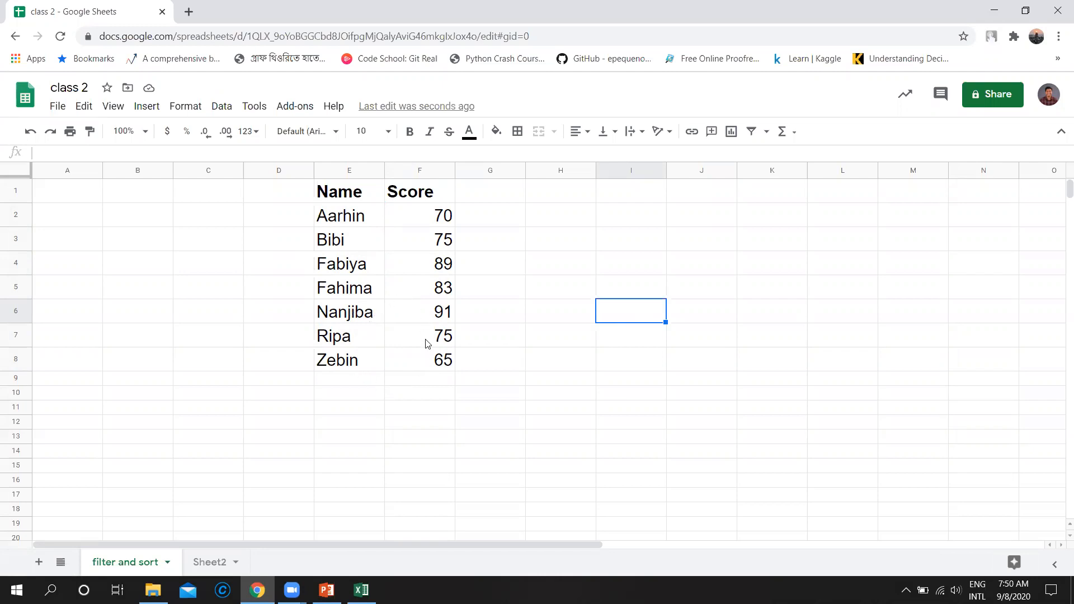
Sort the range E2:F8 by the Score column F from Z to A, leaving the header row out of the range.
drag(345, 218, 437, 361)
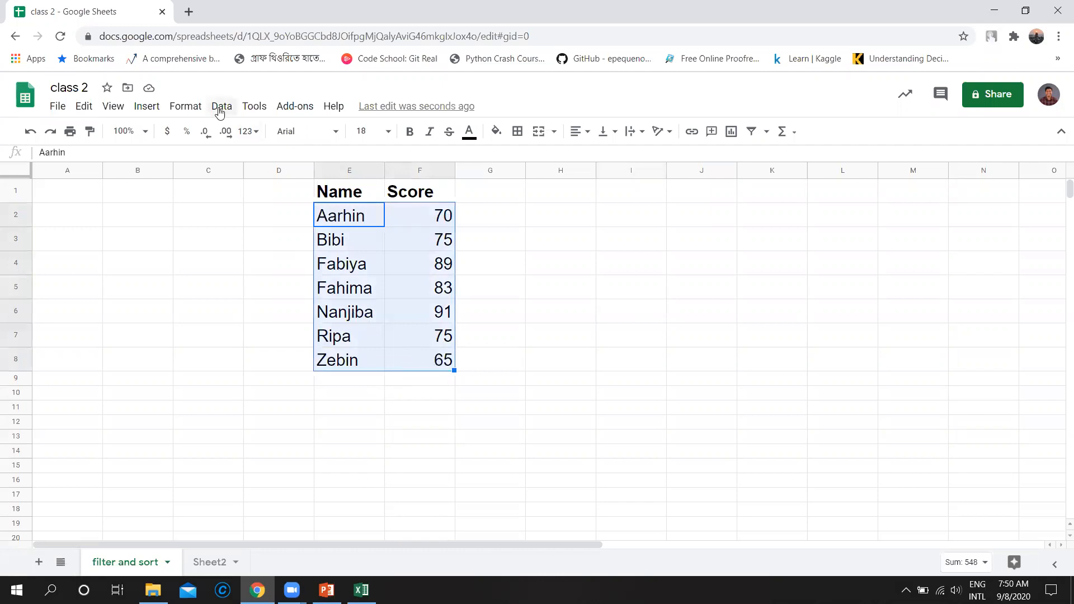
click(222, 106)
click(263, 300)
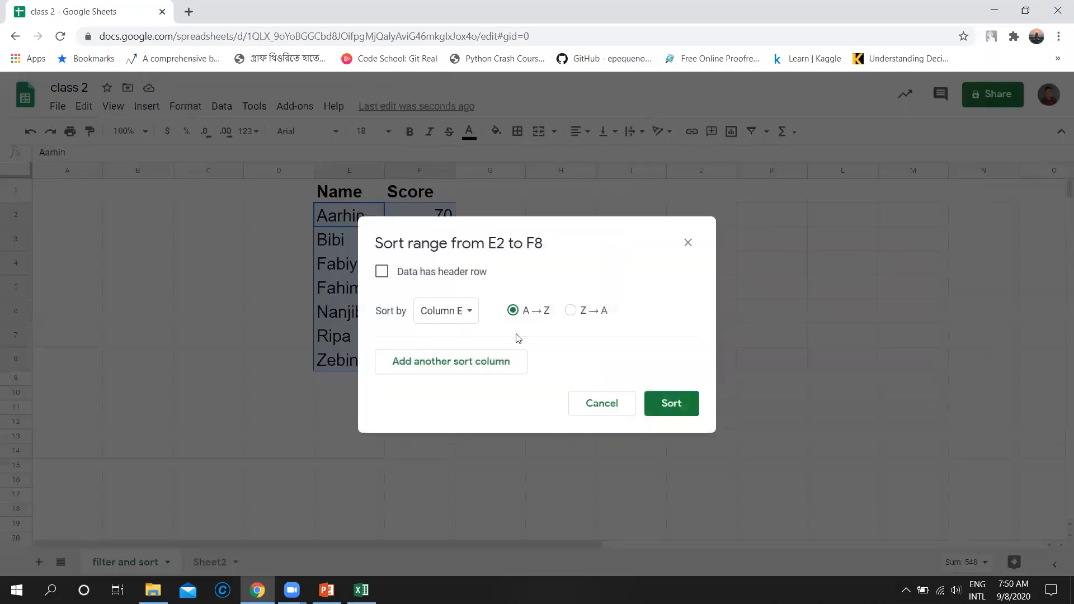
drag(588, 254, 815, 218)
drag(564, 235, 563, 236)
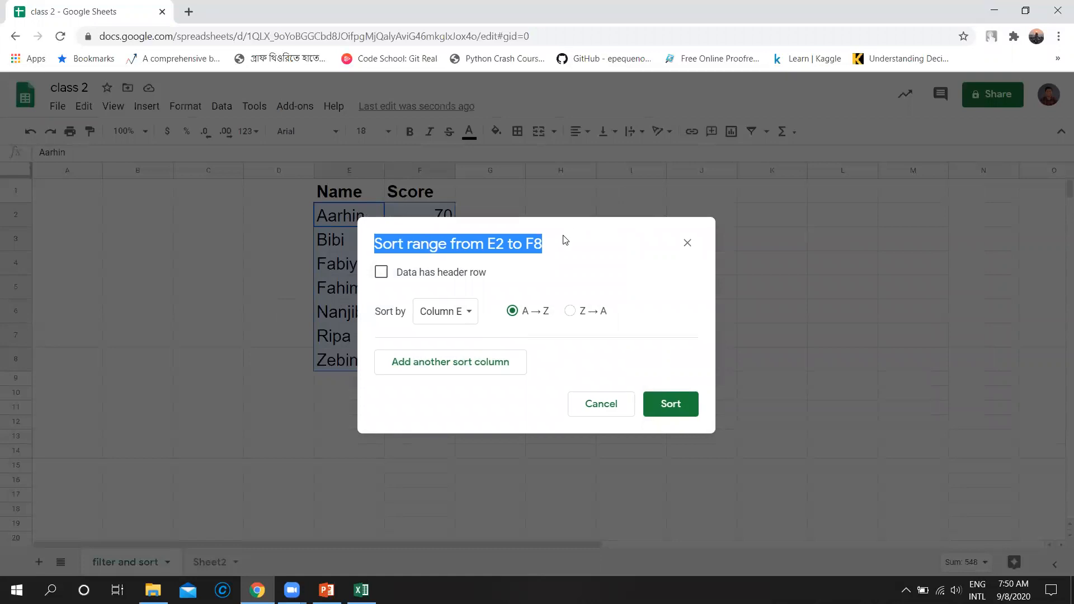
click(469, 311)
click(470, 334)
drag(560, 245, 748, 231)
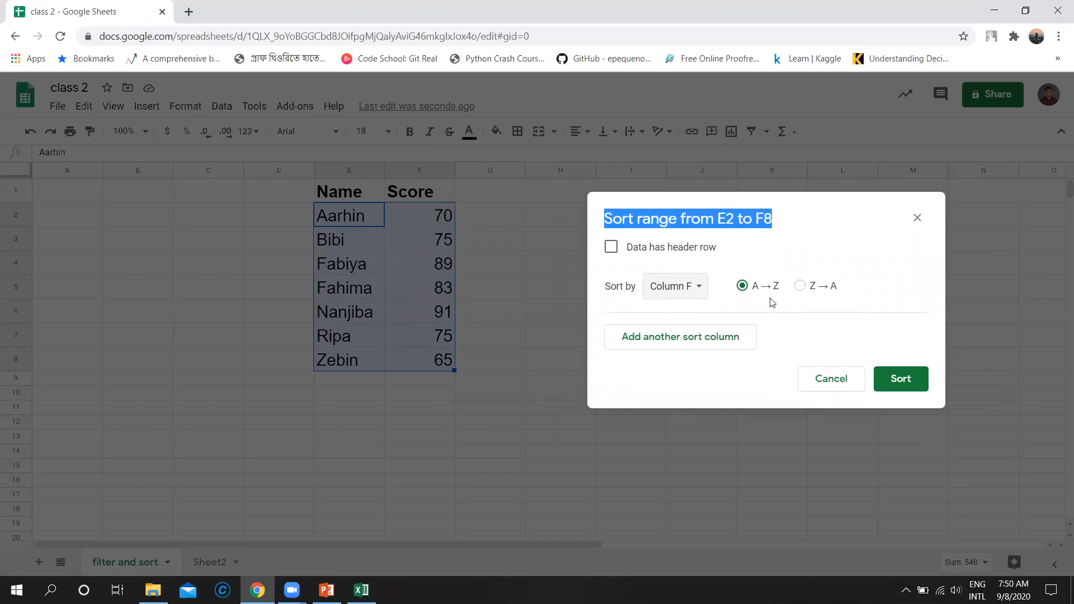
click(800, 286)
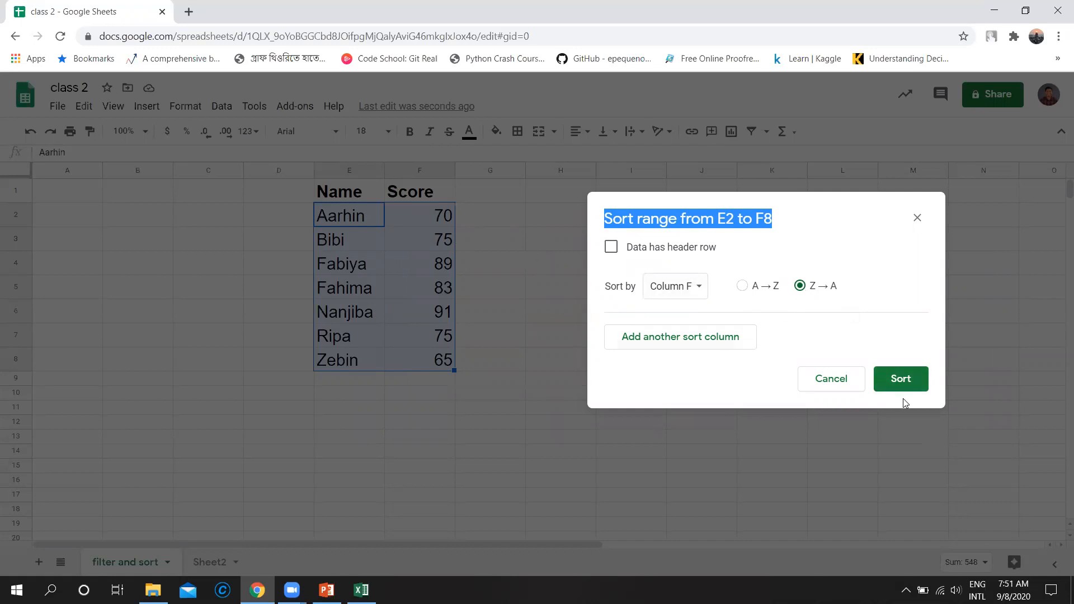
click(910, 385)
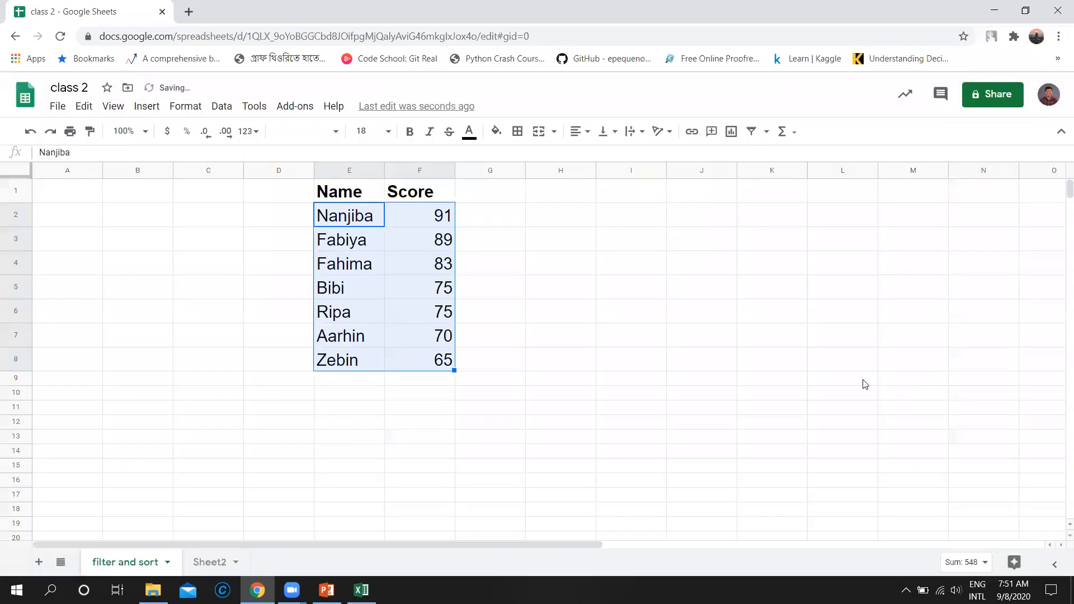
click(653, 340)
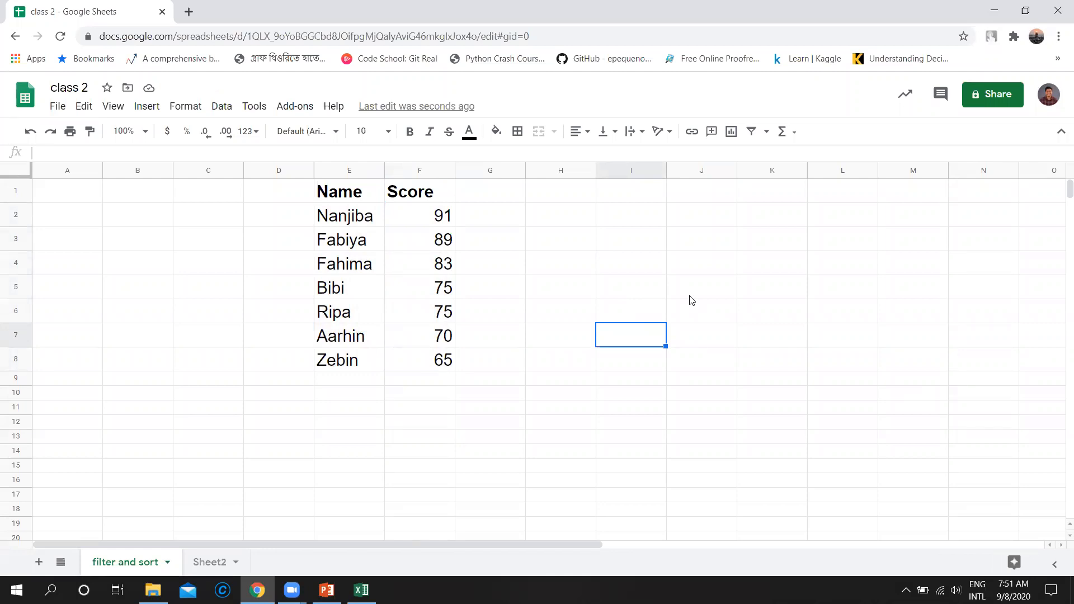
click(348, 222)
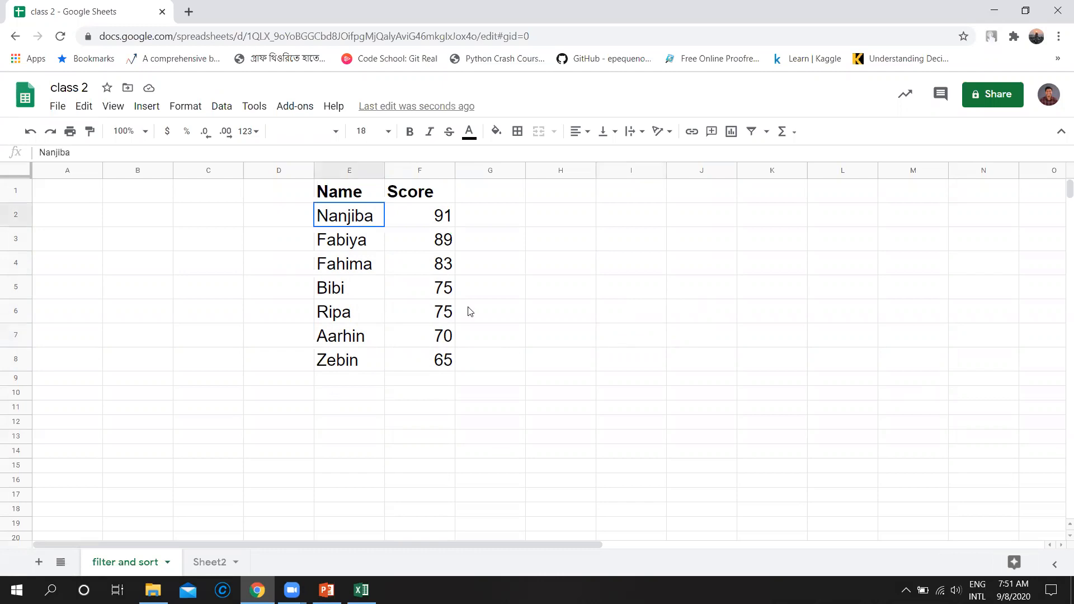
shift+click(445, 361)
click(535, 344)
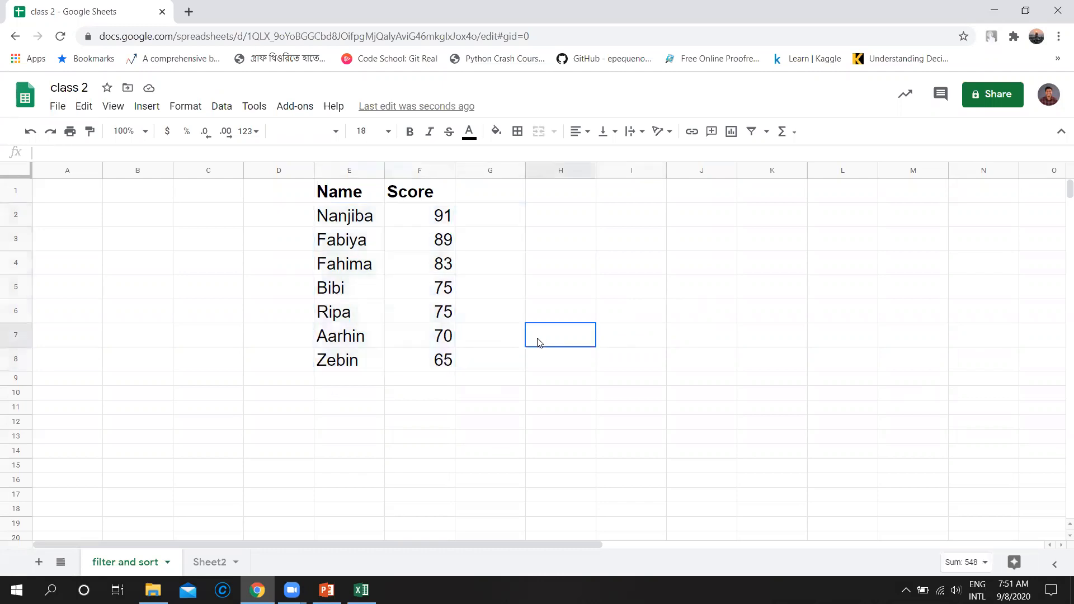
click(446, 201)
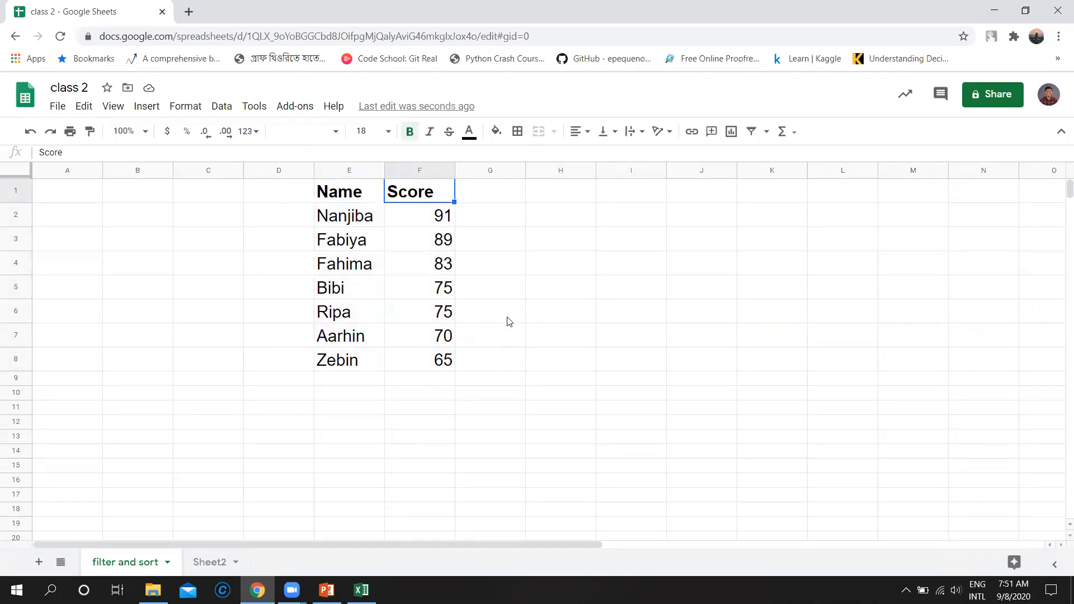
click(222, 112)
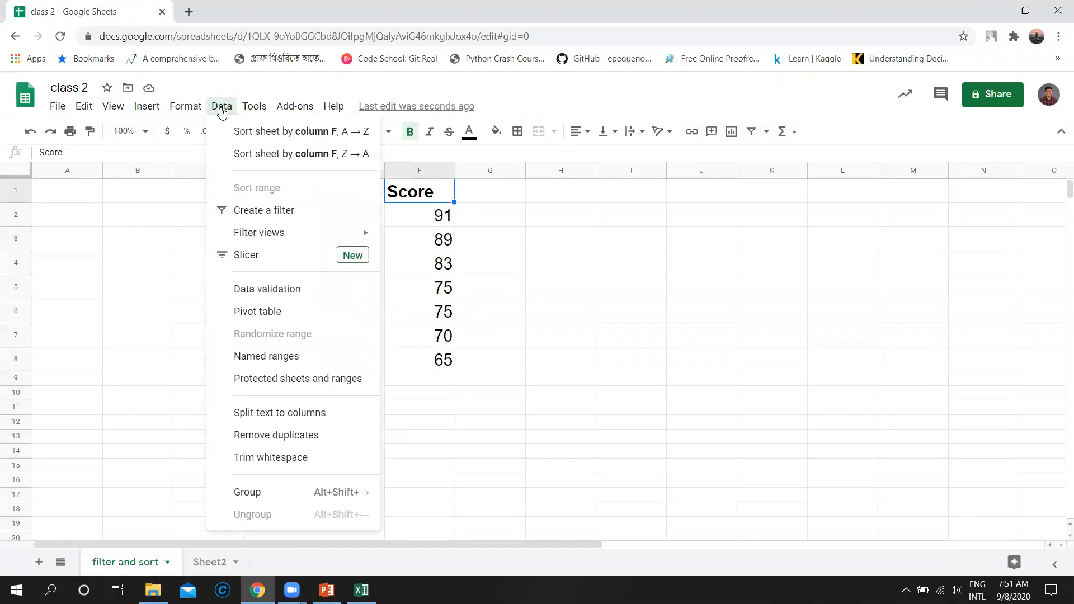
click(441, 291)
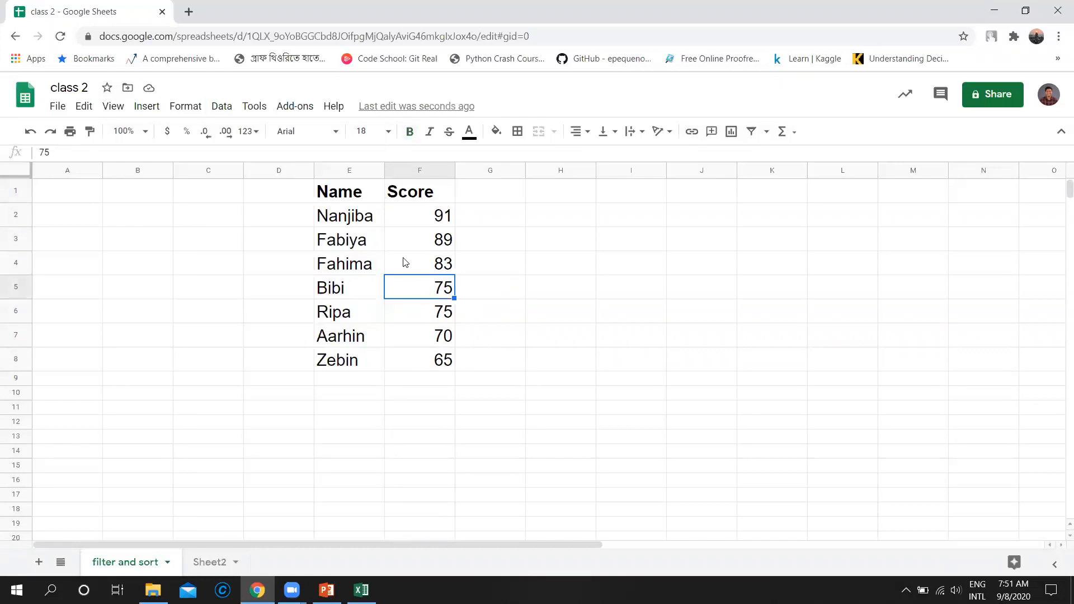
drag(347, 222, 417, 362)
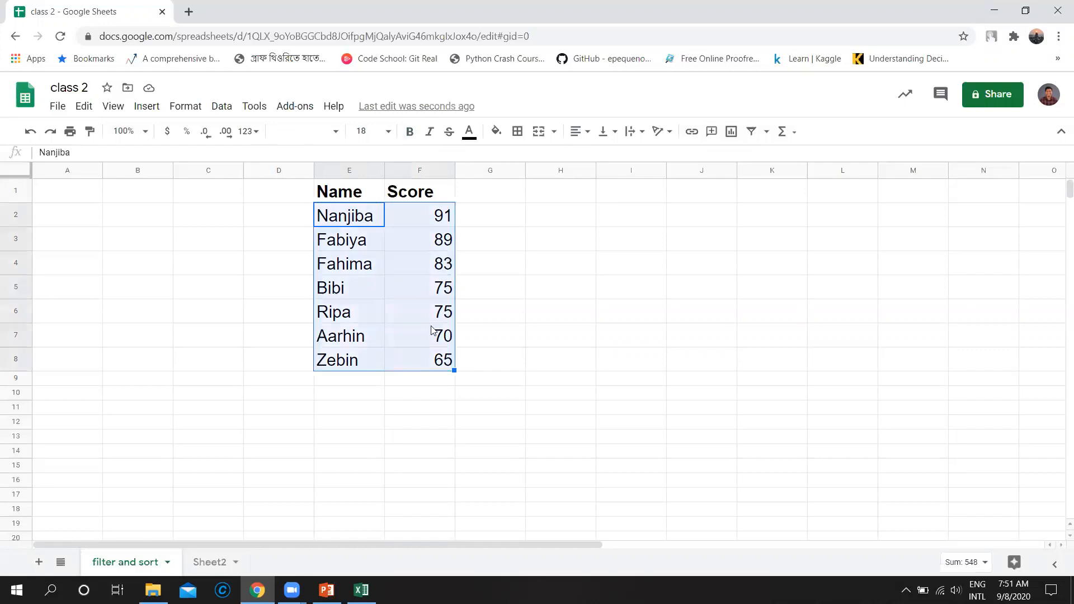
click(432, 330)
click(222, 106)
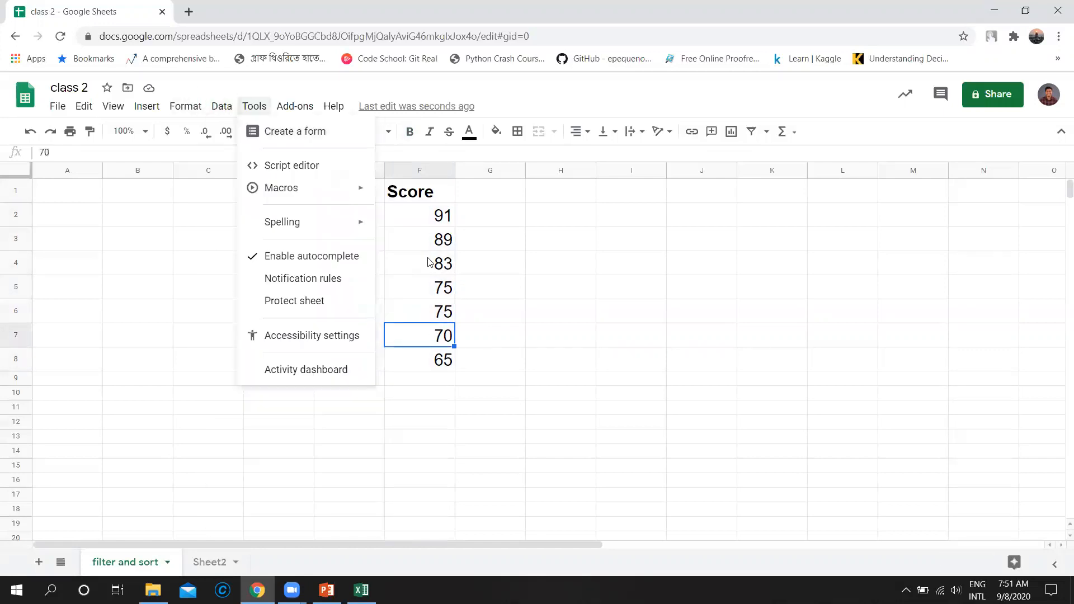
click(422, 224)
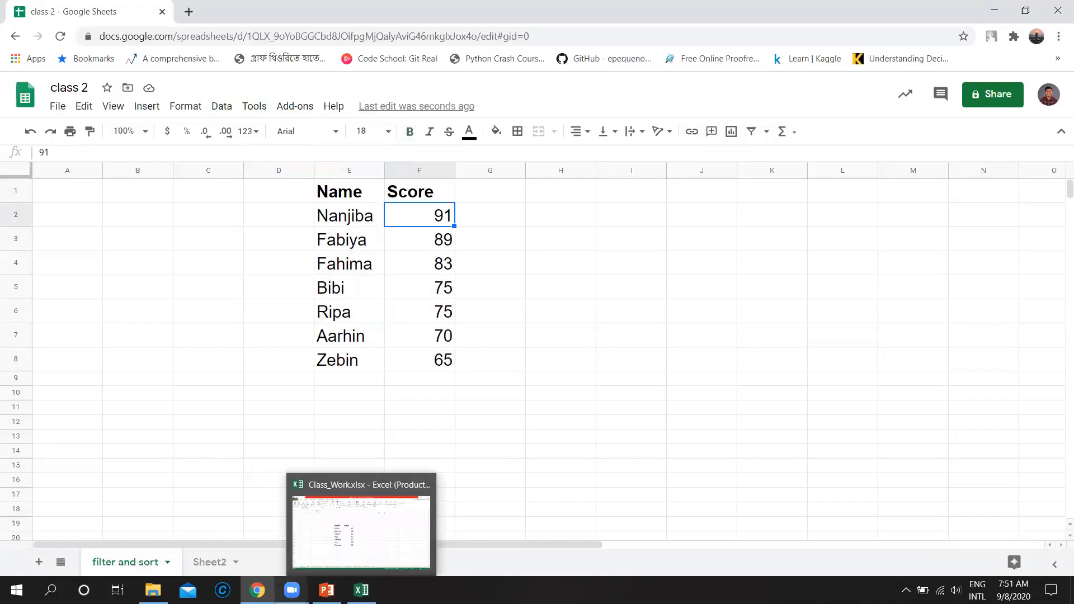
Switch to the PowerPoint lecture and review the slides through "If and Nested If", and check the Filter sheet of Class_Work.xlsx in Excel.
click(326, 590)
click(84, 347)
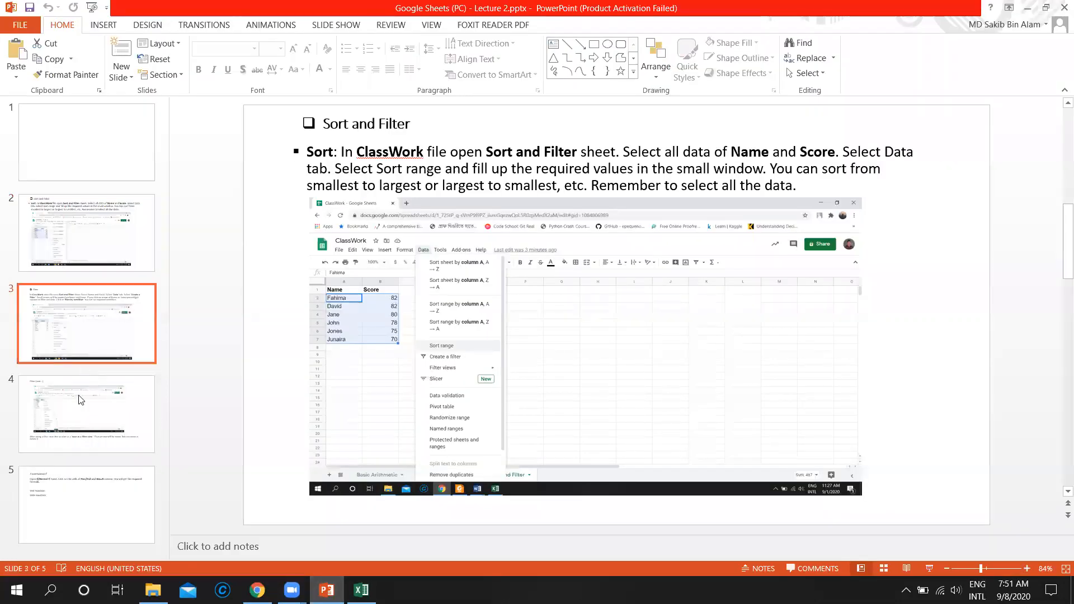
click(84, 397)
click(76, 510)
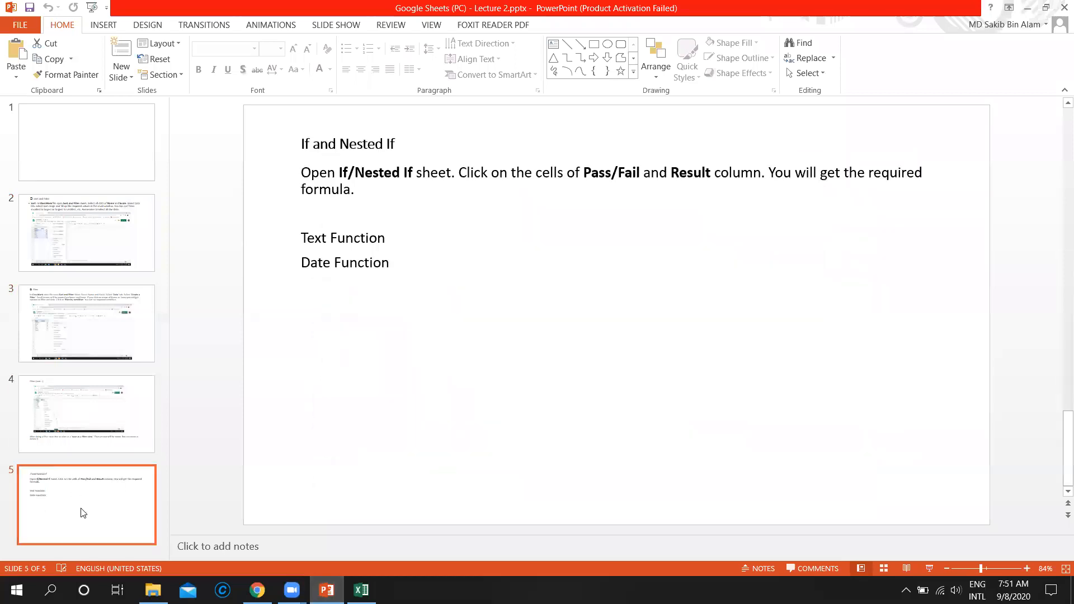
mouse_move(257, 591)
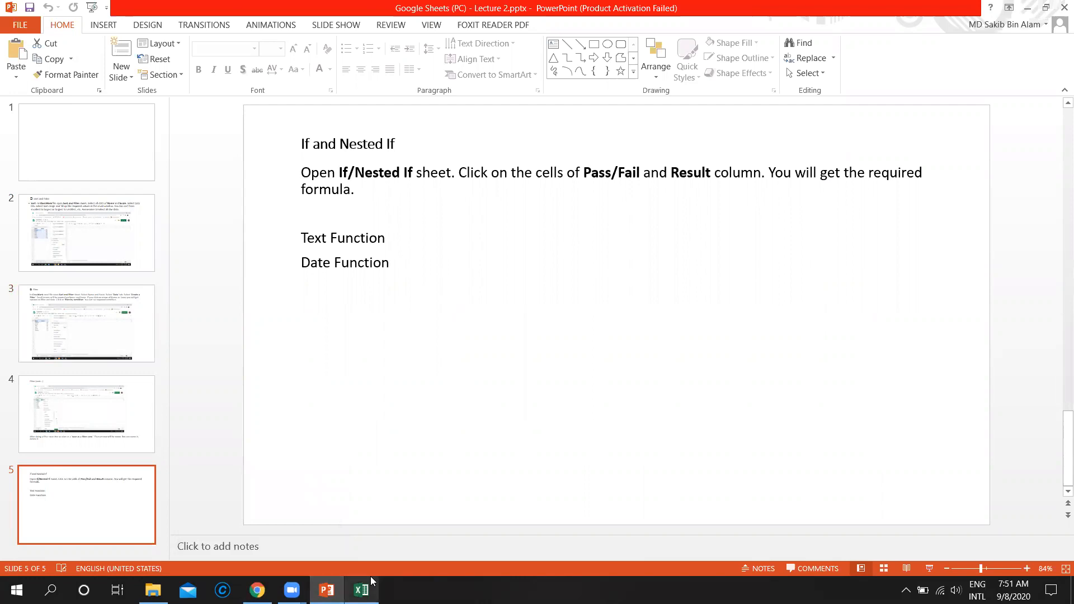
click(361, 590)
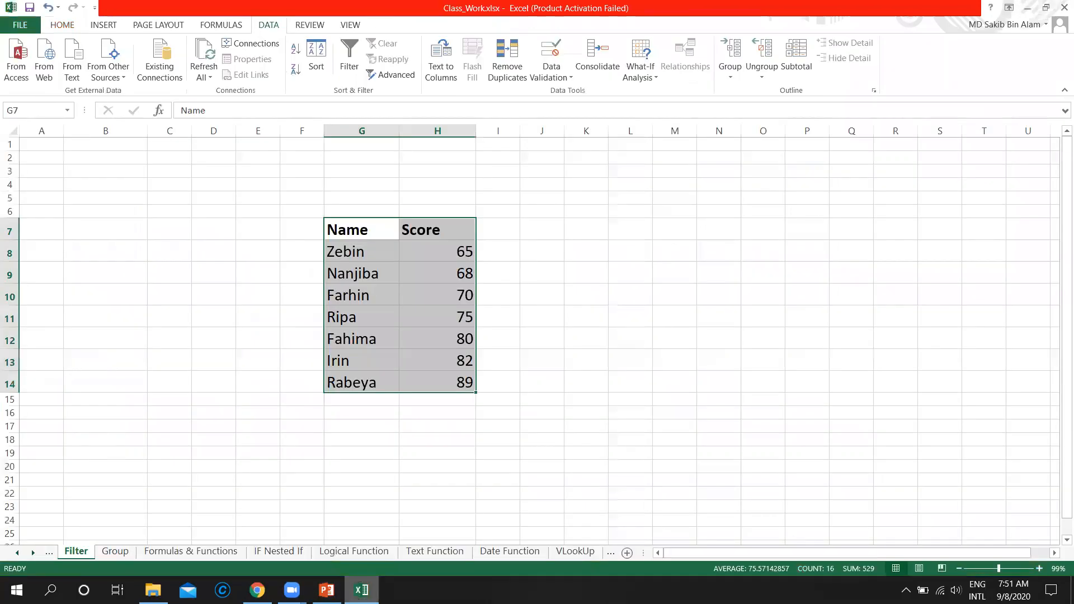
click(338, 479)
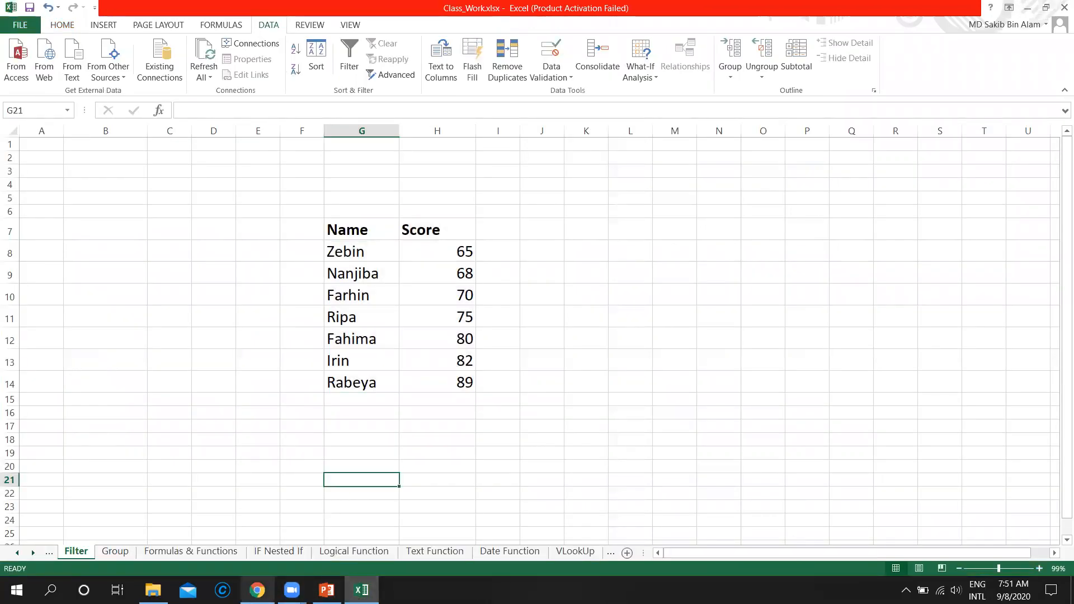
Switch back to the "class 2" file in Google Sheets and add three blank sheets after the "filter and sort" sheet.
click(257, 590)
click(38, 562)
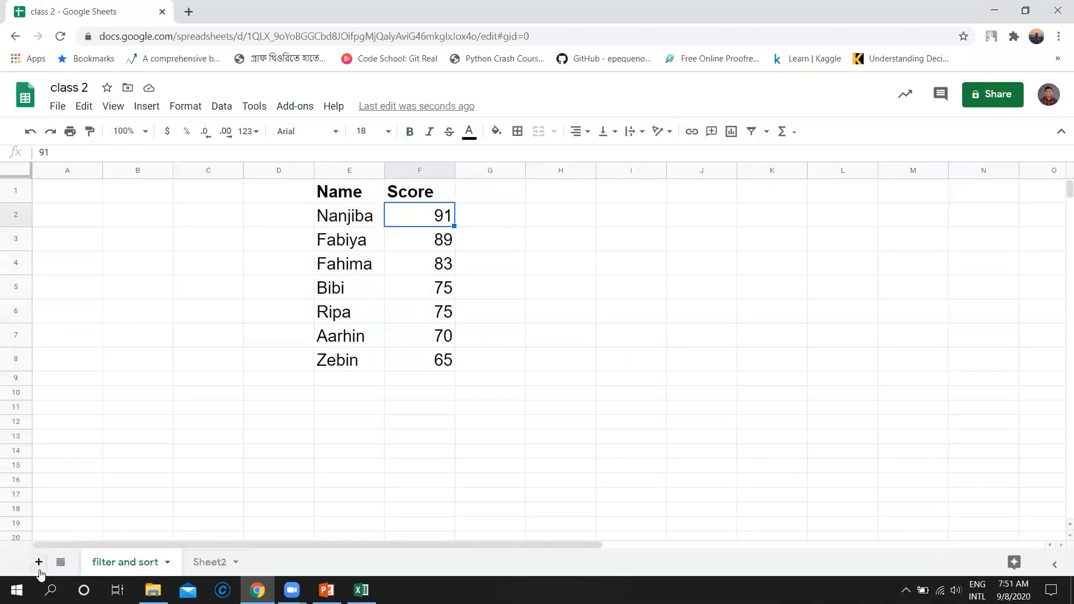
click(39, 562)
click(38, 562)
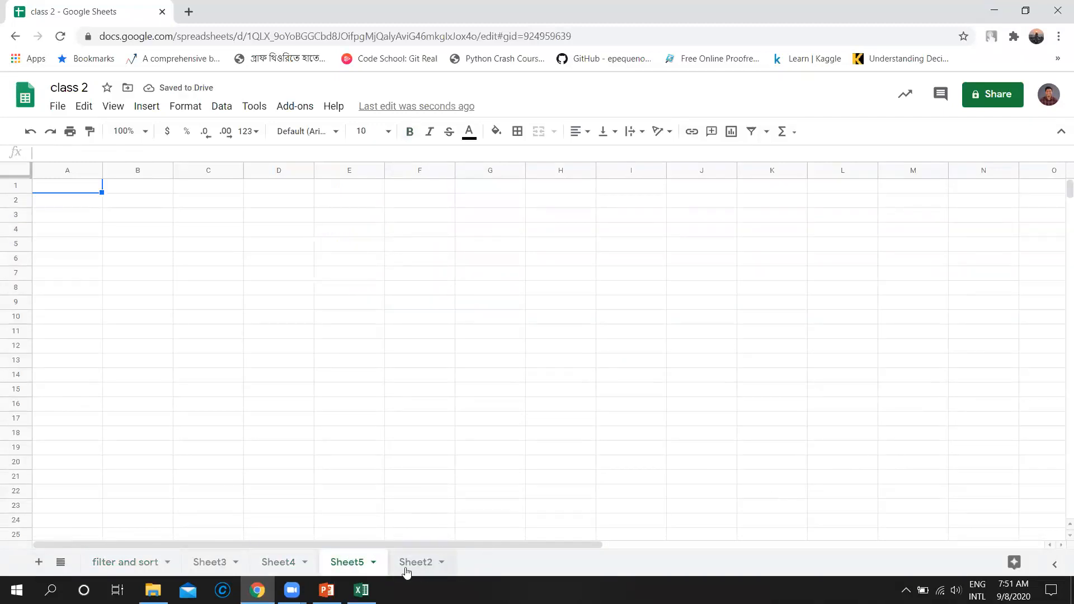
Delete the surplus blank sheets Sheet5 and Sheet4.
click(326, 564)
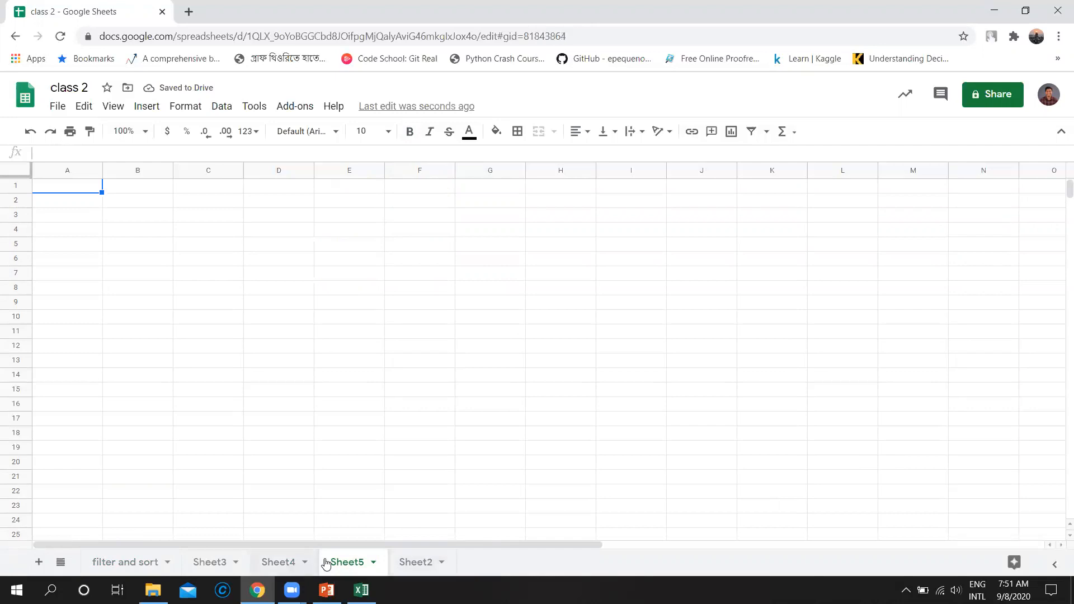
click(372, 562)
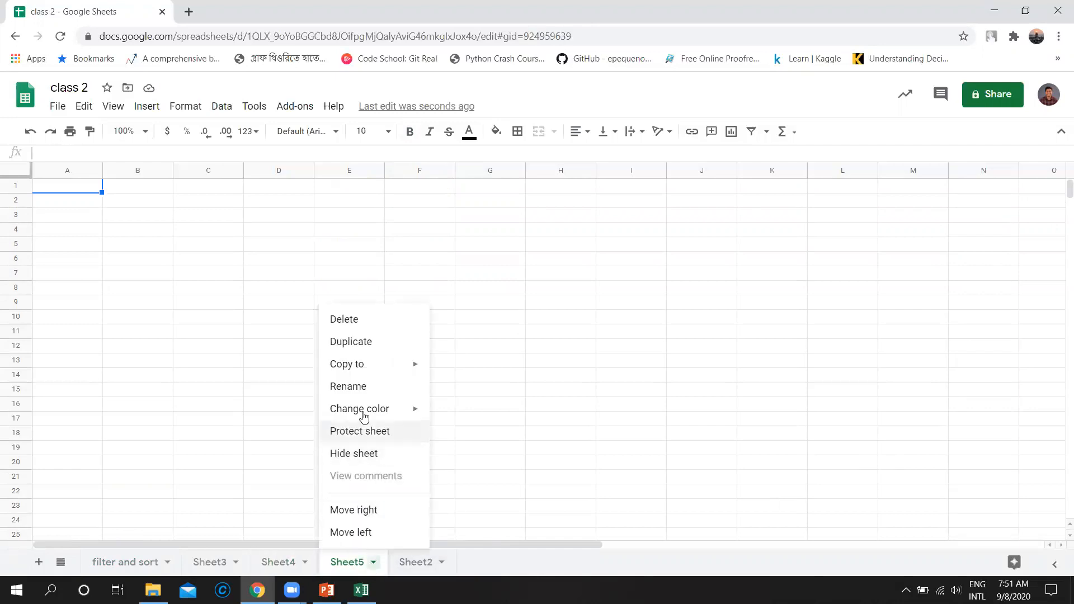
click(366, 322)
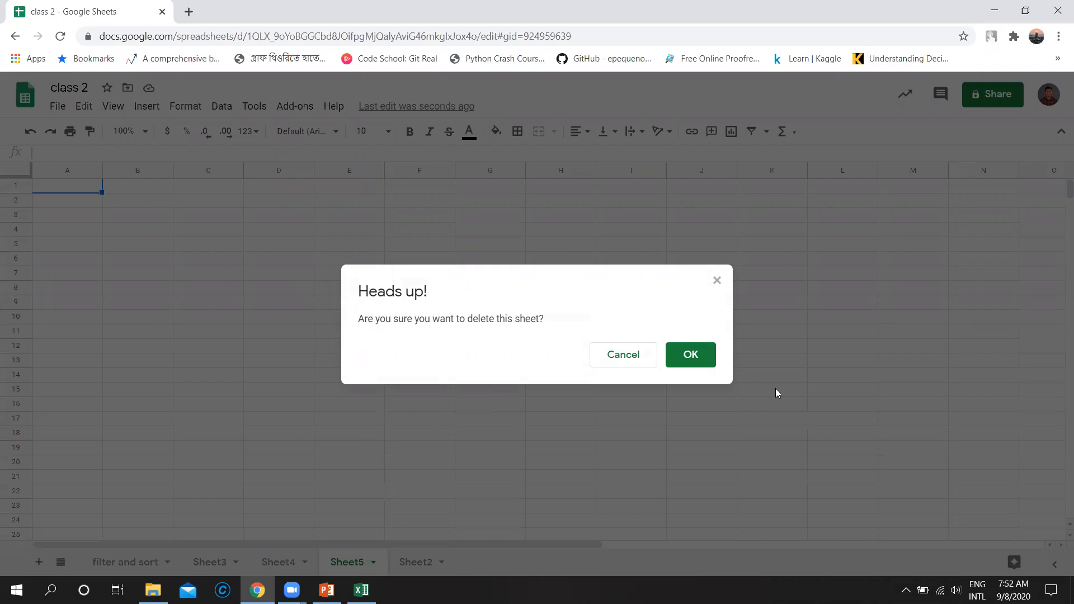
click(706, 357)
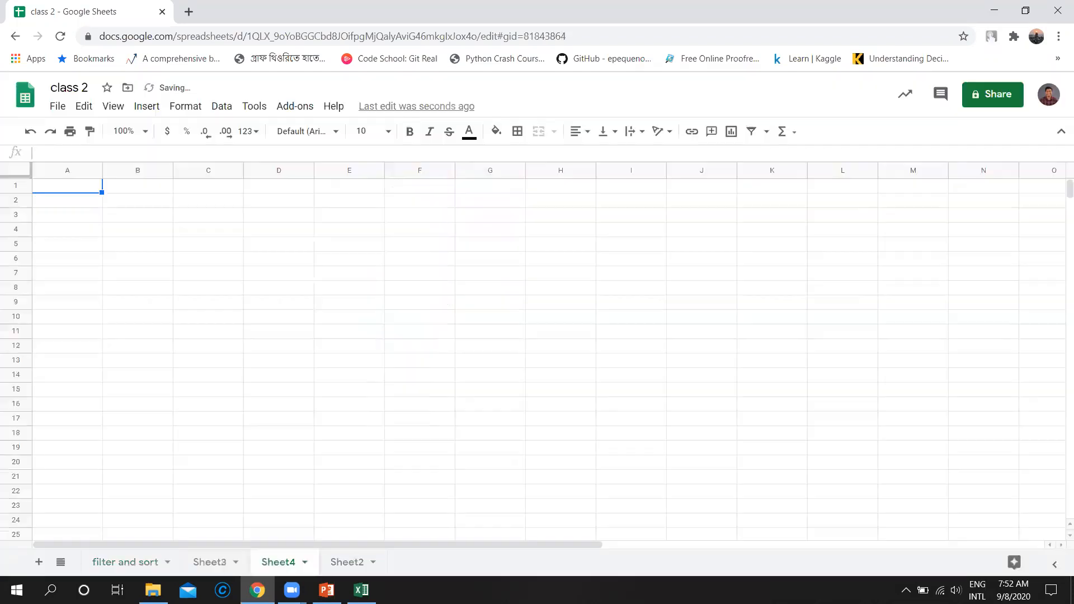
click(373, 565)
click(282, 562)
click(303, 564)
click(292, 320)
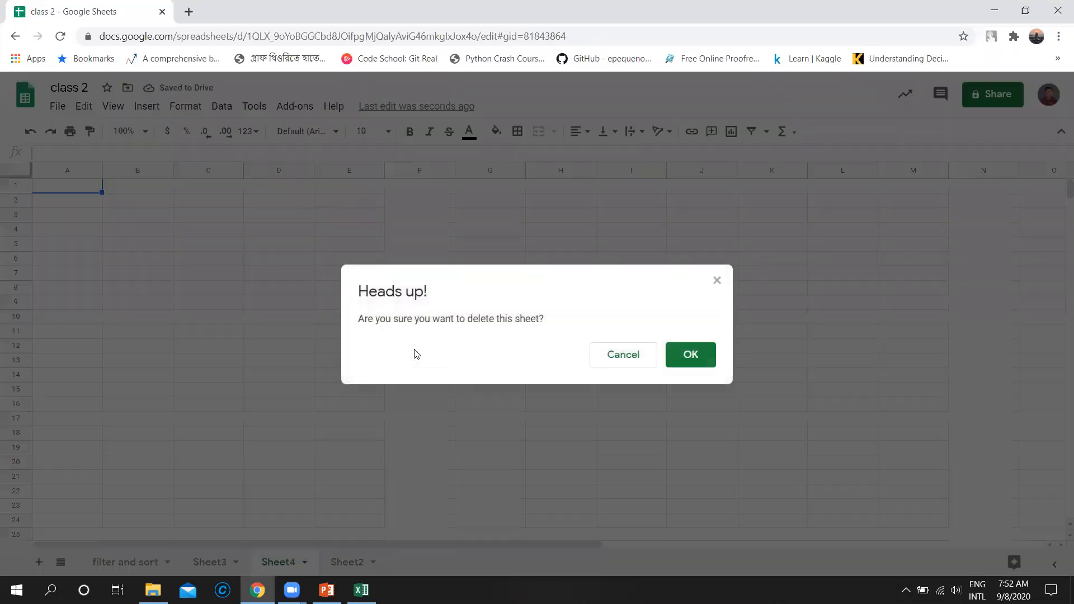
click(690, 351)
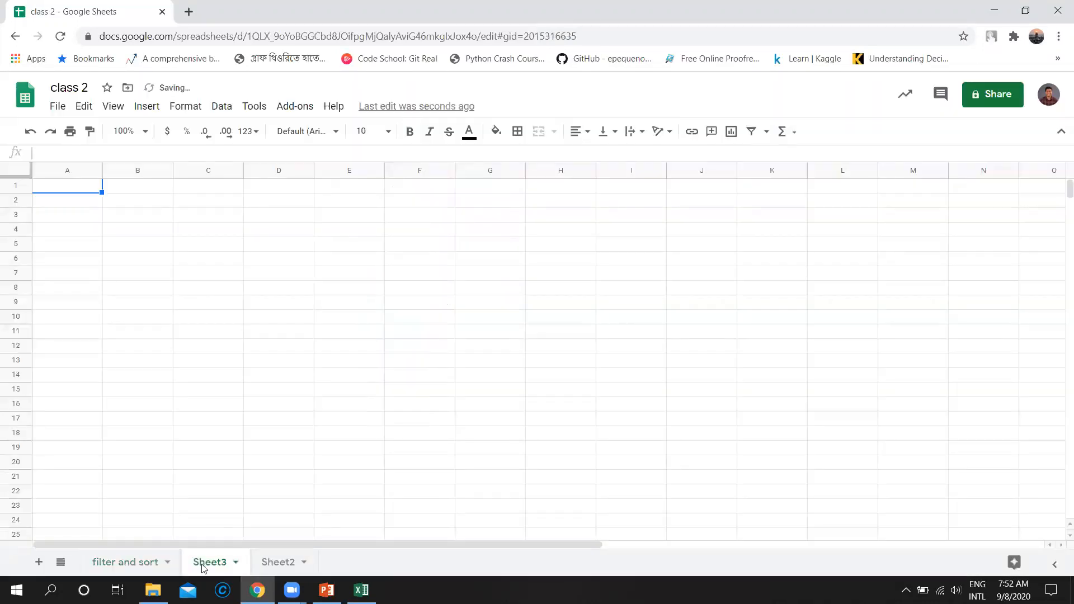
Rename Sheet3 as "condition".
click(235, 563)
click(226, 386)
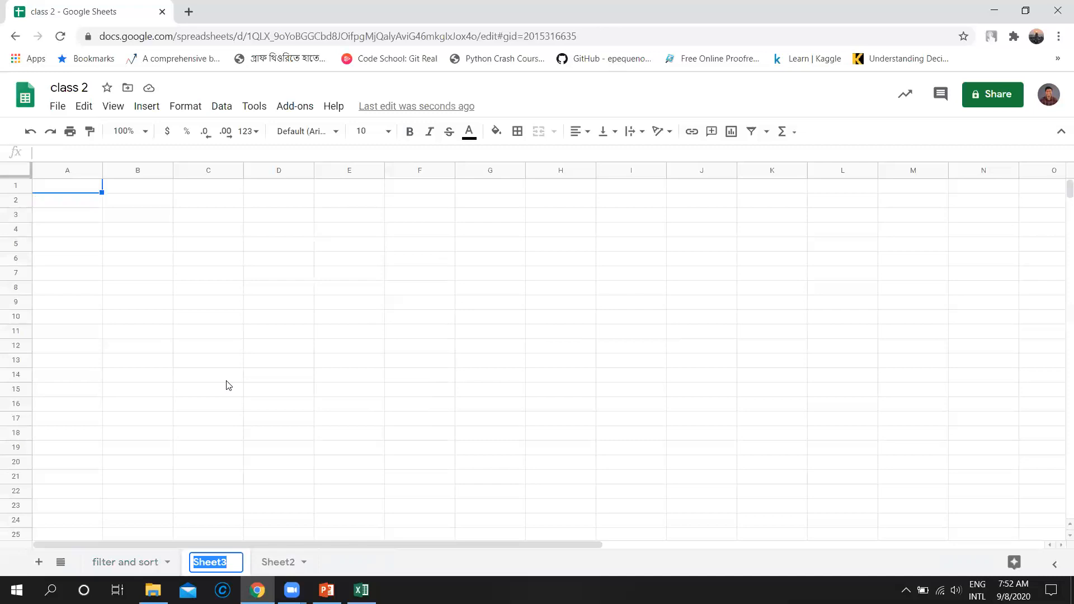
text(condition)
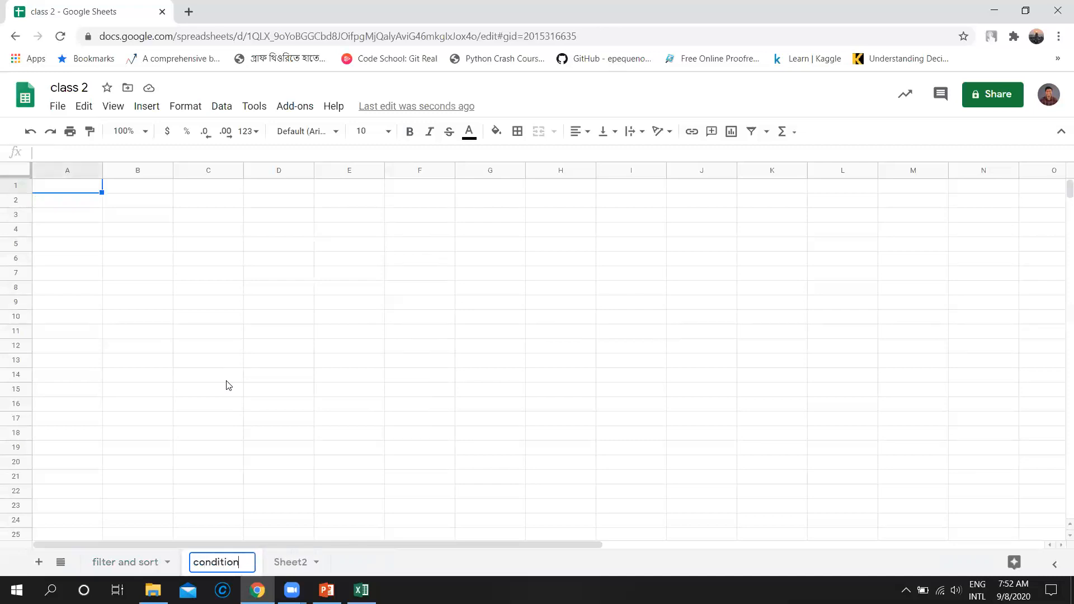
key(Return)
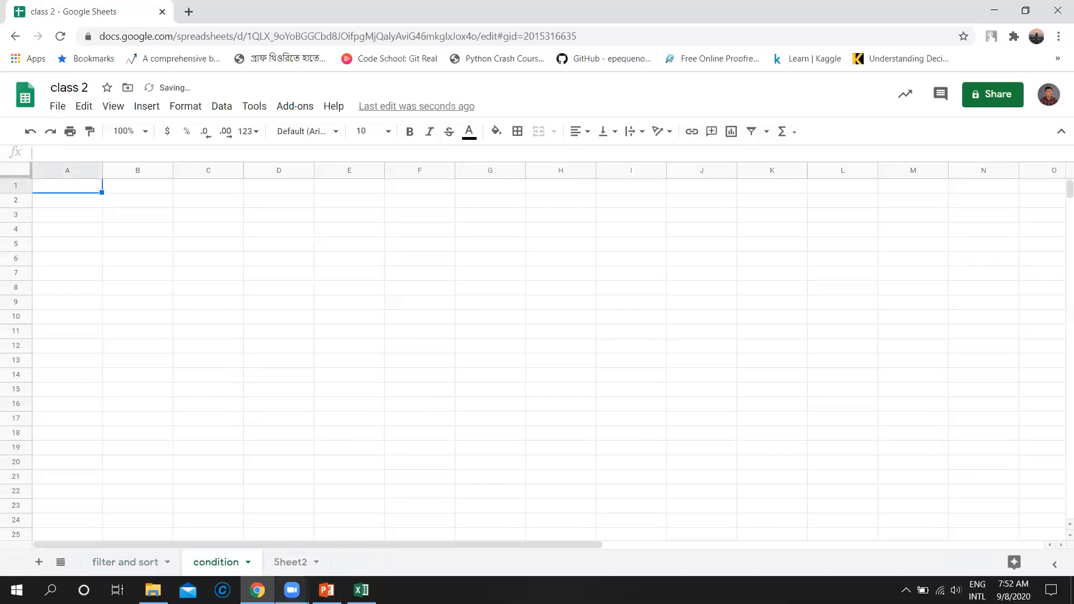
Switch to Class_Work.xlsx in Excel and examine the example tables on the IF Nested If sheet.
mouse_move(292, 590)
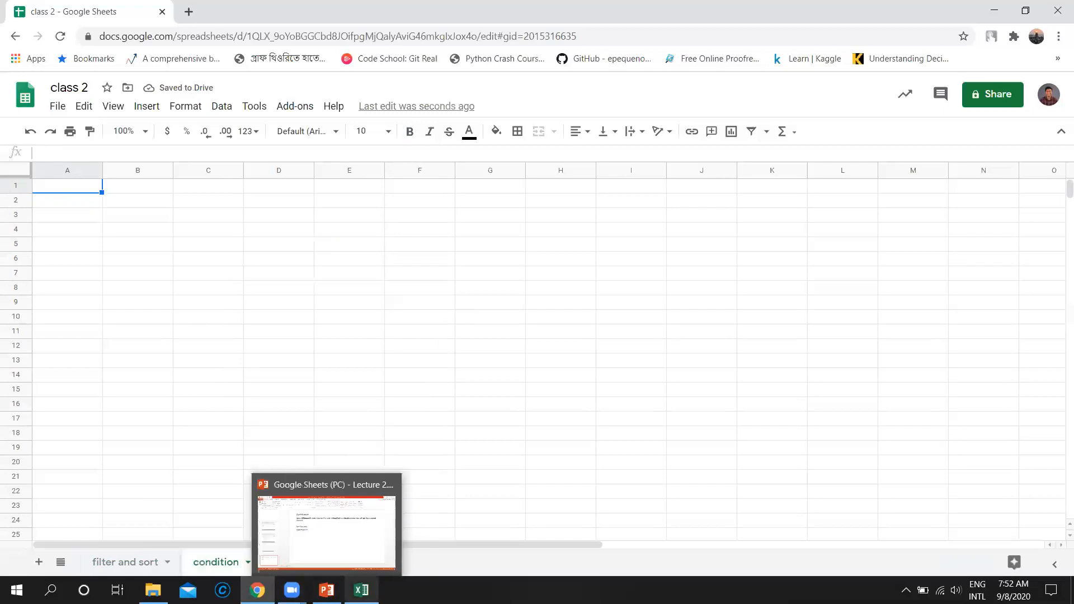
click(361, 590)
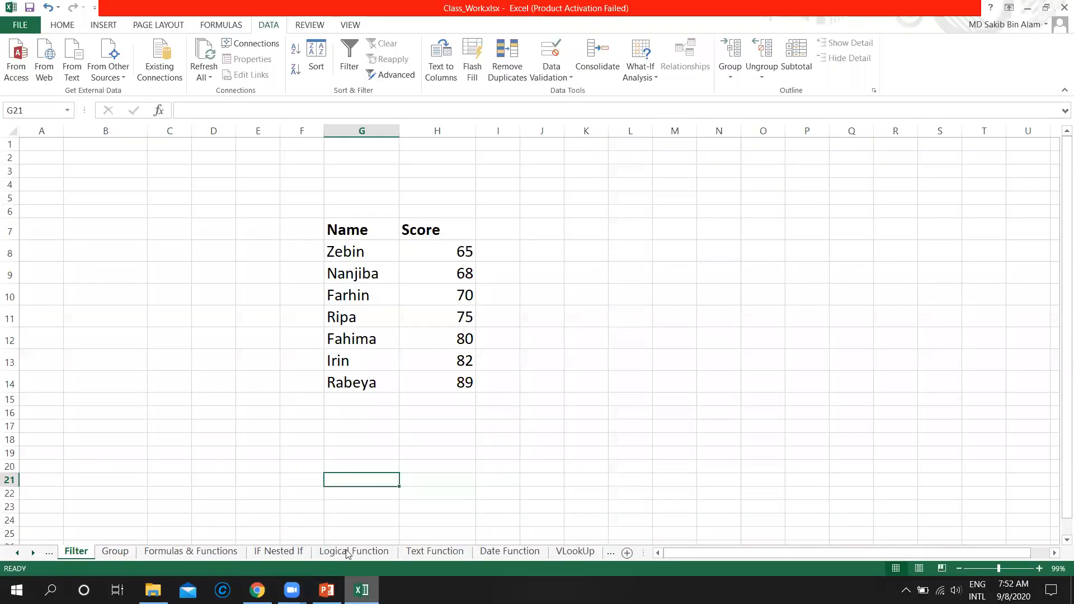
click(281, 553)
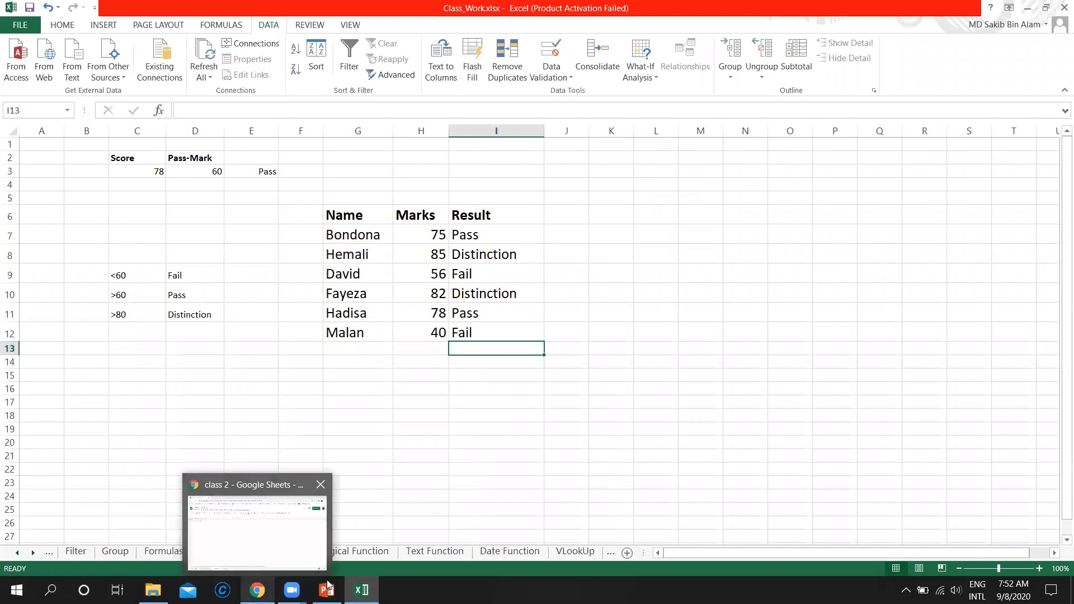
Switch back to Google Sheets and enter the headers "score" in D3 and "result" in E3 of the "condition" sheet.
click(257, 590)
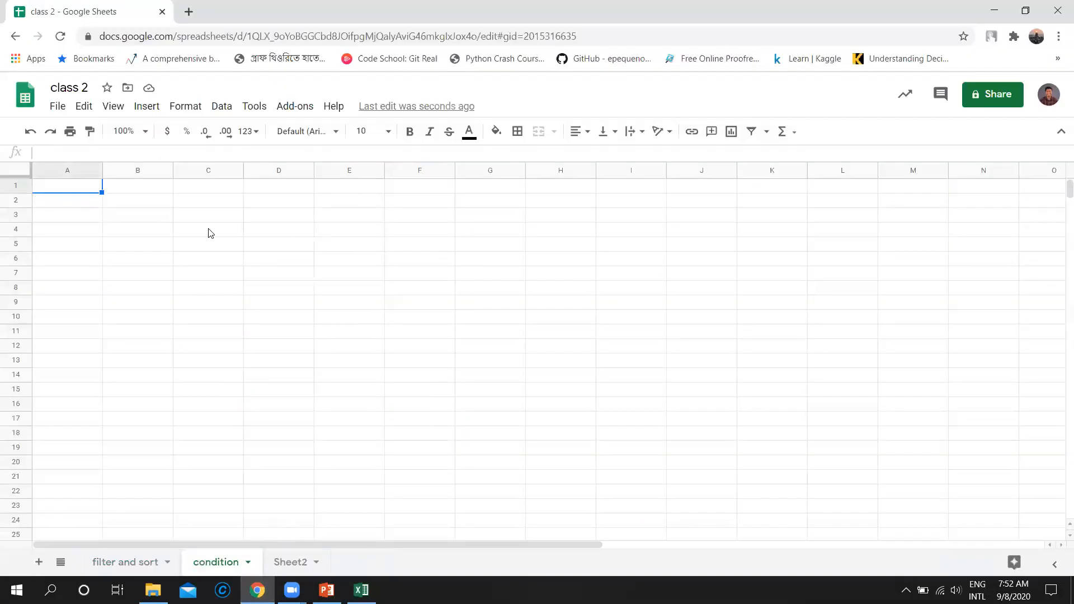
click(267, 218)
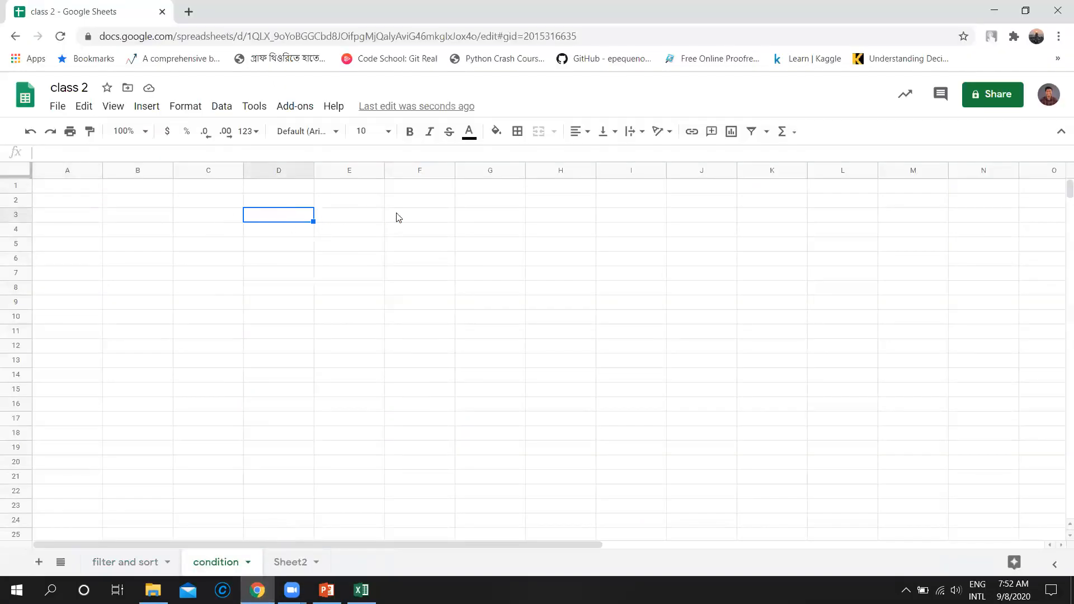
text(score)
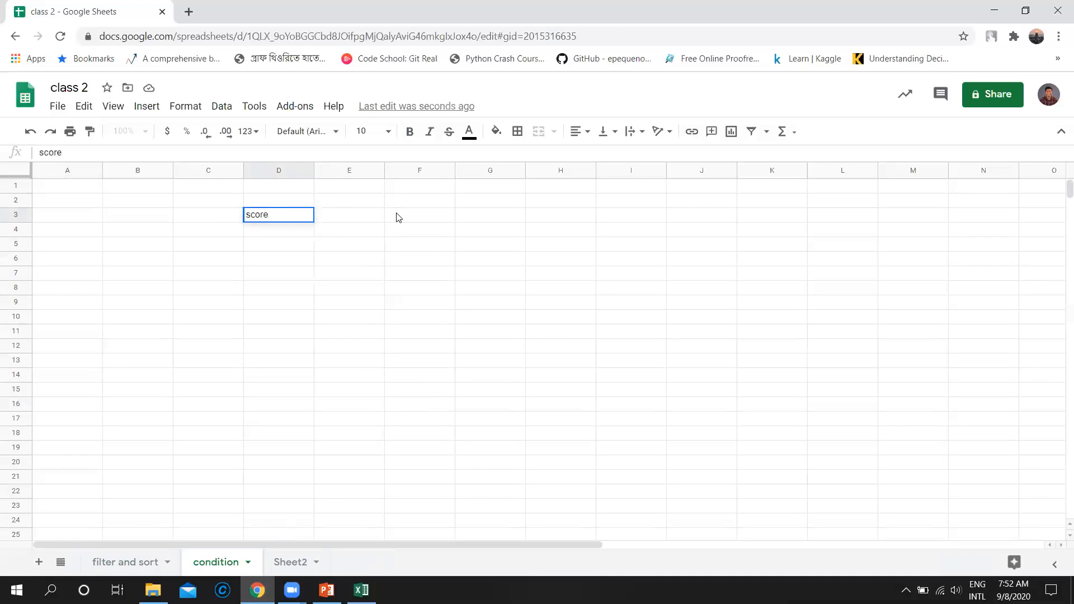
key(Tab)
text(result)
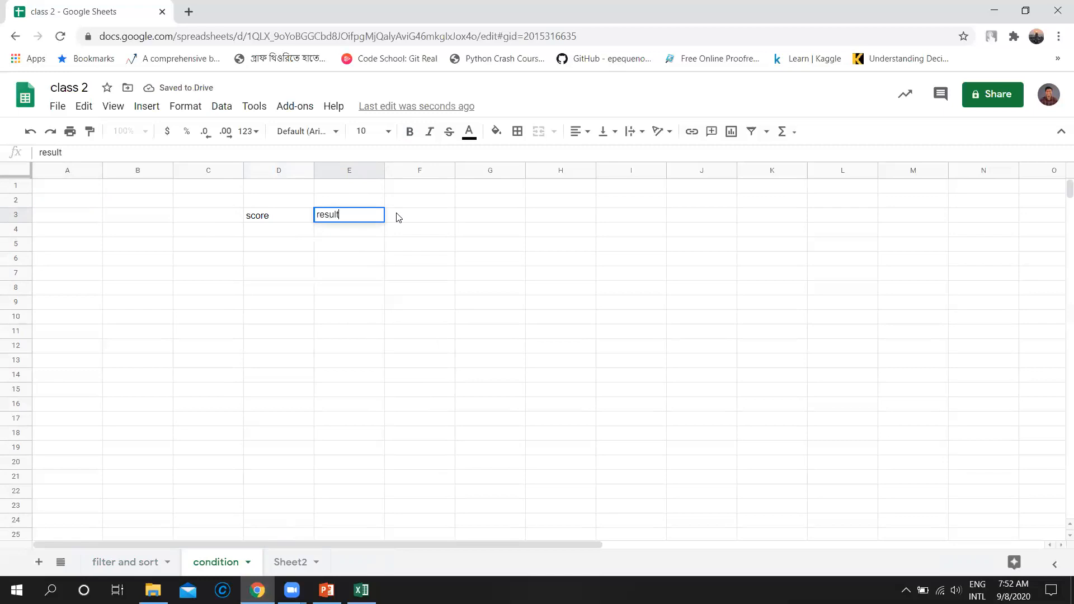
key(Return)
Enter the scores 82, 92, 55, 57 and 75 in cells D4 to D8 under the score header.
key(Left)
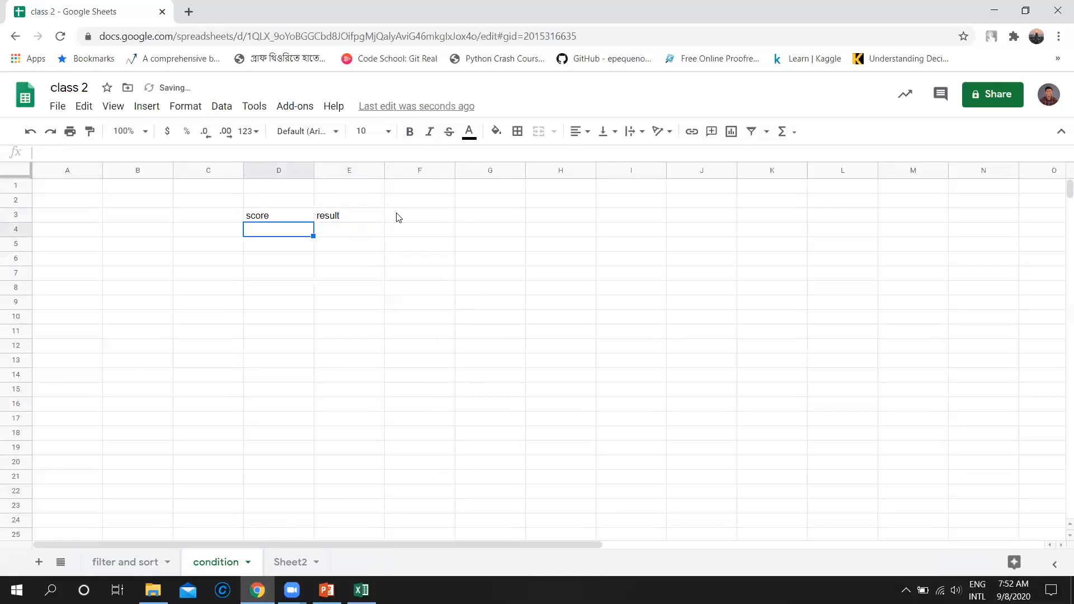
text(82)
key(Return)
text(92)
key(Return)
text(55)
key(Return)
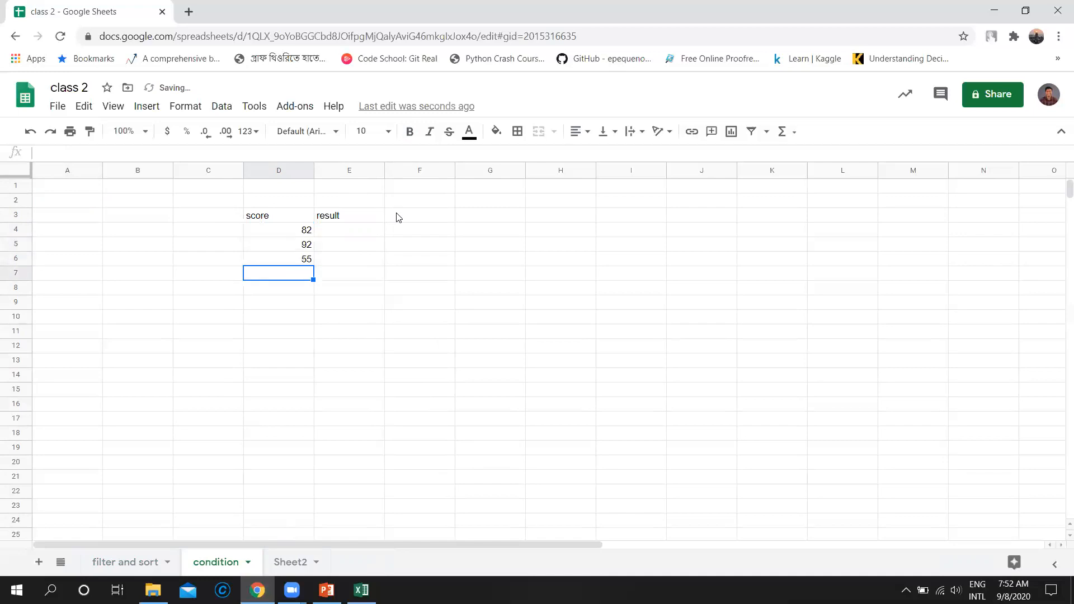
text(57)
key(Return)
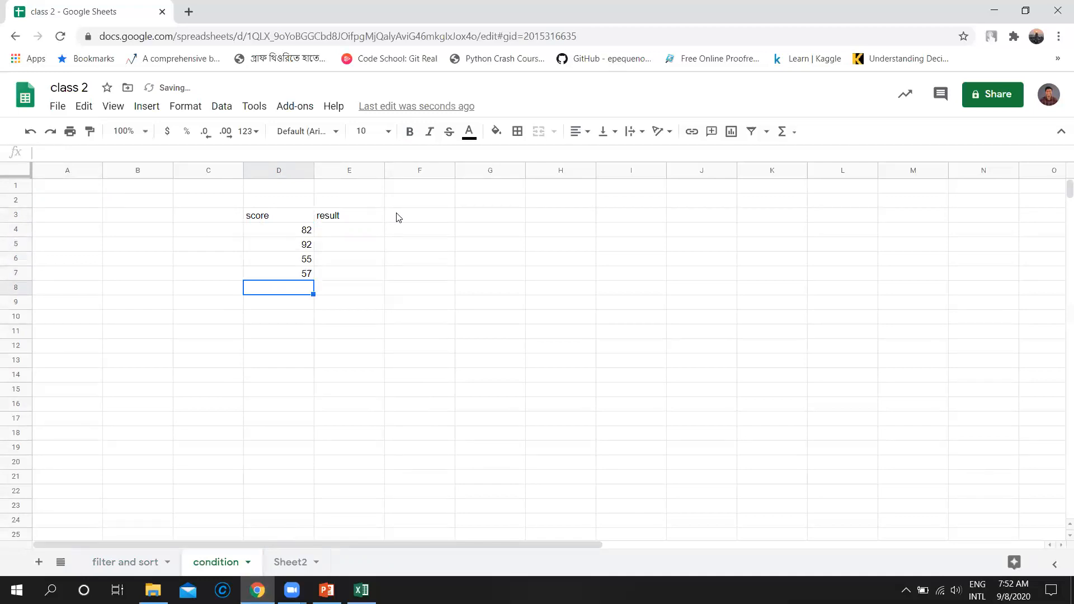
text(75)
key(Tab)
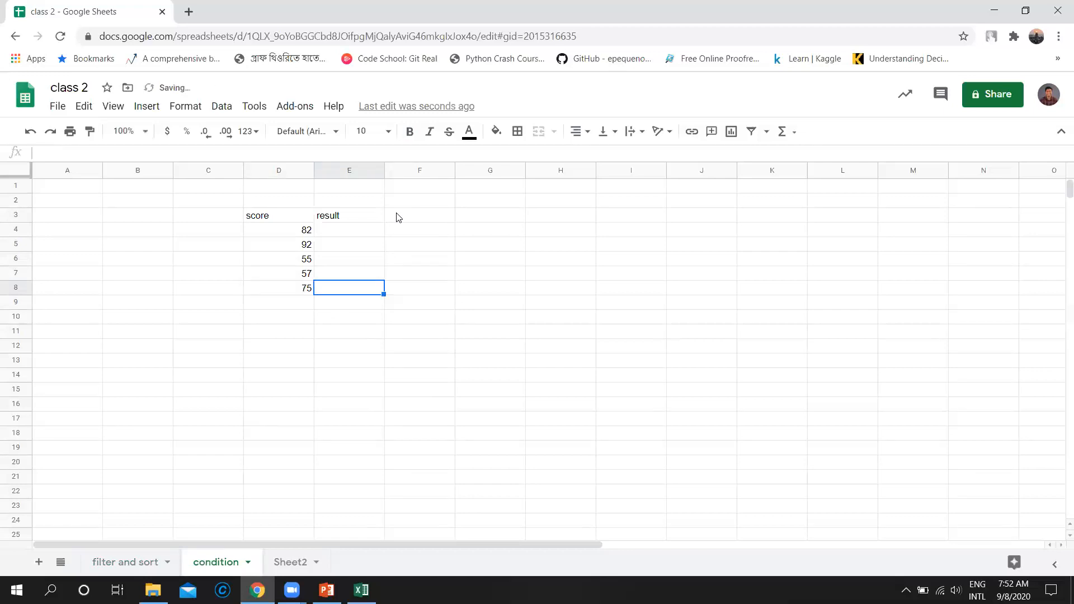
Make the header cells D3:E3 bold and select the first result cell, E4.
drag(292, 221, 353, 224)
click(410, 132)
click(360, 235)
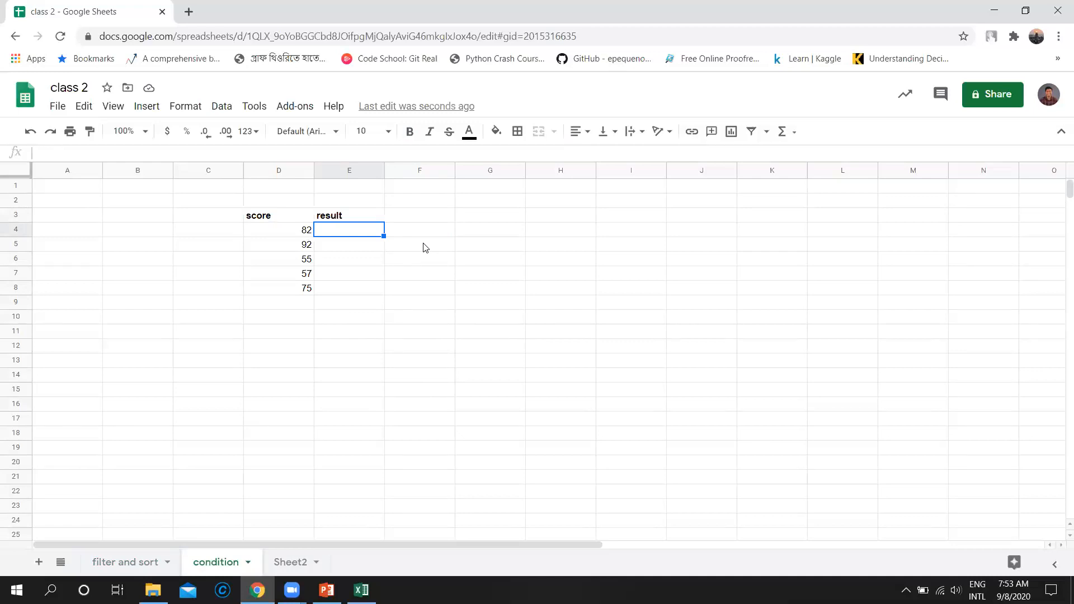
click(333, 258)
click(342, 278)
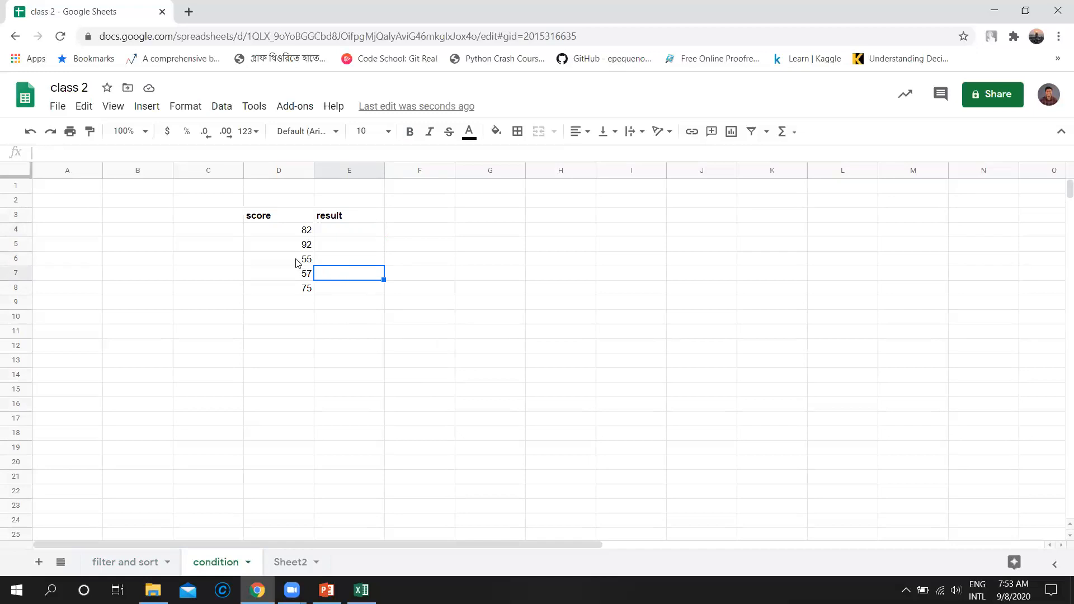
click(299, 261)
click(312, 273)
click(307, 244)
click(308, 235)
click(309, 287)
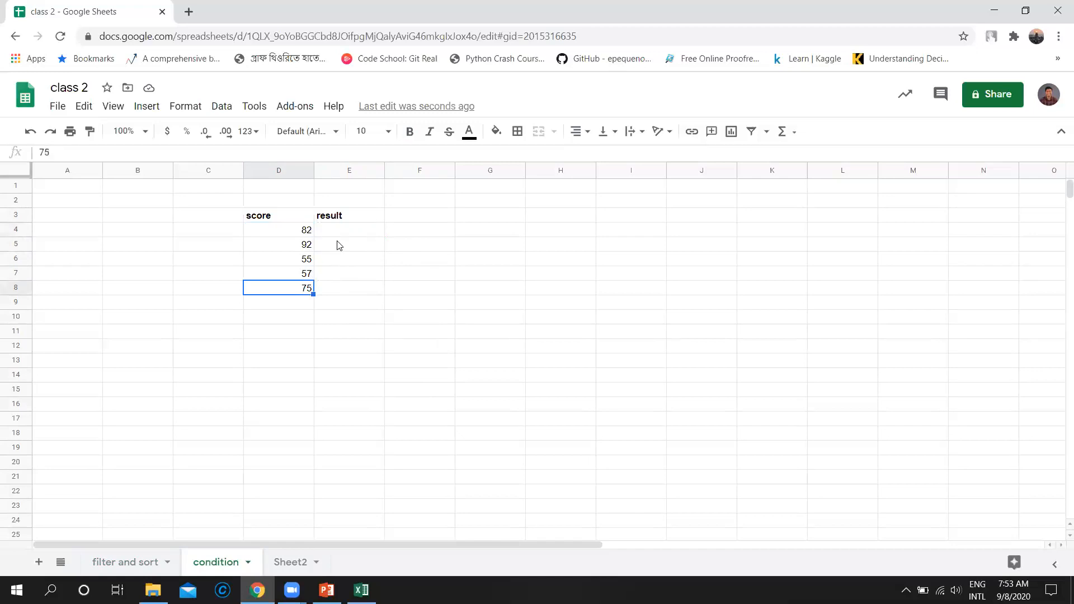
Start an IF formula in E4 that tests whether the score in D4 is at least 60 (D4>=60).
click(355, 235)
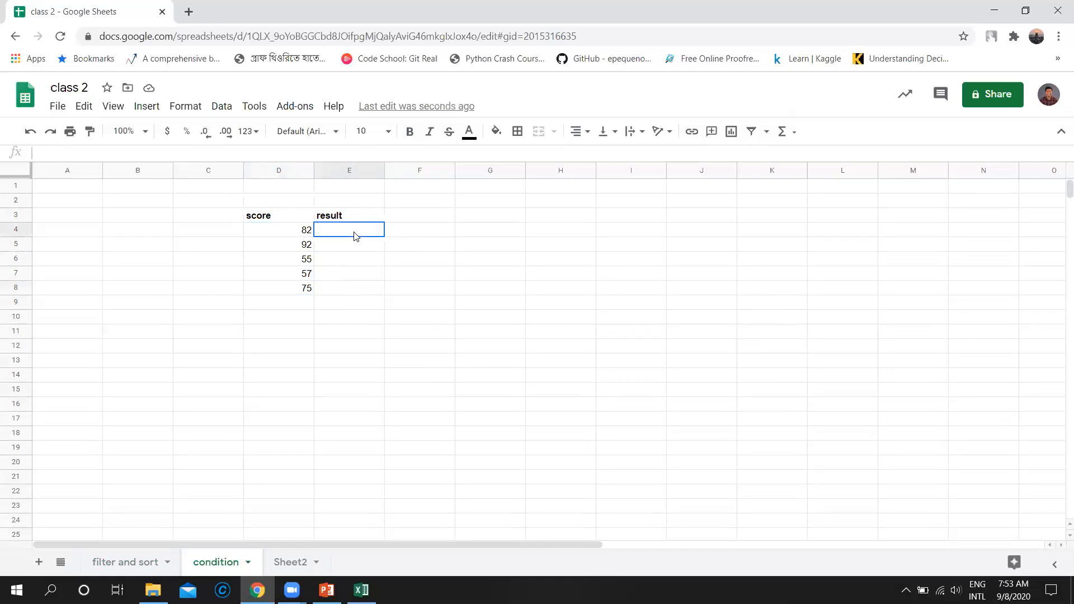
text(=)
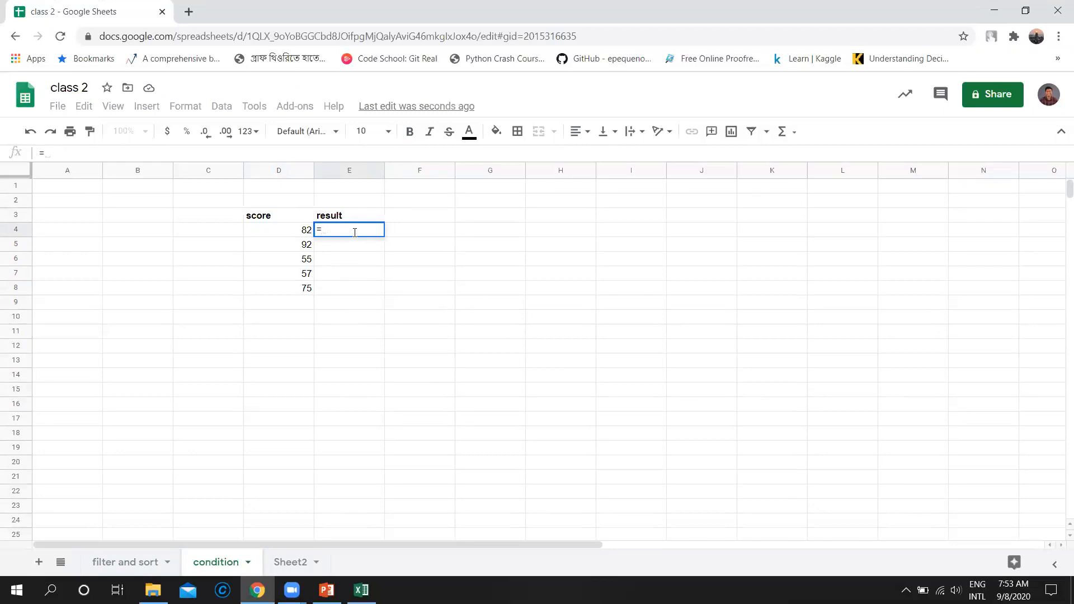
text(if)
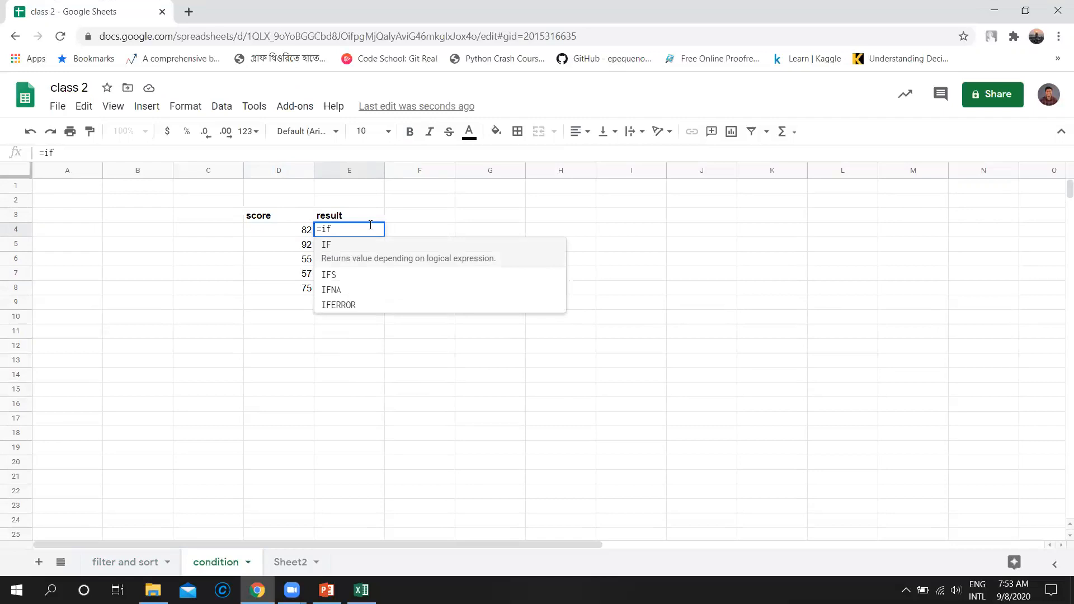
key(Tab)
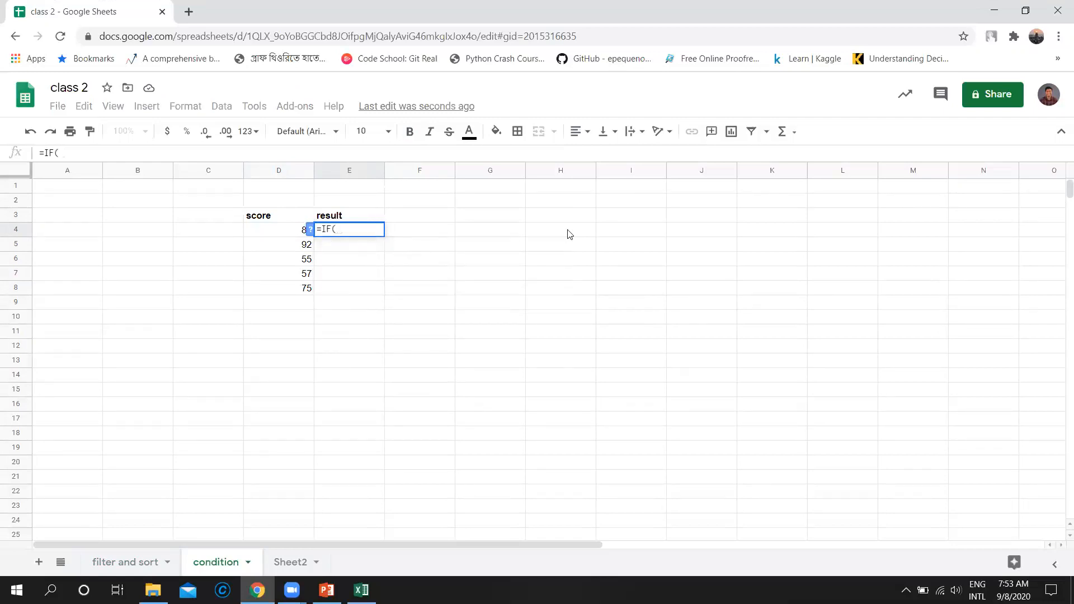
click(286, 230)
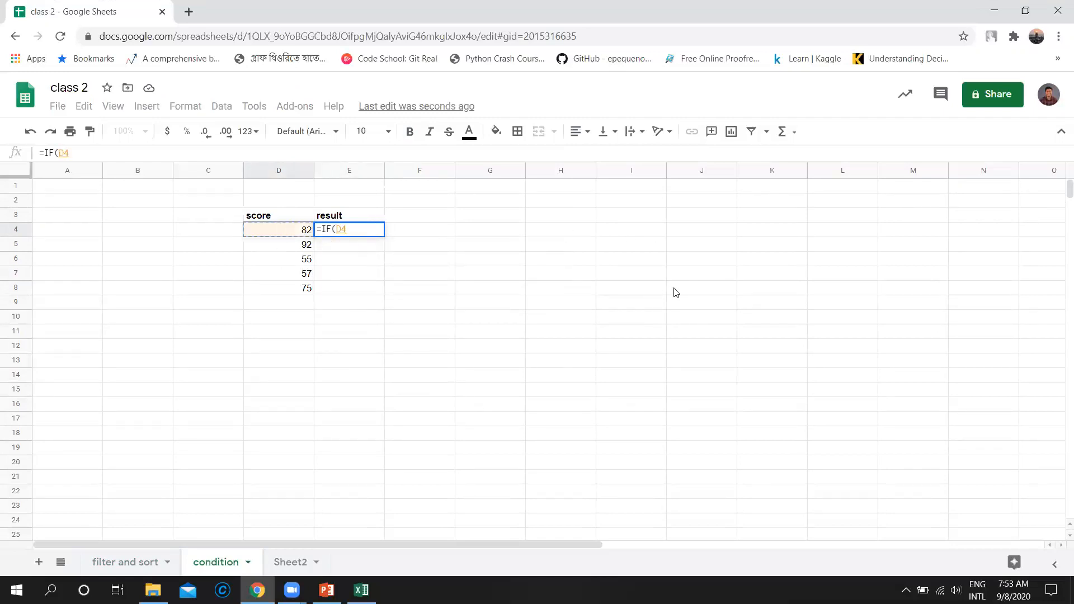
text(>60)
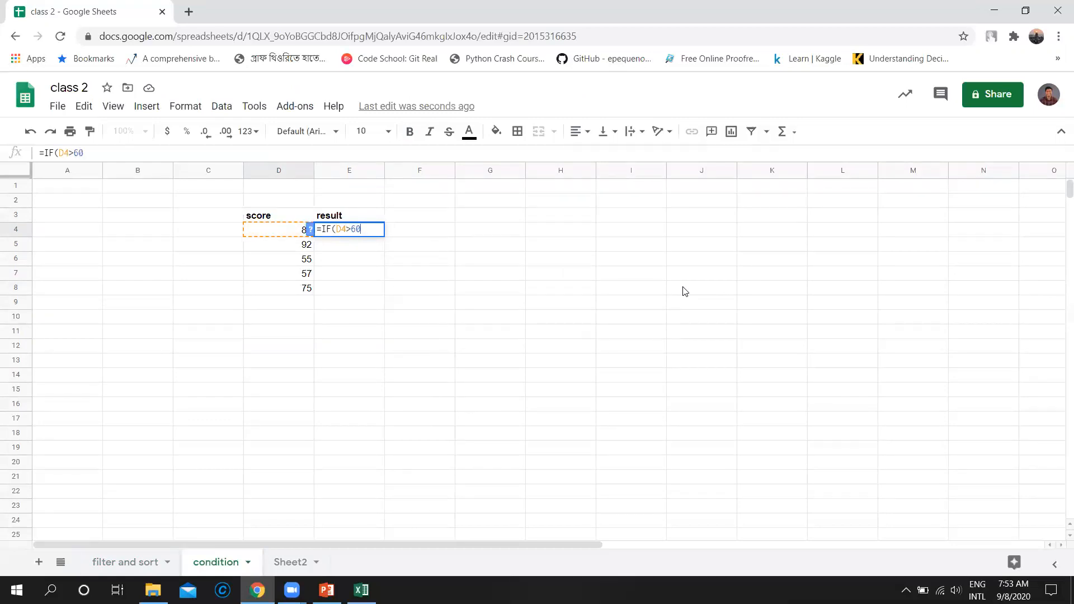
key(BackSpace)
key(BackSpace)
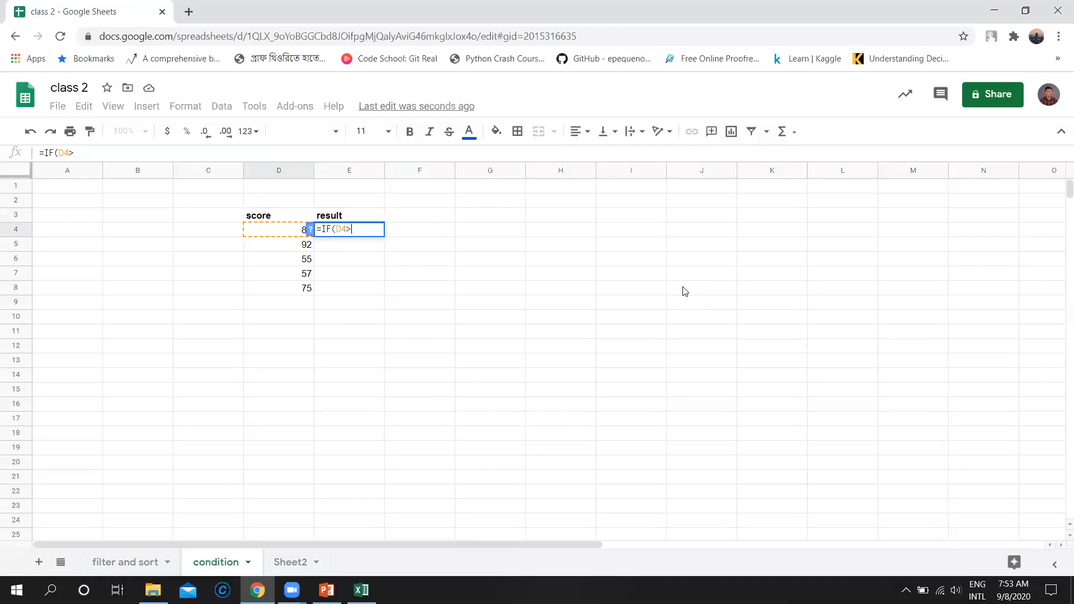
text(=60)
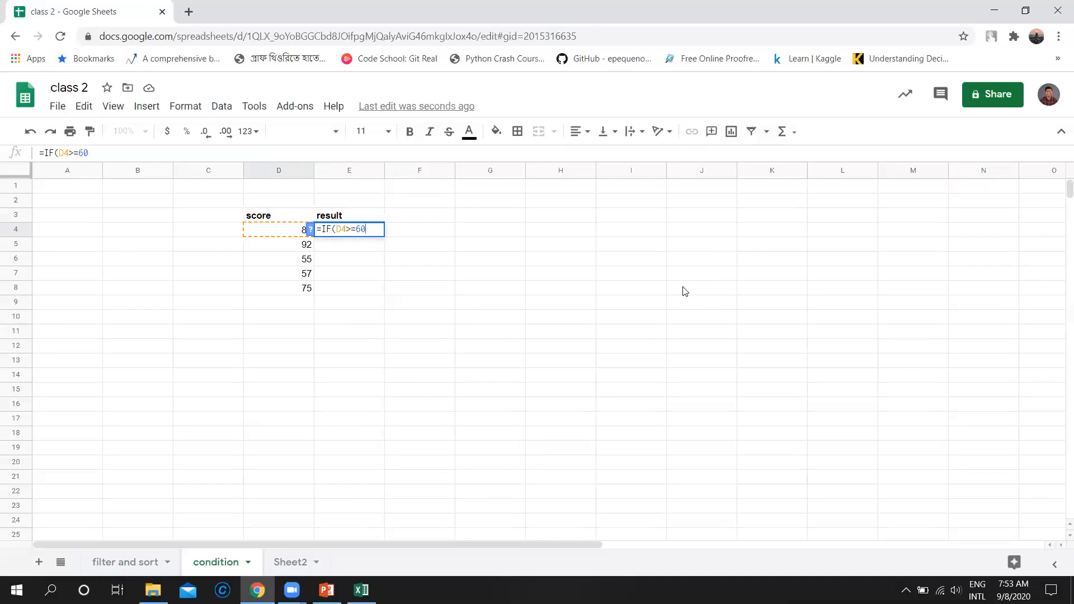
Complete the IF formula in E4 so it returns "Pass" when the condition is true and "Fail" otherwise.
text(,)
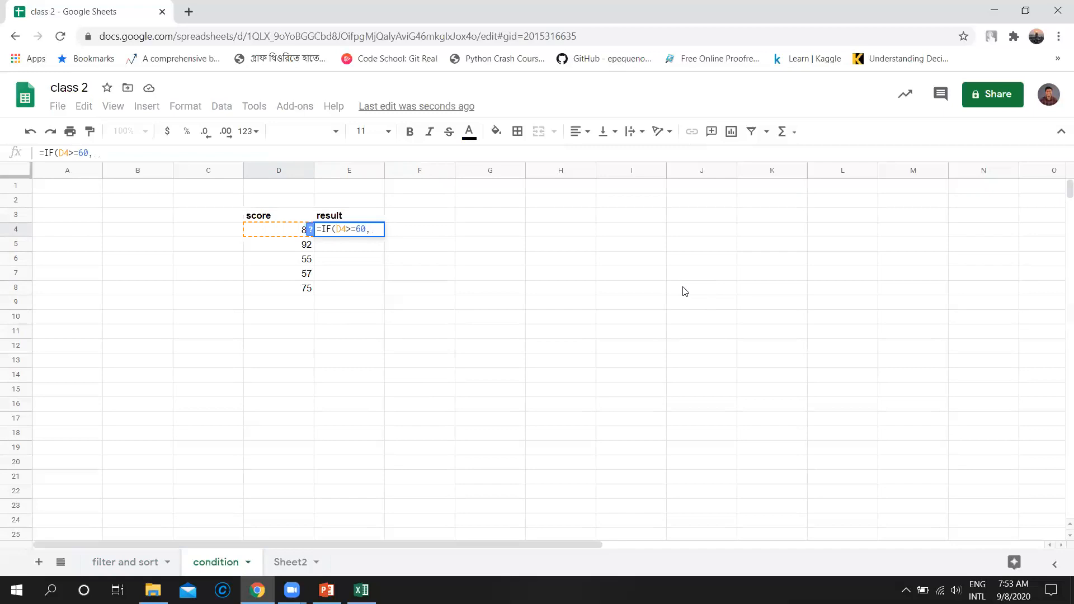
text( ")
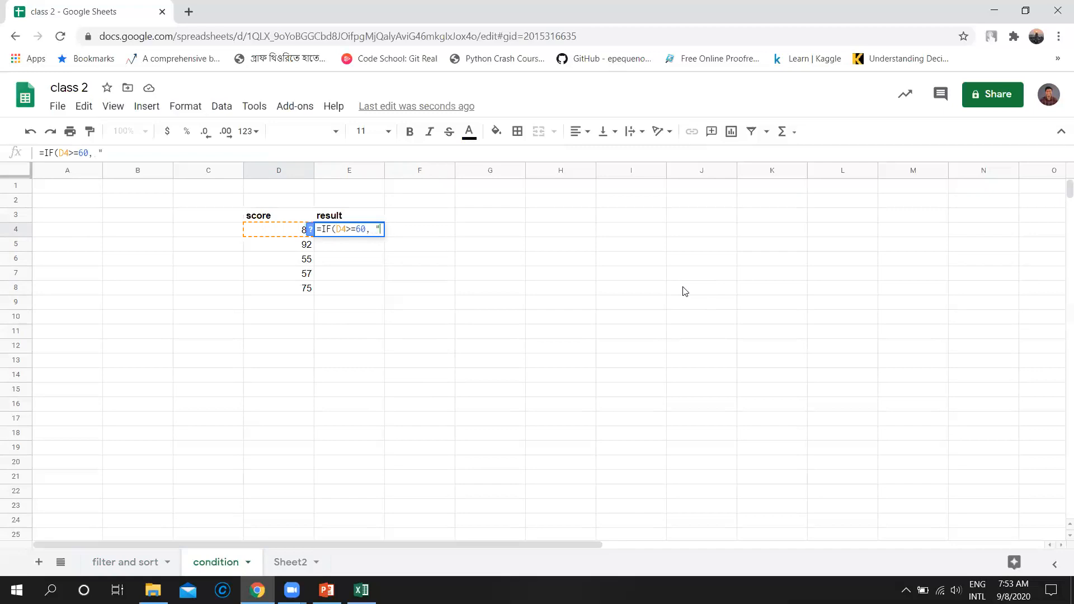
text("Pass)
text(, "")
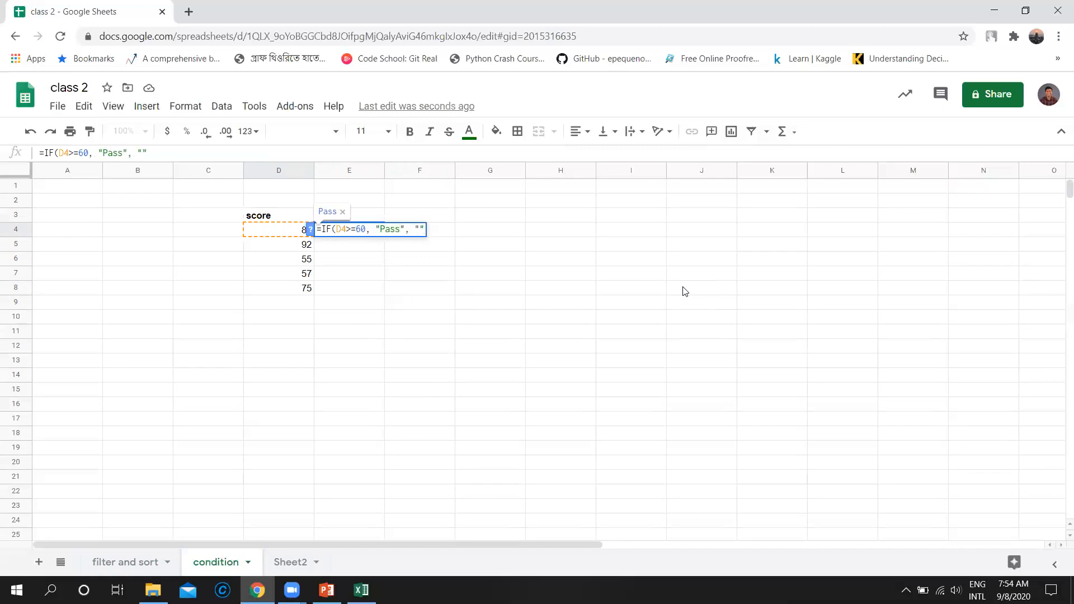
text(Fail)
text())
key(Return)
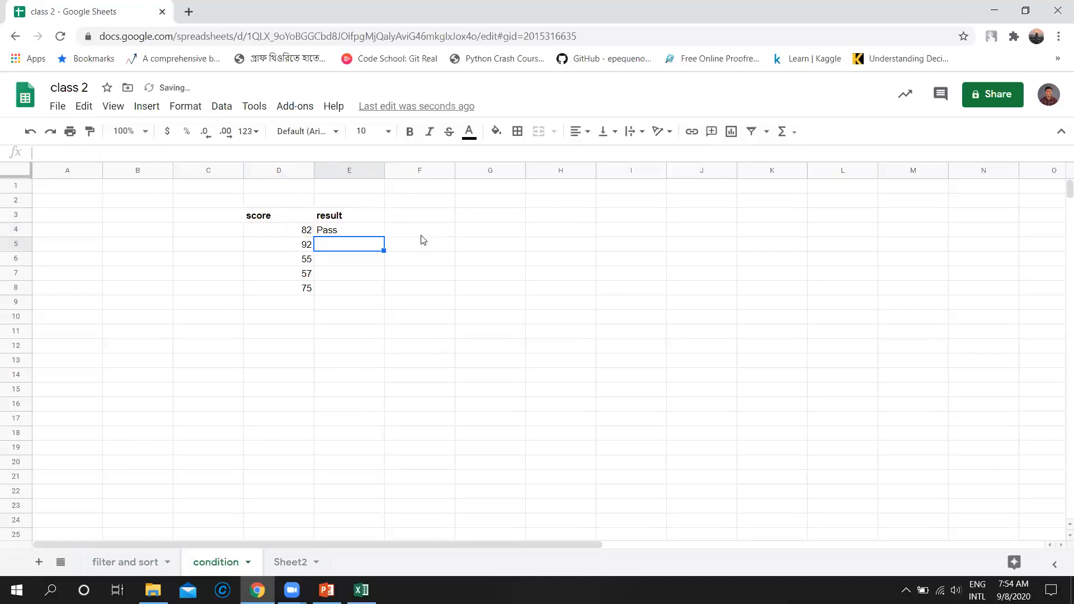
click(353, 231)
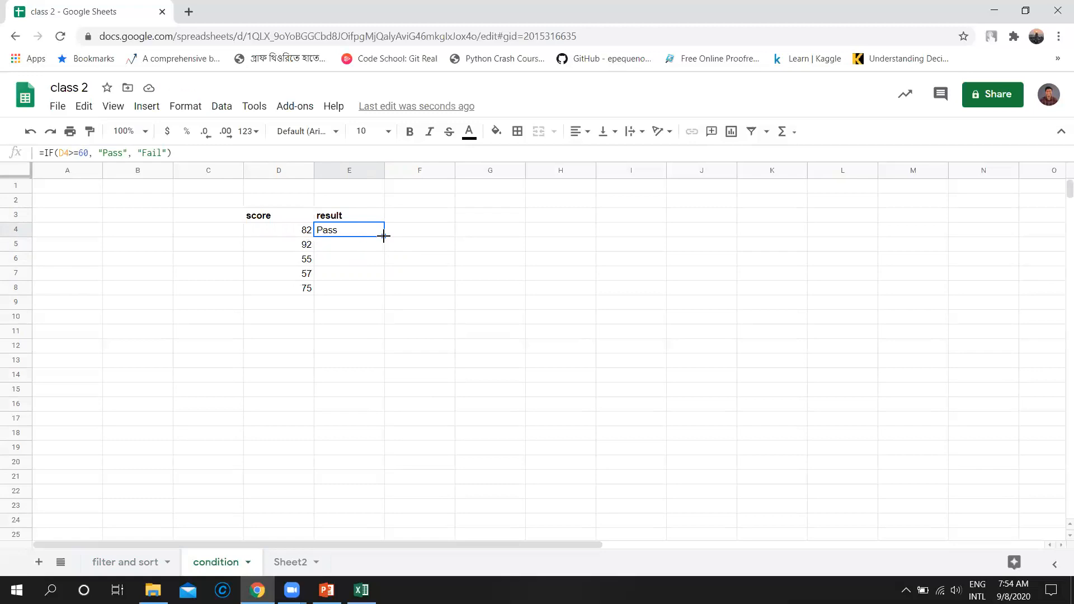
click(361, 247)
click(351, 260)
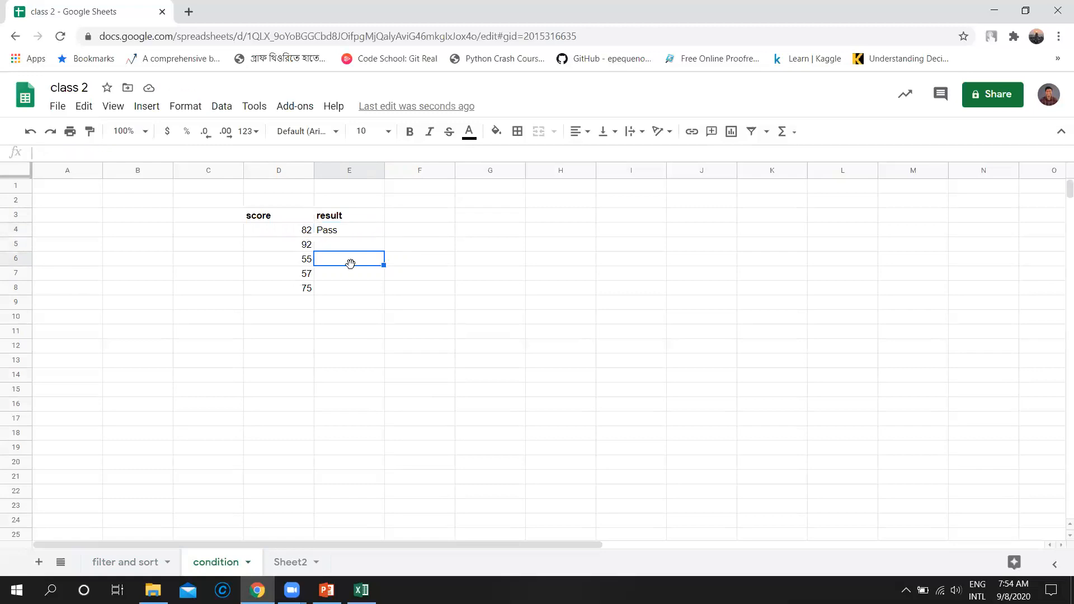
click(358, 277)
click(353, 289)
click(349, 235)
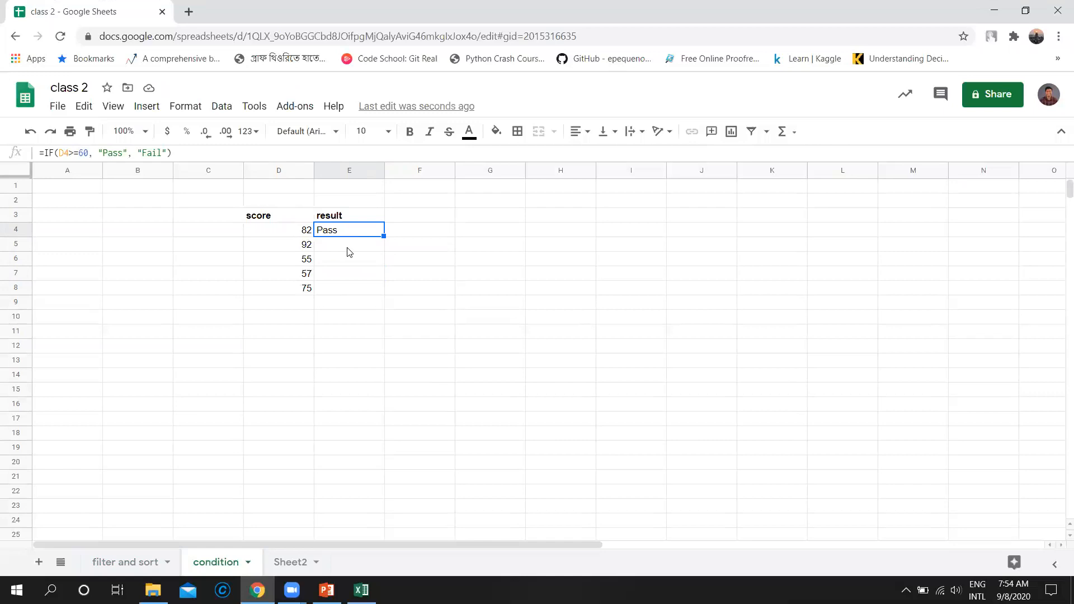
click(351, 248)
click(352, 261)
click(357, 290)
Fill the IF formula from E4 down to the remaining result cells E5:E8.
click(351, 234)
drag(384, 236, 419, 265)
click(419, 262)
Check the filled formulas in the result column against the scores in D5:D8.
click(353, 247)
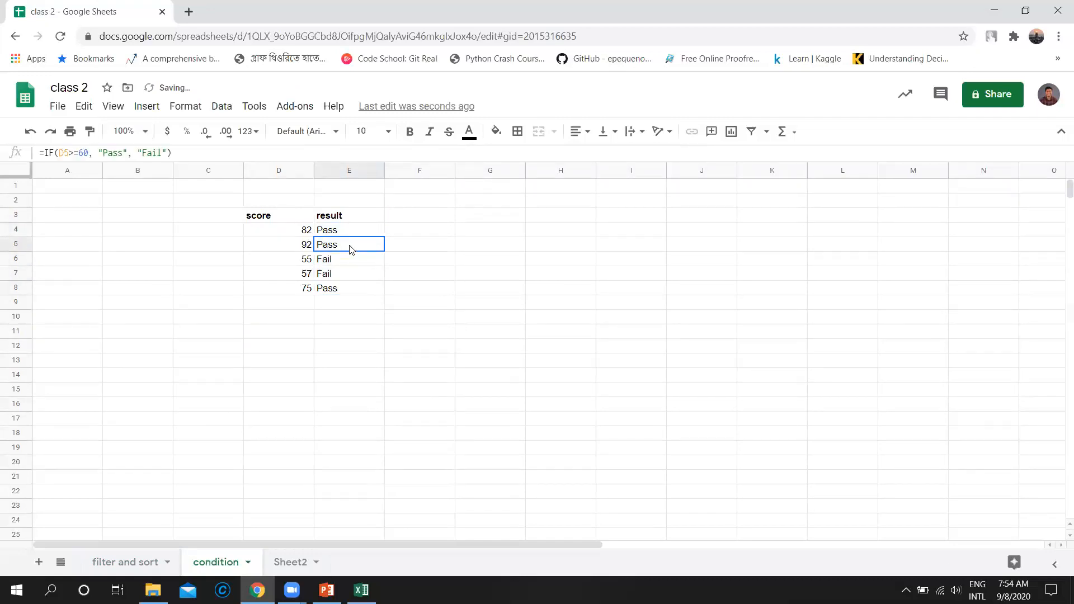
click(349, 259)
click(345, 274)
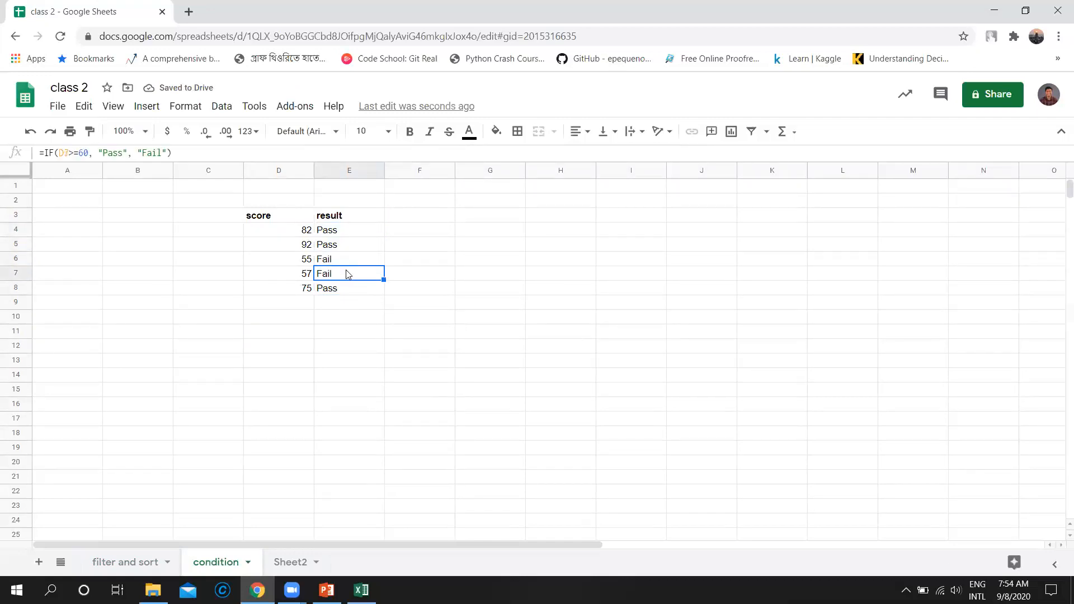
click(309, 246)
click(329, 248)
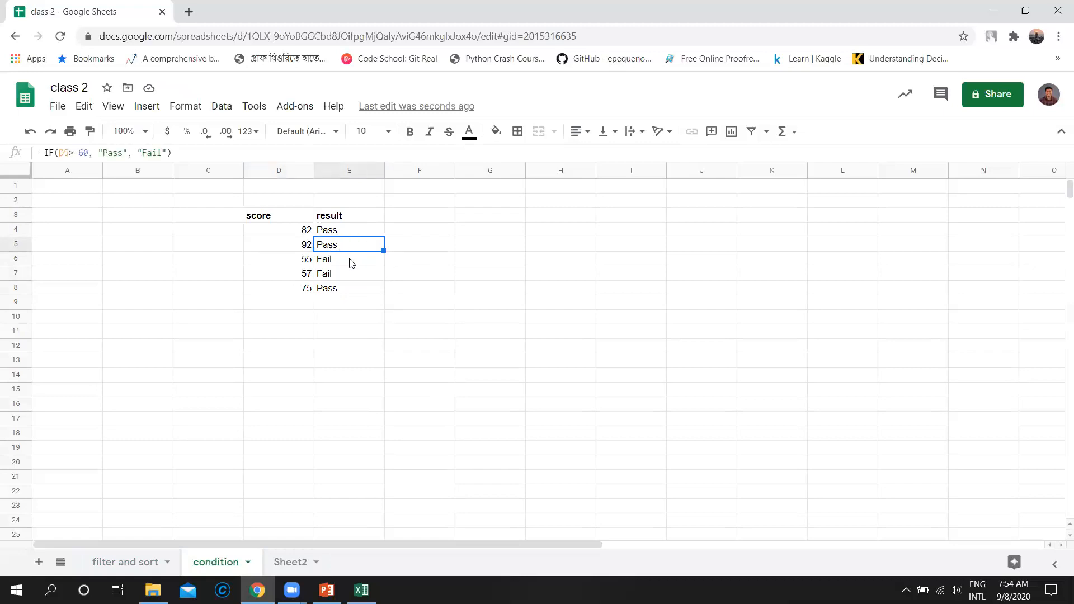
click(310, 261)
click(305, 273)
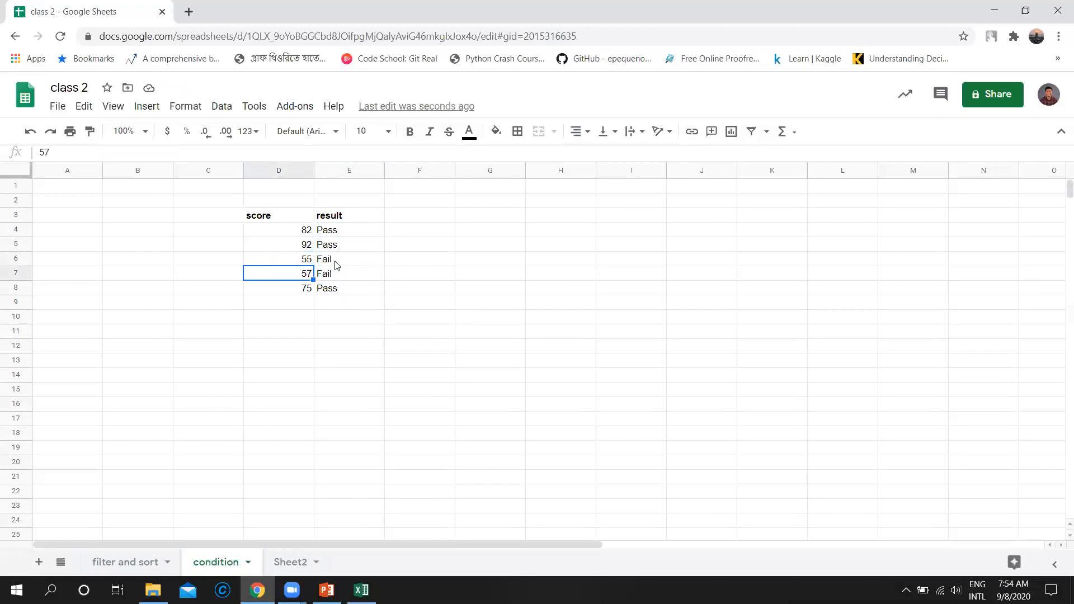
click(336, 272)
click(301, 289)
click(325, 289)
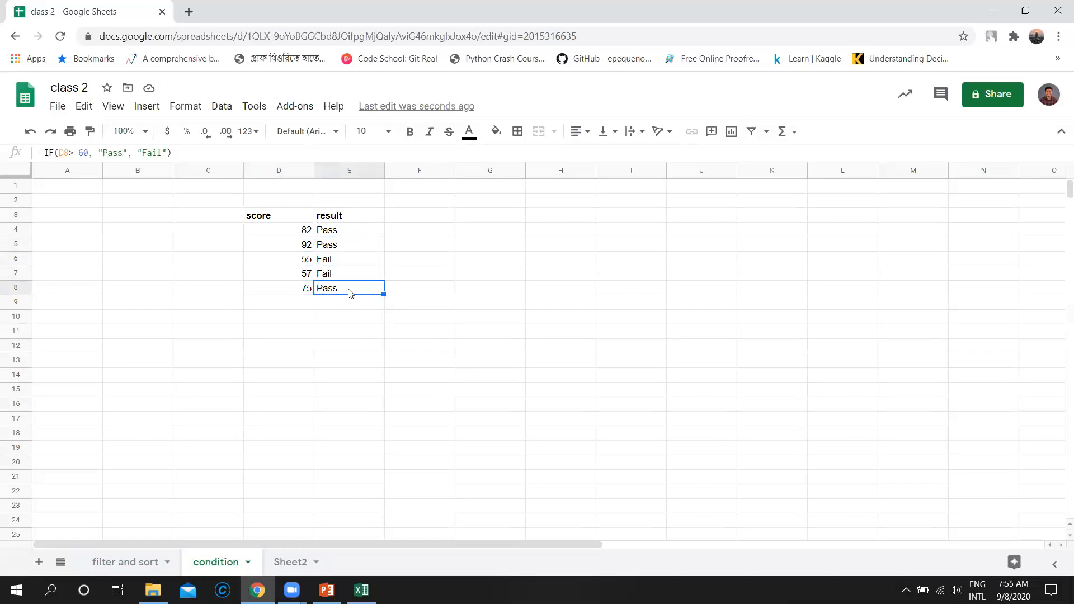
click(337, 224)
click(347, 261)
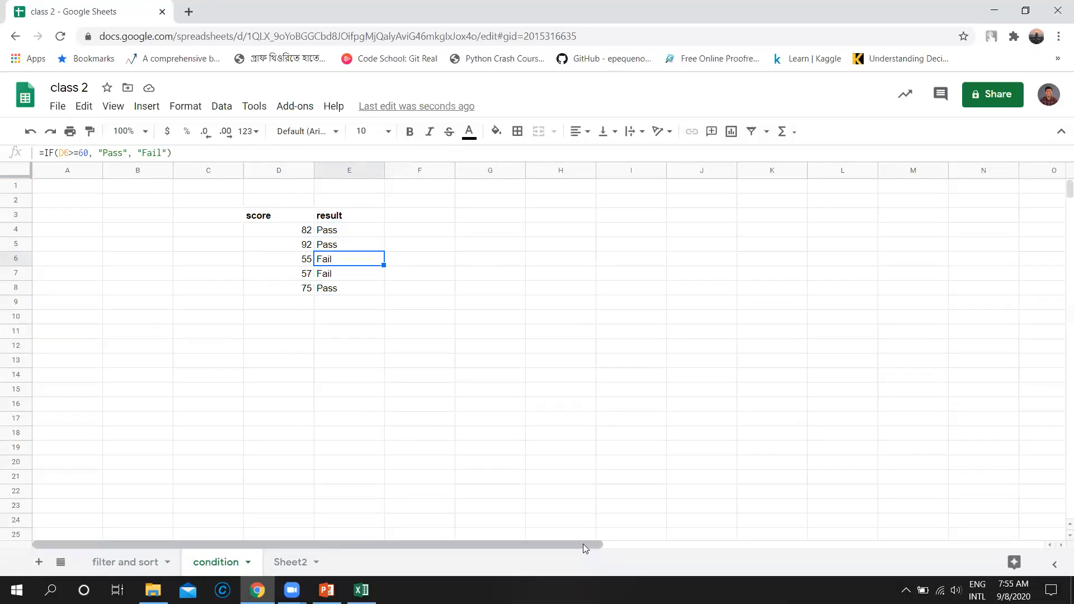
Select I10 on the "condition" sheet, switch to Excel and copy the Name and Marks table G6:H12 from the IF Nested If sheet.
drag(582, 543, 678, 542)
click(484, 317)
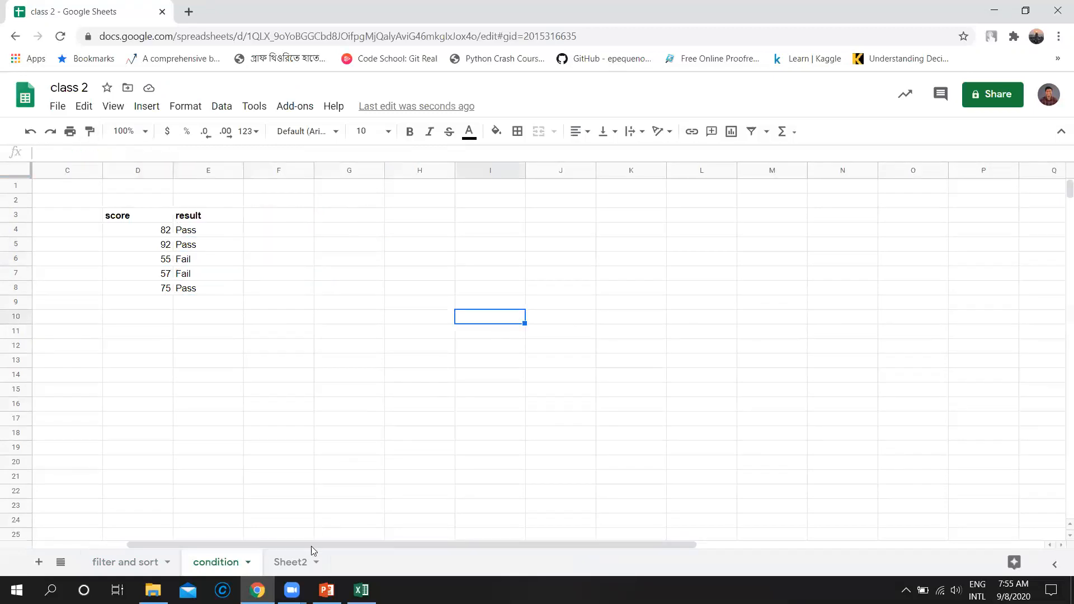
click(361, 590)
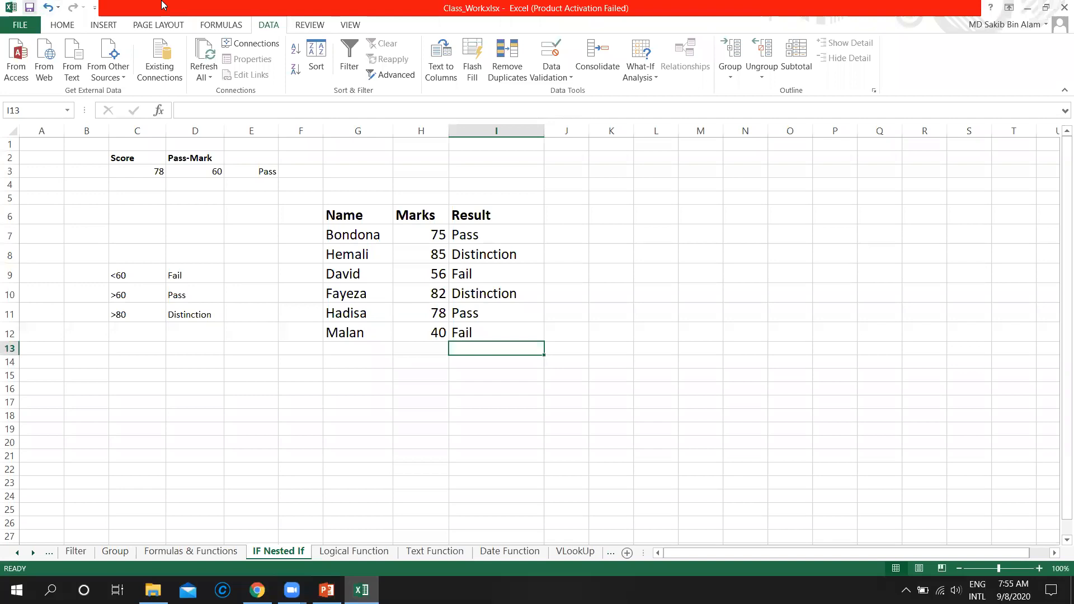
click(345, 215)
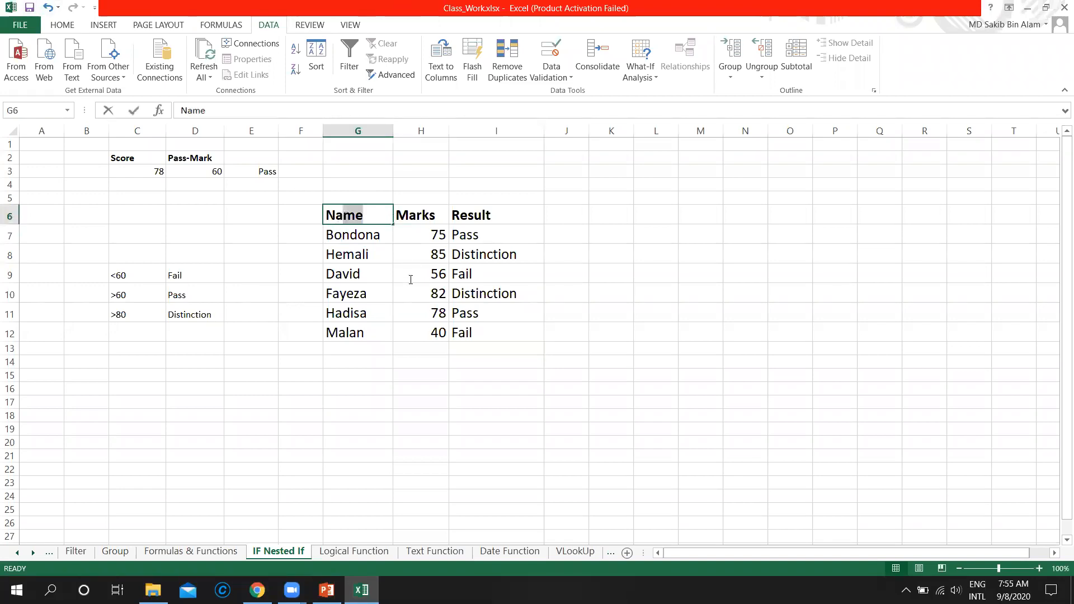
click(359, 258)
drag(363, 215, 429, 310)
key(ctrl+c)
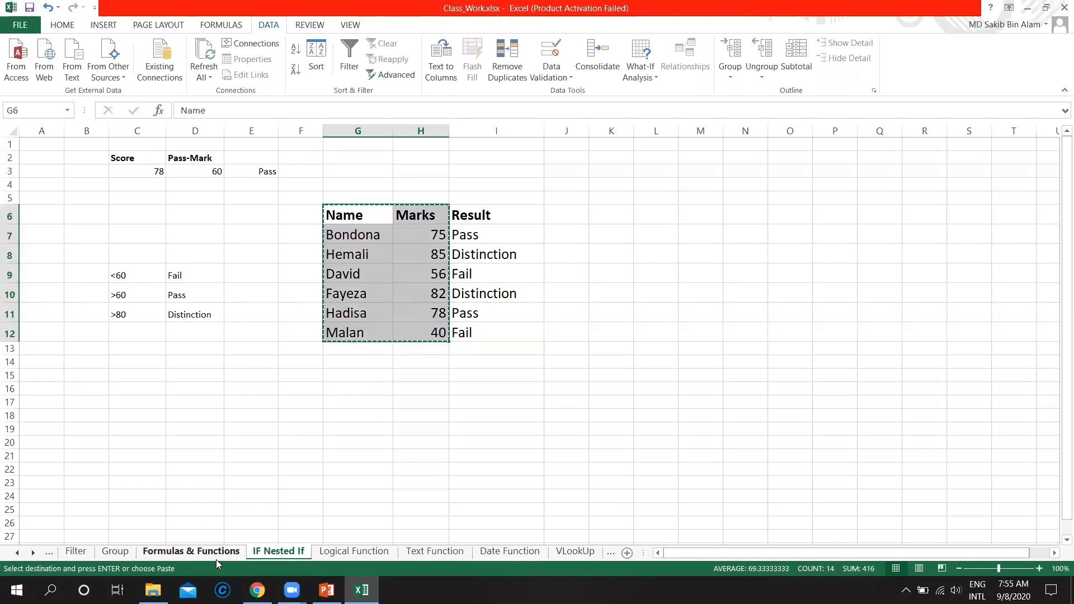
Switch back to Google Sheets and paste the copied Name and Marks table at I10 of the "condition" sheet.
click(256, 590)
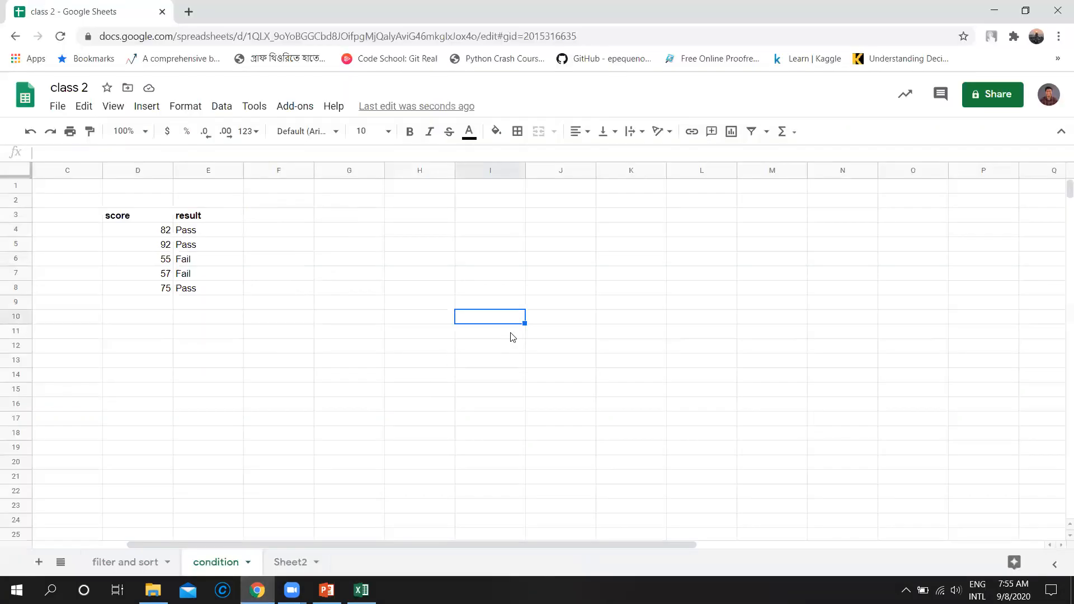
key(ctrl+v)
click(587, 343)
Add the header "Result" in K10 beside Marks and format it bold at font size 14.
click(624, 319)
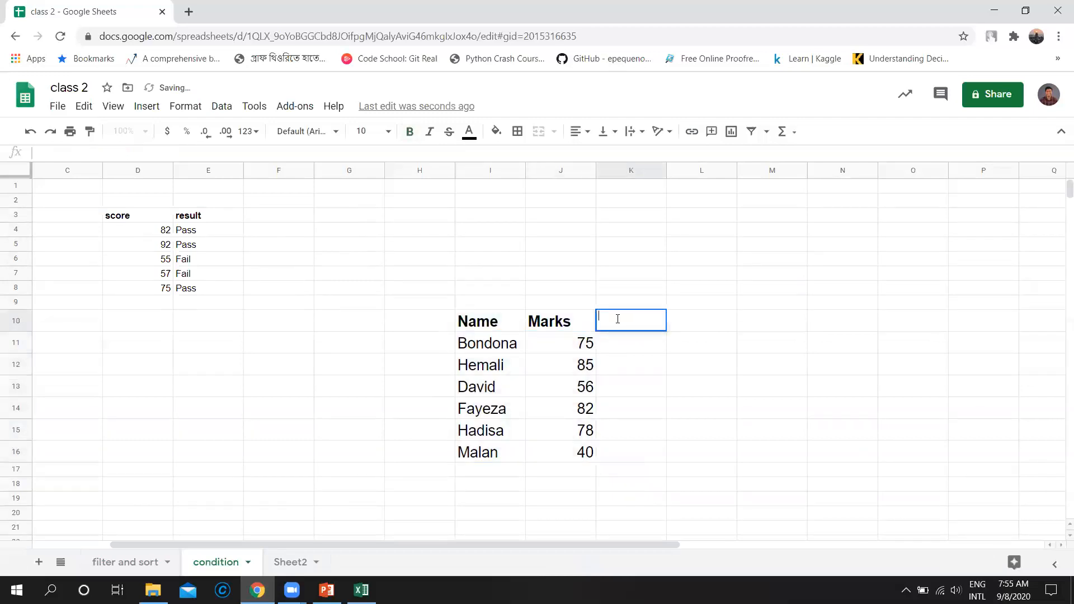
text(Result)
click(410, 132)
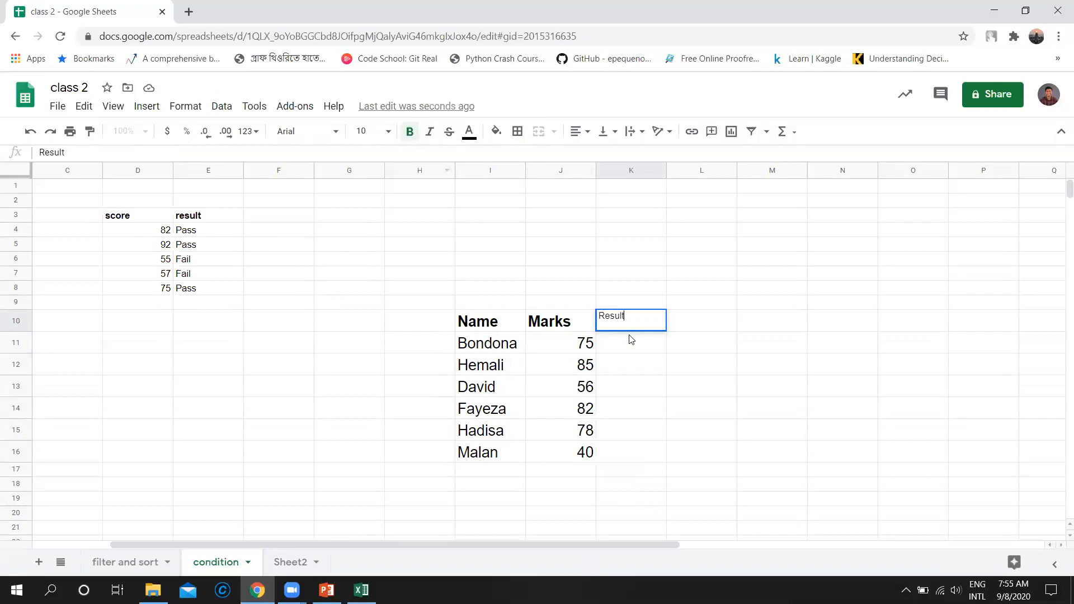
drag(636, 318, 597, 318)
click(387, 132)
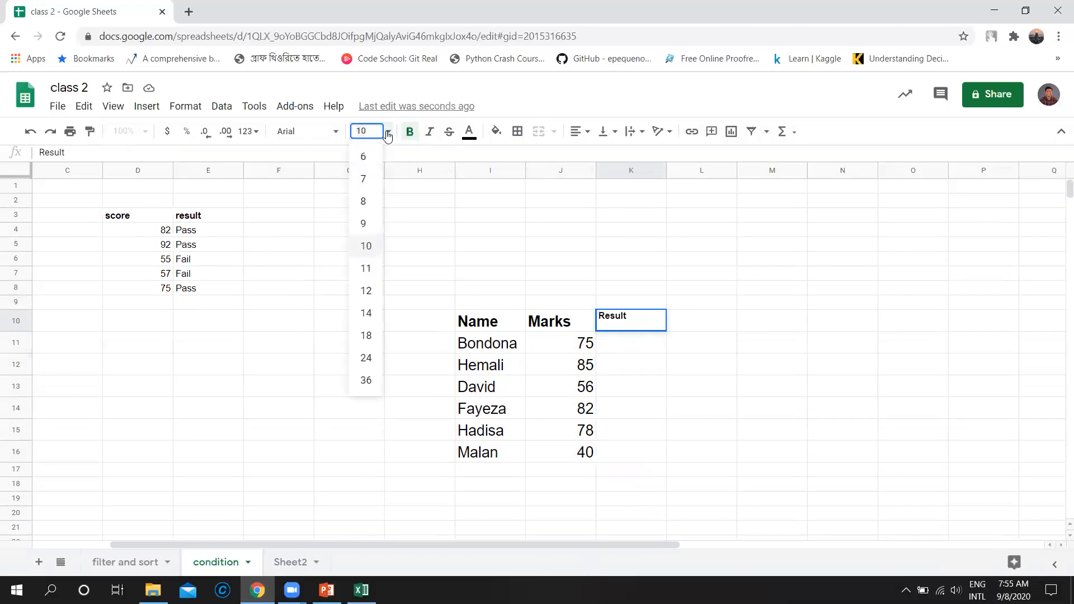
click(366, 312)
click(640, 342)
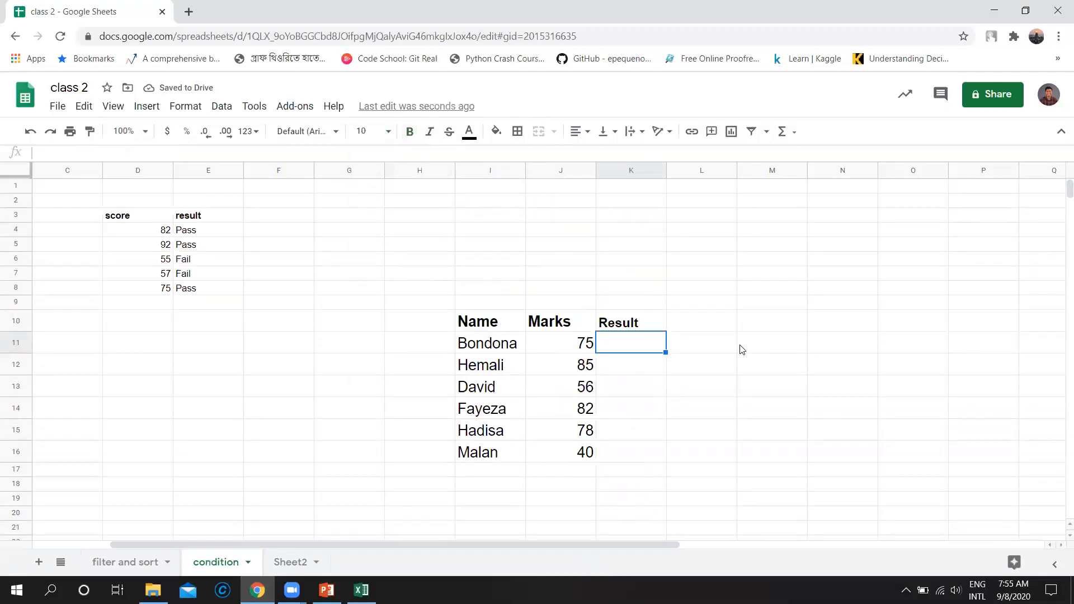
Enter the first grading criterion, >80 in N6 with the grade Distinction in O6.
scroll(741, 350, down, 2)
click(571, 286)
click(570, 310)
click(570, 325)
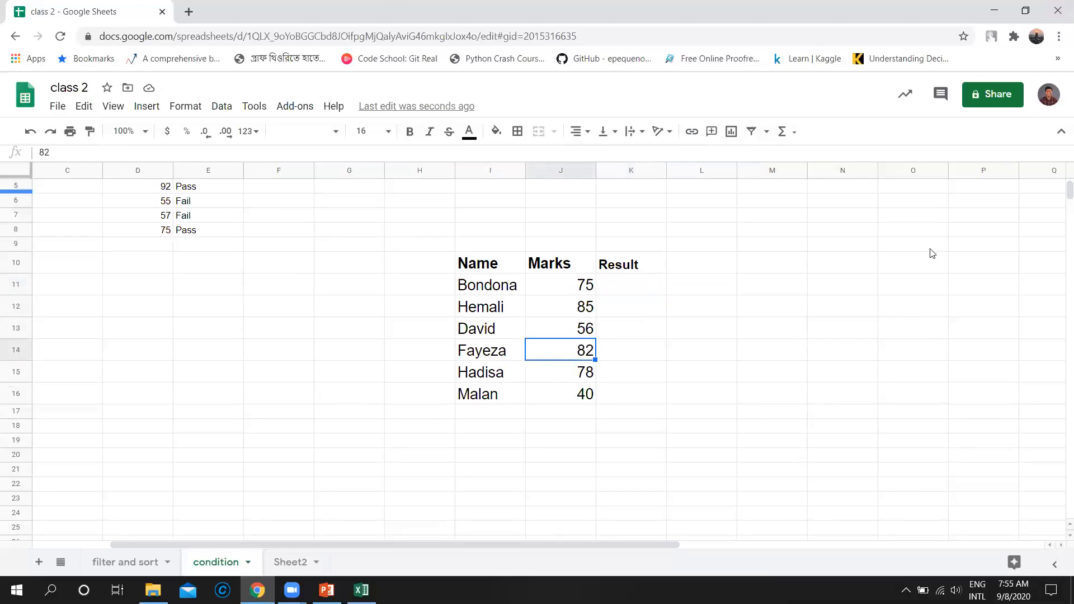
click(831, 202)
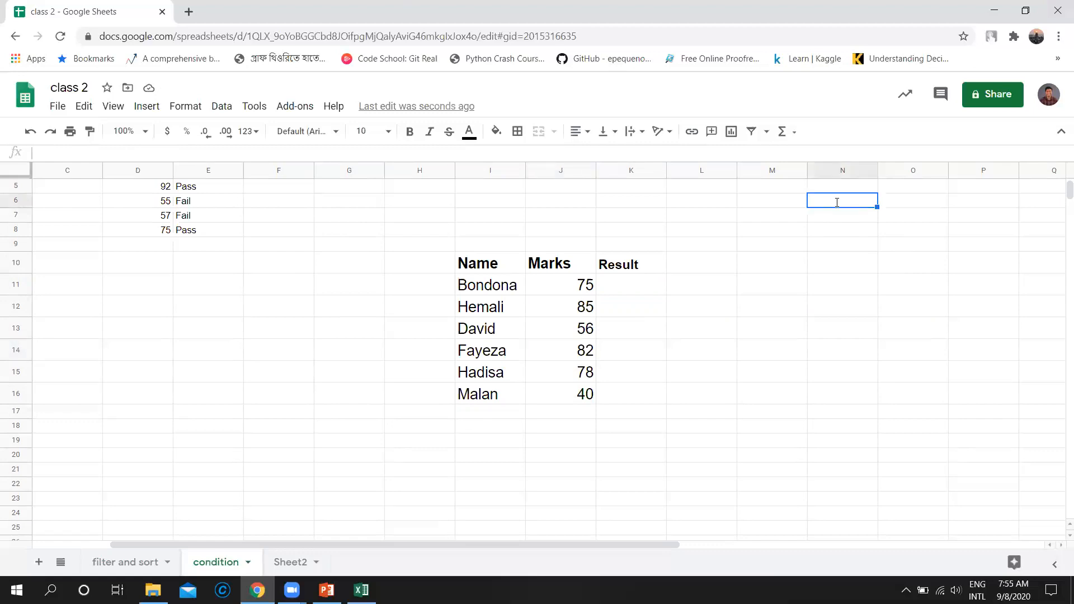
text(>80)
click(891, 204)
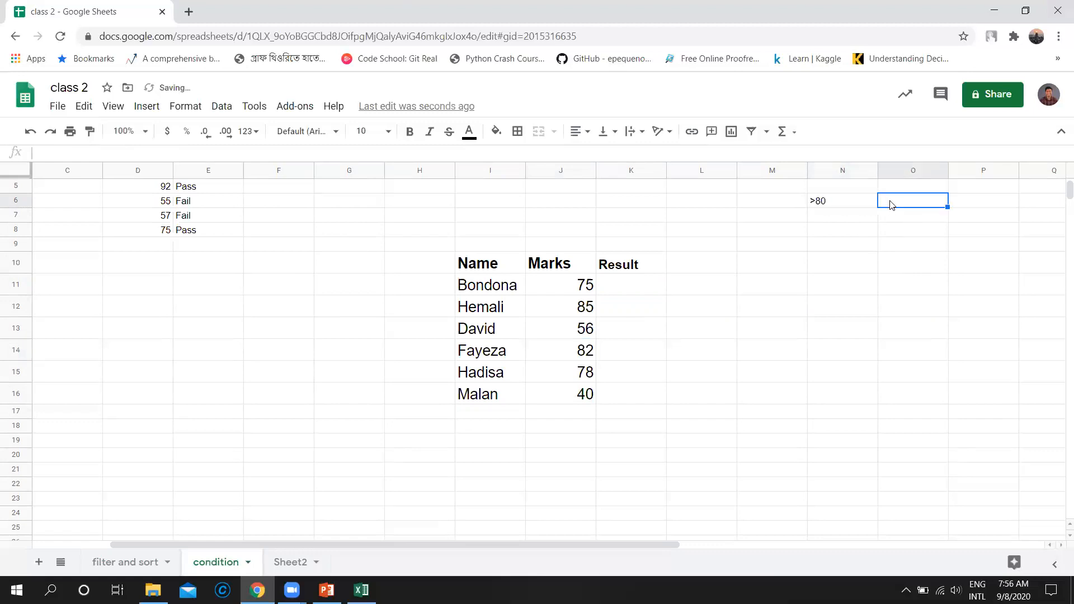
text(Distinctions)
key(BackSpace)
key(Return)
Add the second grading criterion, >=60 in N7 with the grade Pass in O7.
key(Left)
text(>=60)
key(Tab)
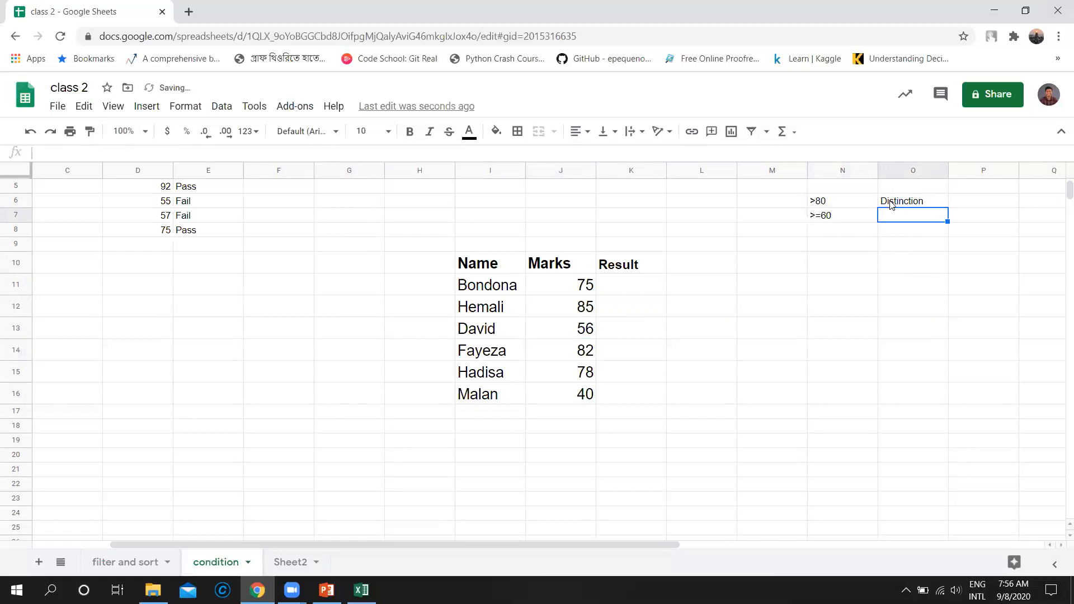
text(Pass)
key(Return)
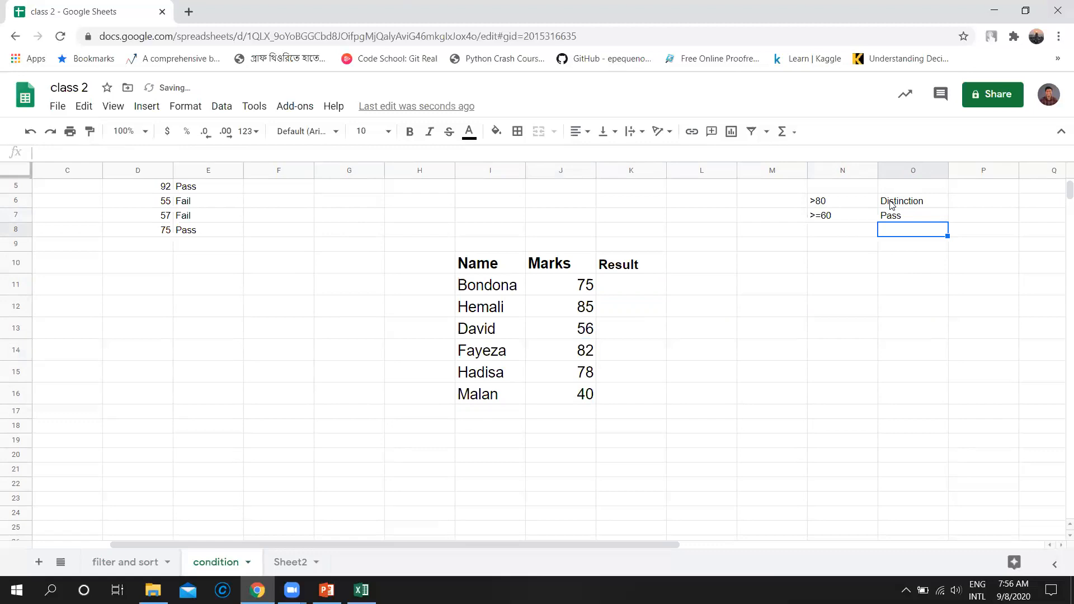
Add the third grading criterion, with the grade Fail in O8 and <60 in N8.
text(Fail)
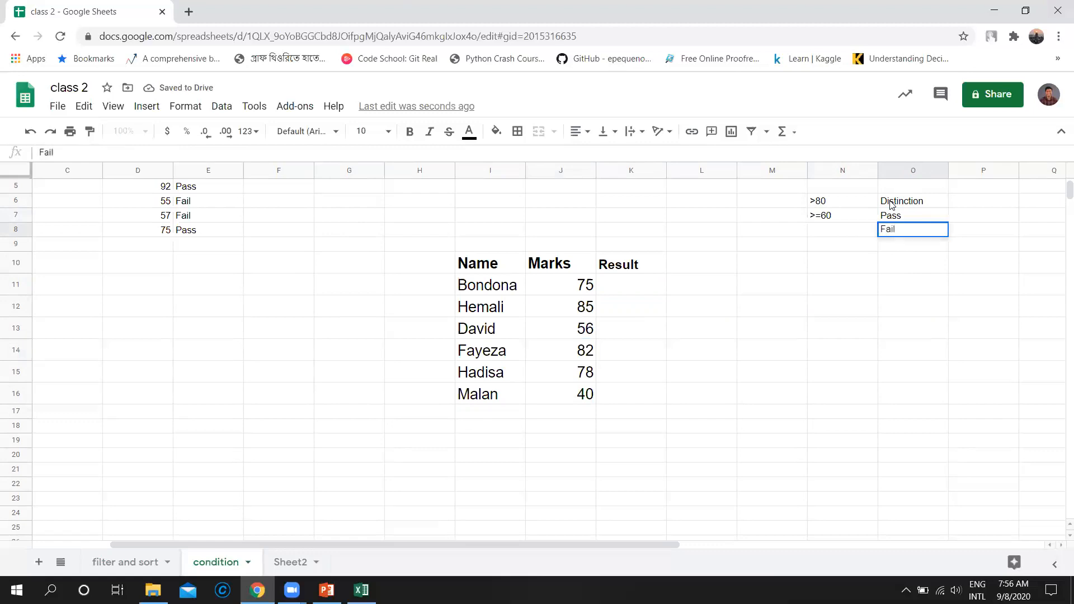
click(845, 232)
text(<)
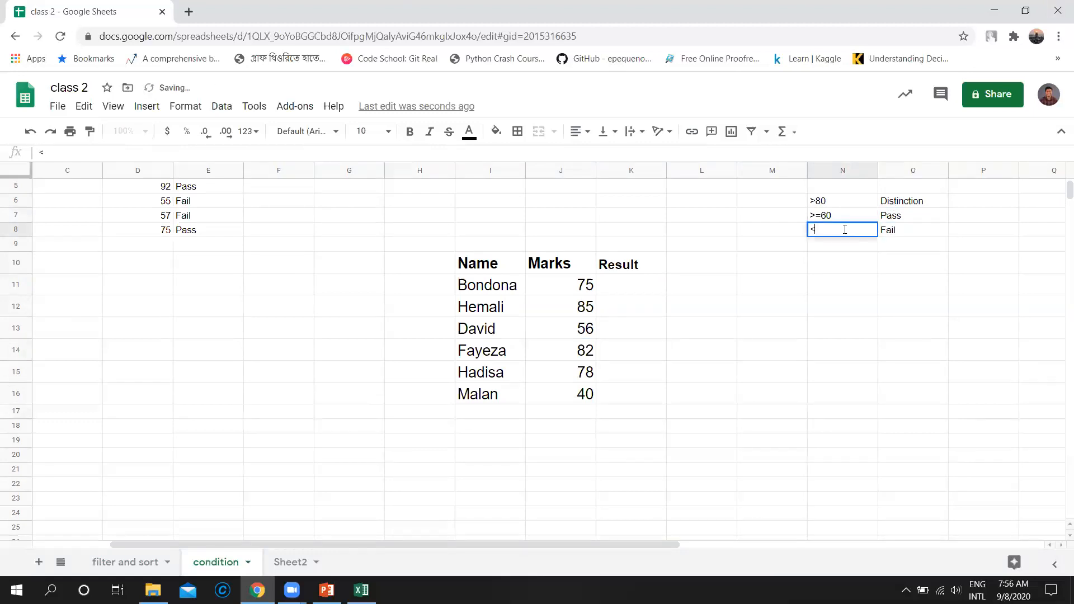
text(60)
click(920, 268)
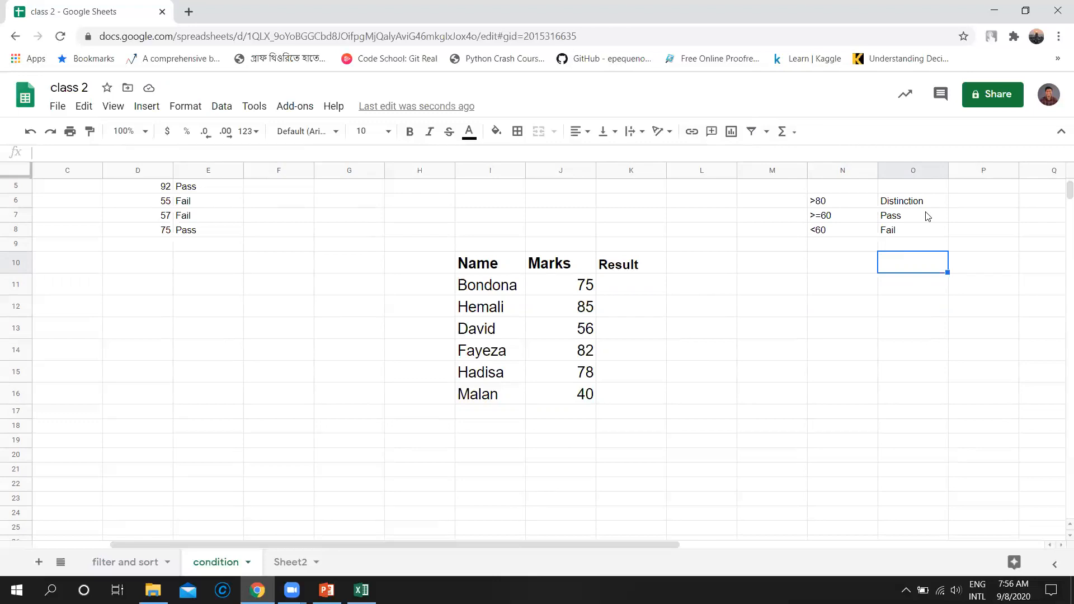
Change the Distinction criterion in N6 to >=80.
click(817, 205)
double_click(818, 205)
key(Left)
text(=)
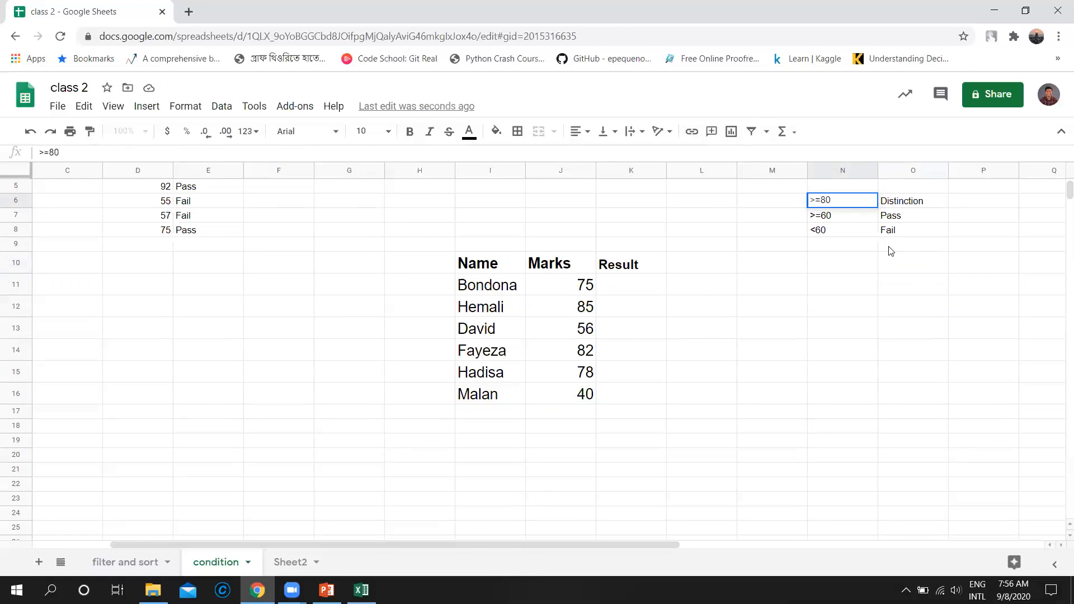
click(904, 216)
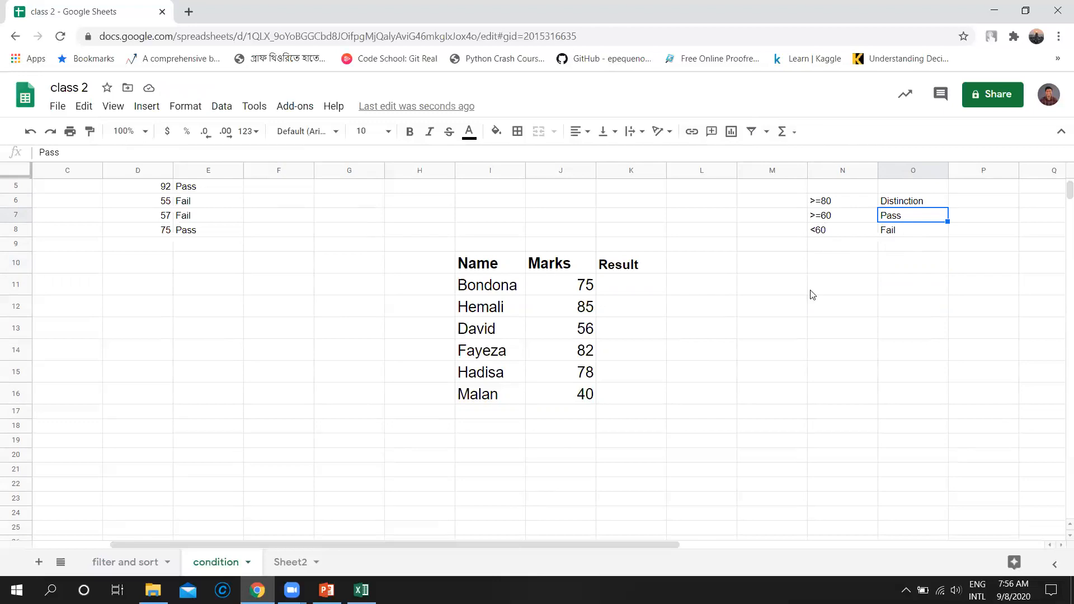
Begin the result formula in K11 with =IF(J11>=80, "Disctinction" as the first condition and its outcome.
click(635, 291)
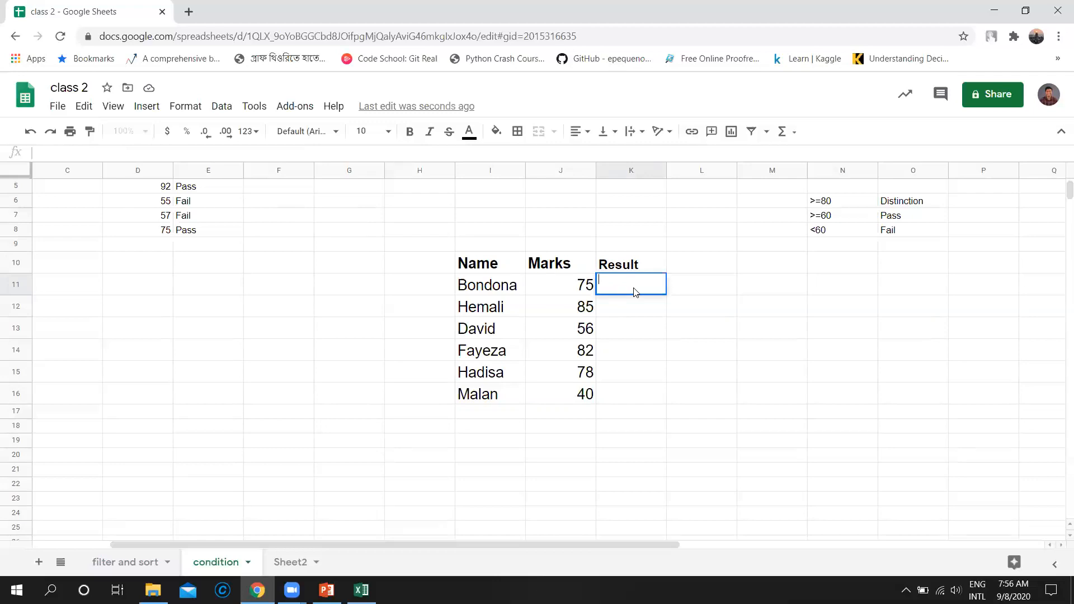
text(=if)
click(618, 307)
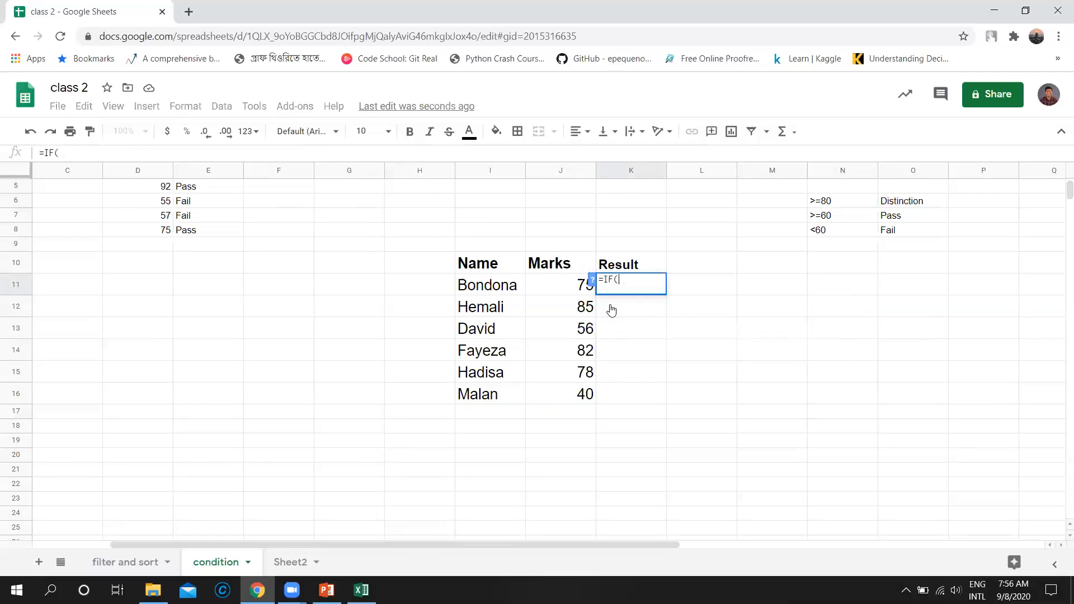
click(568, 286)
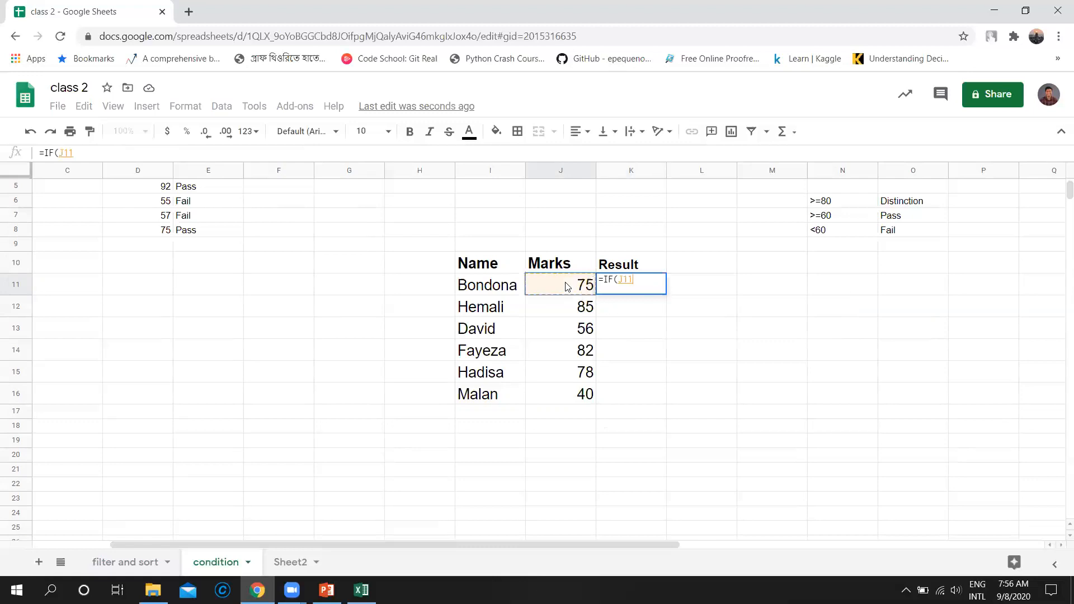
text(>80, "Disc)
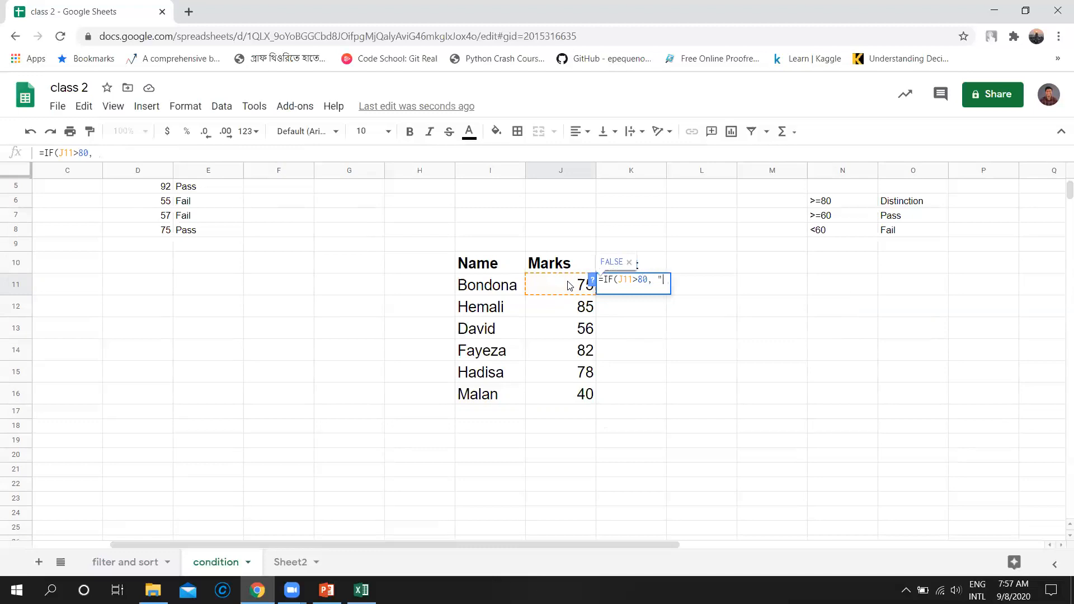
text(tinction")
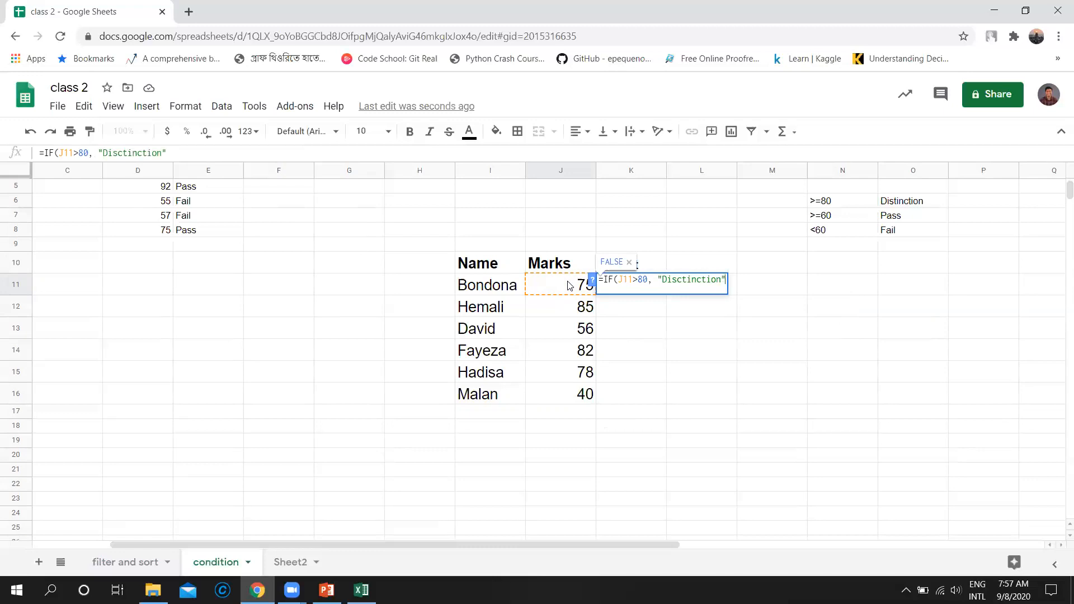
click(639, 280)
text(=)
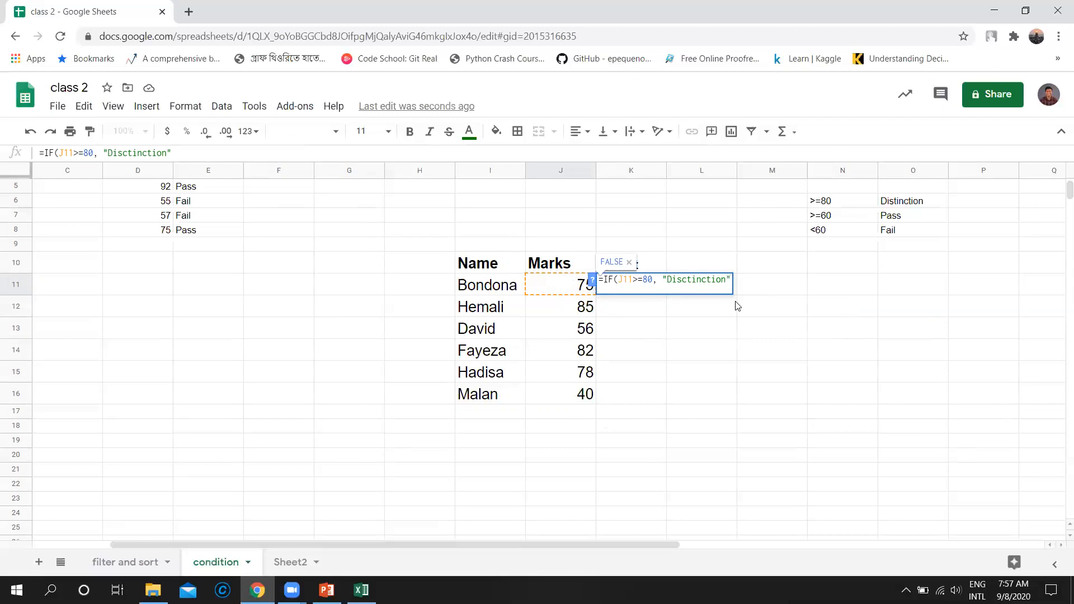
Complete the K11 formula by nesting IF(J11>=60, "Pass", "Fail") as the false case, closing both brackets and committing it.
text(,)
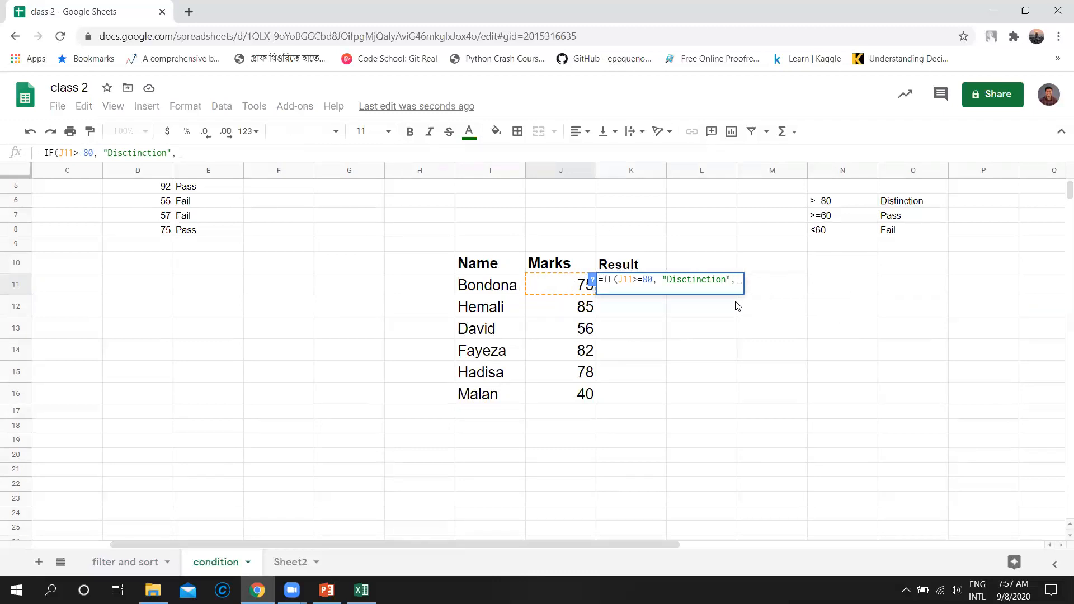
key(BackSpace)
text(if)
click(736, 306)
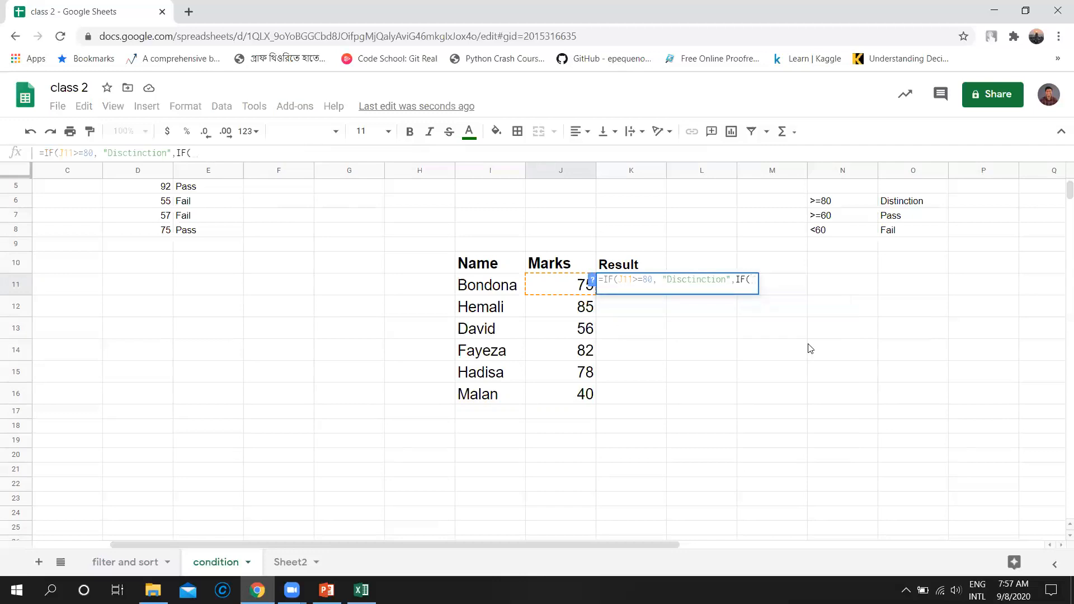
click(566, 288)
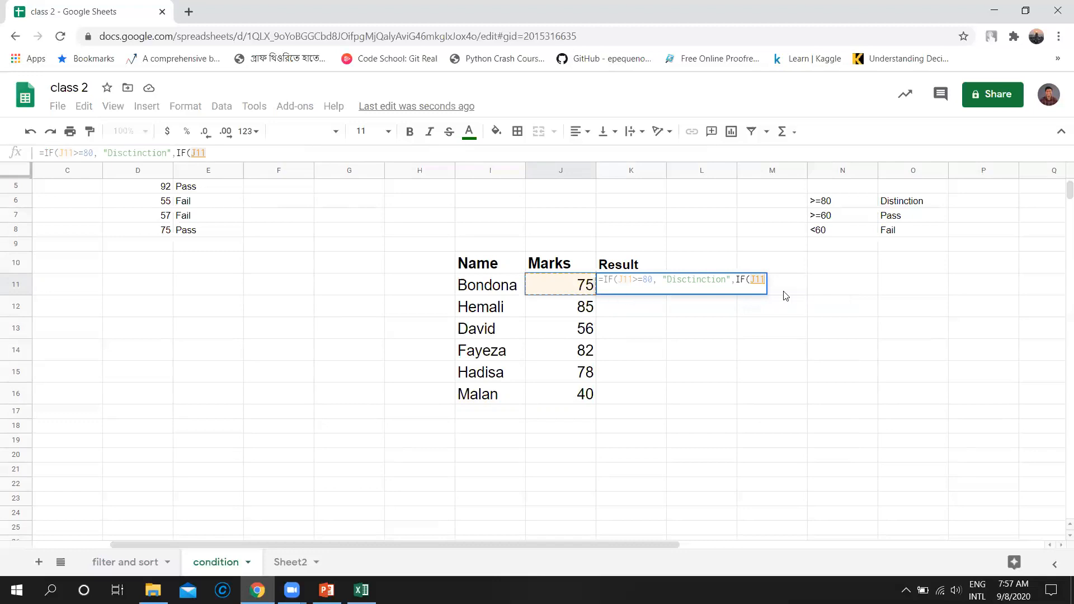
text(>=)
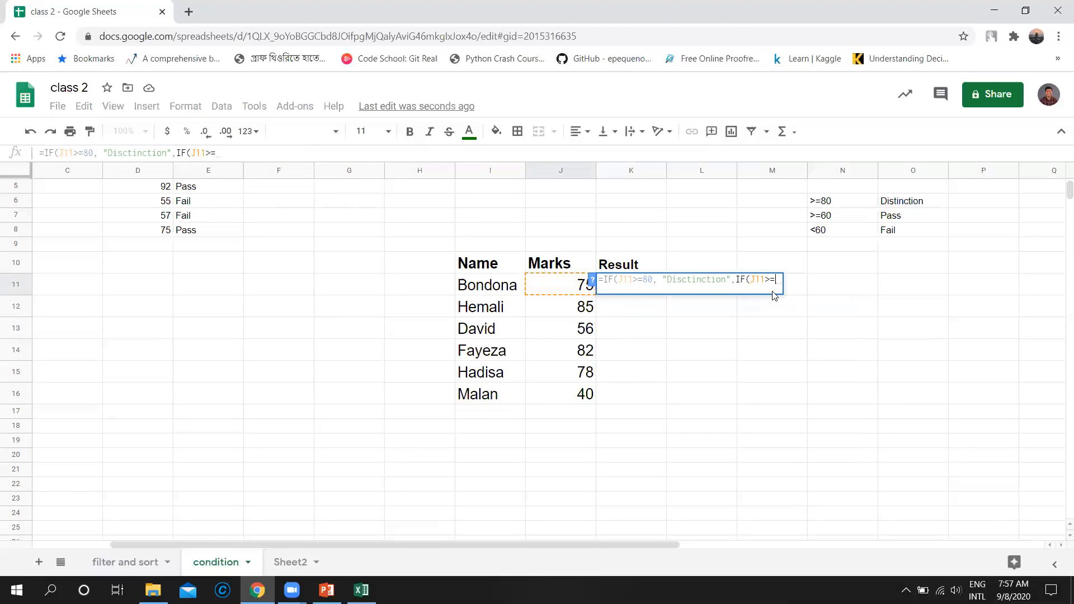
text(60, )
text("Pa)
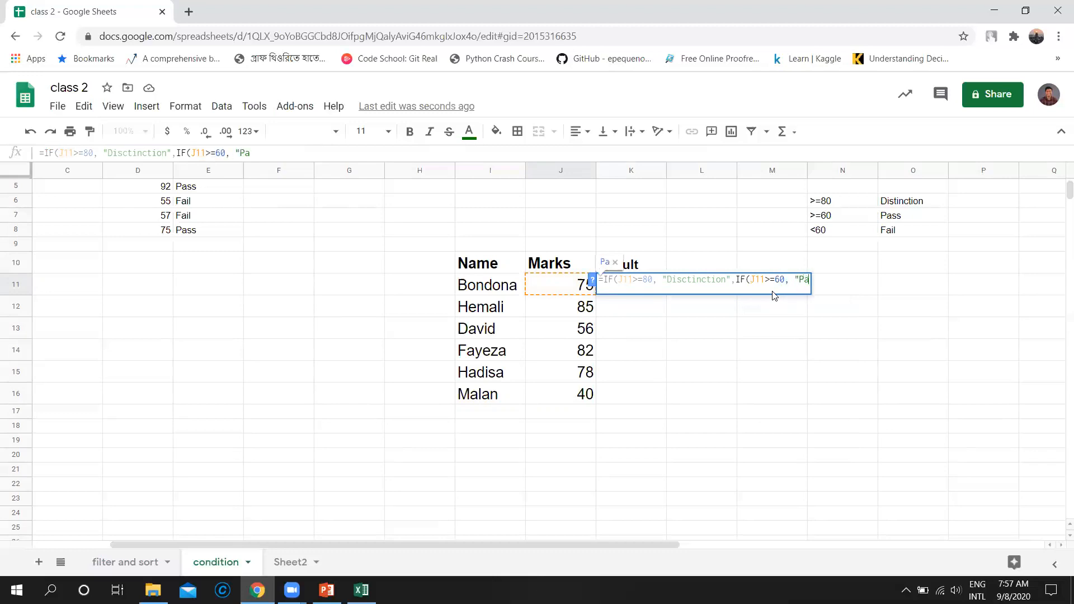
text(ss", "Fail")
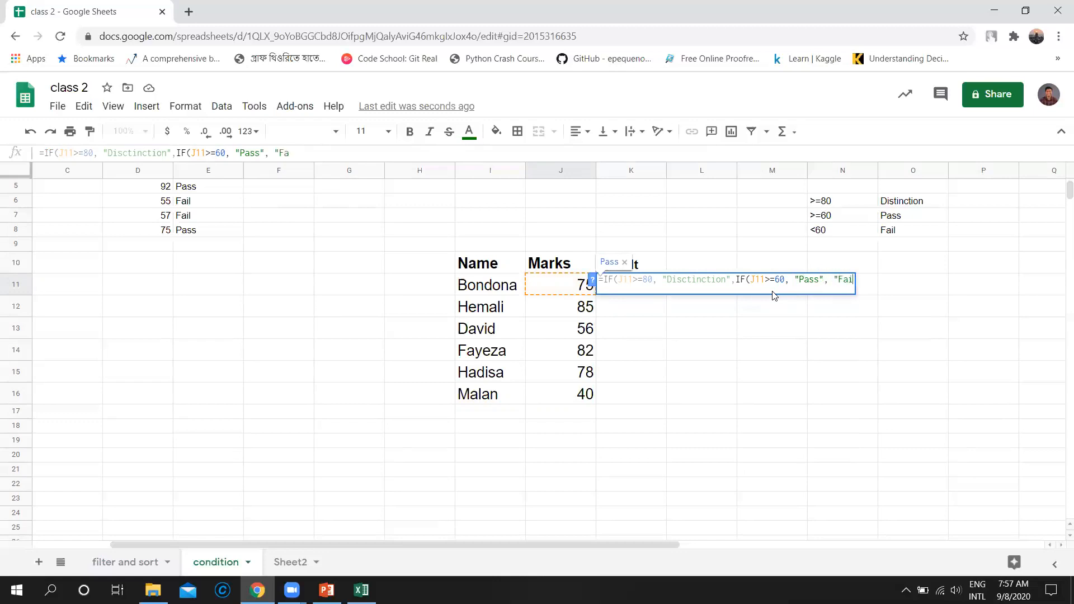
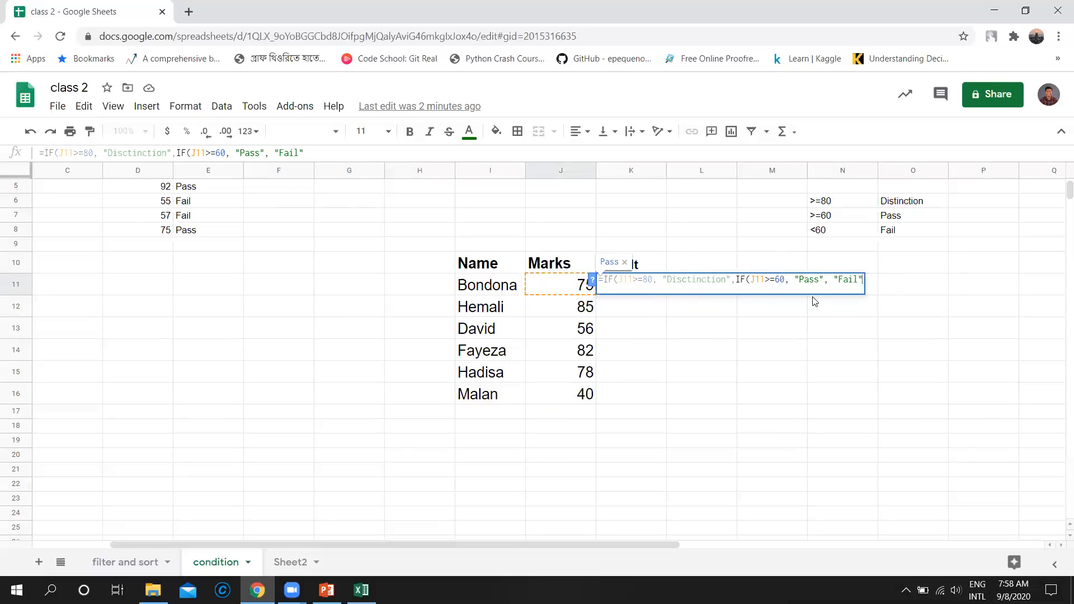
text()))
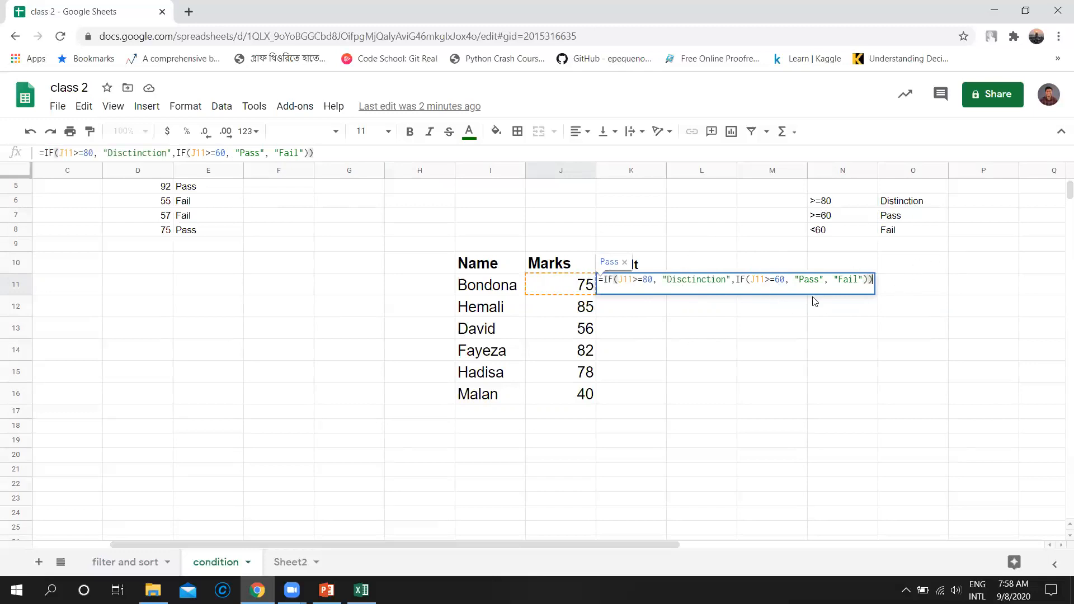
click(749, 279)
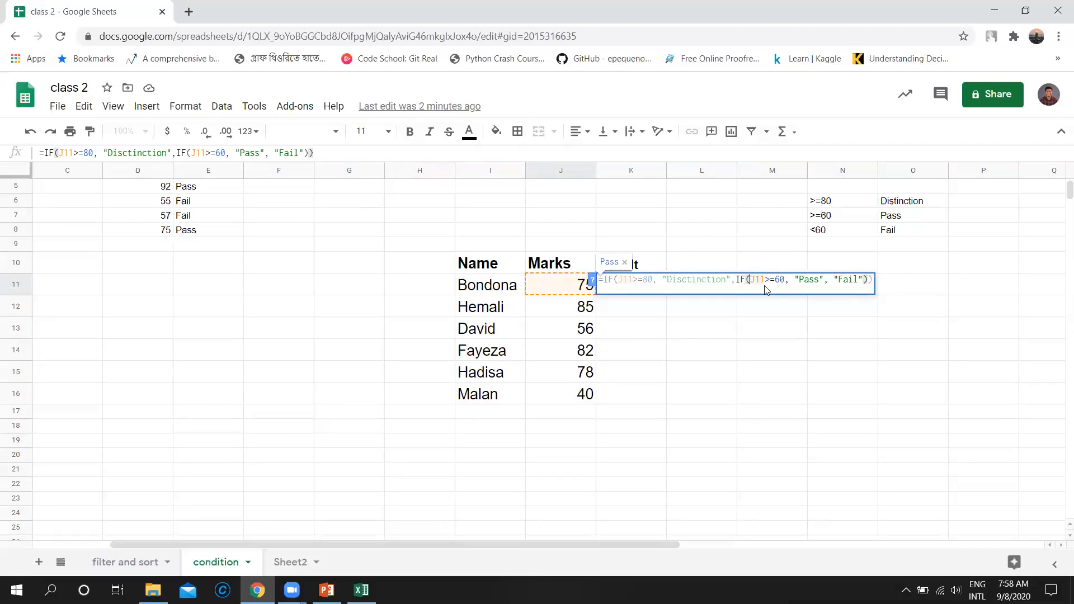
click(871, 279)
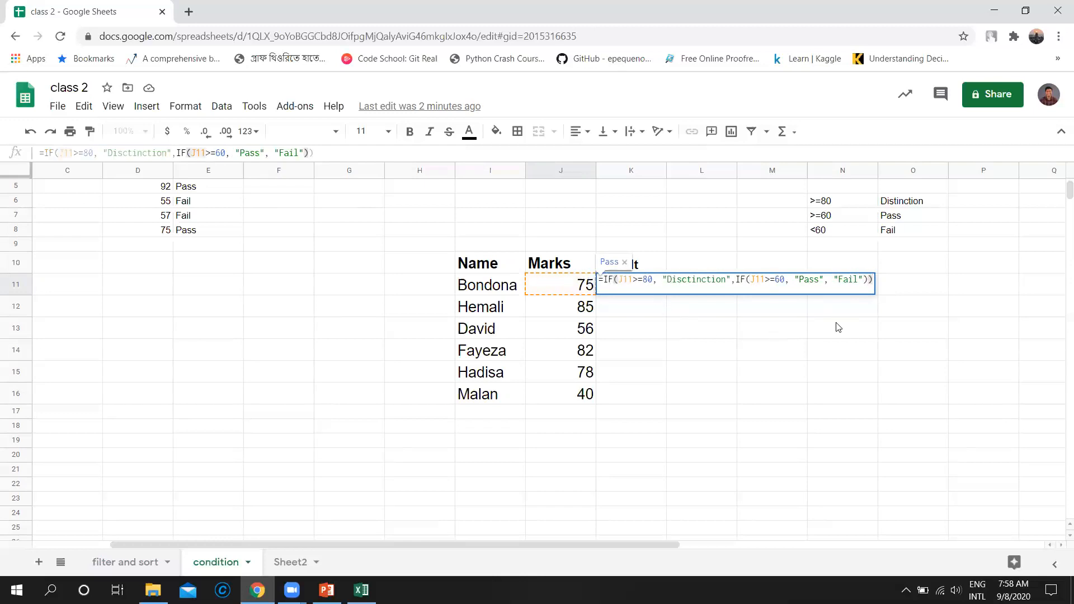
key(Return)
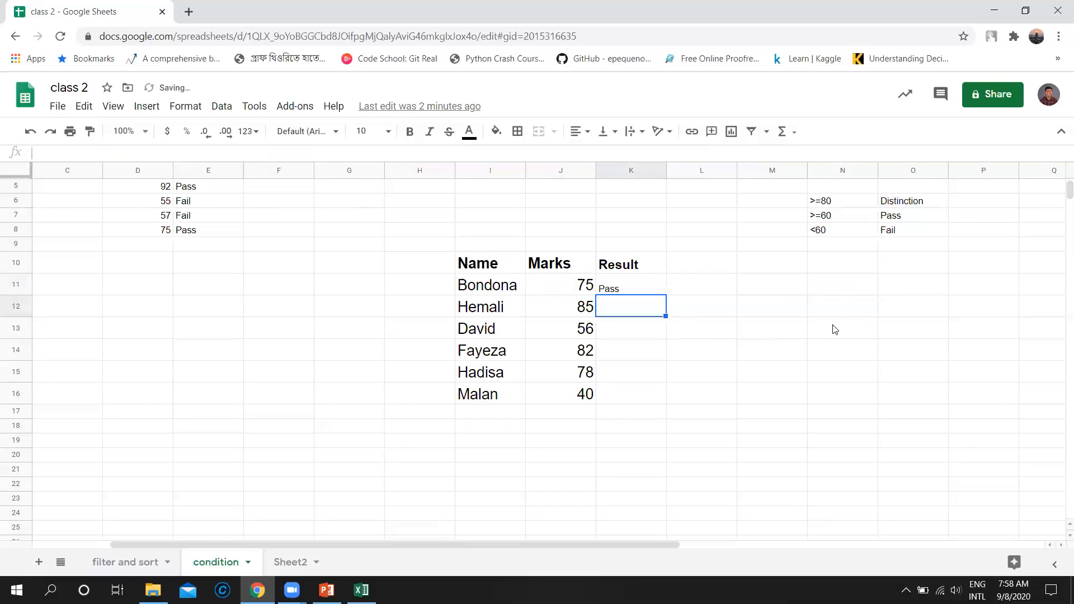
Review the marks in J12 and J14 and the result cells K12:K16 awaiting the formula.
click(641, 282)
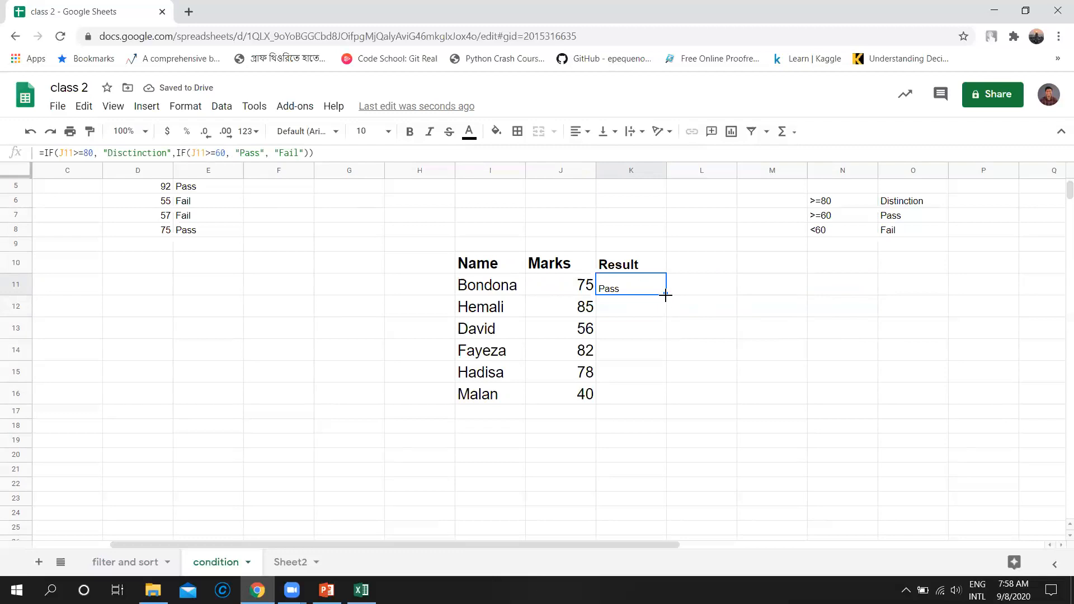
click(577, 309)
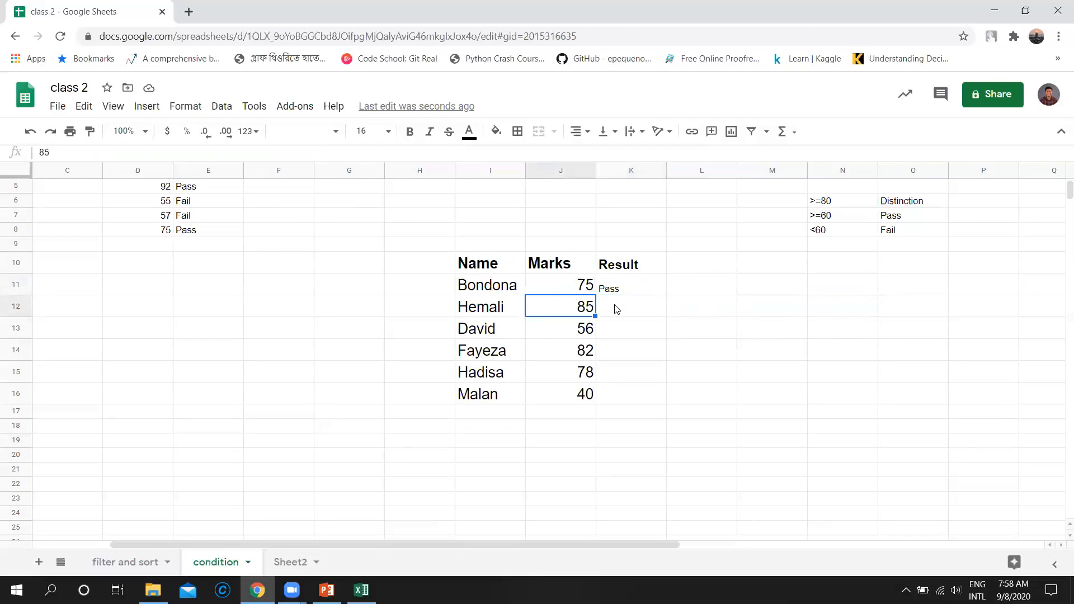
click(613, 309)
click(580, 354)
click(618, 352)
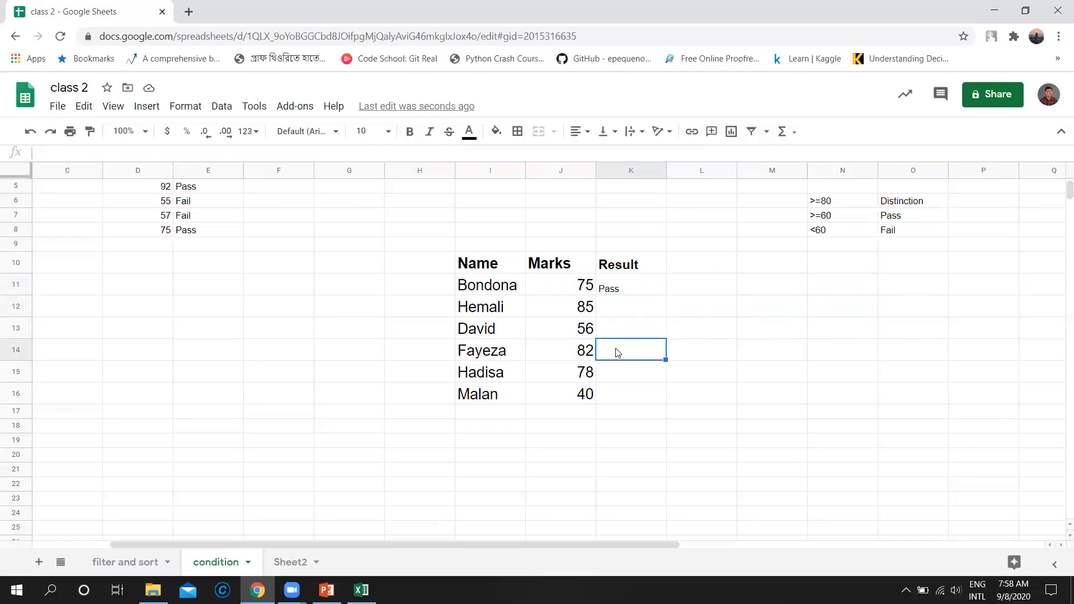
click(618, 331)
click(619, 392)
click(626, 369)
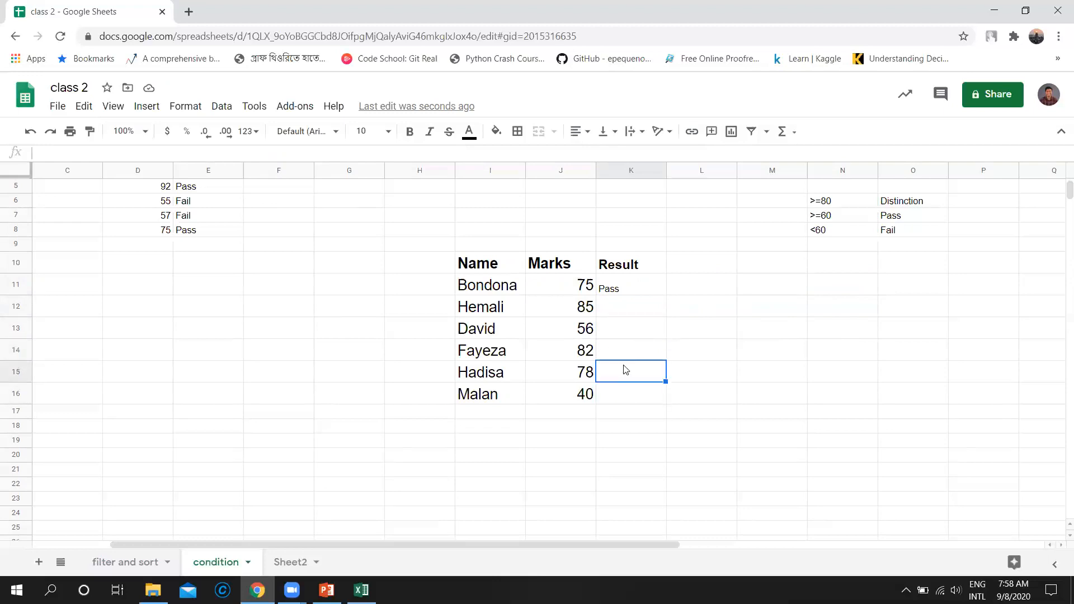
Fill the nested IF formula from K11 down to K16 and check the copied formulas in K12 and K13.
click(636, 287)
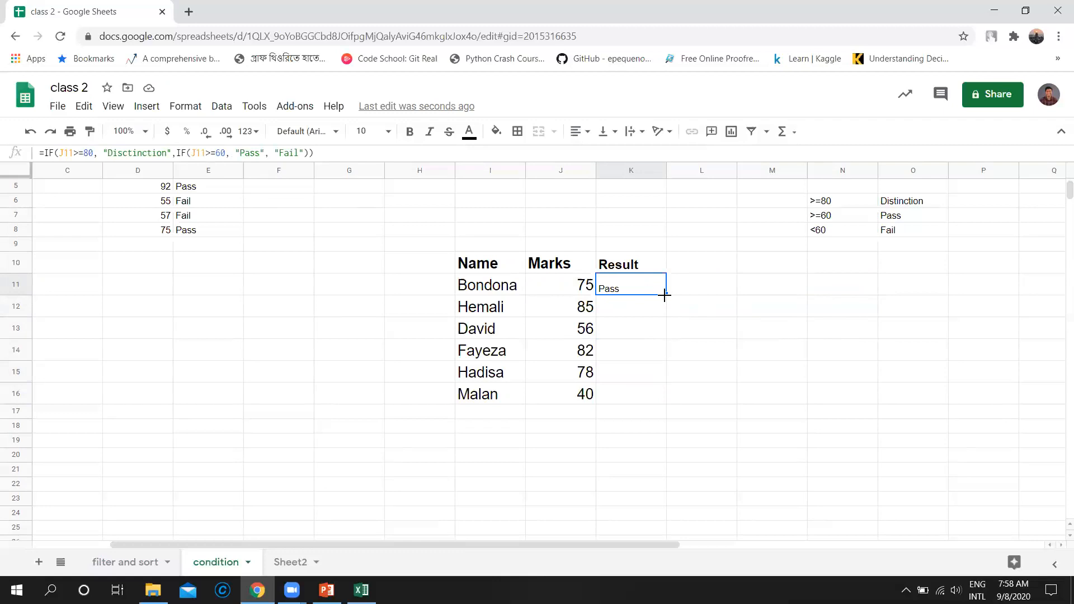
drag(664, 296, 662, 387)
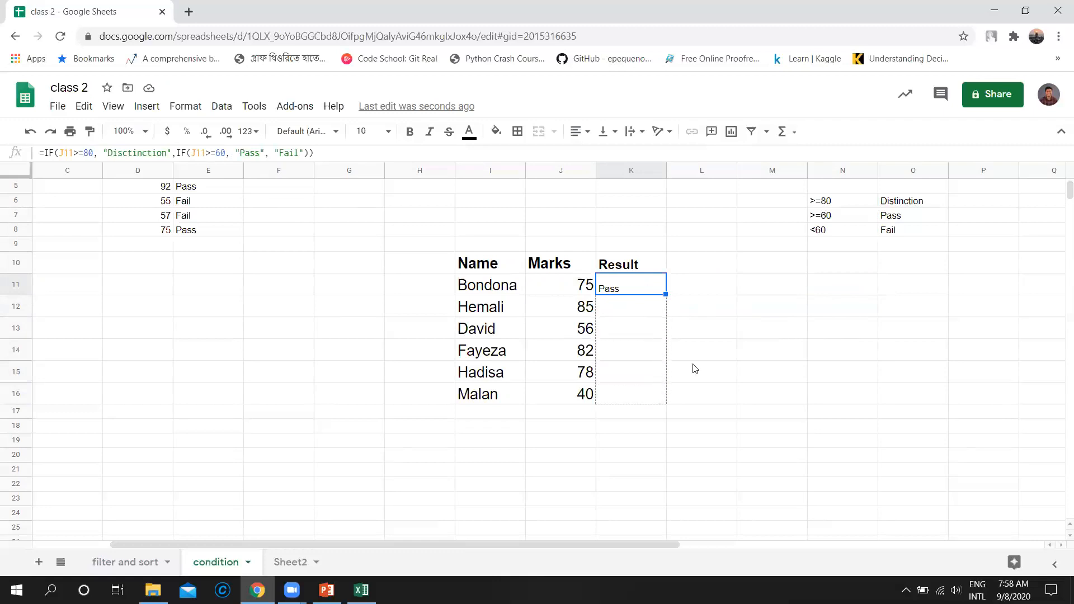
click(745, 329)
click(620, 310)
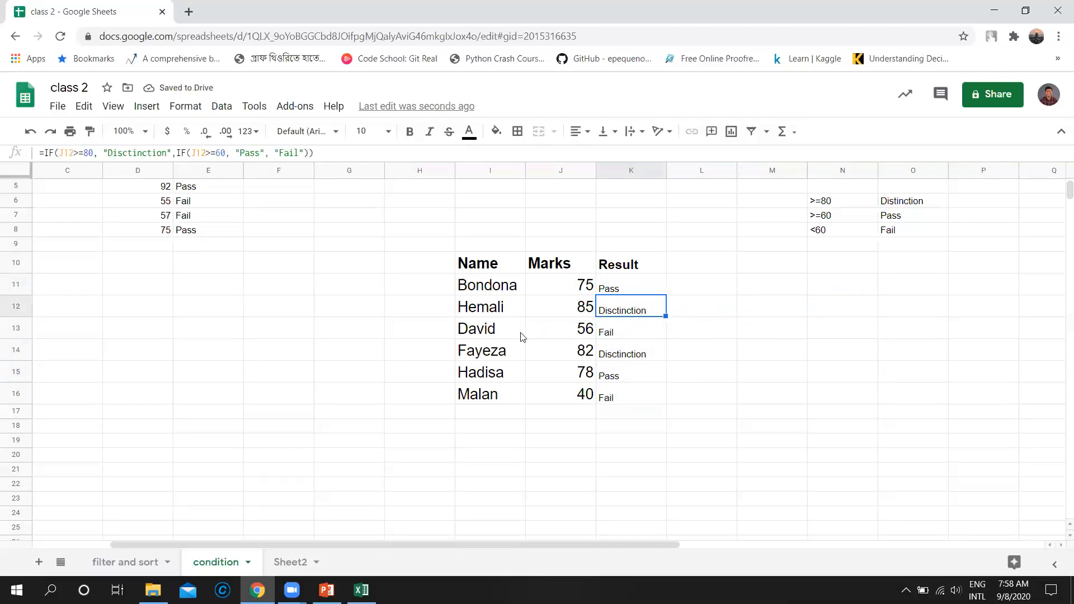
click(627, 334)
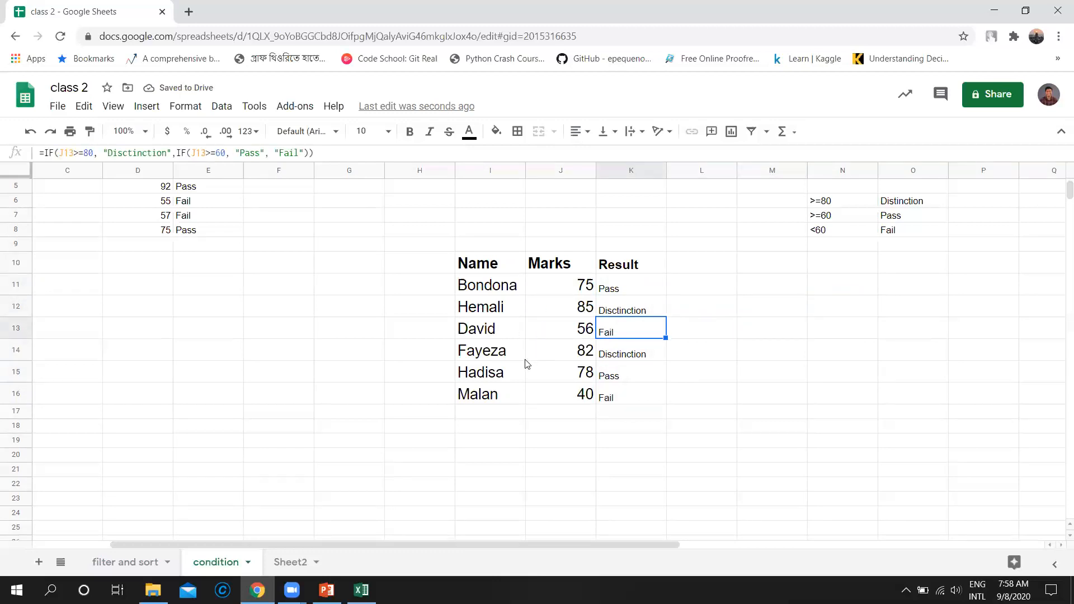
Check the copied nested IF formulas in result cells K14, K15 and K16.
click(627, 358)
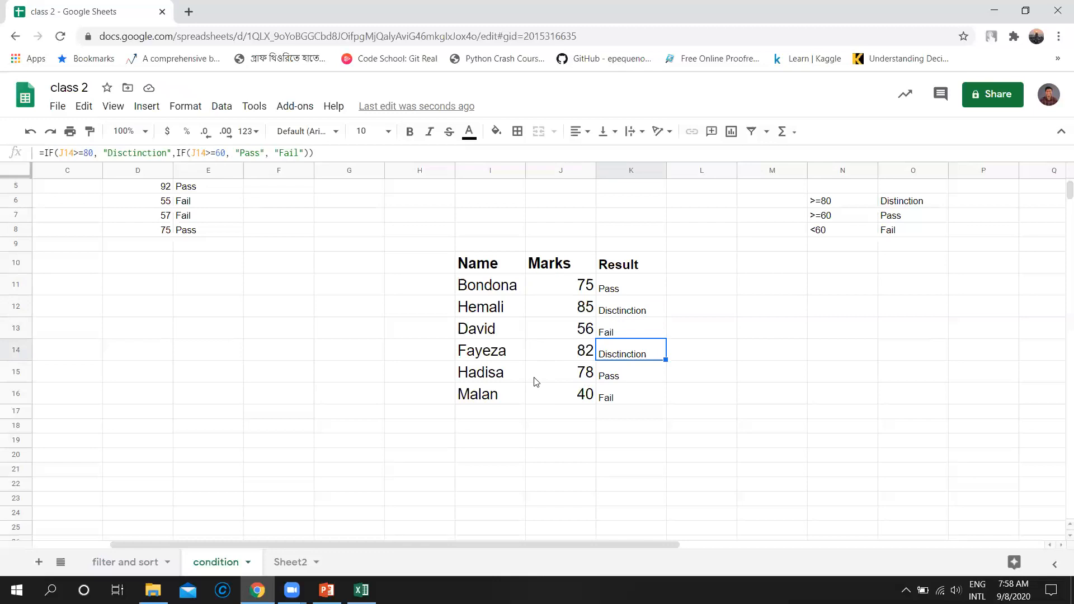
click(616, 379)
click(646, 394)
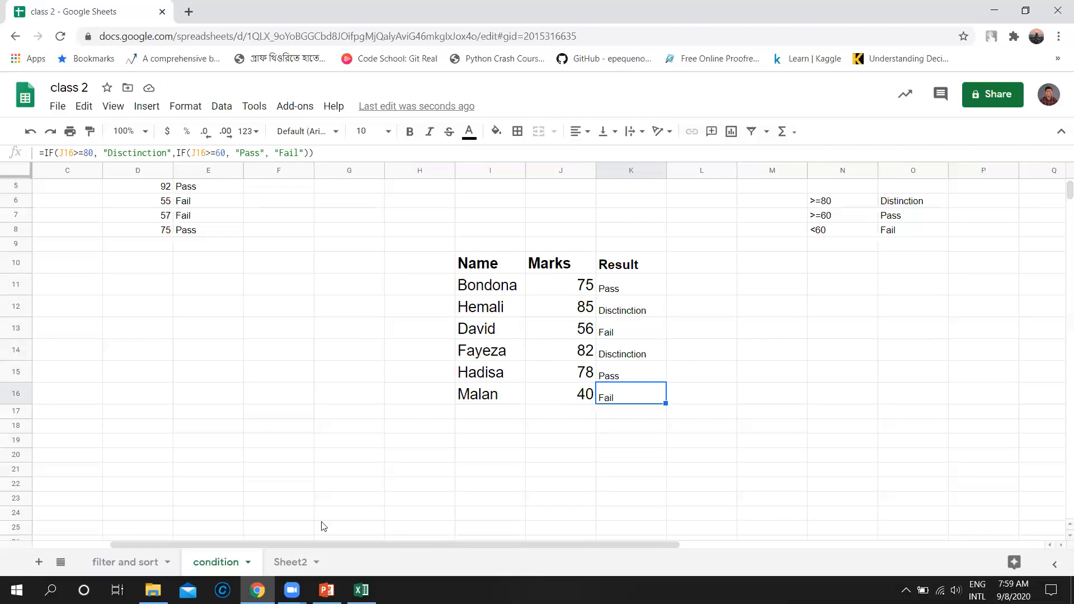
Switch to the Class_Work.xlsx workbook in Excel and open the Logical Function sheet.
mouse_move(362, 590)
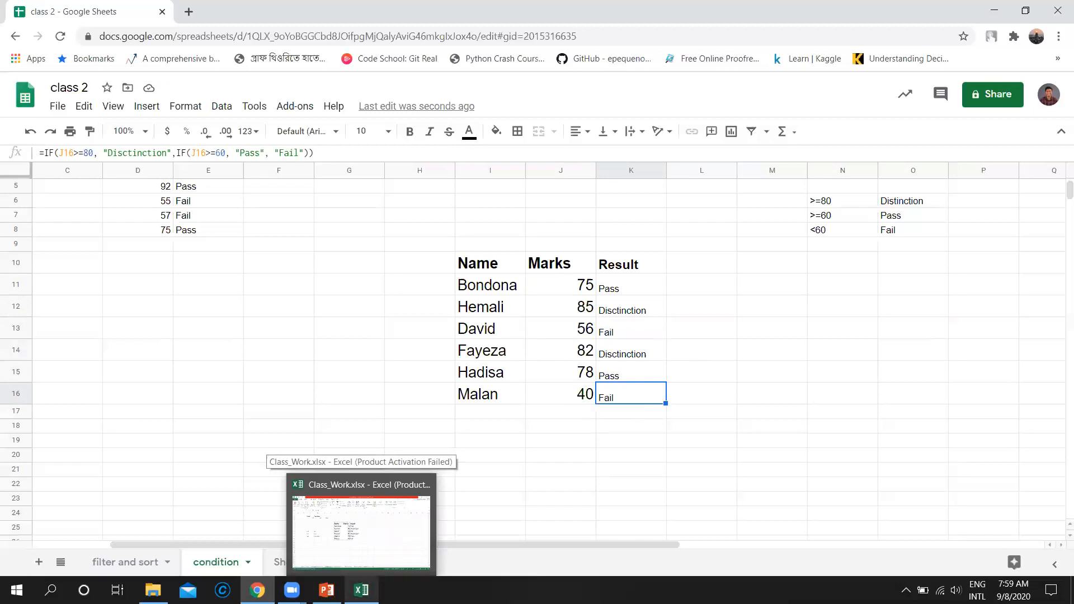
click(361, 532)
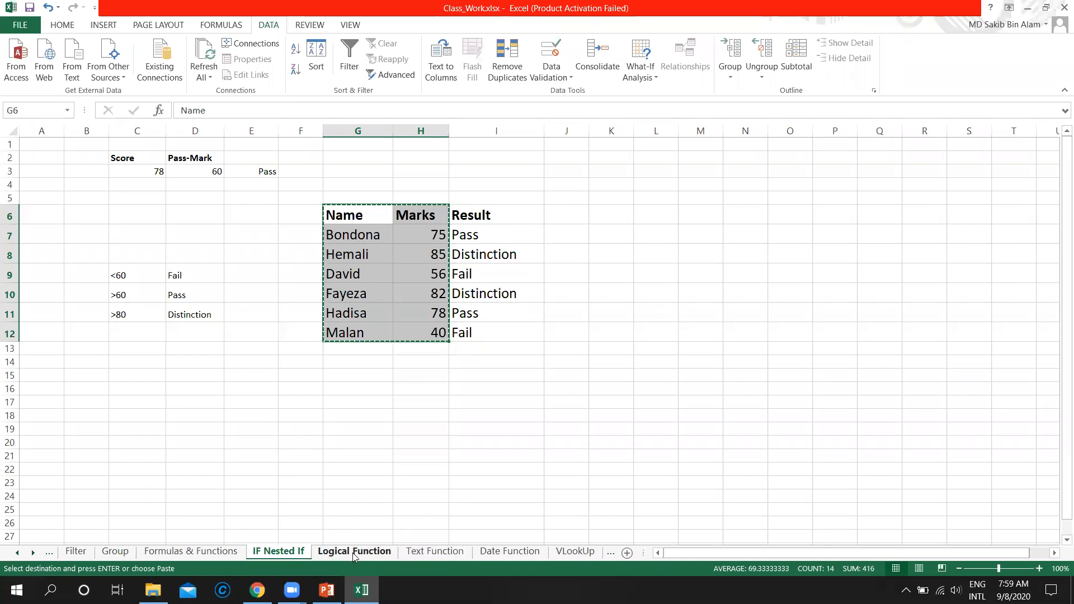
click(372, 552)
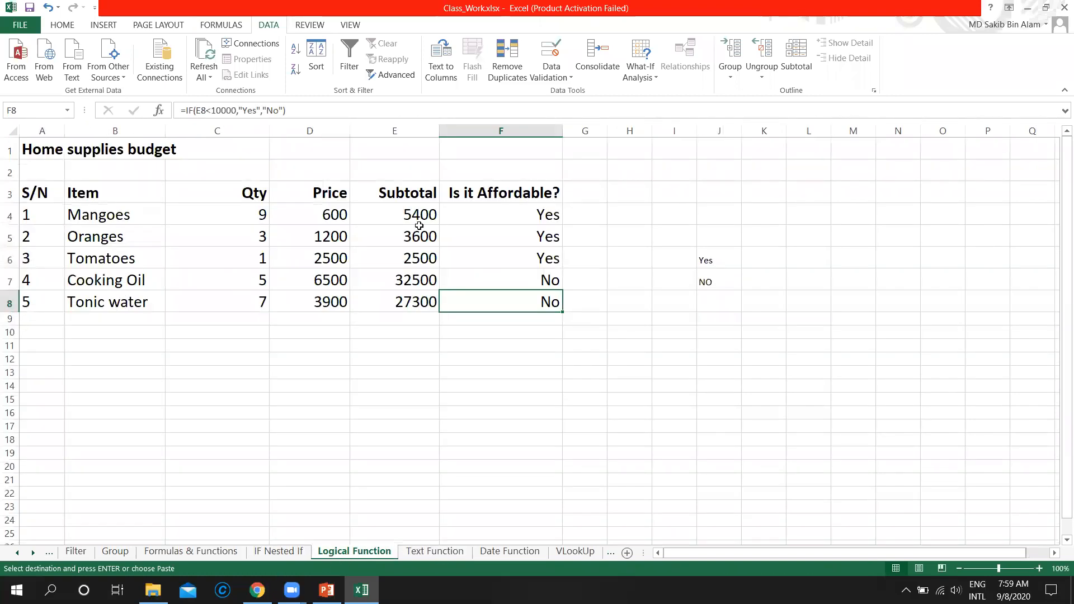
Examine the Mangoes row's quantity, price, subtotal formula and affordability formula, plus the affordability formula for Oranges.
click(540, 214)
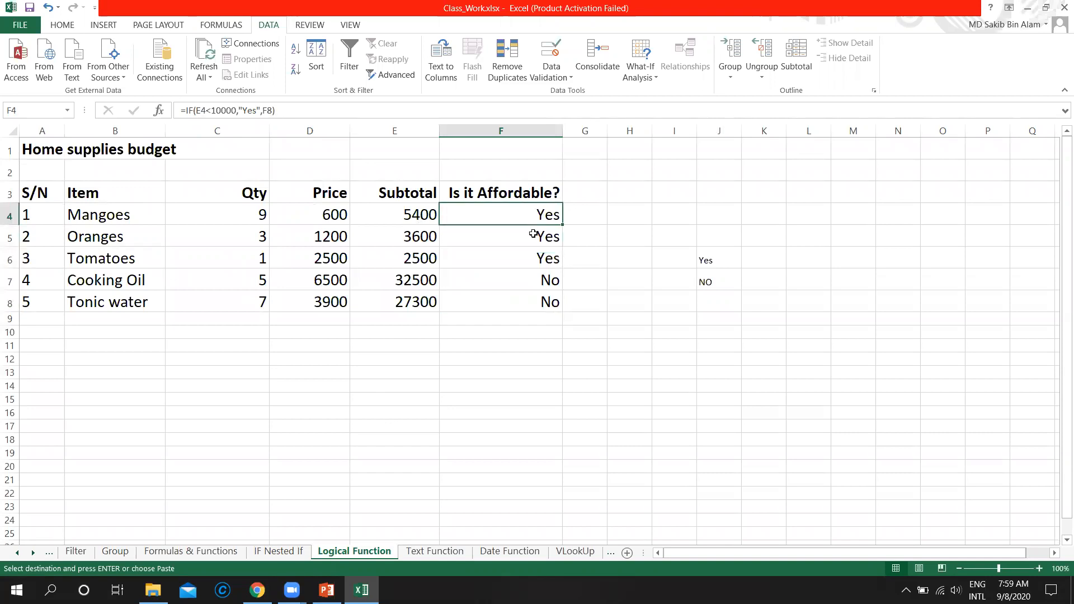
click(129, 222)
click(199, 222)
click(311, 221)
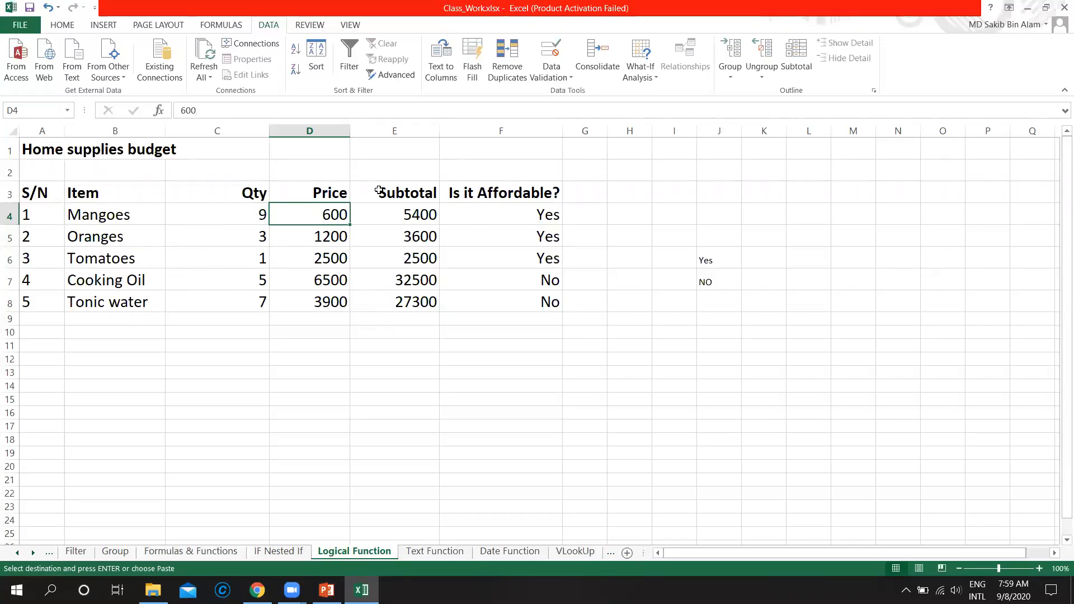
click(517, 210)
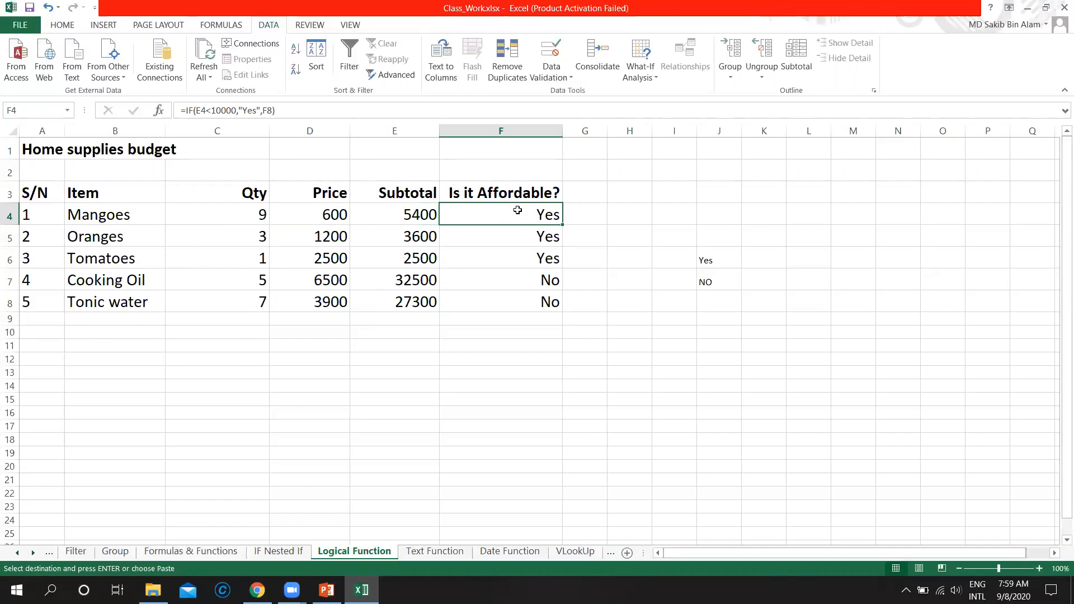
click(417, 219)
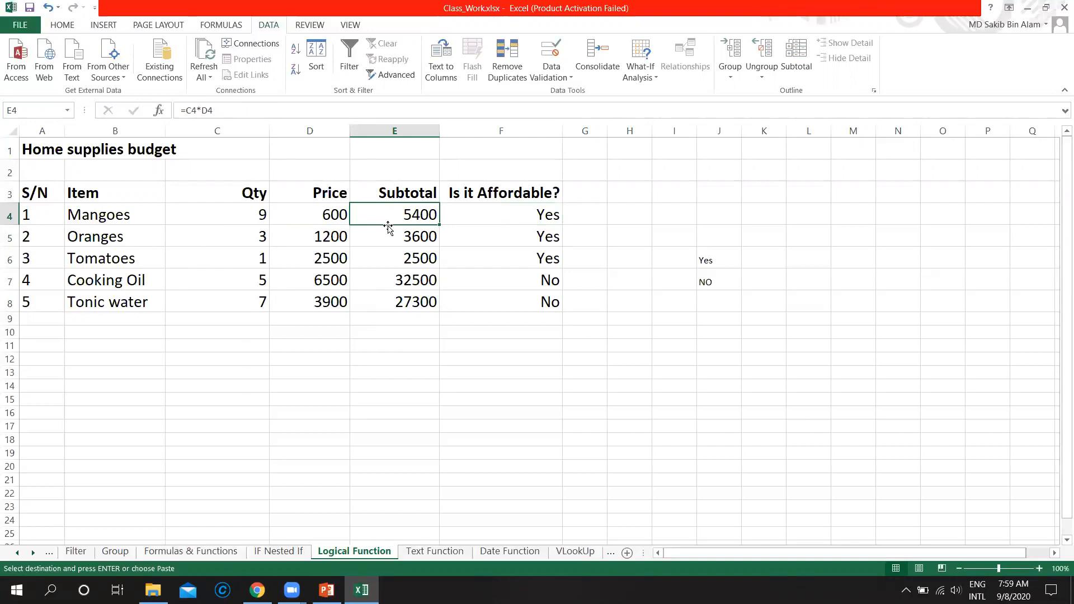
click(531, 215)
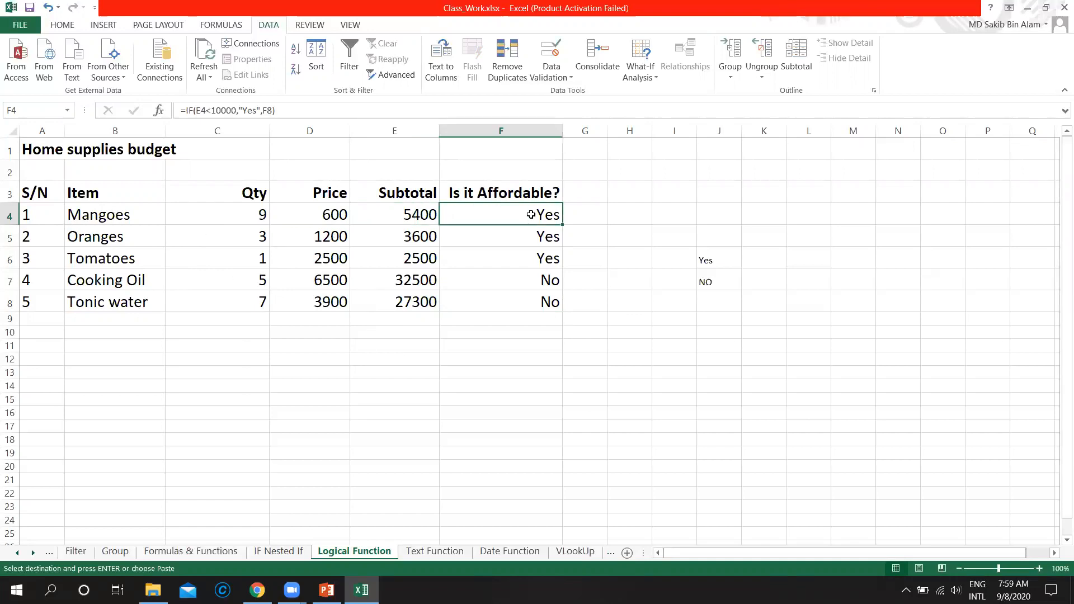
click(401, 215)
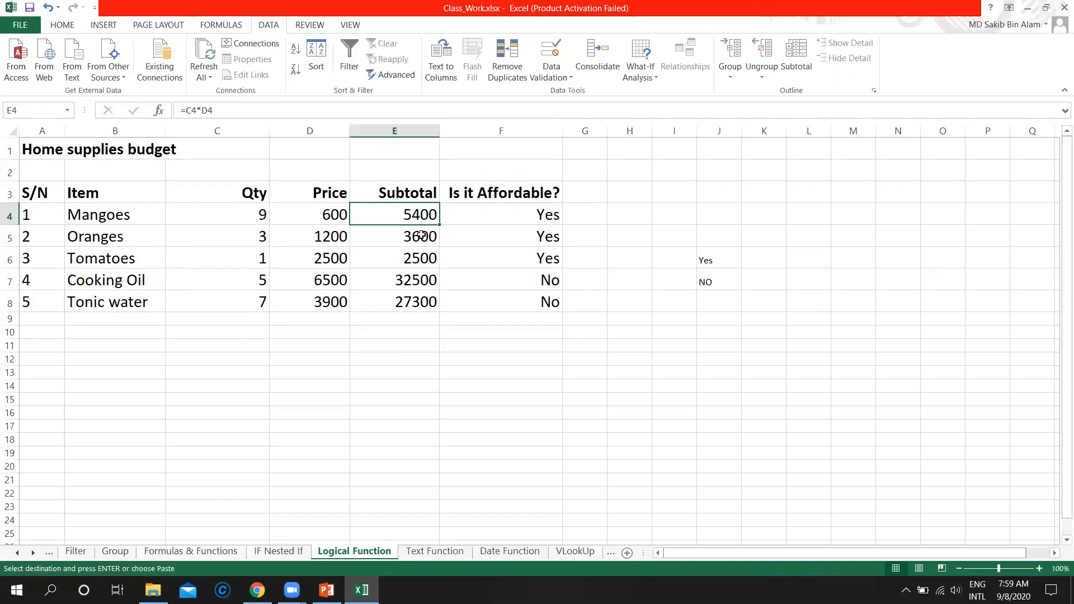
click(519, 227)
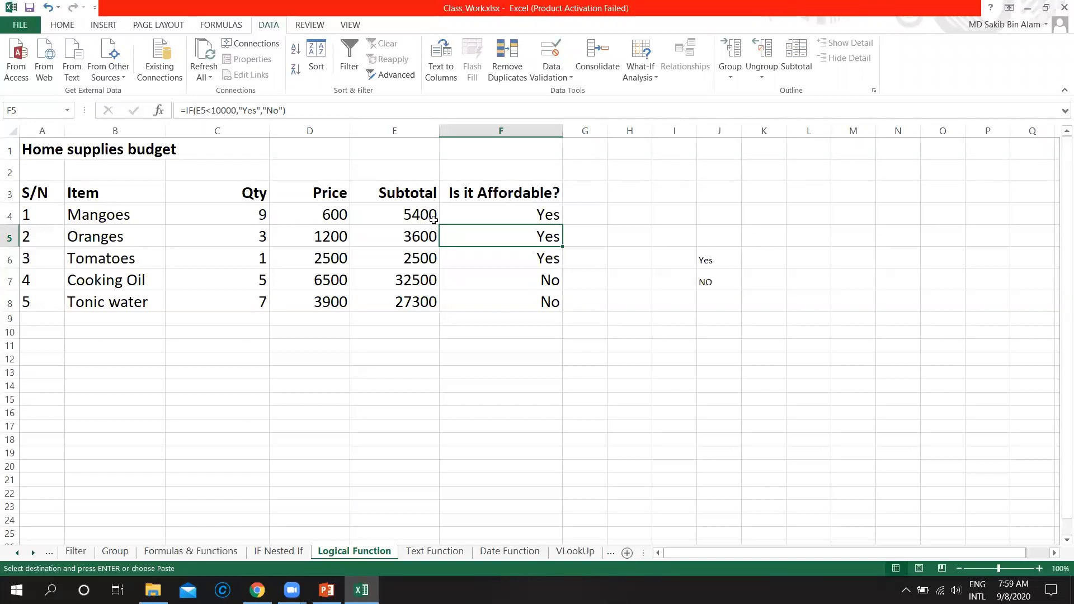
Compare the Cooking Oil subtotal with the "Is it Affordable?" formulas in F4:F8, rechecking F4 against its subtotal in E4.
click(427, 283)
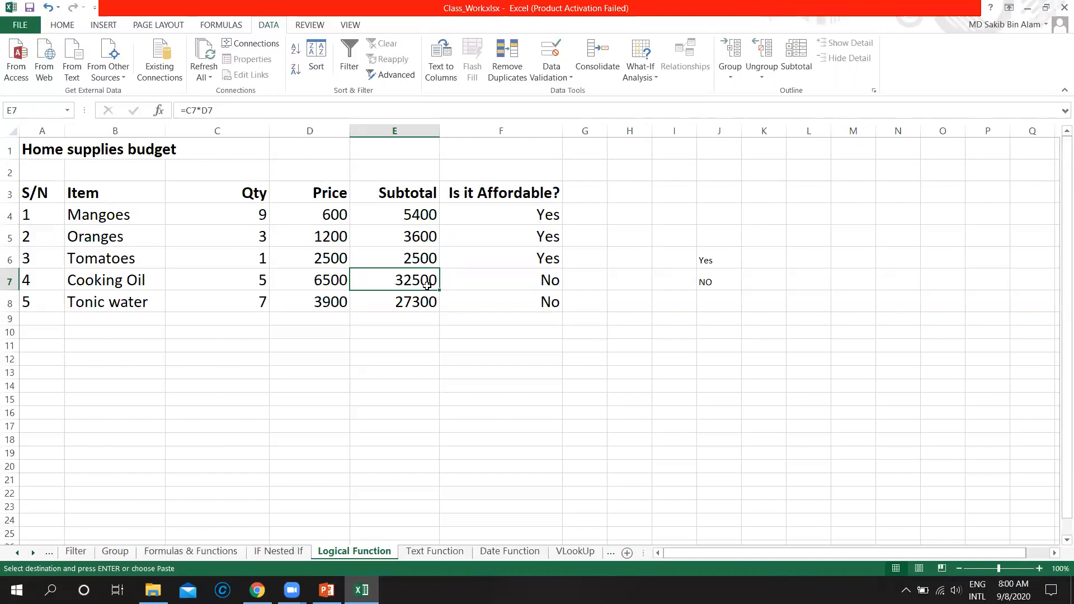
click(491, 278)
click(494, 294)
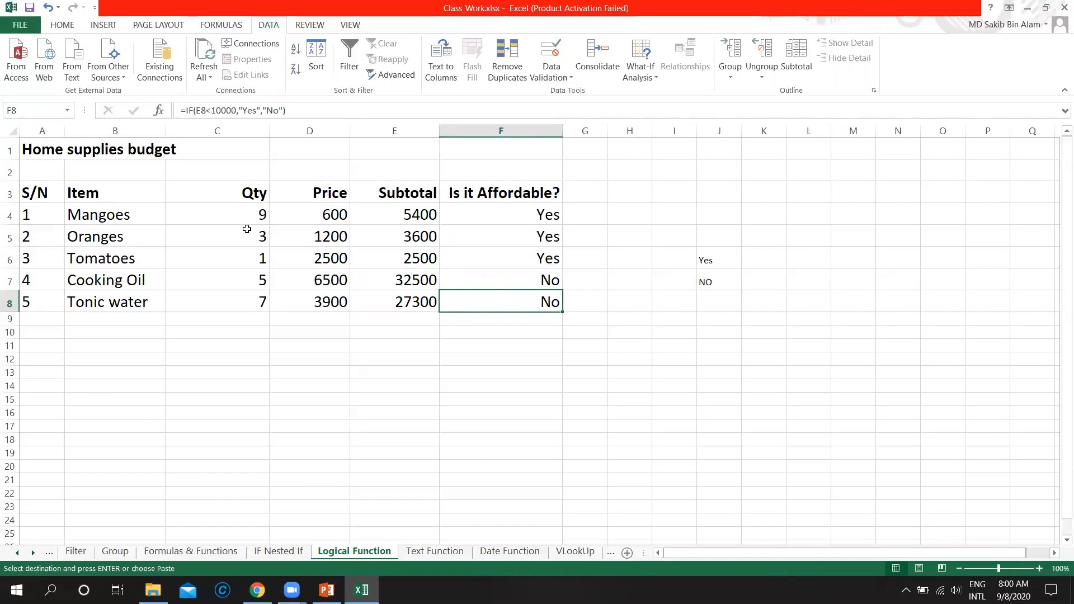
drag(492, 213, 499, 240)
click(495, 260)
click(498, 279)
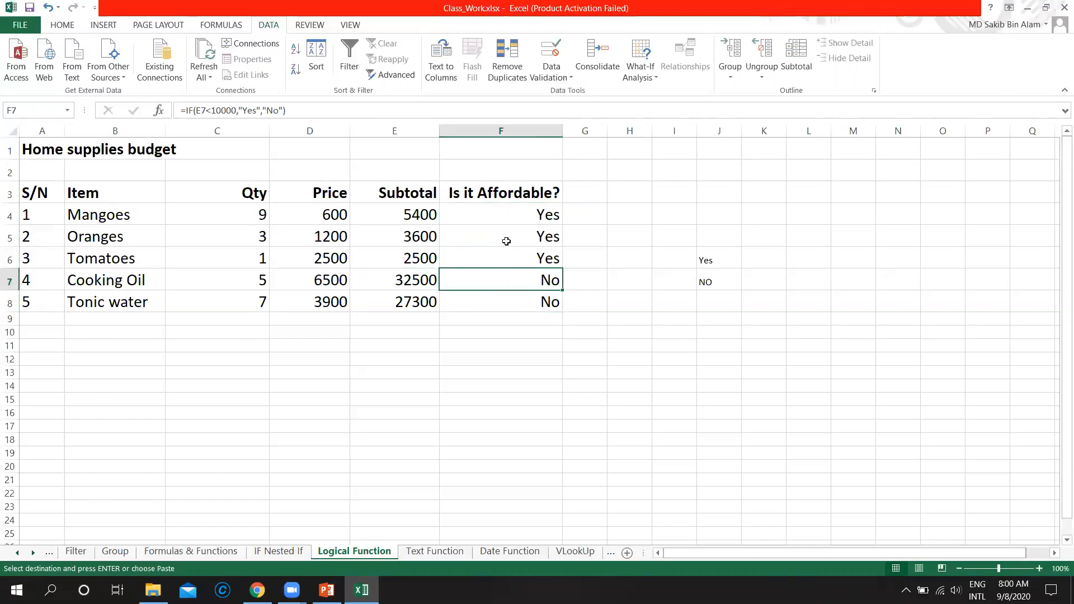
click(519, 215)
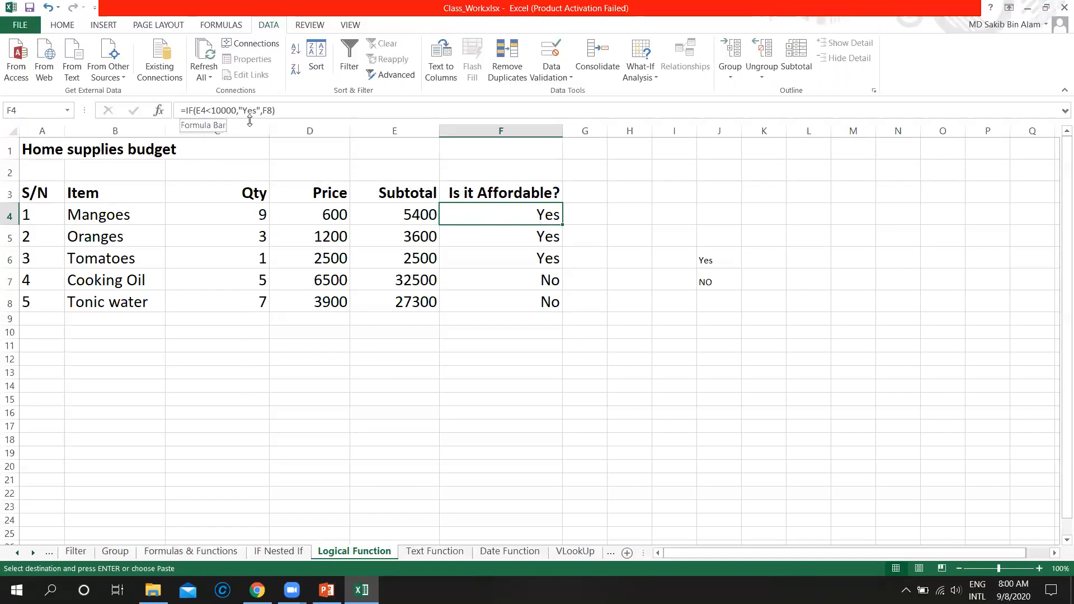
click(391, 213)
click(471, 215)
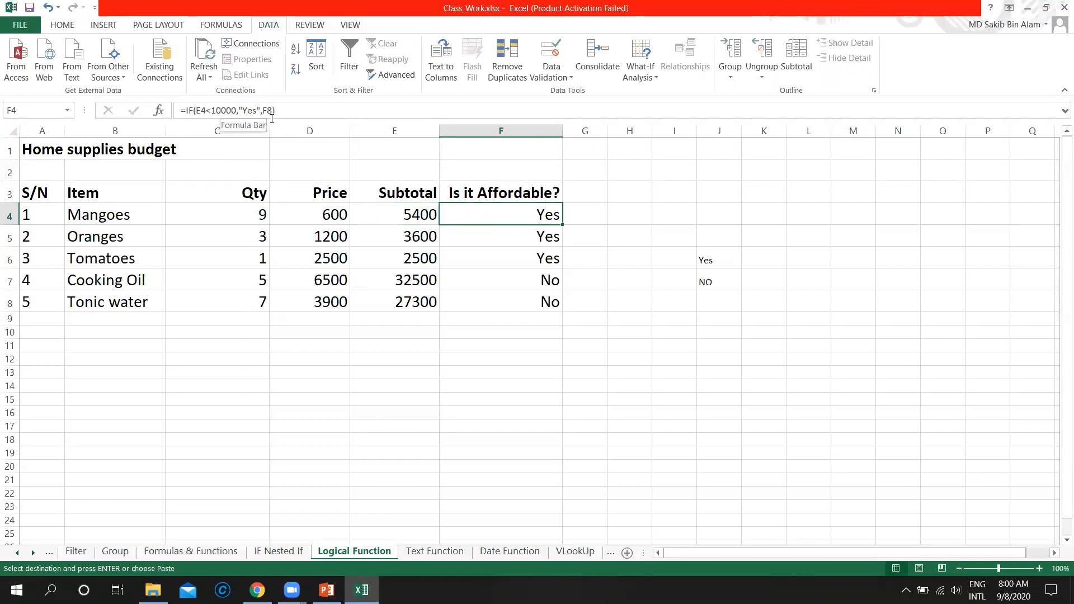
Edit the IF formula in F4 and remove the F8 reference from its false case.
double_click(511, 215)
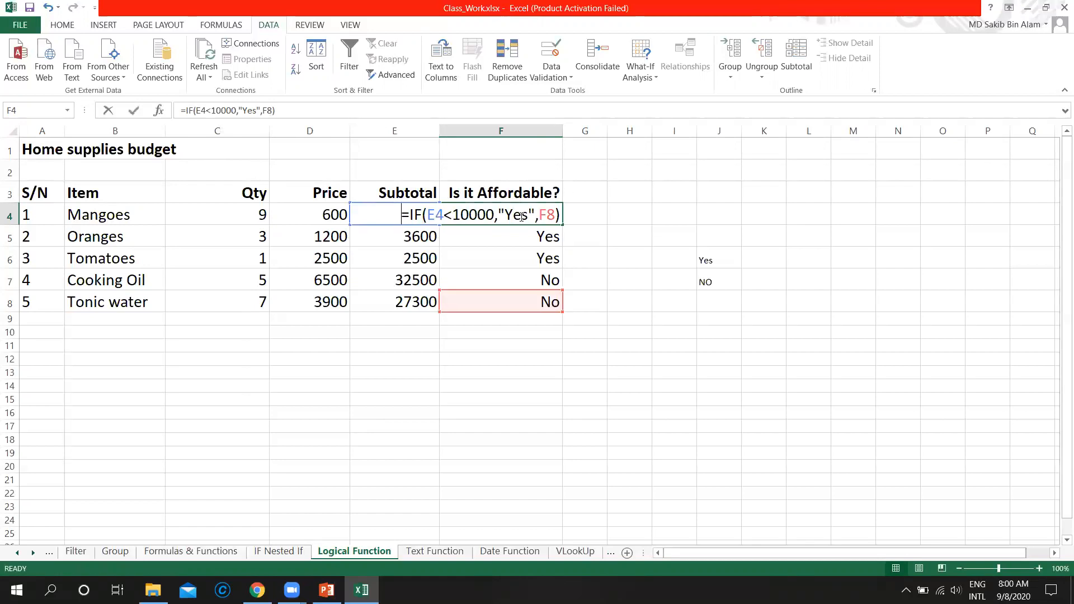
click(555, 217)
key(BackSpace)
key(BackSpace)
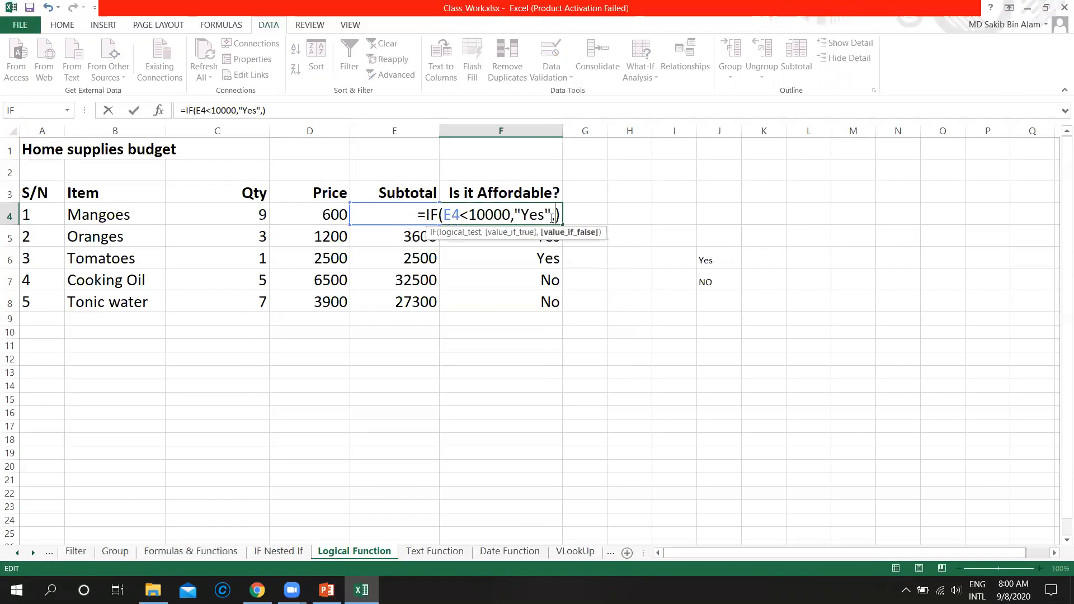
key(shift+space)
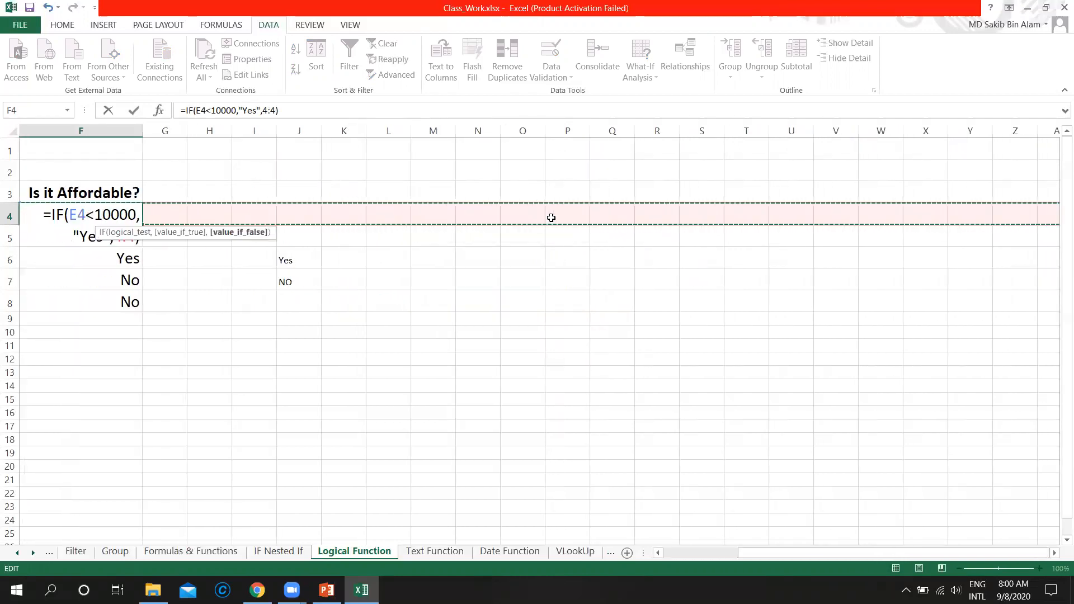
key(BackSpace)
key(BackSpace)
key(BackSpace)
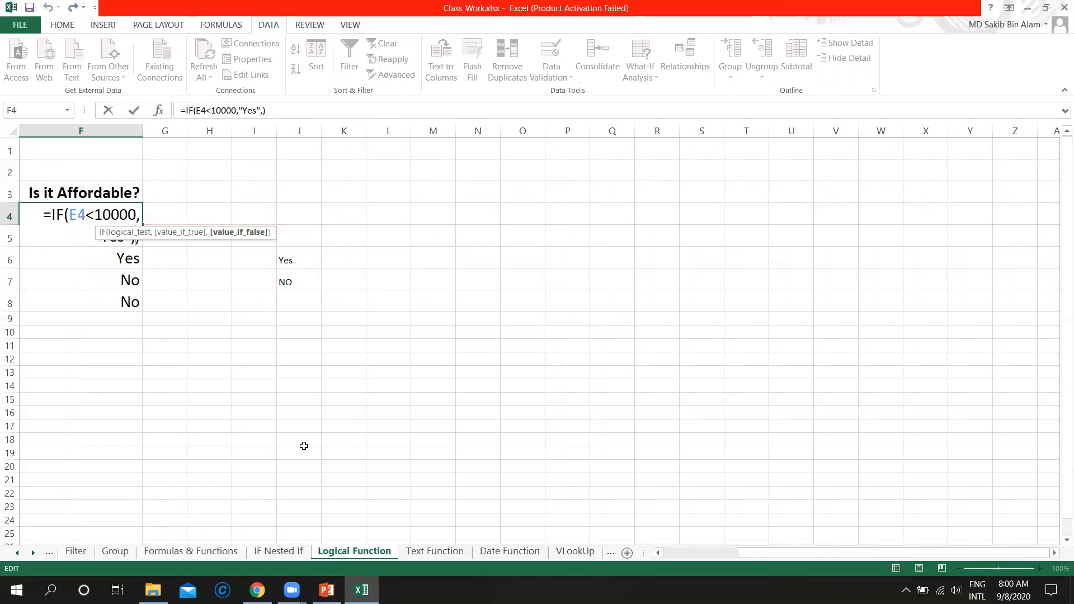
click(146, 296)
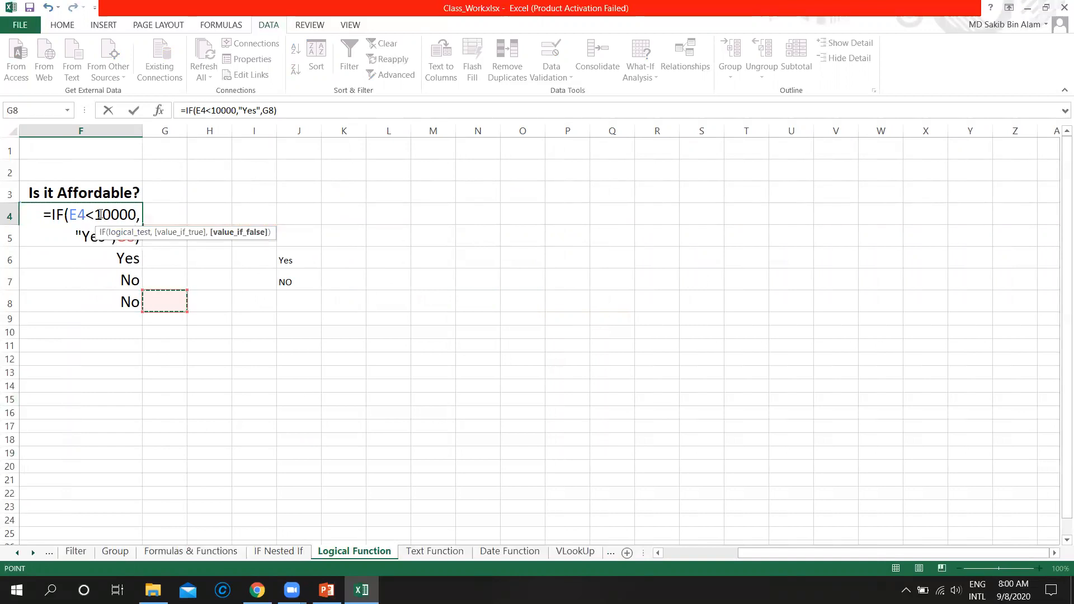
click(130, 241)
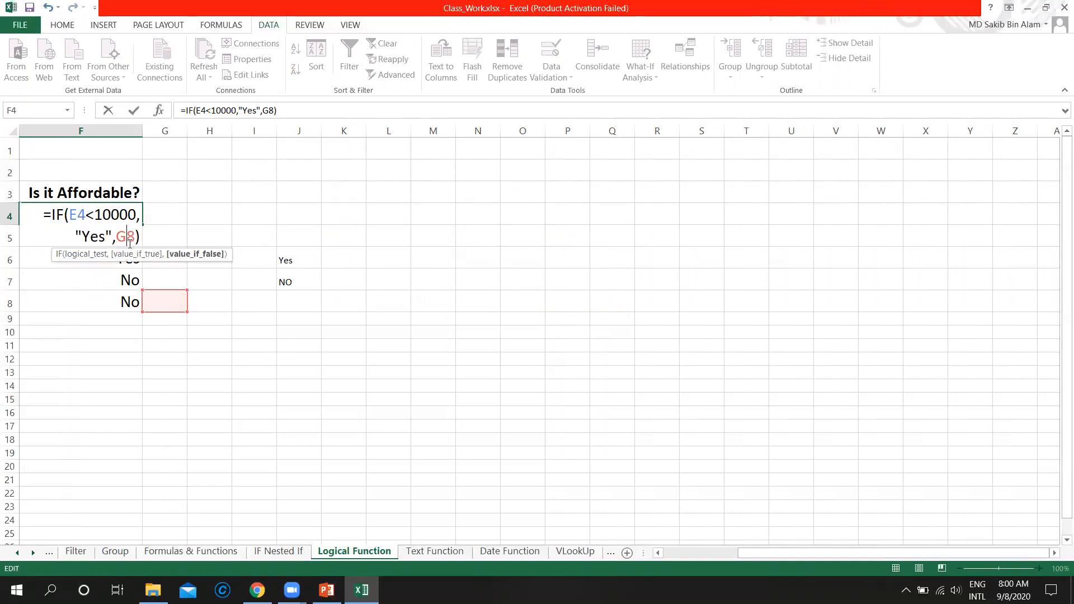
key(BackSpace)
key(BackSpace)
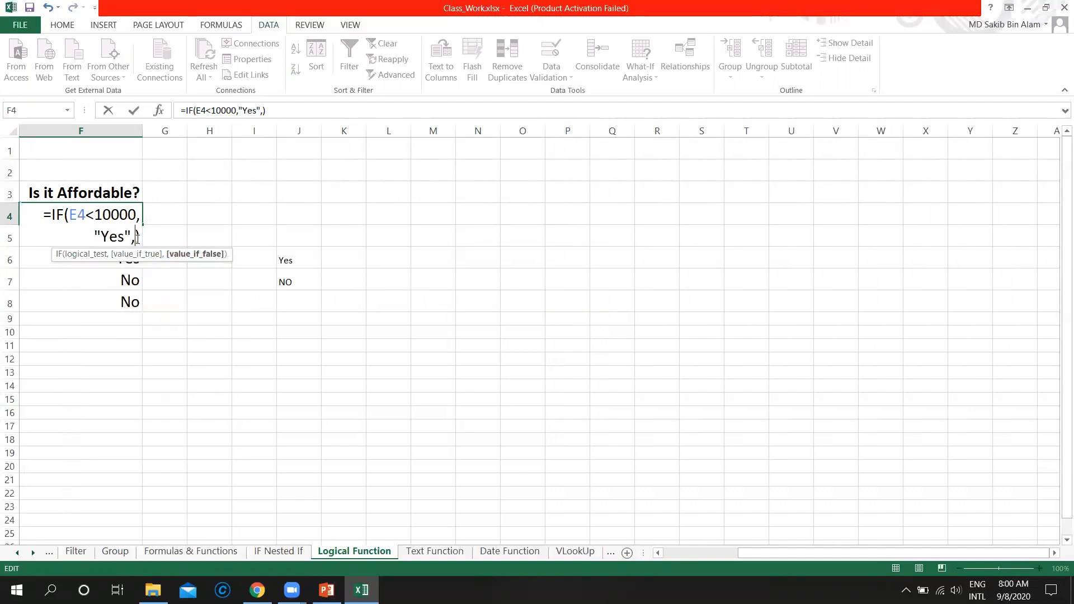
key(shift+space)
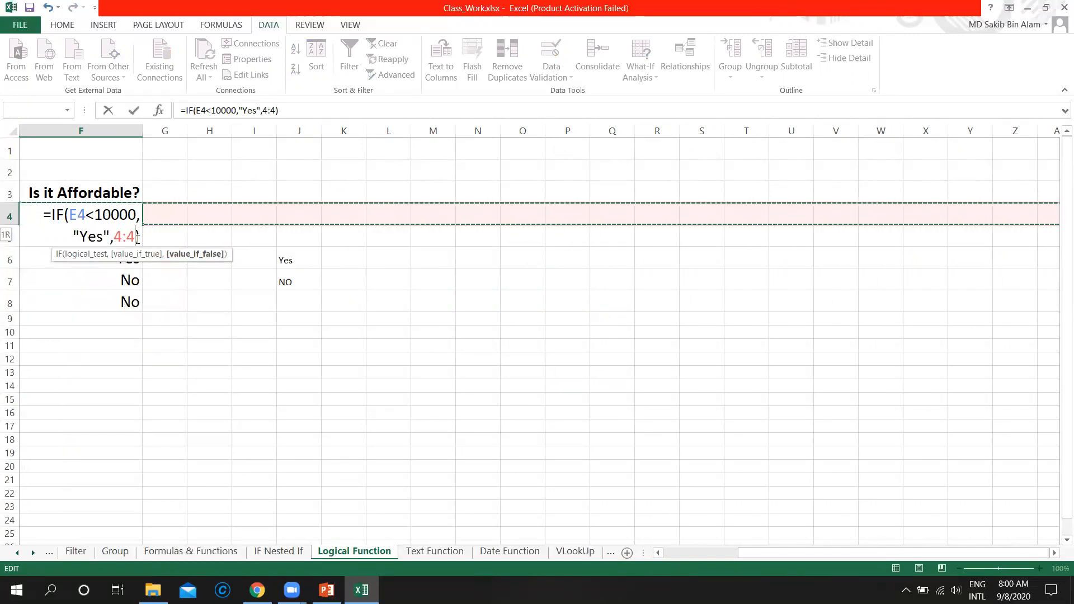
key(BackSpace)
key(BackSpace)
key(BackSpace)
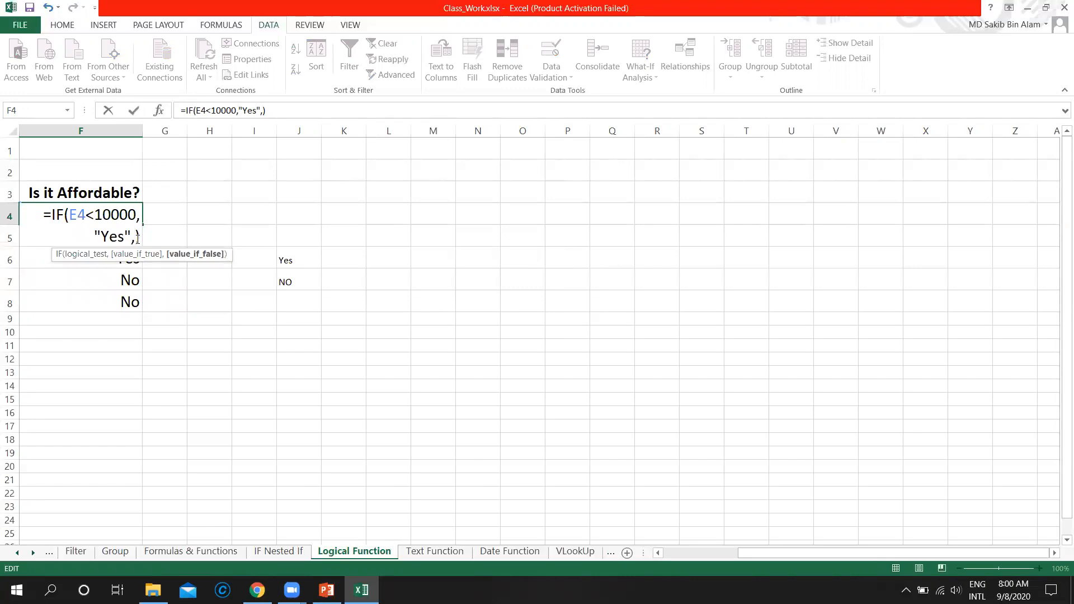
key(shift+space)
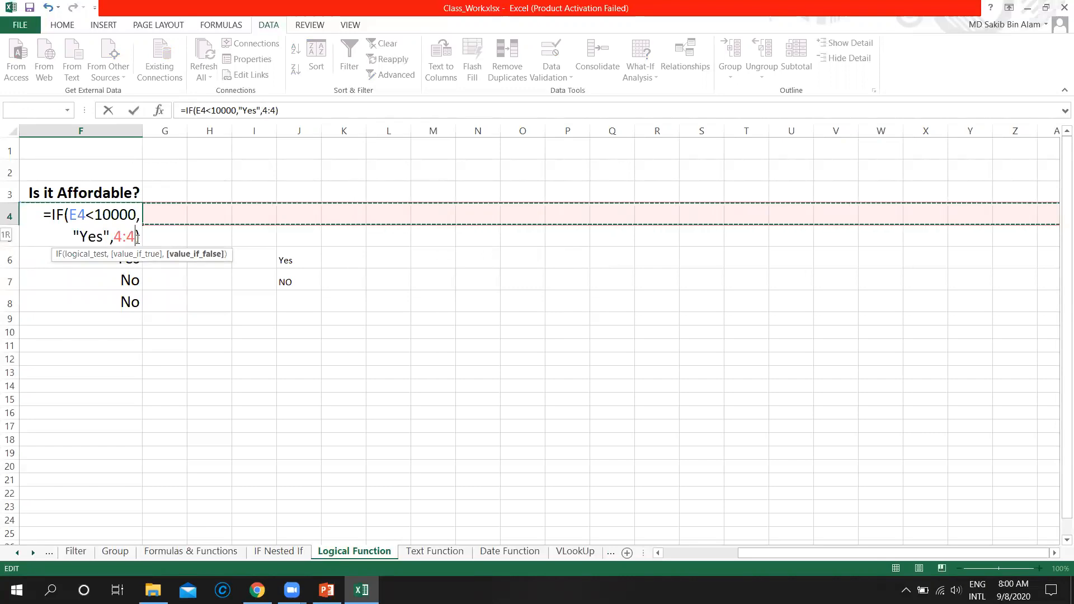
key(BackSpace)
key(BackSpace)
key(BackSpace)
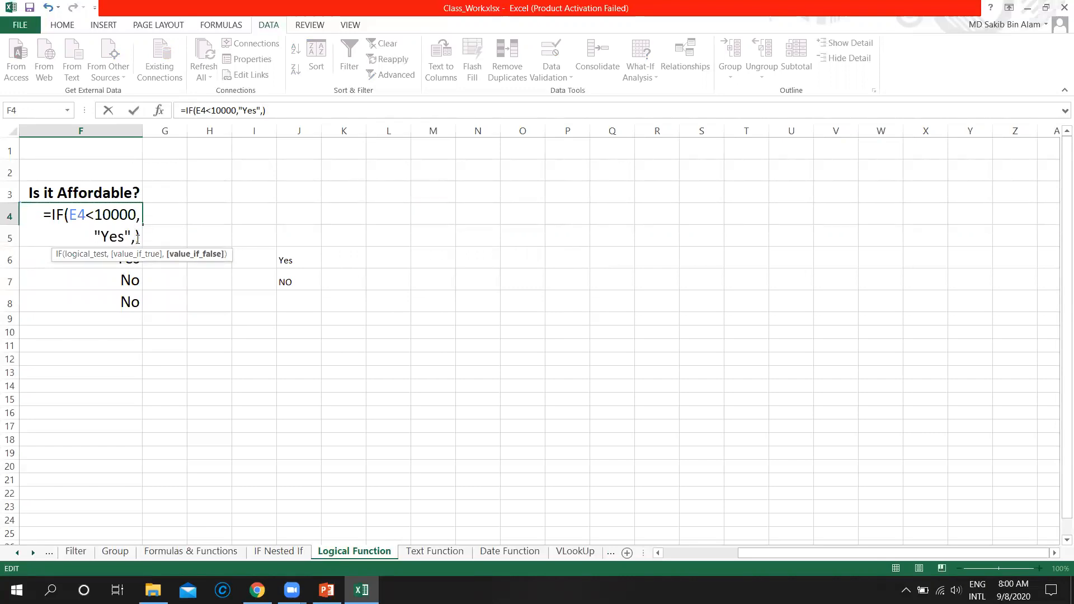
Enter "NO" as the false result in F4's IF formula, commit it, and fill the formula down to F8.
text(","NO)
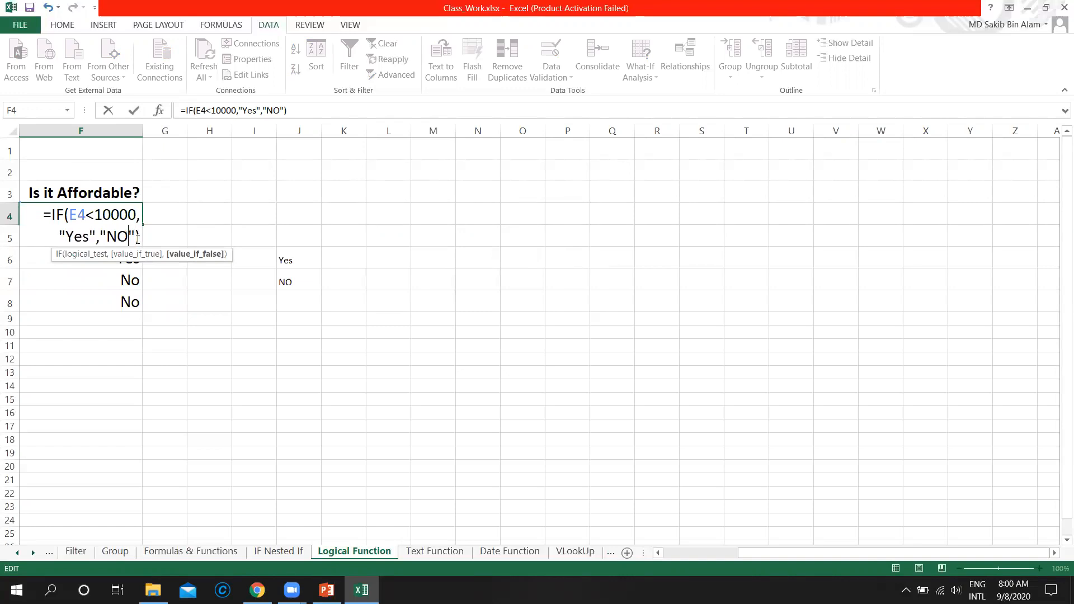
key(Return)
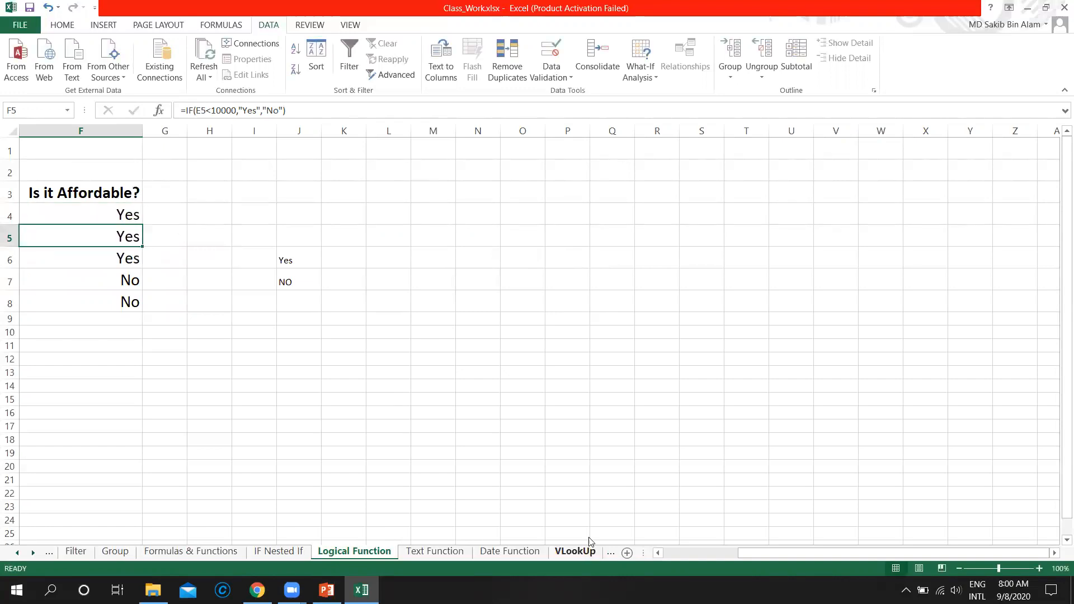
drag(744, 553, 668, 552)
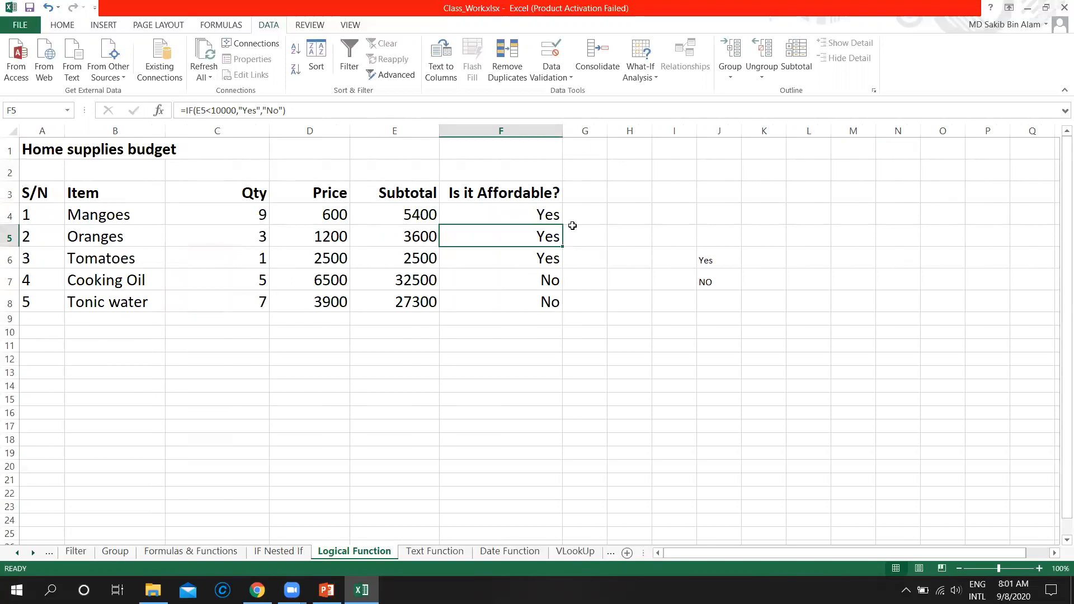
click(549, 214)
drag(561, 225, 561, 310)
click(596, 282)
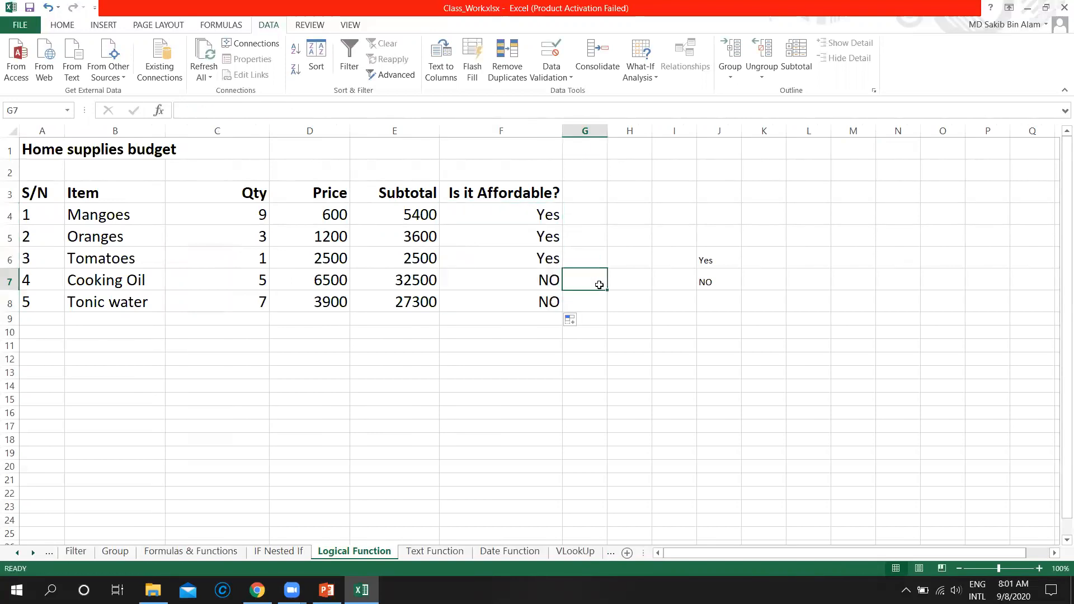
Check the affordability formulas in F4, F5 and F6.
click(532, 221)
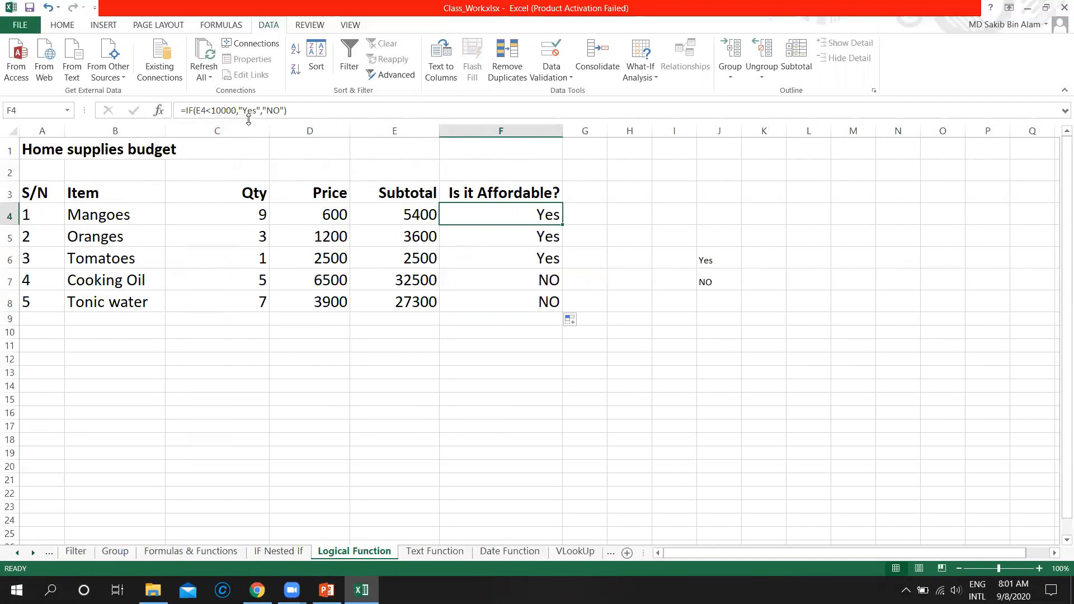
click(502, 235)
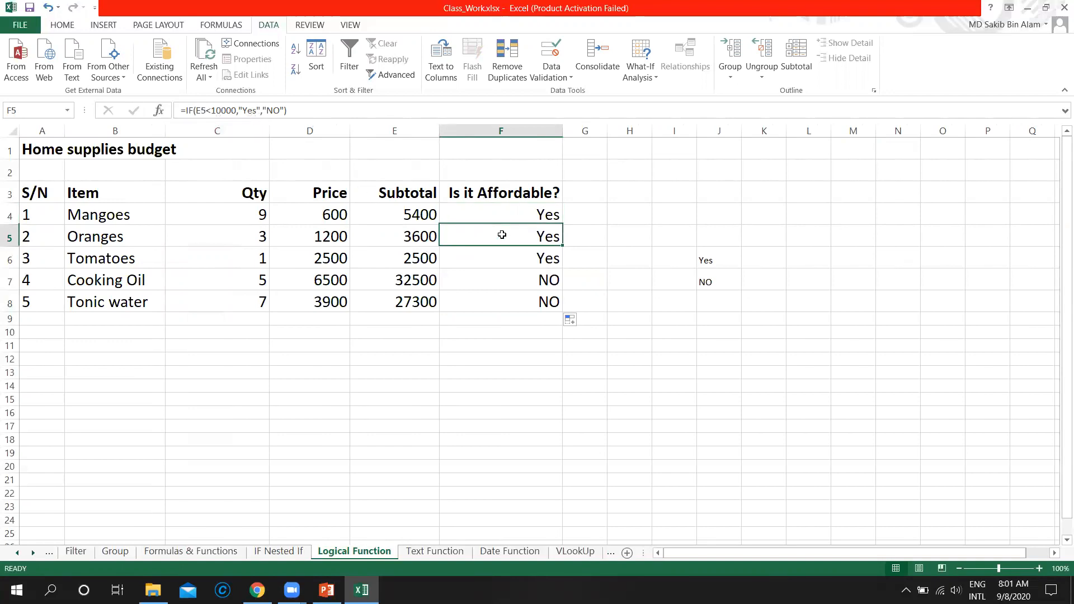
click(537, 260)
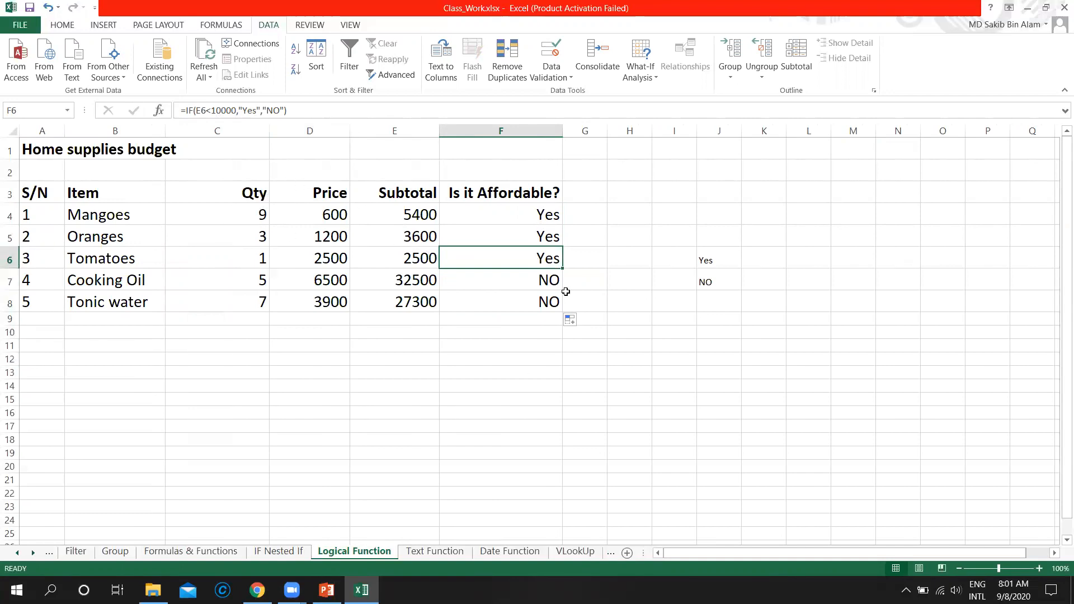
Check the affordability formulas in F7 and F8 for Cooking Oil and Tonic water.
click(509, 281)
click(510, 302)
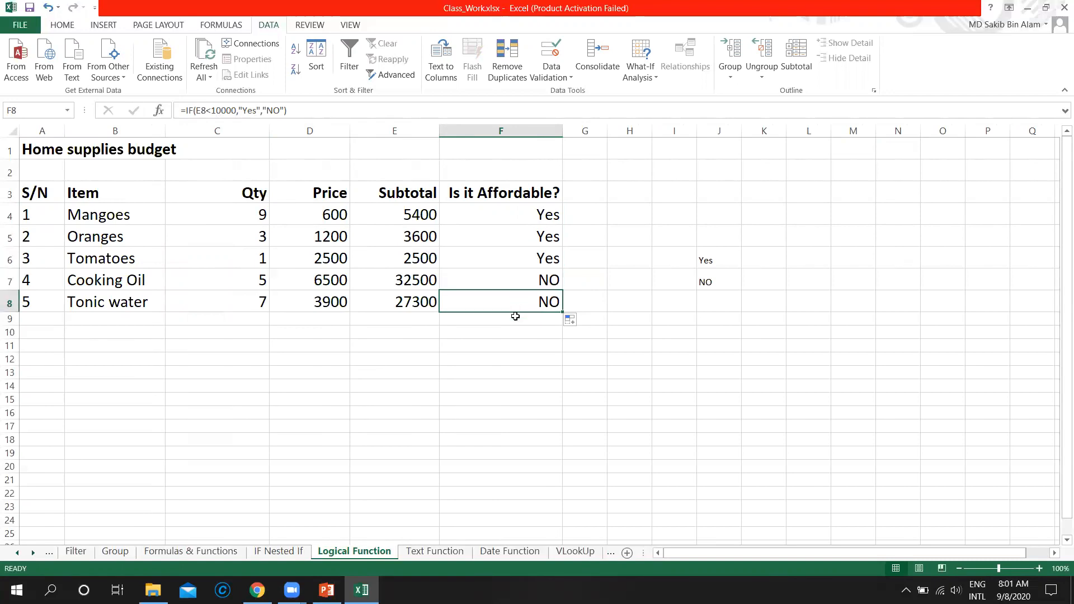
Copy the Name column, E5:E12, from the Text Function sheet.
click(453, 556)
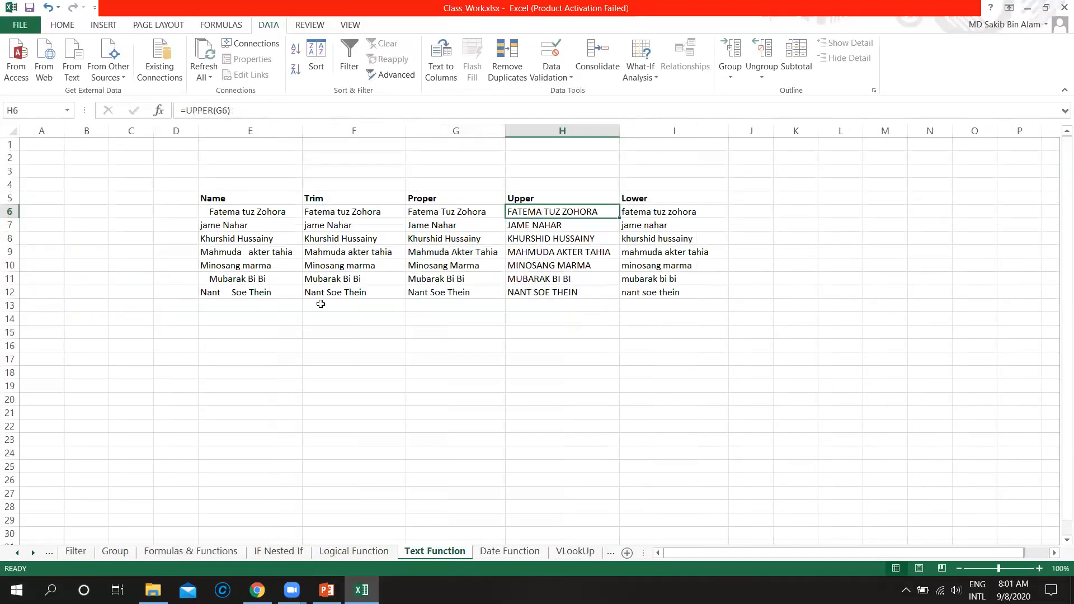
click(242, 200)
drag(245, 199, 246, 290)
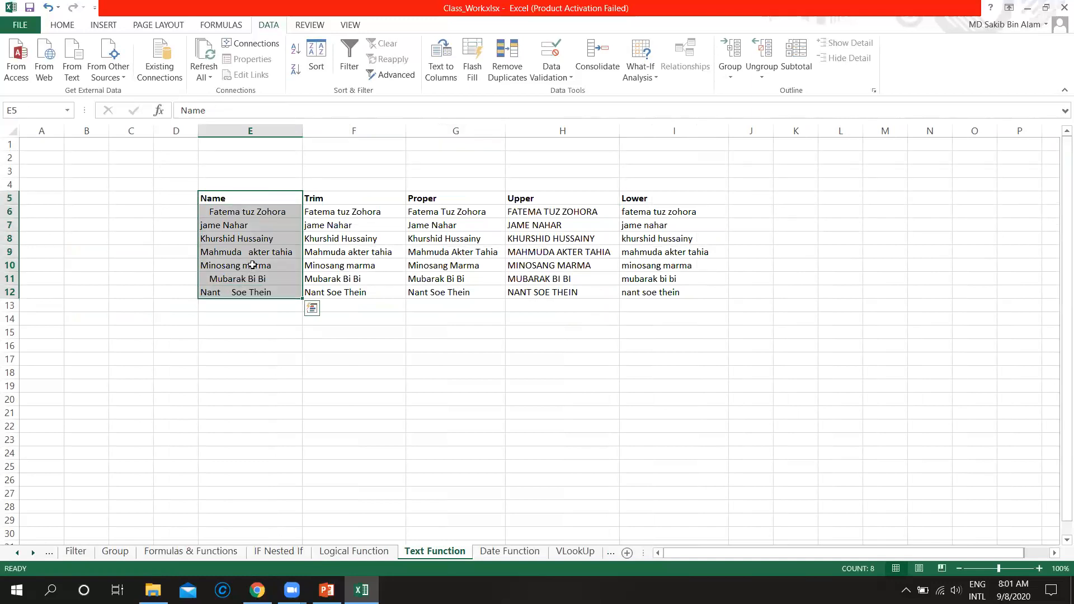
key(ctrl+c)
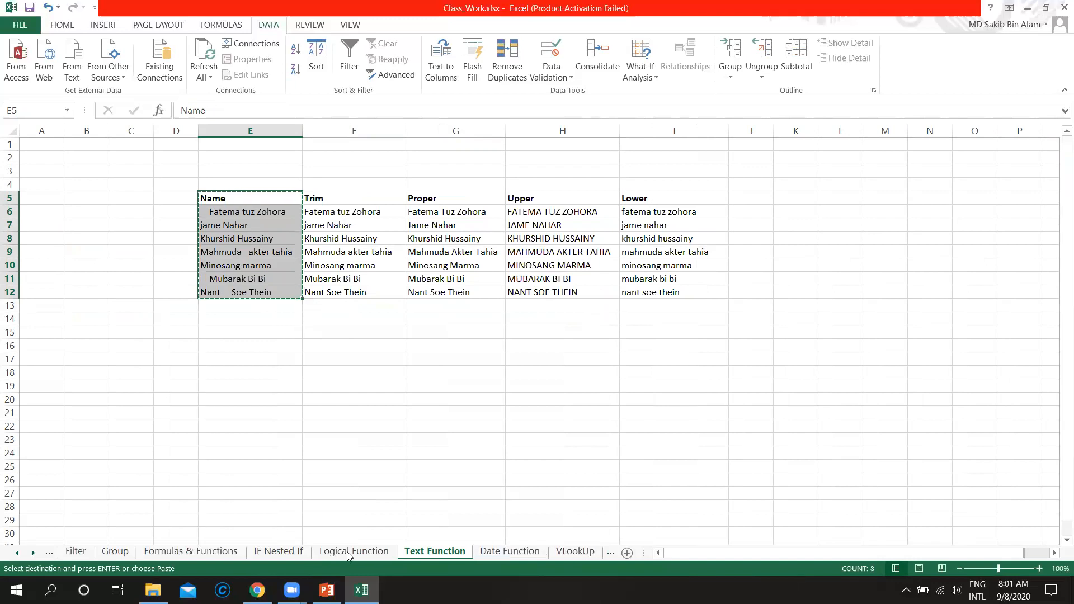
Switch to the class 2 spreadsheet in Google Sheets, paste the name list at D3 of a new sheet and widen column D.
click(256, 590)
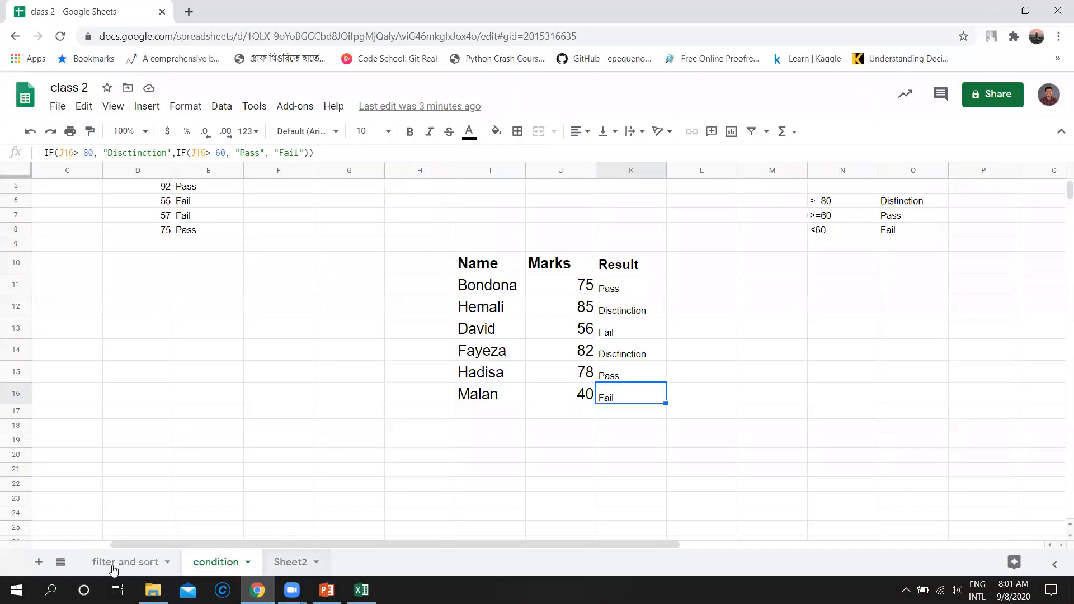
click(37, 563)
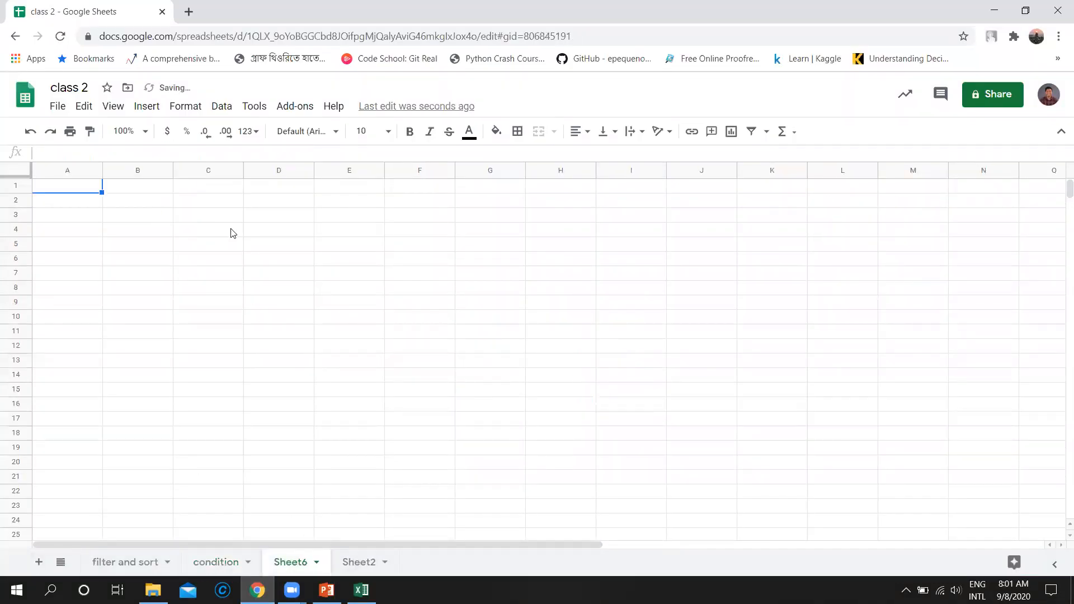
click(266, 220)
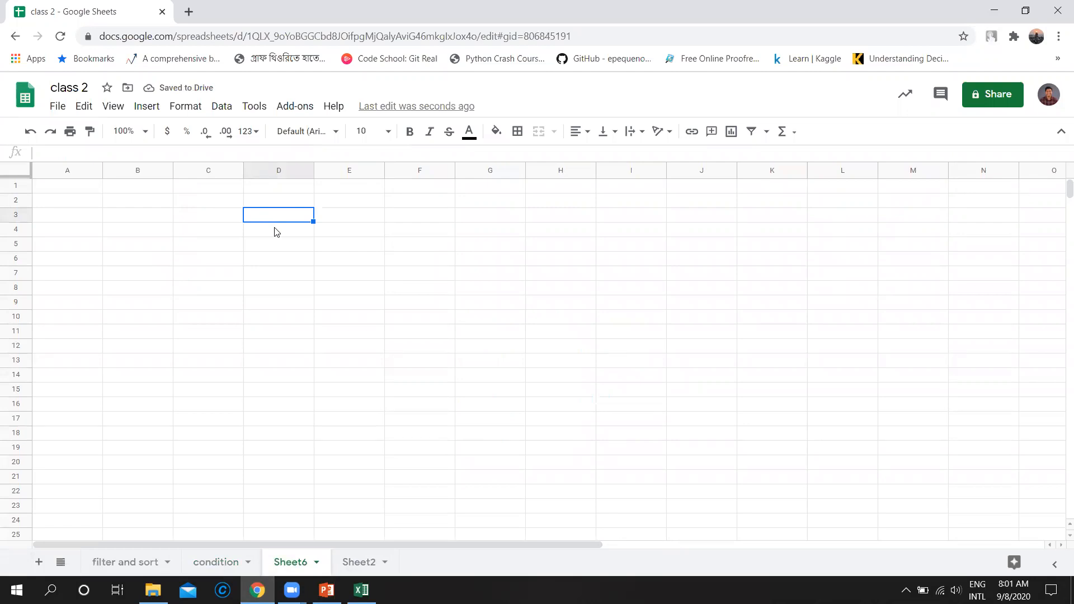
key(ctrl+v)
drag(314, 168, 367, 177)
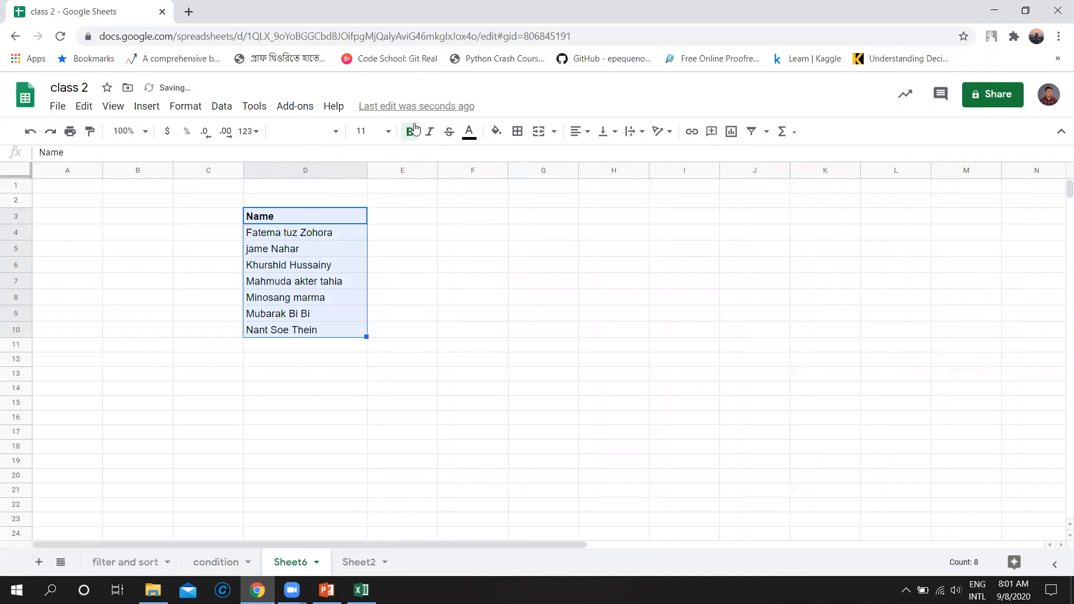
Widen column E and enter the headers "upper" in E3 and "lower" in F3.
click(438, 170)
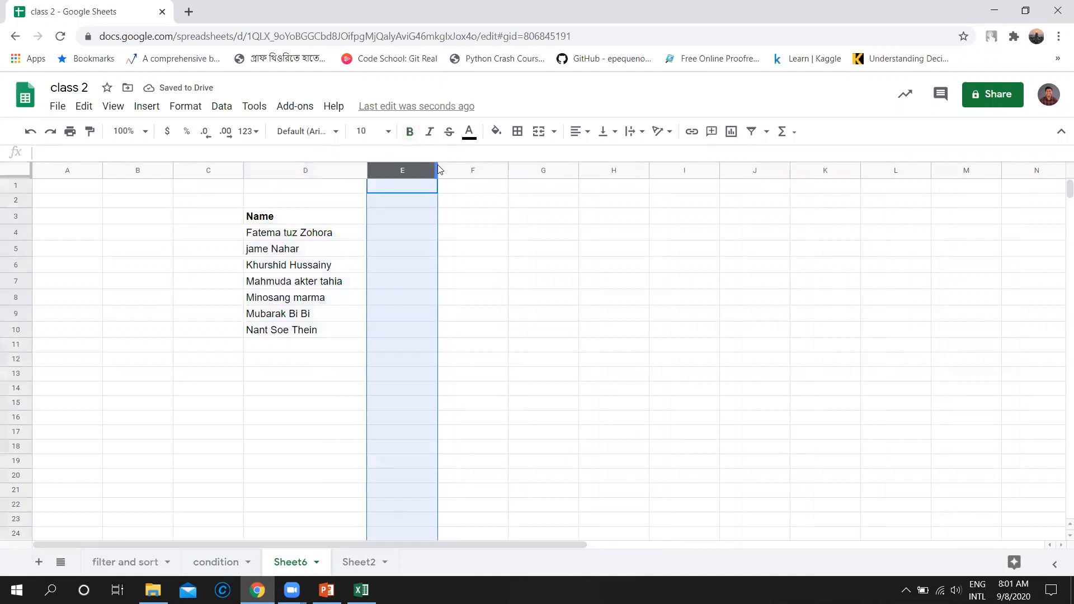
click(423, 247)
drag(465, 167, 481, 168)
click(420, 218)
text(upper)
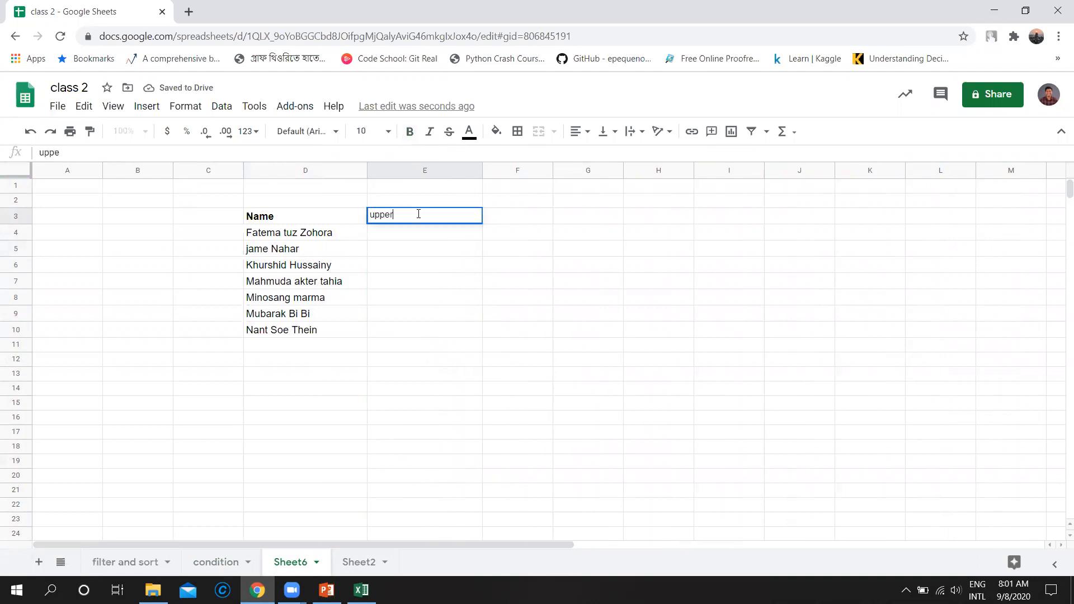
key(Tab)
text(lowe)
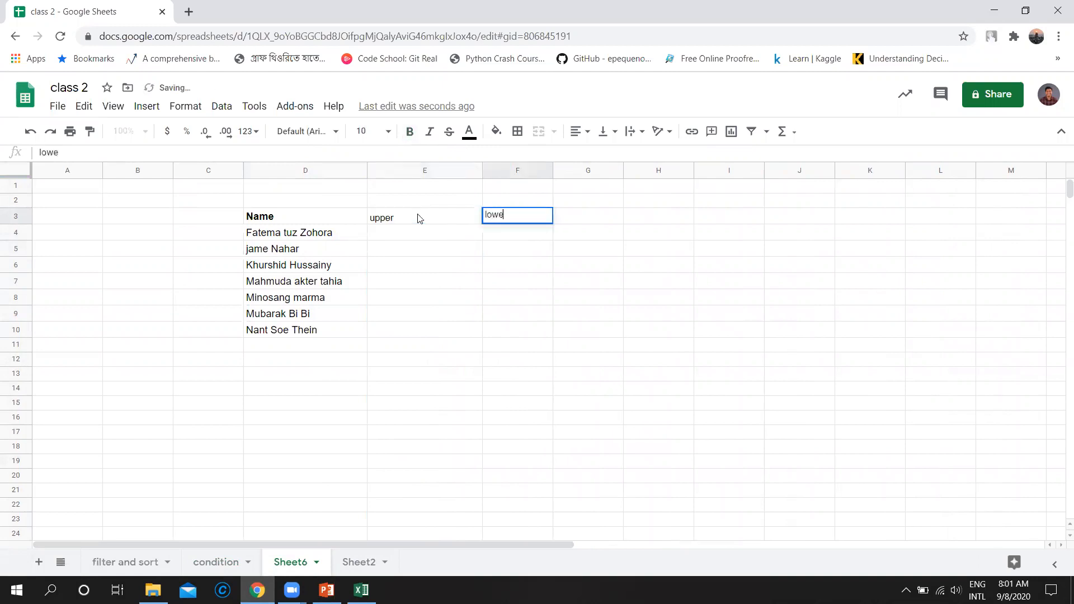
Make the "upper" and "lower" headers bold.
click(435, 219)
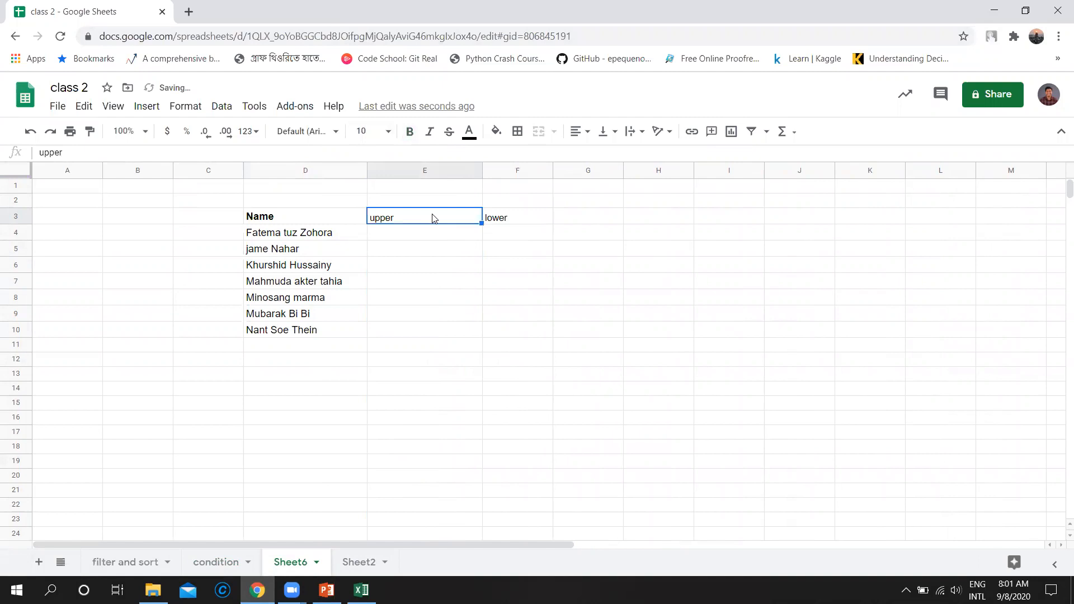
click(412, 138)
click(508, 220)
click(408, 134)
Enter the formula =UPPER(D4) in E4 to convert the first name to uppercase.
click(418, 232)
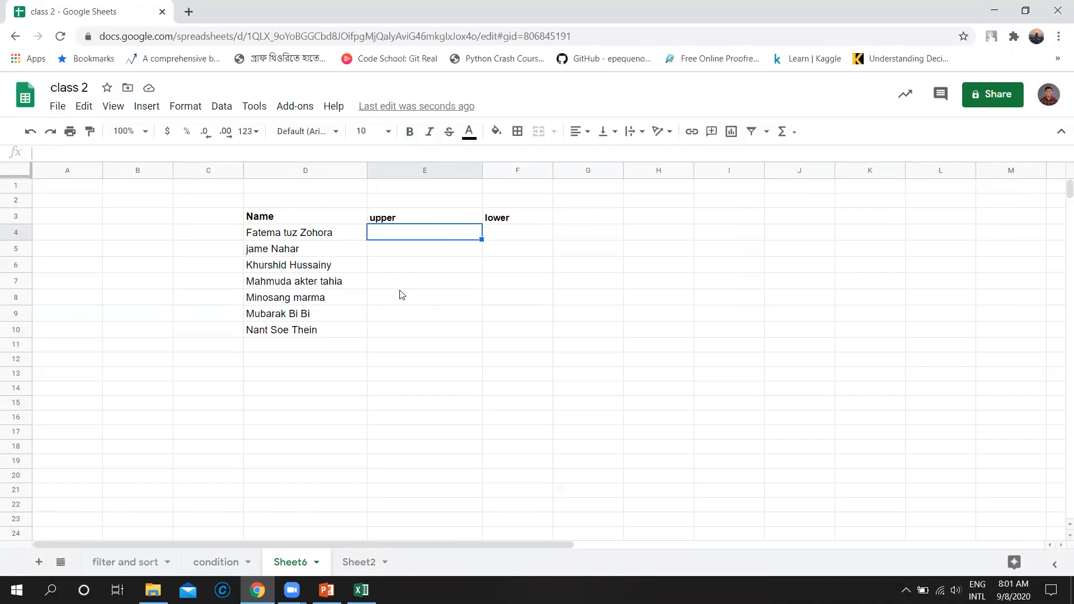
text(=)
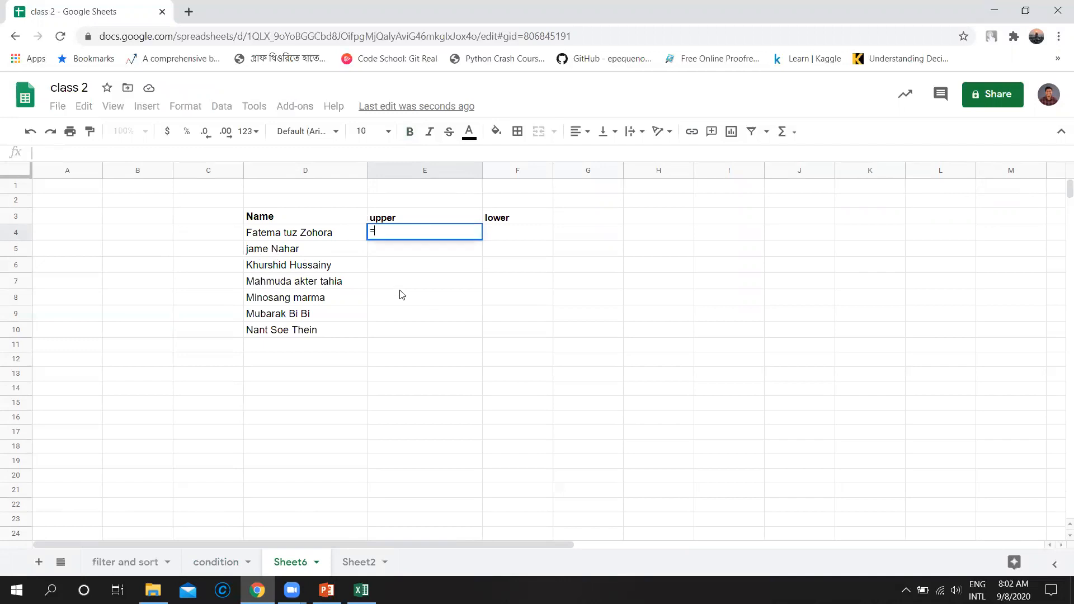
text(uppe)
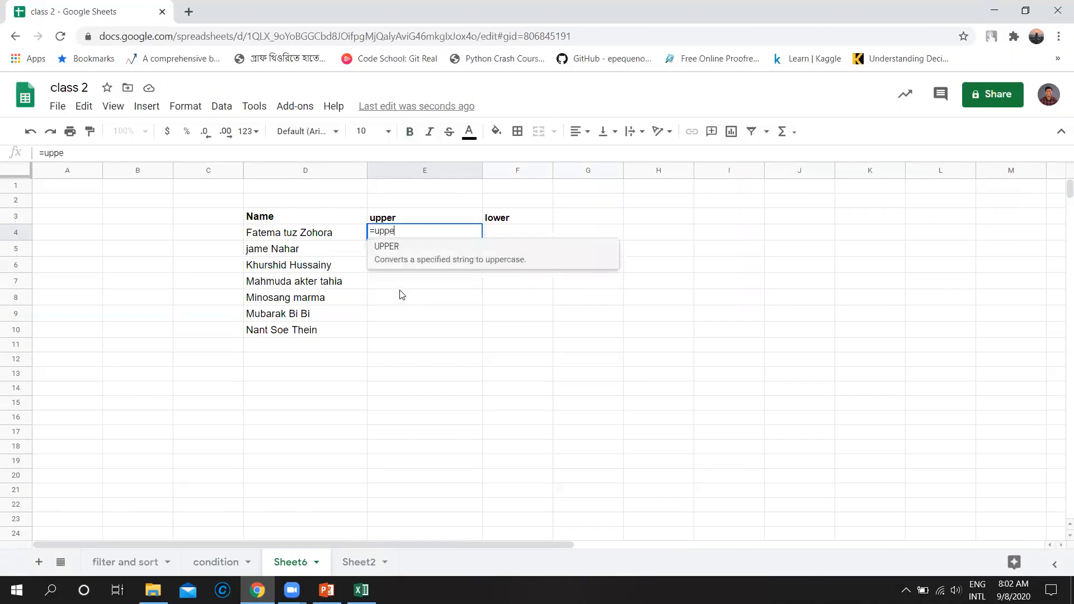
text(r)
click(415, 261)
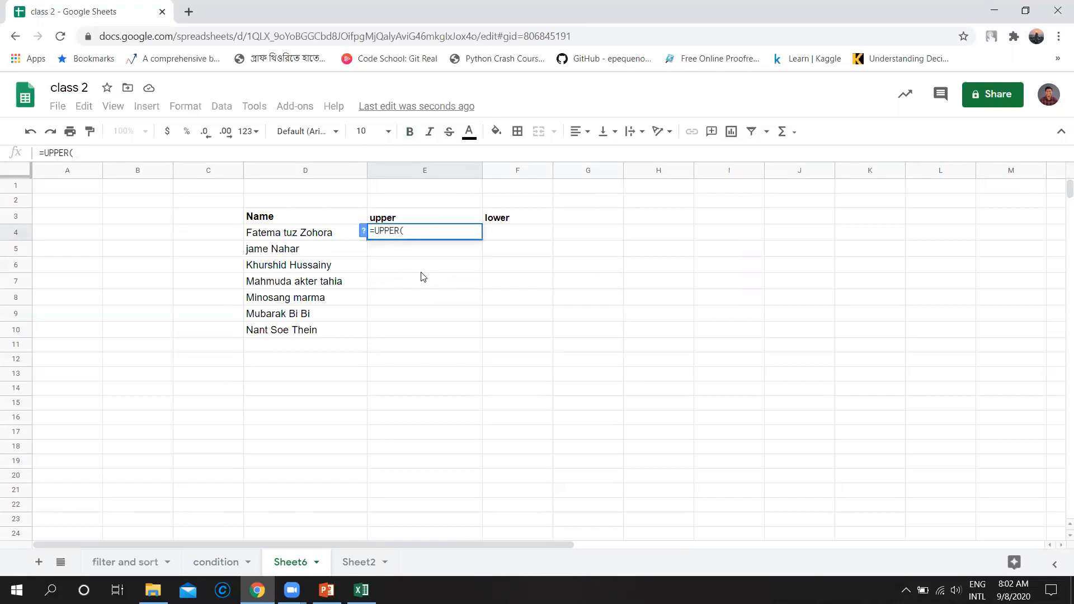
click(309, 238)
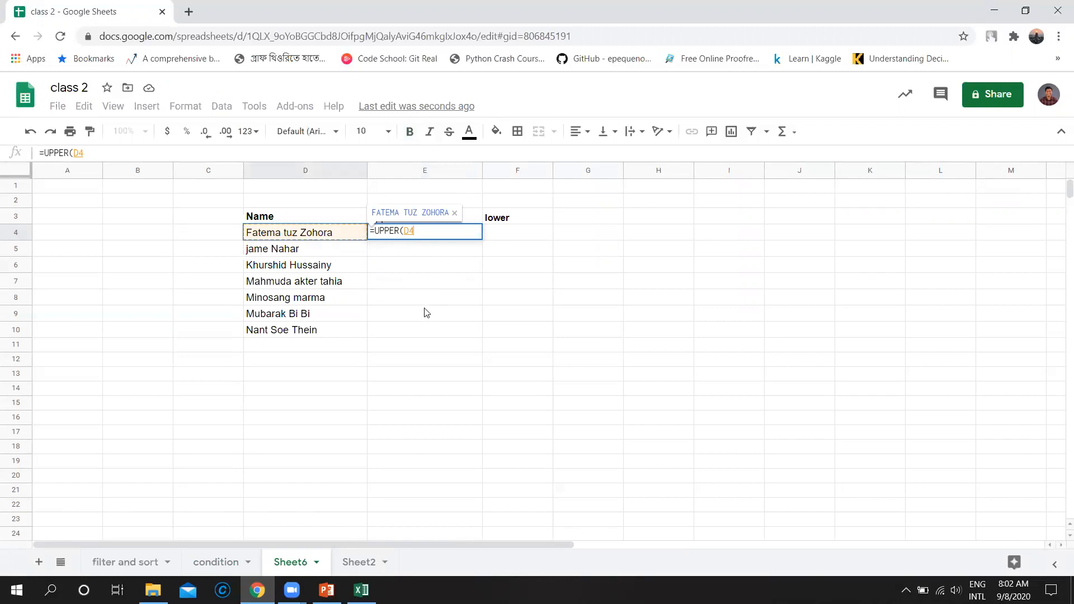
text())
key(Return)
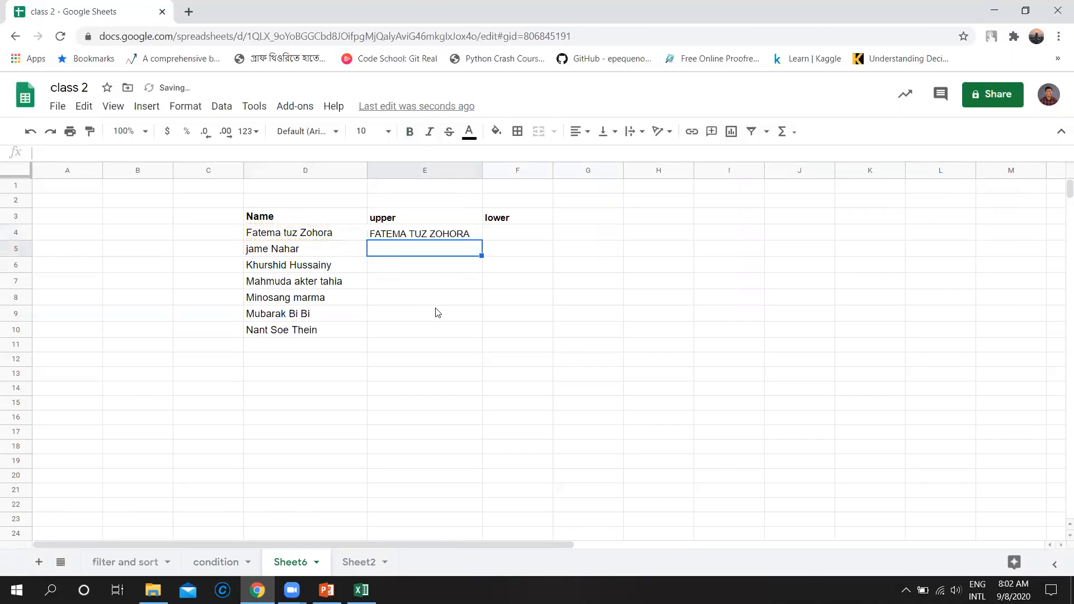
Fill the UPPER formula from E4 down to E10.
click(436, 236)
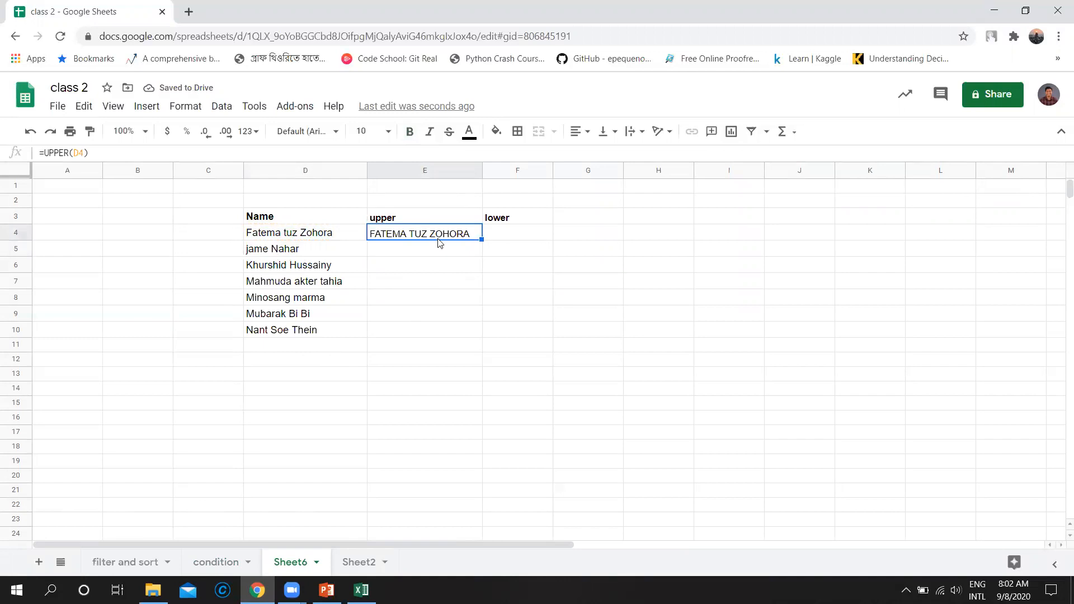
drag(483, 250, 473, 329)
click(514, 298)
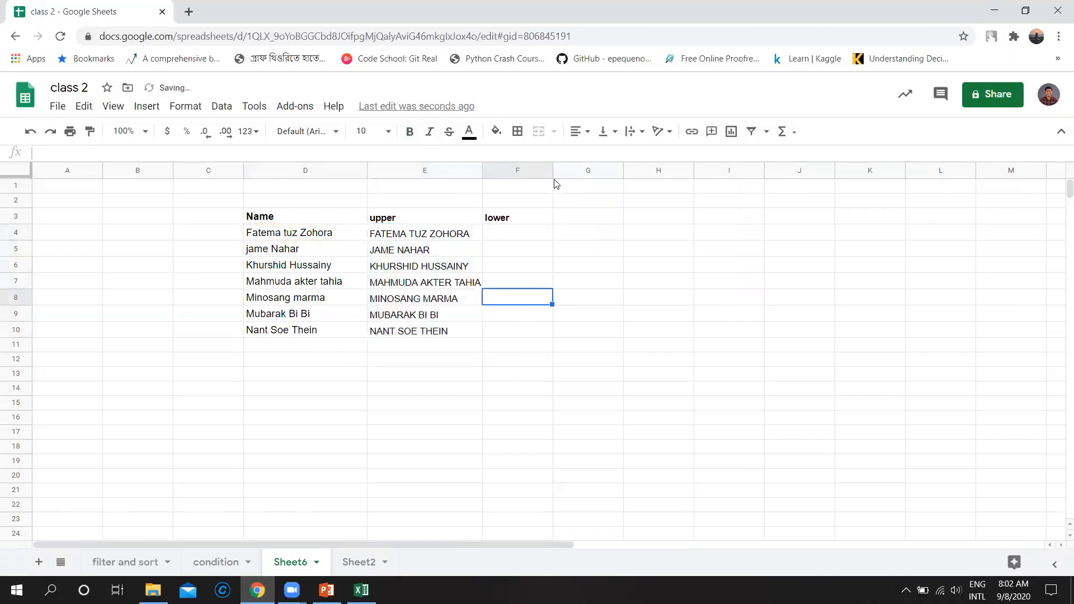
Widen column F and enter =lower(D4) in F4 to convert the first name to lowercase.
drag(605, 173, 628, 174)
click(514, 241)
text(=lowe)
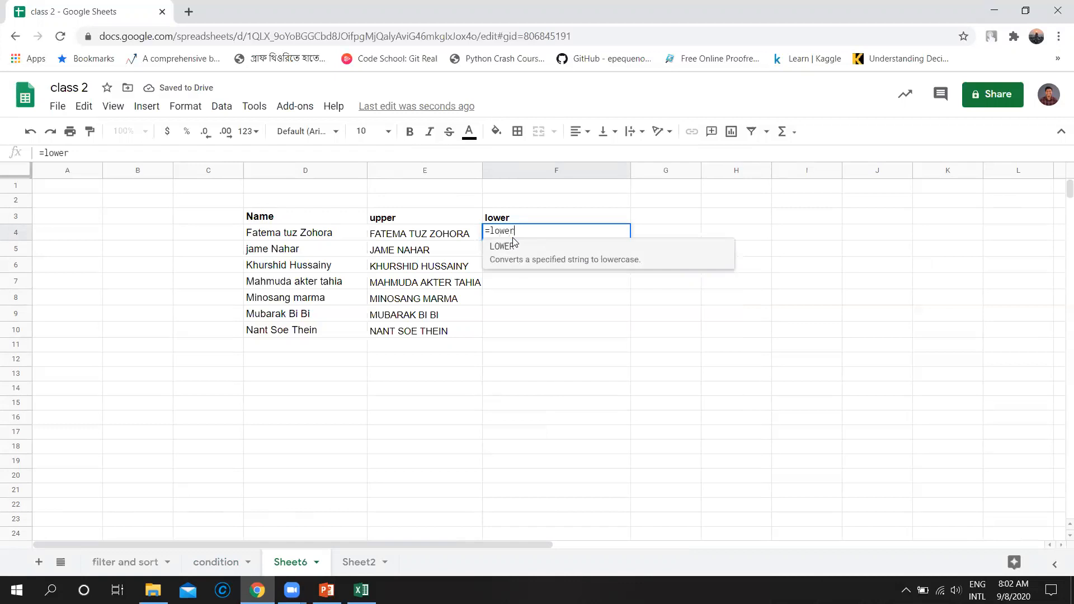
text(r()
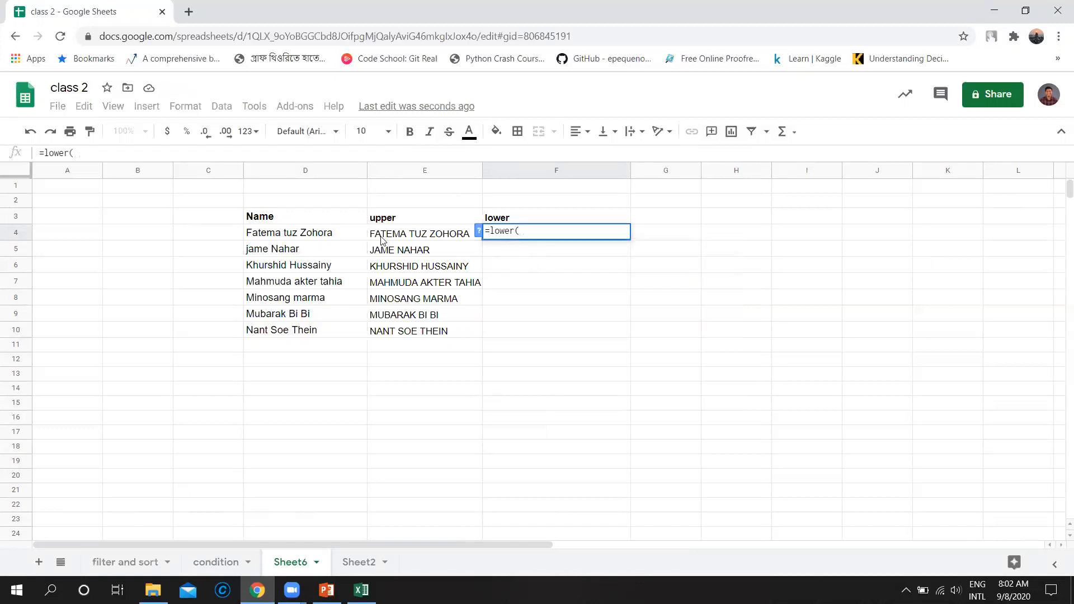
click(325, 237)
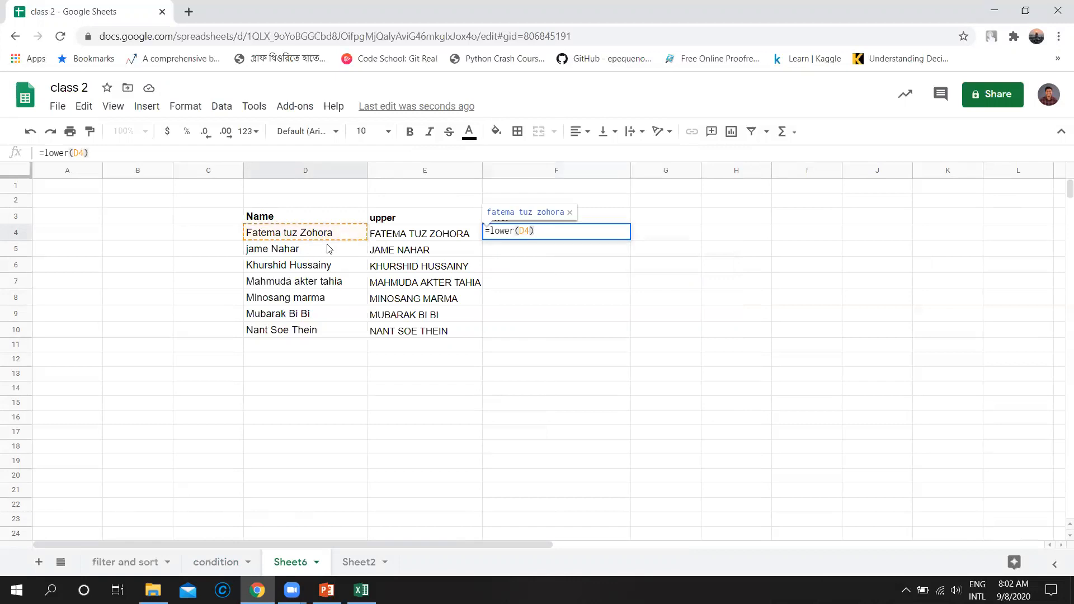
key(Return)
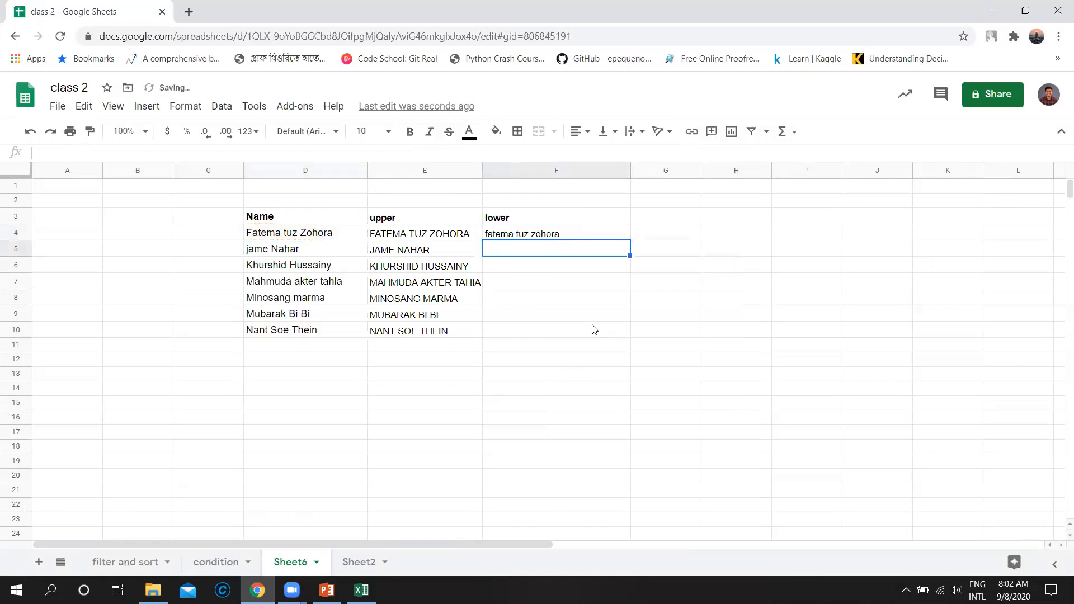
Fill the LOWER formula from F4 down to F10.
click(557, 237)
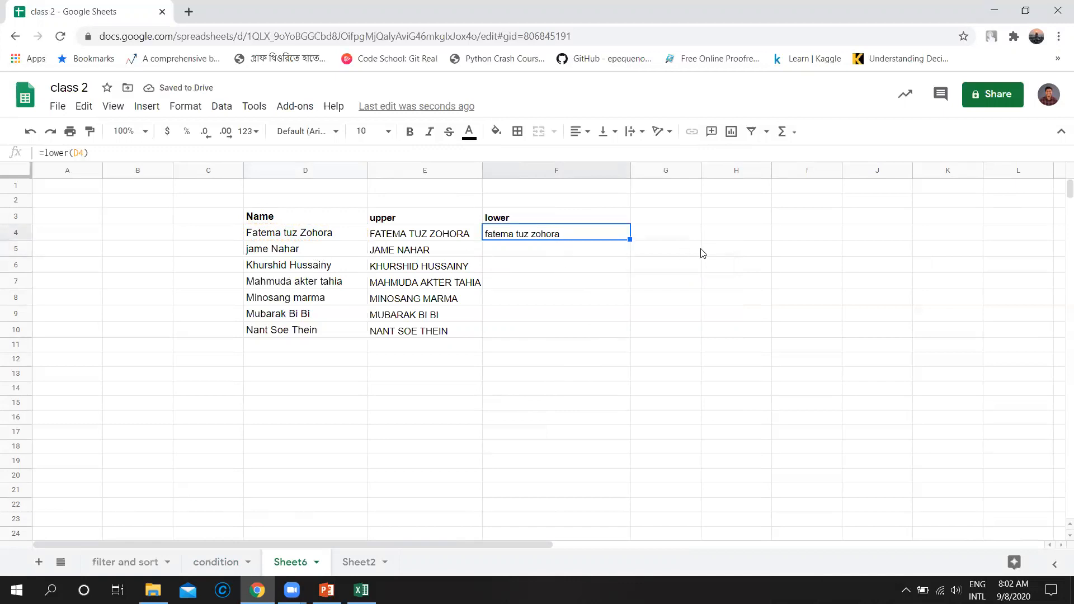
drag(630, 239, 630, 328)
click(681, 300)
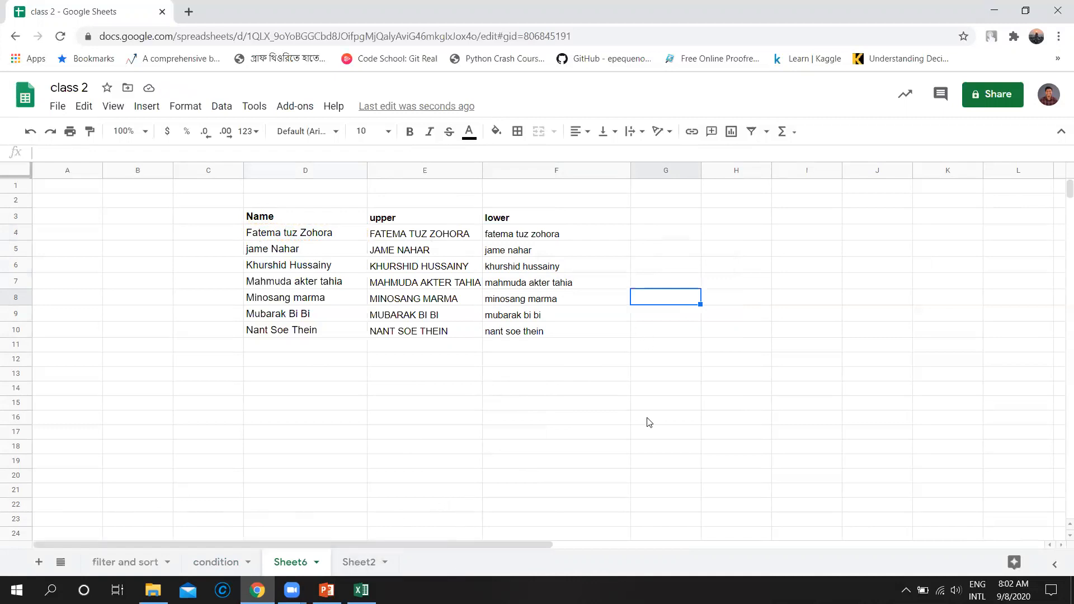
scroll(647, 422, down, 2)
scroll(649, 421, up, 1)
scroll(652, 409, up, 1)
click(650, 362)
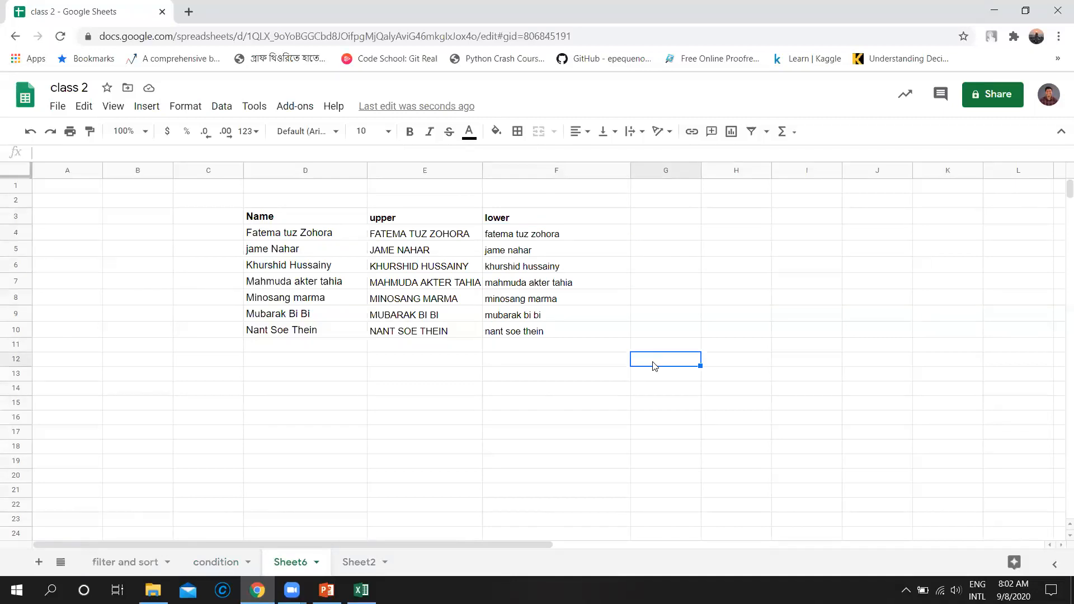
Enter the label "current time and date" in F16 and make it bold.
scroll(660, 390, down, 3)
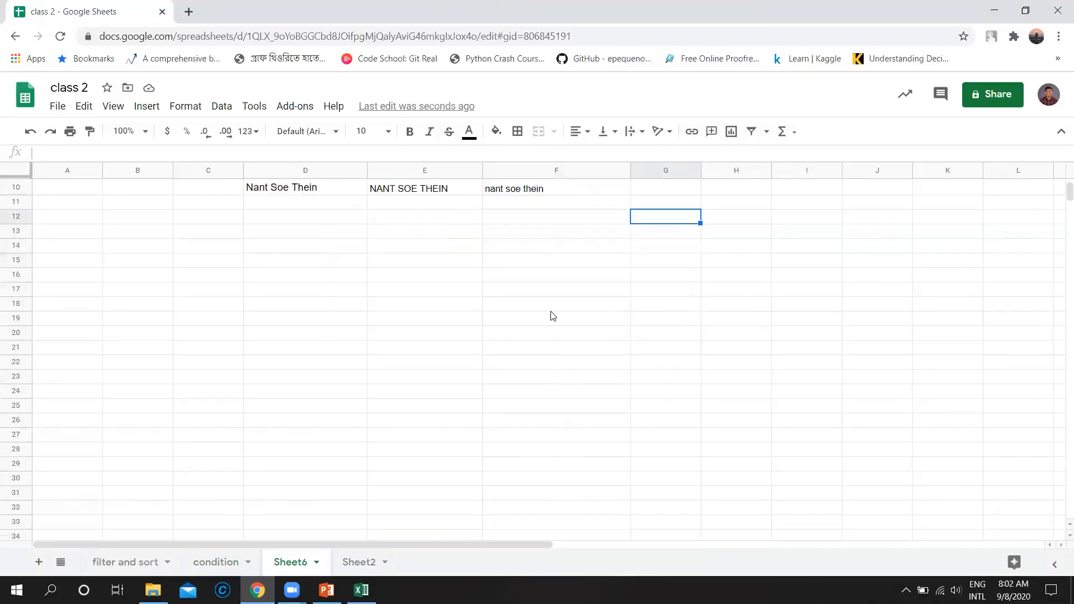
click(554, 276)
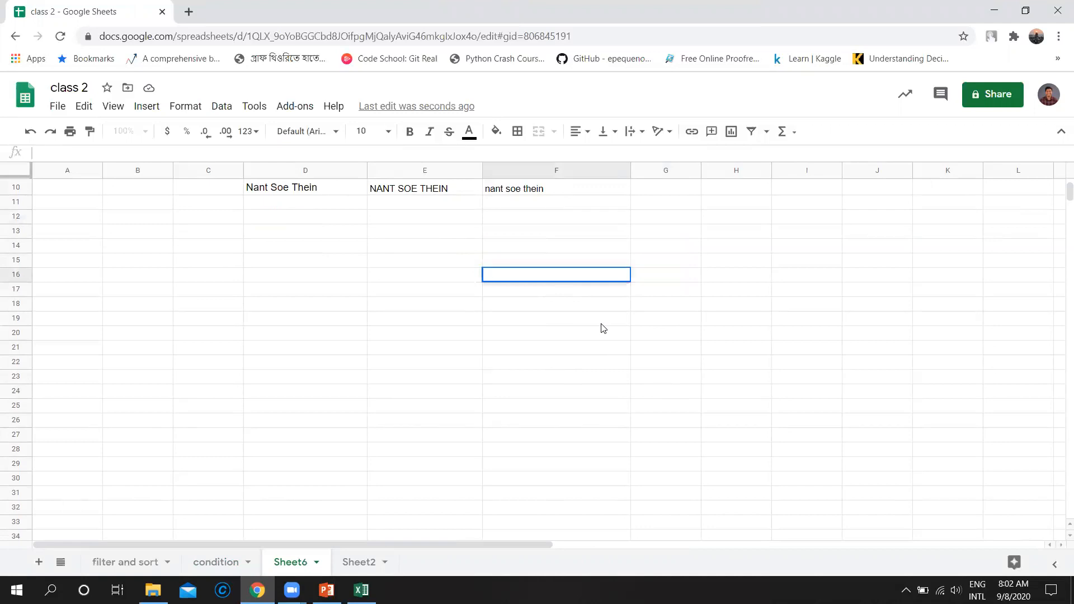
text(current time and date)
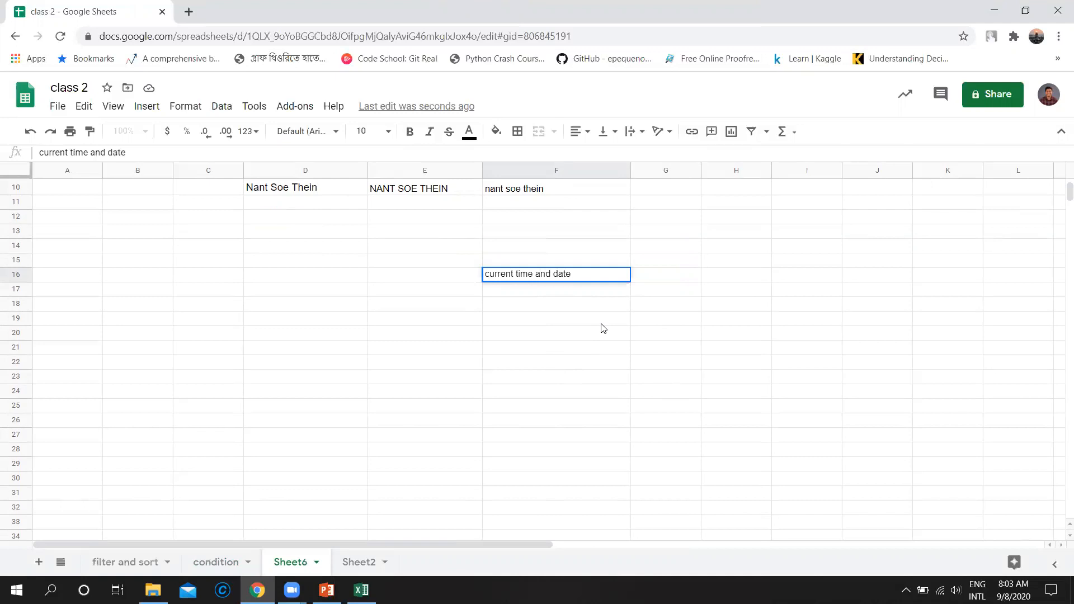
click(675, 277)
click(520, 281)
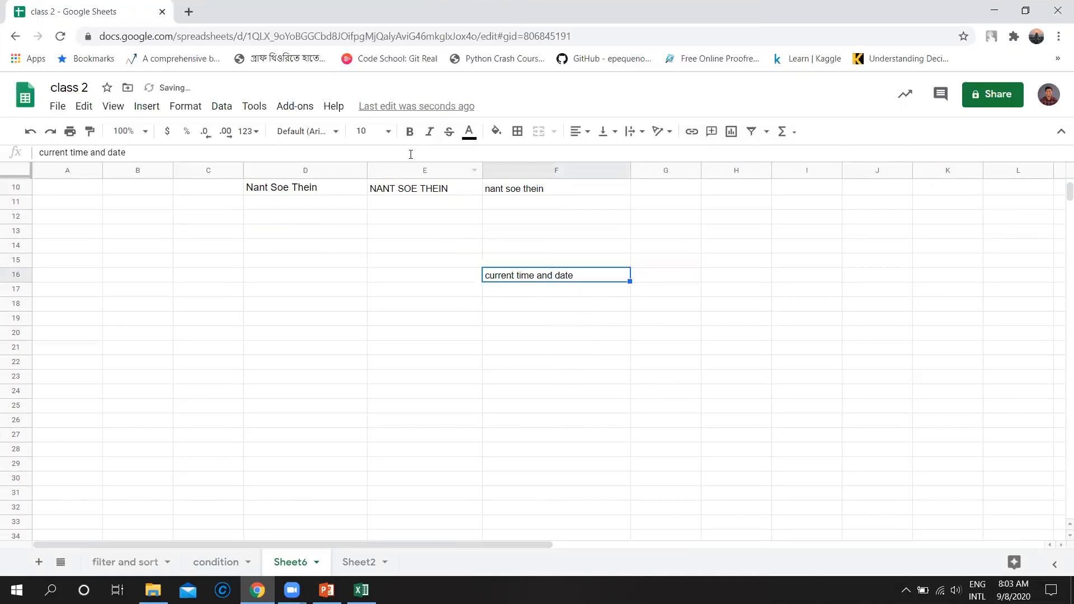
click(409, 131)
Enter the formula =now() in G16 and widen column G to fit the date and time.
click(656, 274)
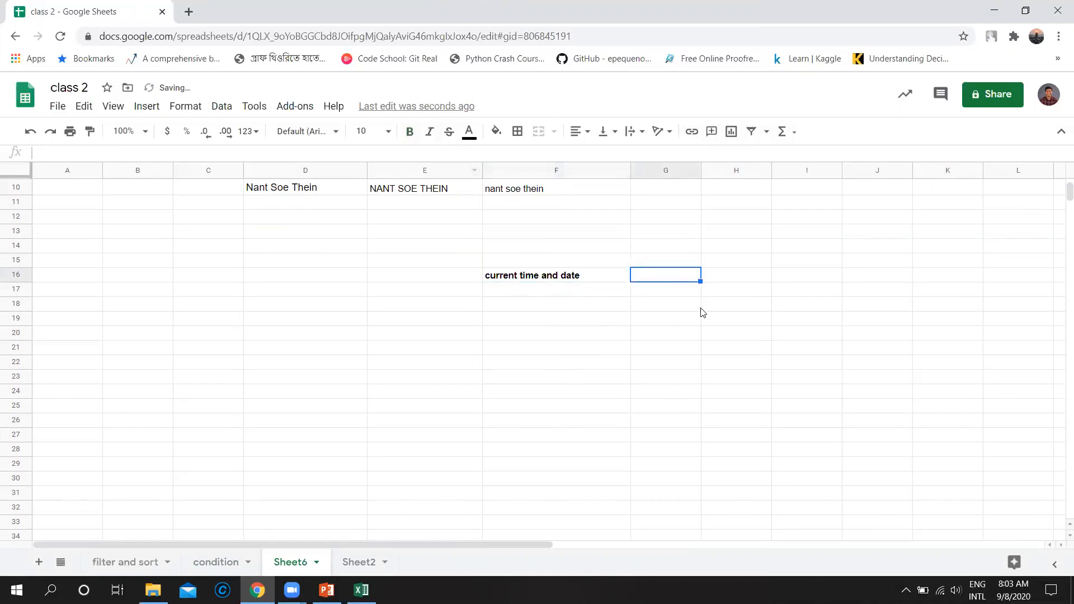
text(=now)
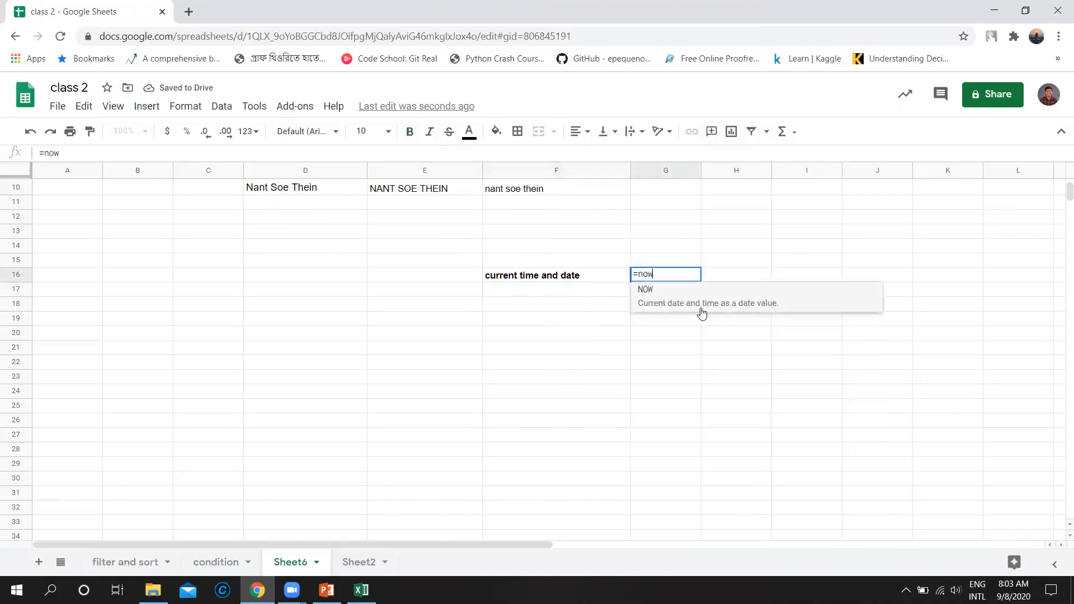
text(())
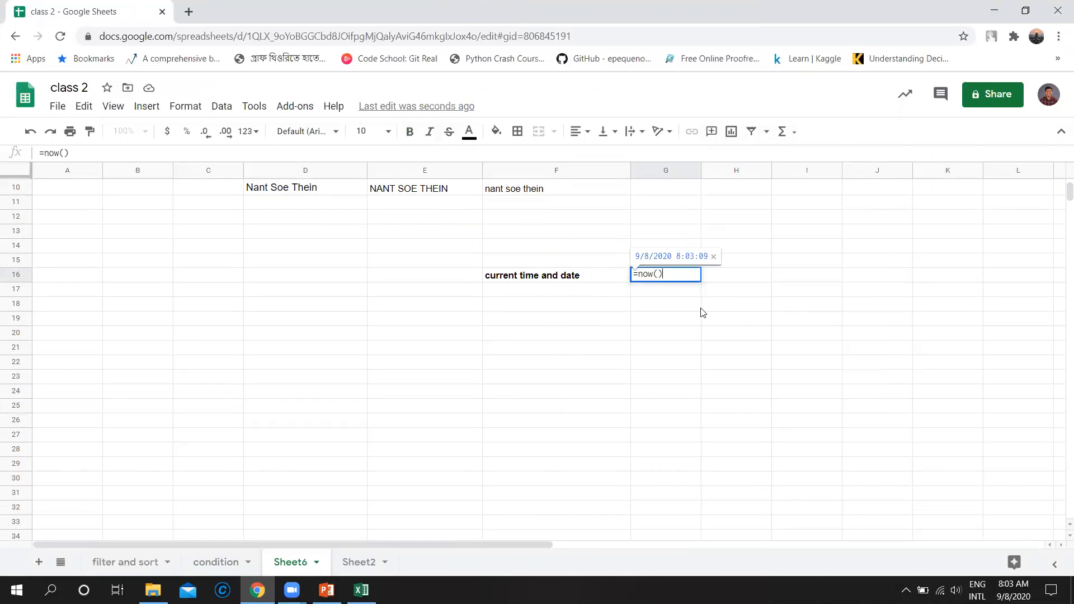
key(Return)
drag(701, 171, 731, 170)
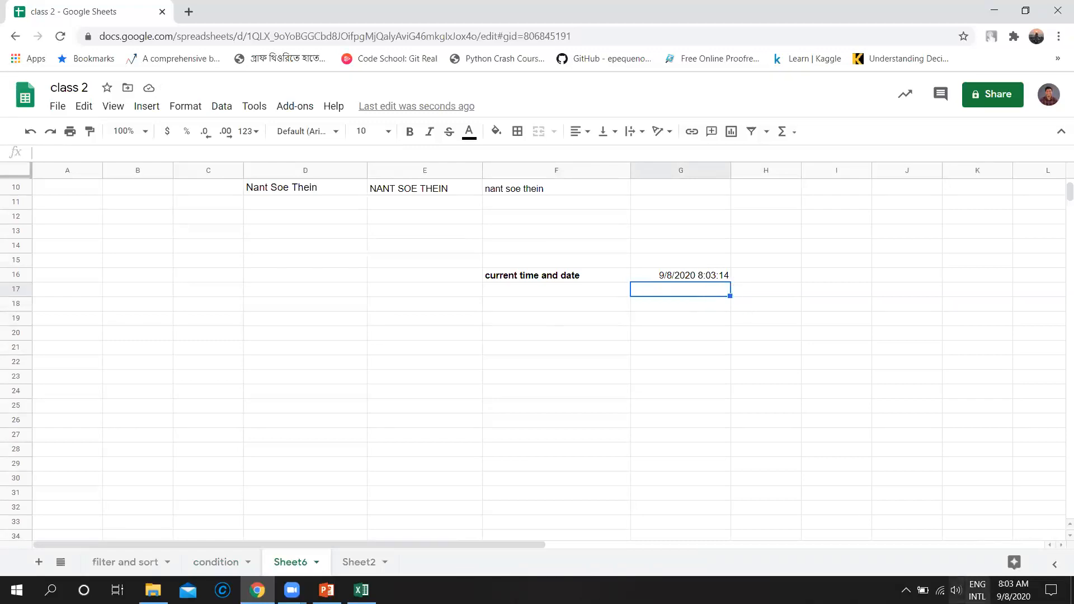
Enter the headings Day in H15 and Month in I15, beside the current time and date.
mouse_move(1013, 590)
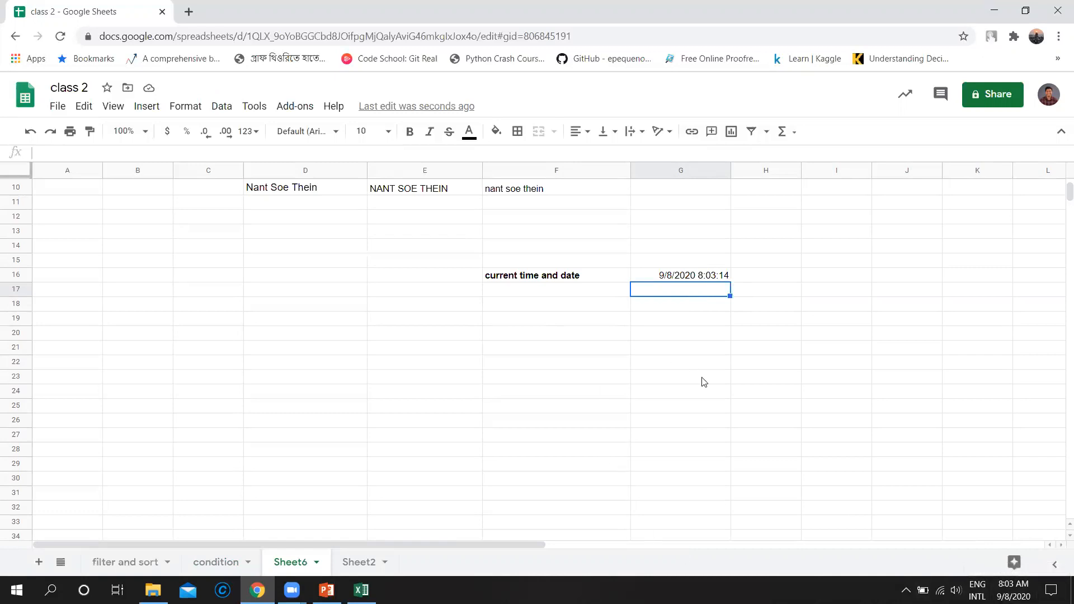
click(687, 278)
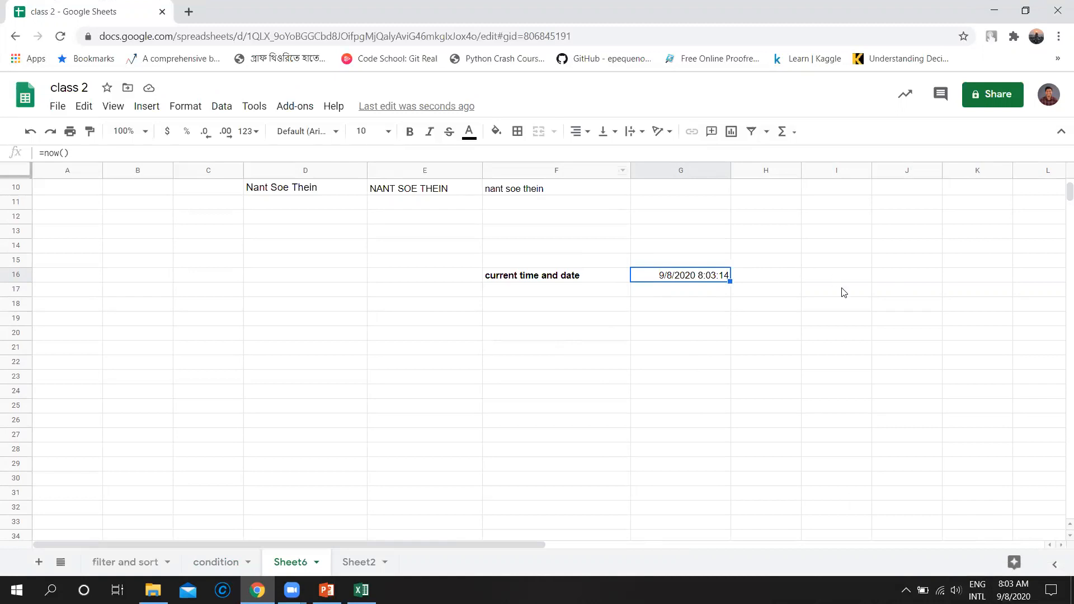
drag(509, 544, 618, 546)
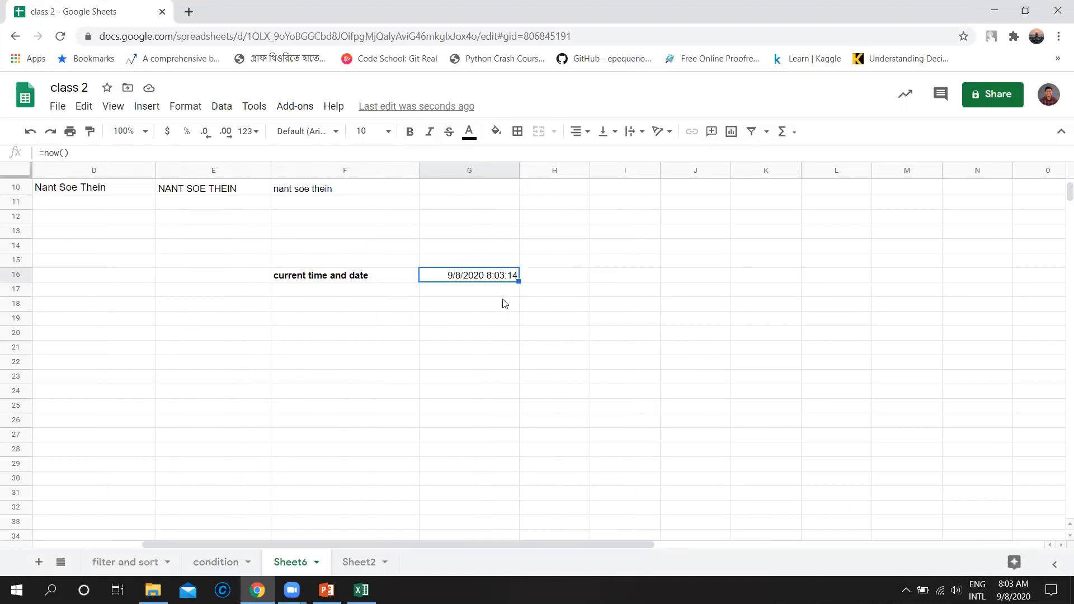
double_click(466, 303)
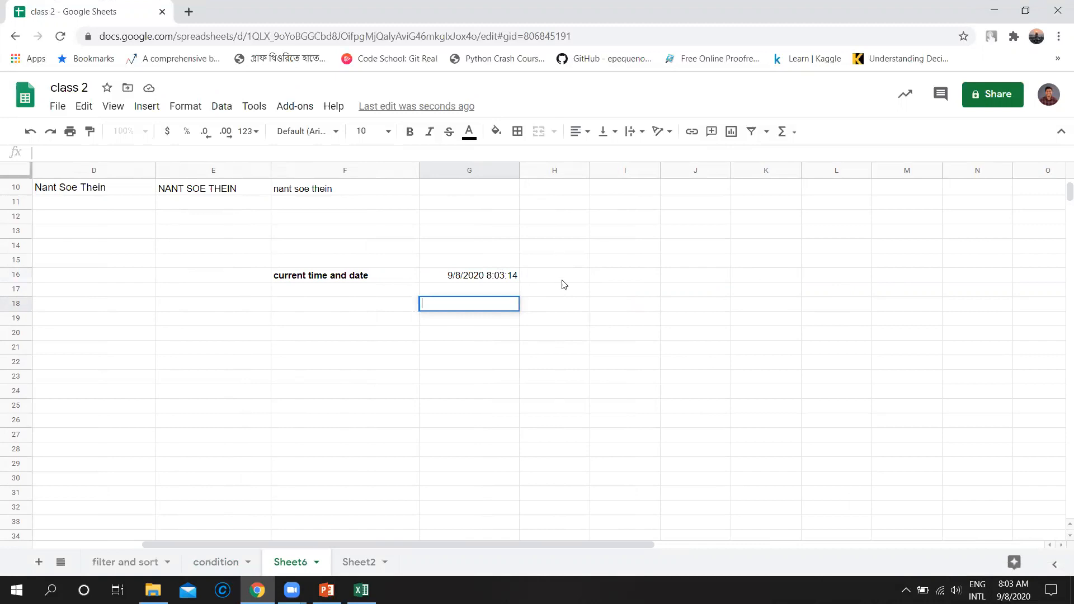
click(568, 261)
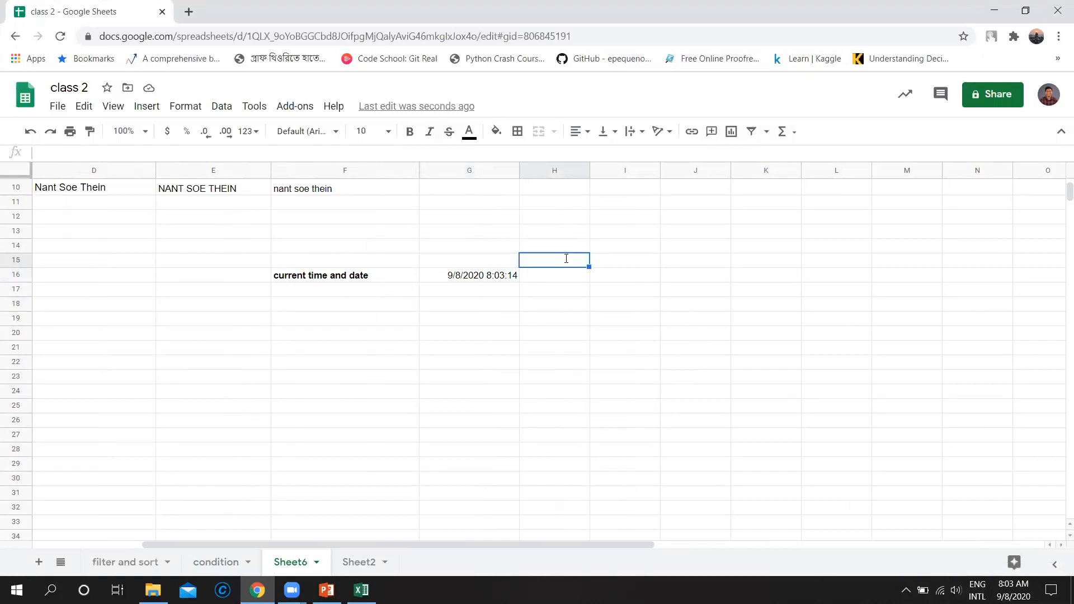
text(Day)
click(640, 265)
text(Month)
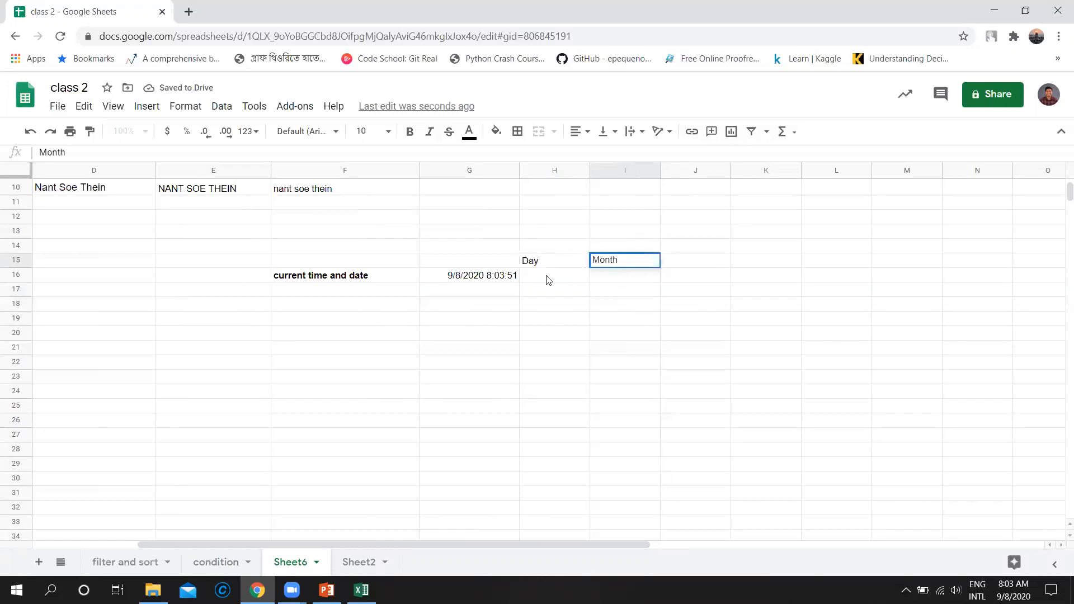
Make the Day and Month headings in H15 and I15 bold.
click(546, 277)
click(548, 263)
click(410, 131)
key(Right)
click(410, 131)
Enter the formula =day(G16) in H16 to extract the day from the current date.
click(554, 278)
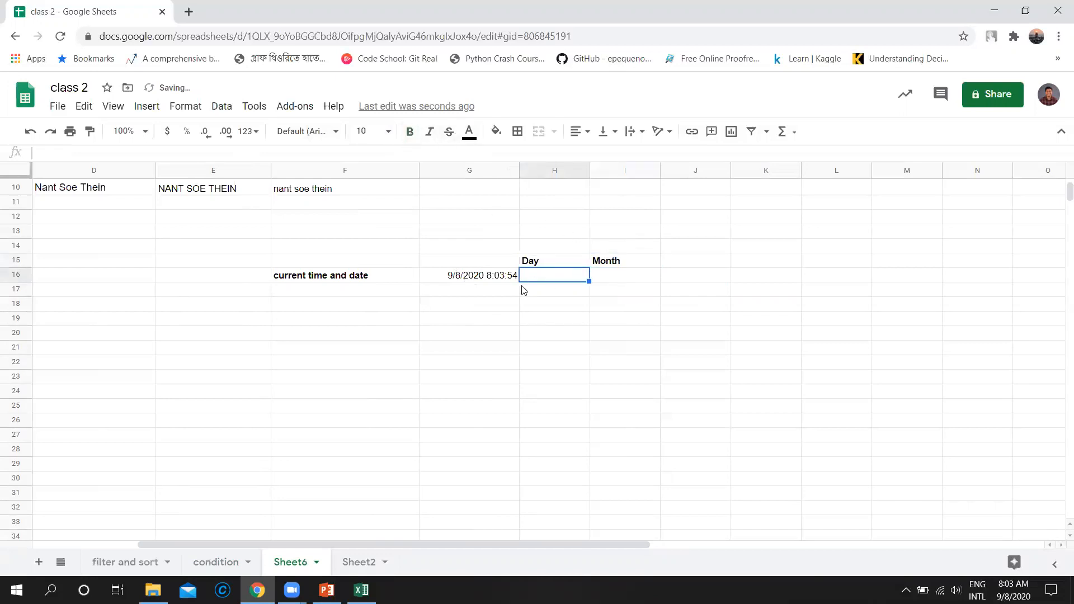
text(=day)
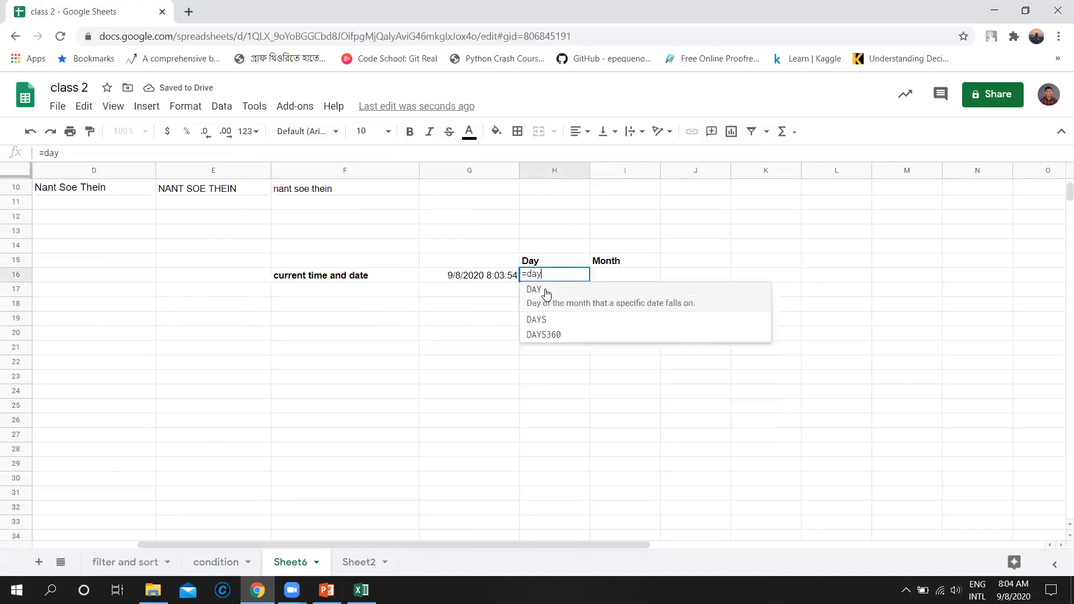
click(486, 283)
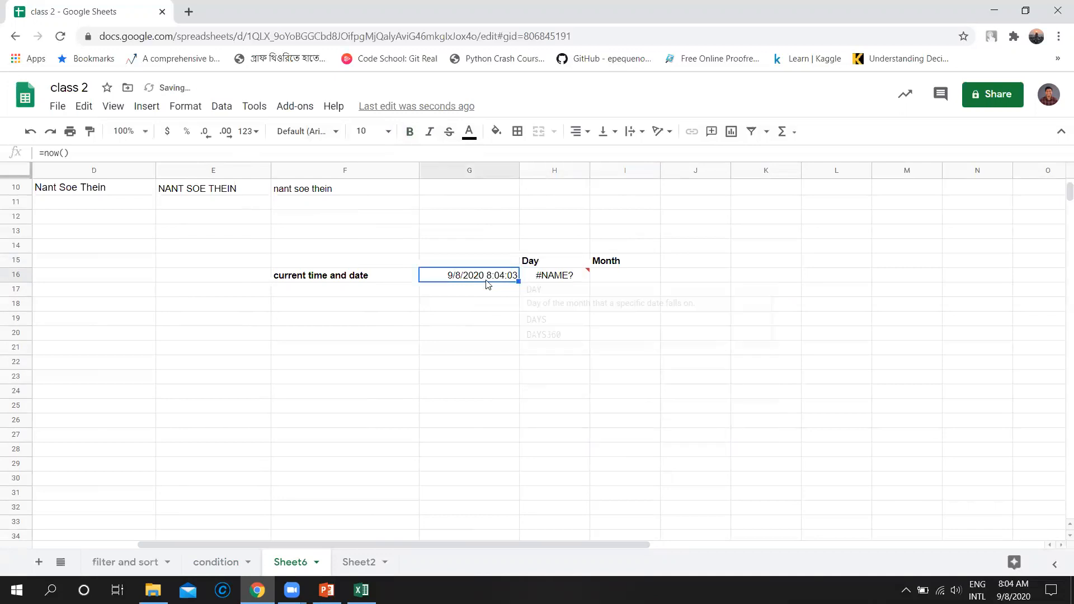
double_click(562, 274)
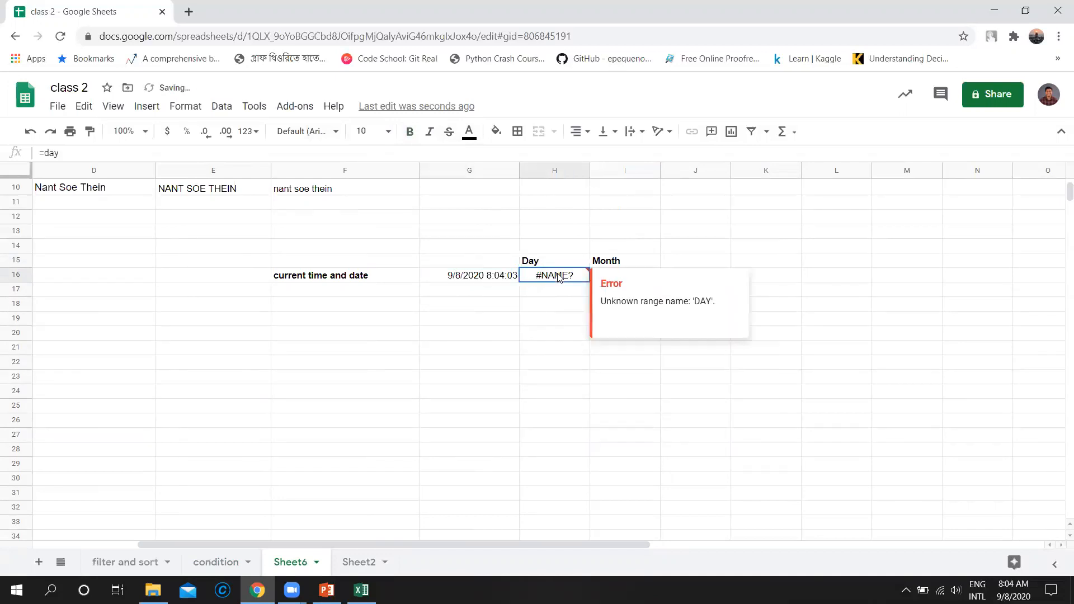
text(()
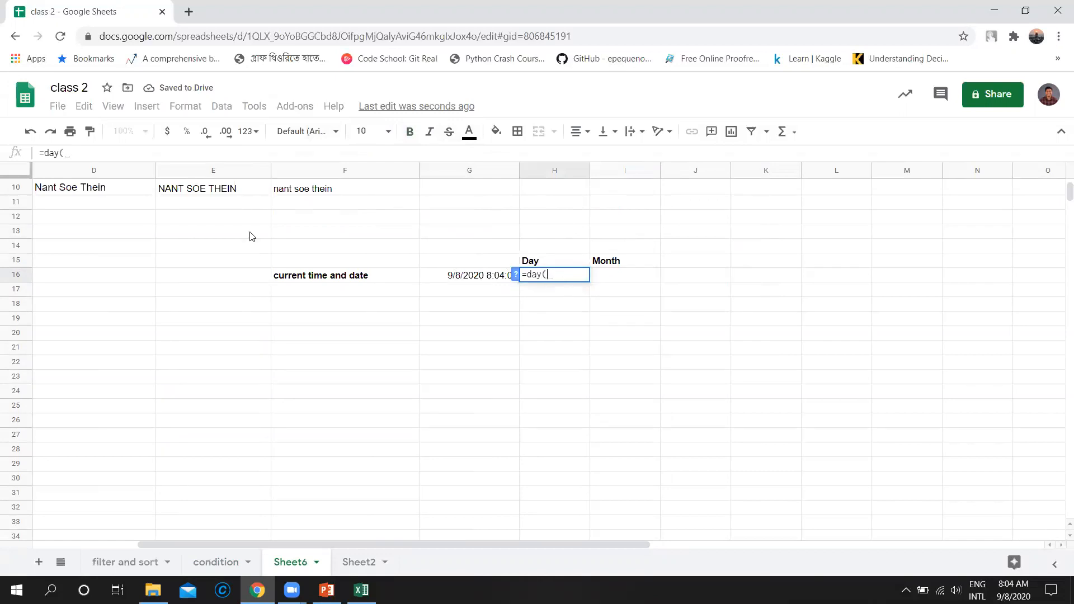
click(476, 276)
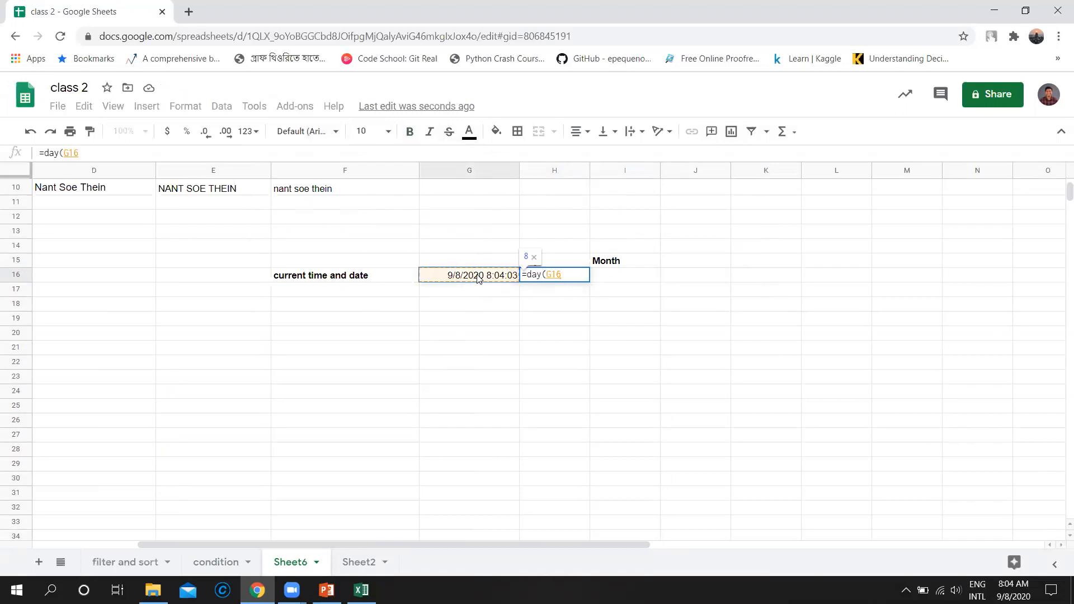
text())
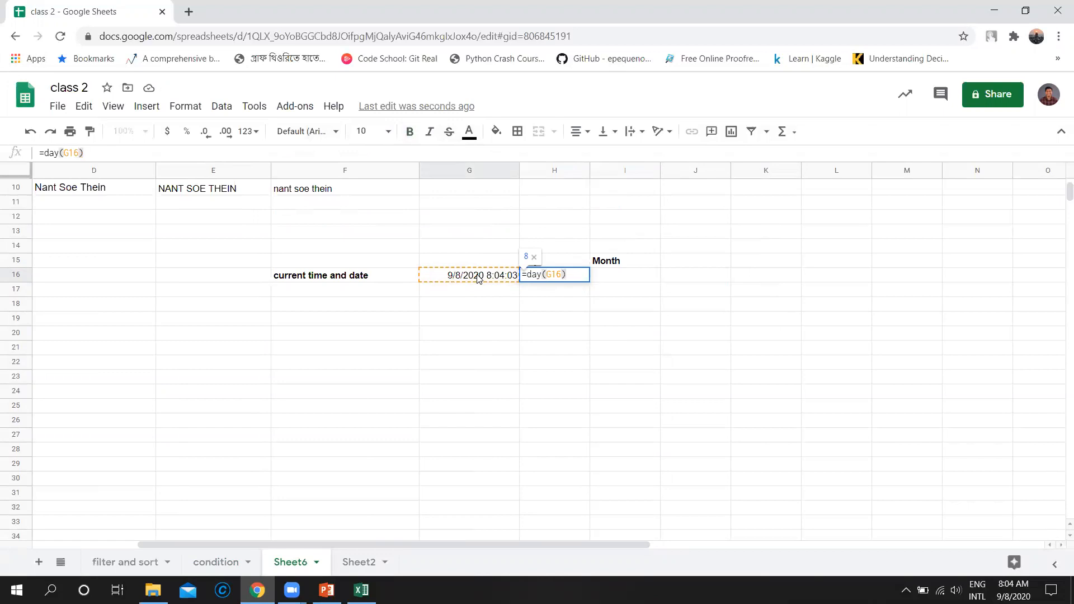
key(Return)
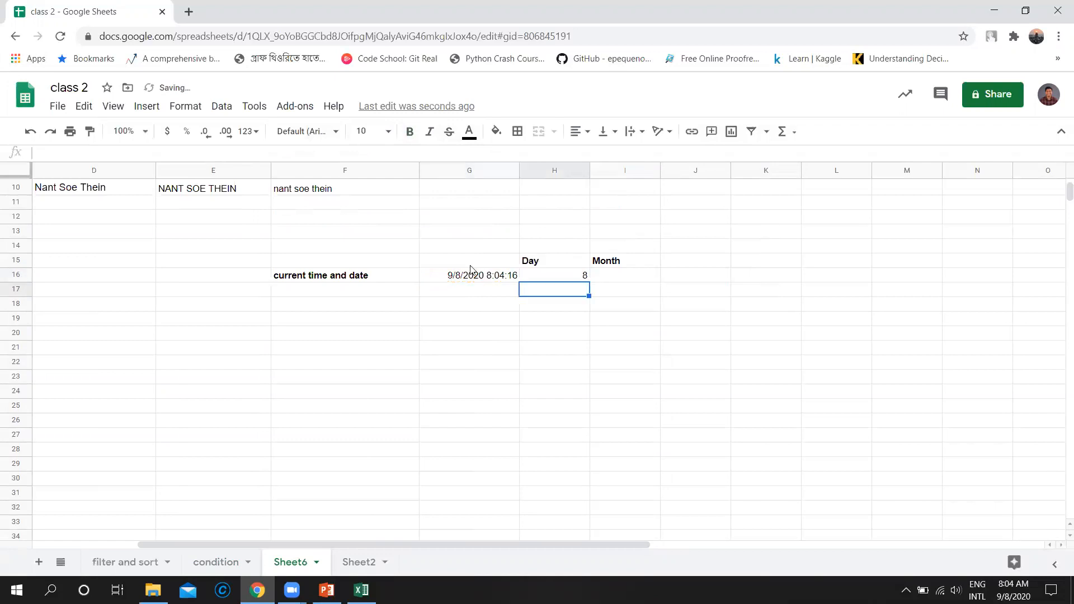
Enter the formula =month(G16) in I16 to extract the month from the current date.
double_click(611, 277)
text(=month()
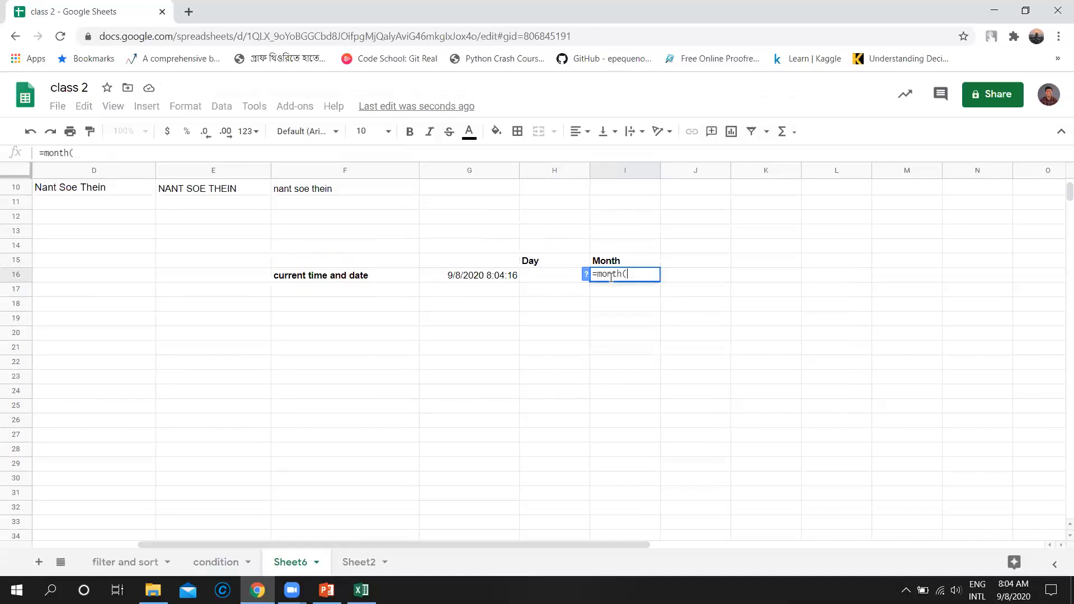
click(502, 276)
text())
key(Return)
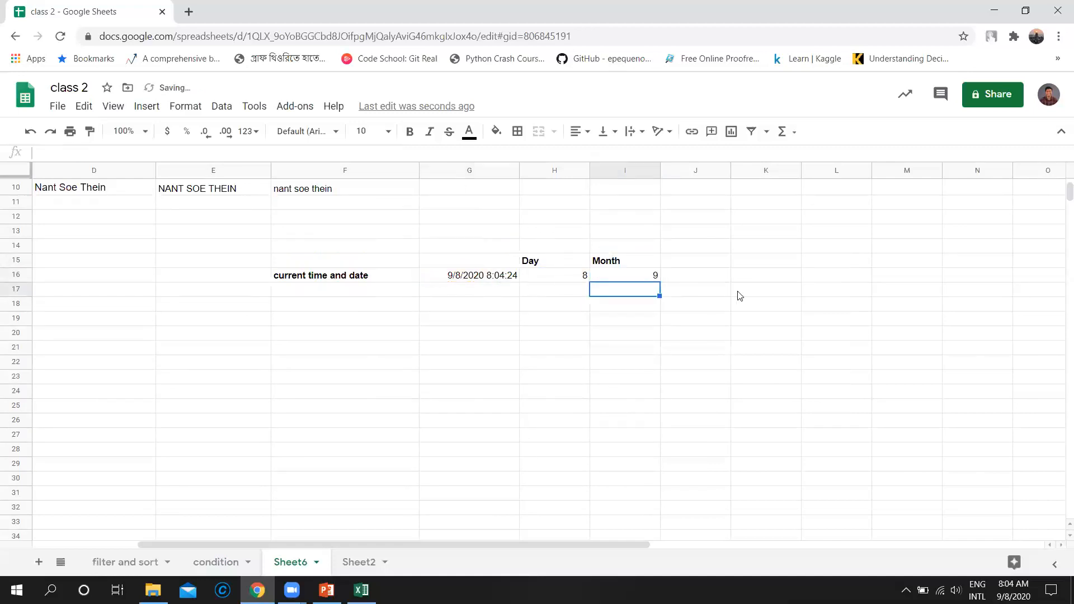
Add the headings hour in J15 and minute in K15 and make both bold.
double_click(719, 257)
text(hour)
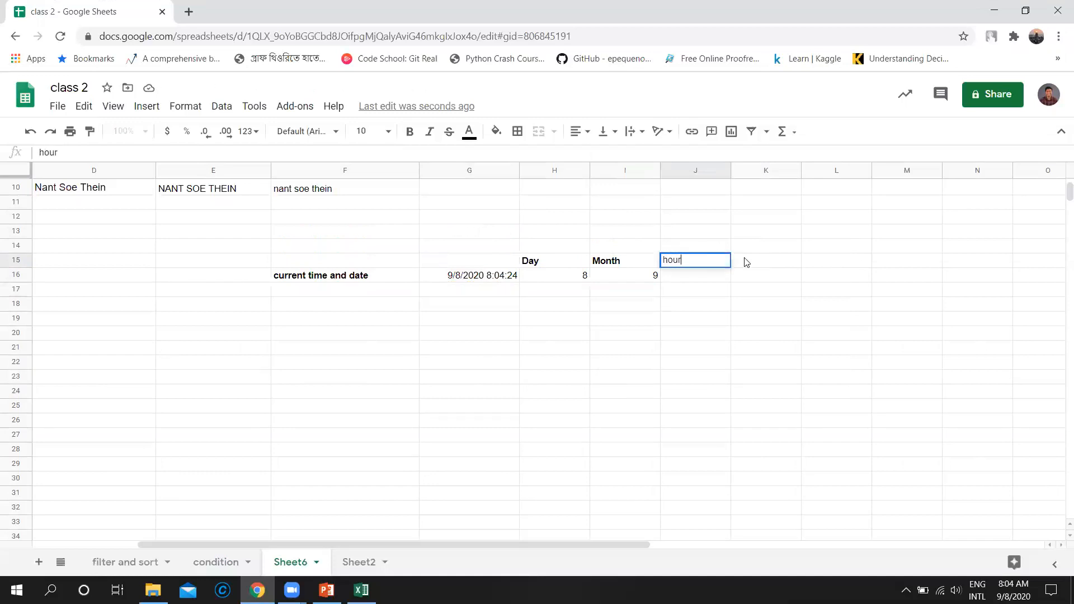
click(744, 259)
text(mi)
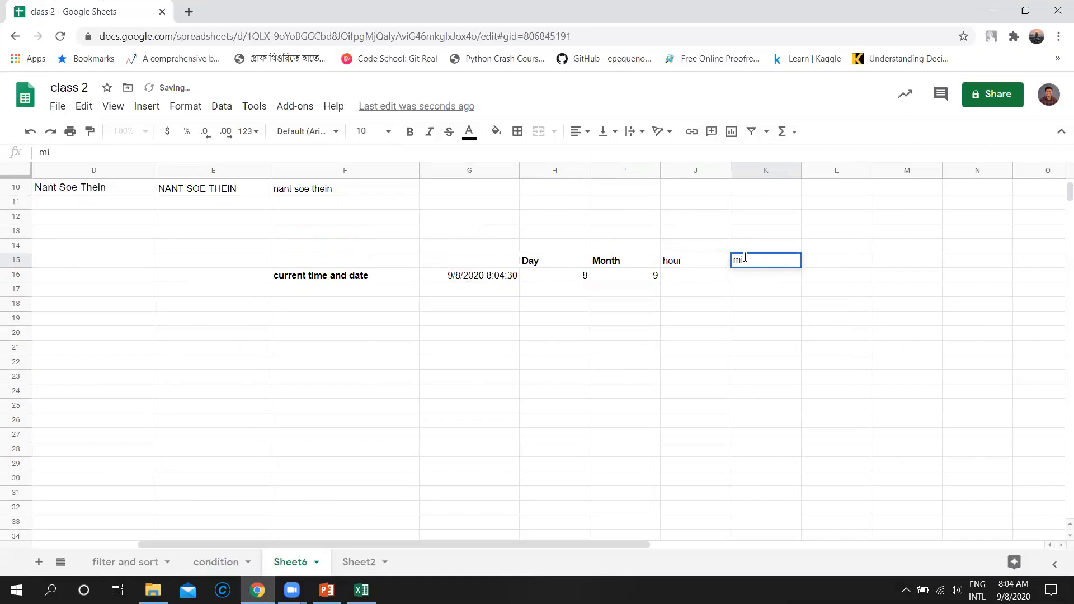
text(nute)
click(701, 264)
click(410, 131)
click(746, 268)
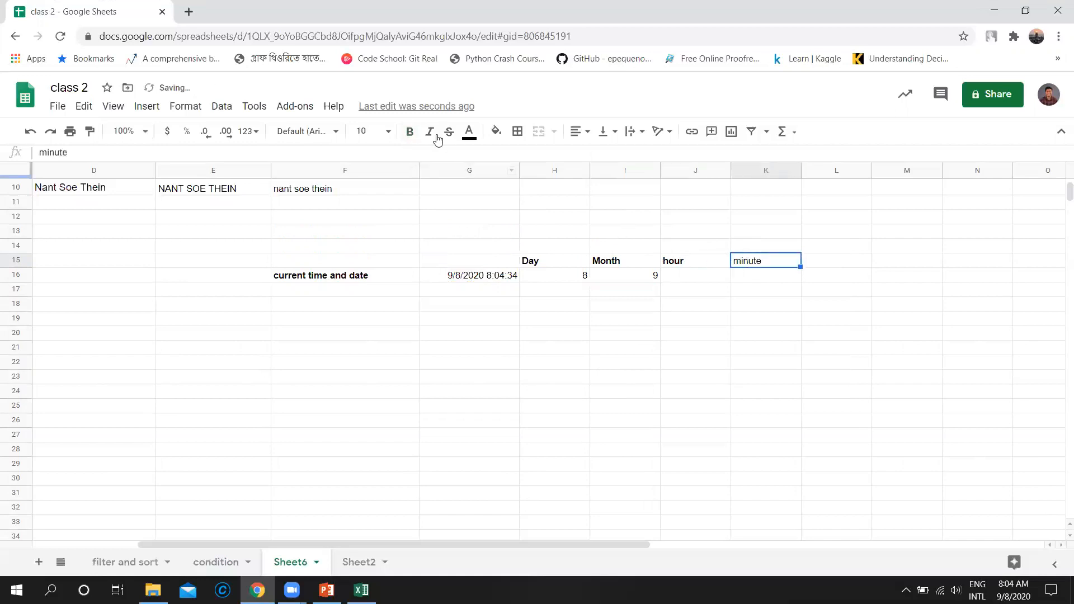
click(409, 132)
Enter the formula =HOUR(G16) in J16 to extract the hour from the current time.
click(690, 270)
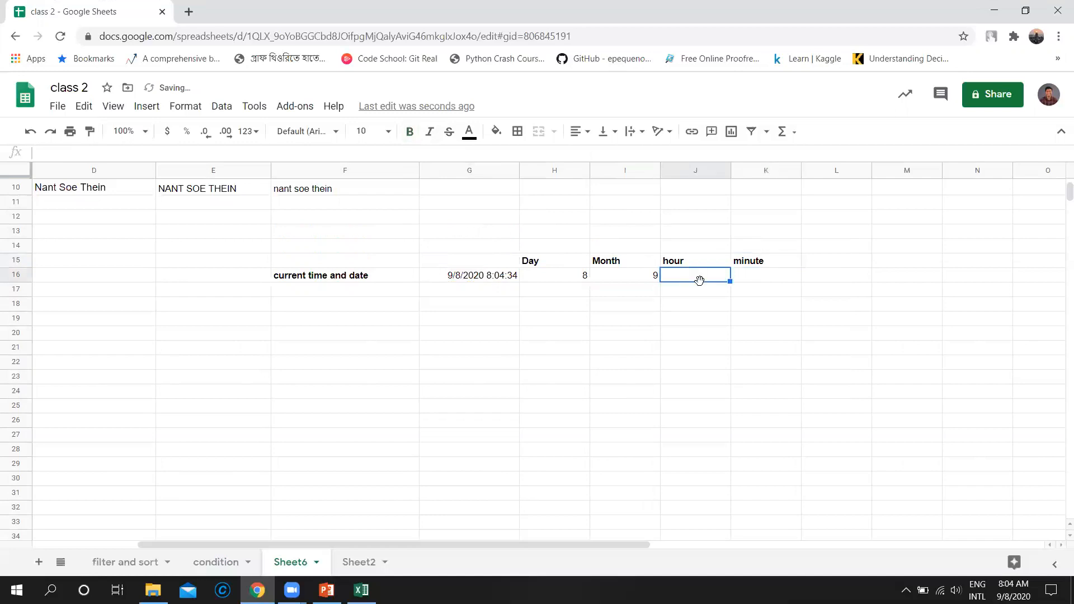
double_click(703, 274)
text(=hou)
key(Tab)
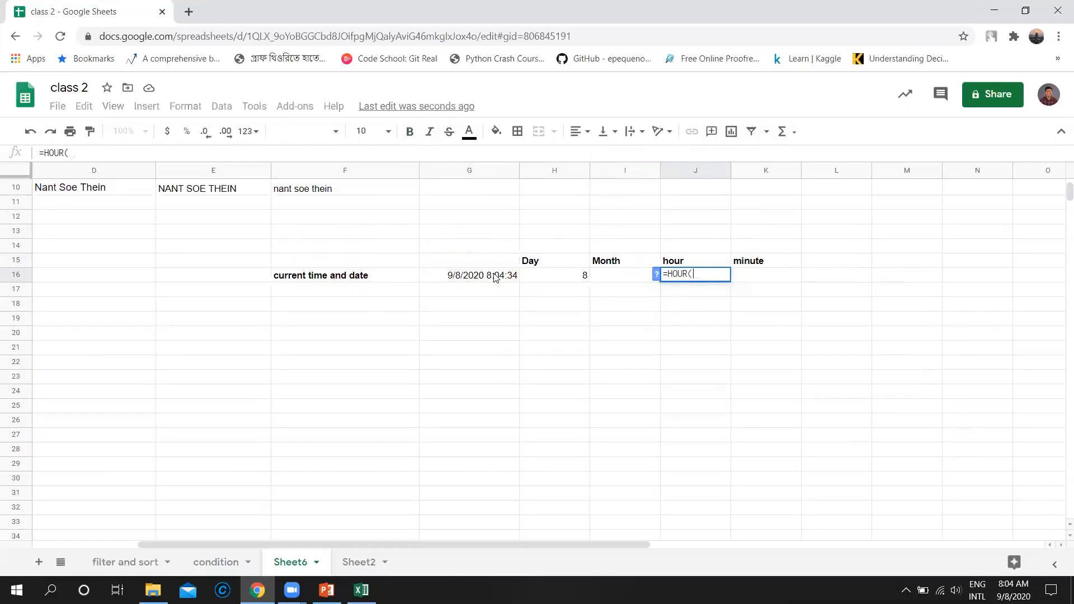
click(495, 276)
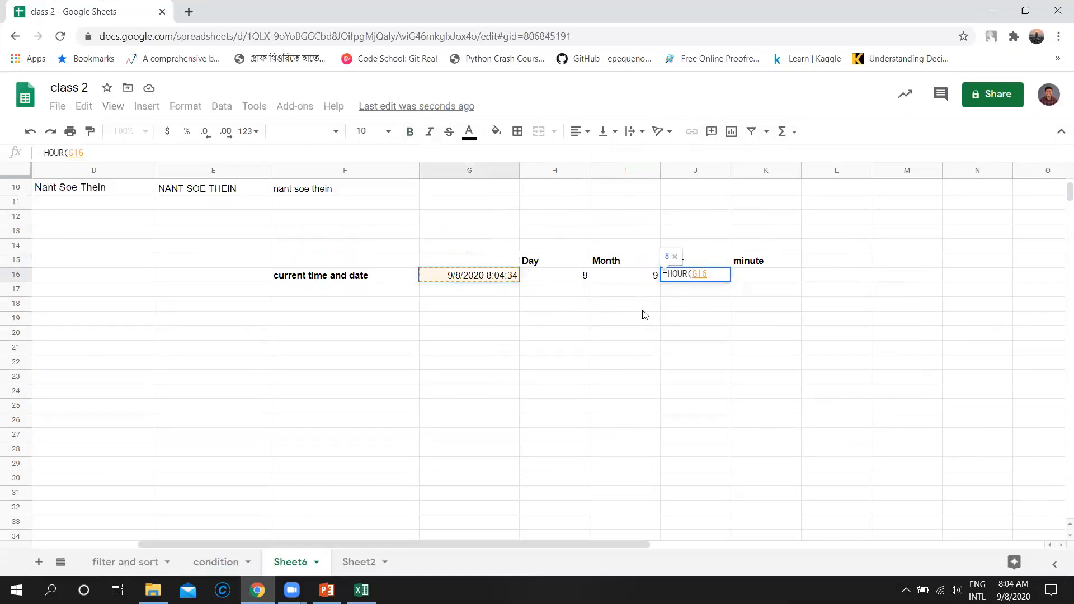
text())
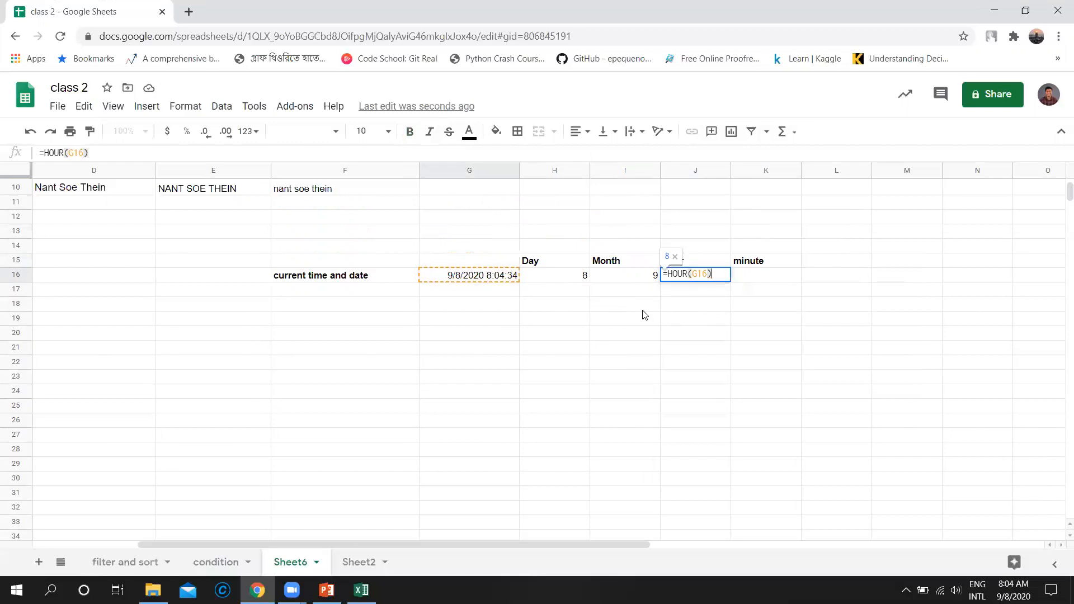
key(Return)
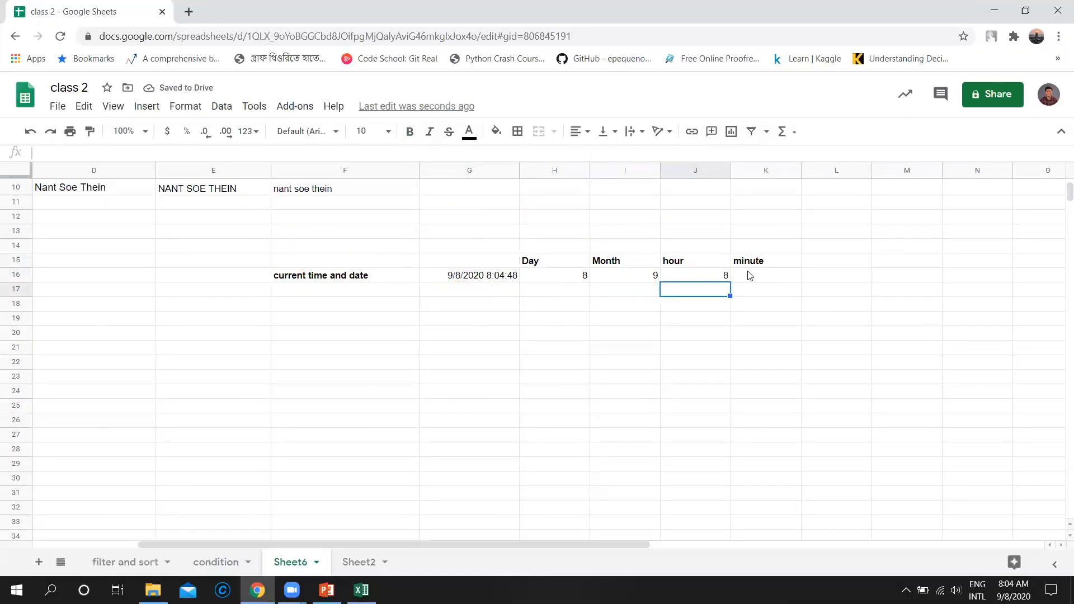
Enter the formula =MINUTE(G16) in K16 to extract the minute from the current time.
double_click(784, 276)
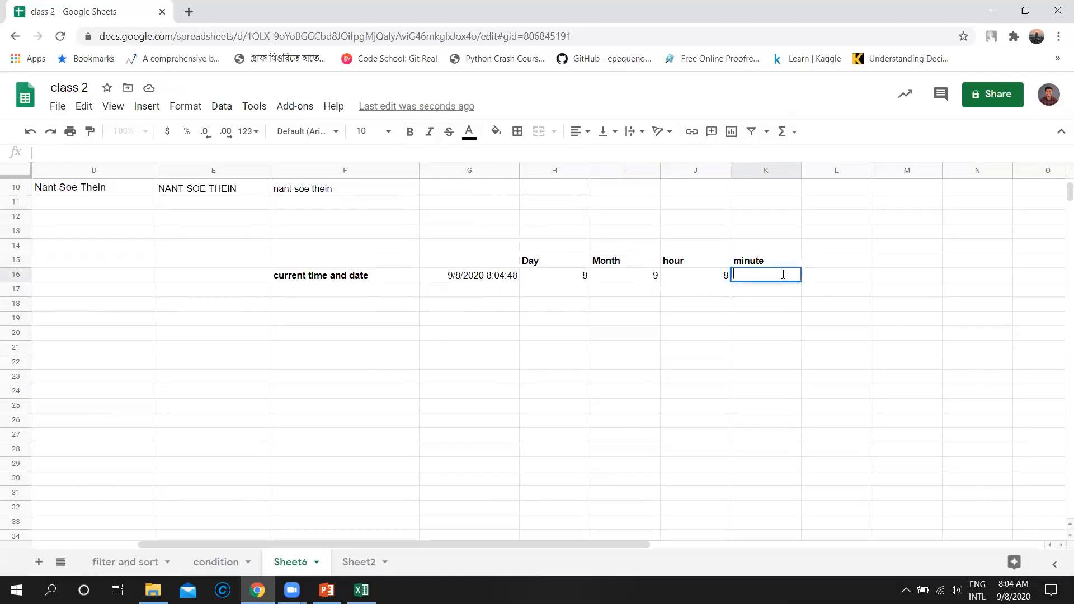
text(=minut)
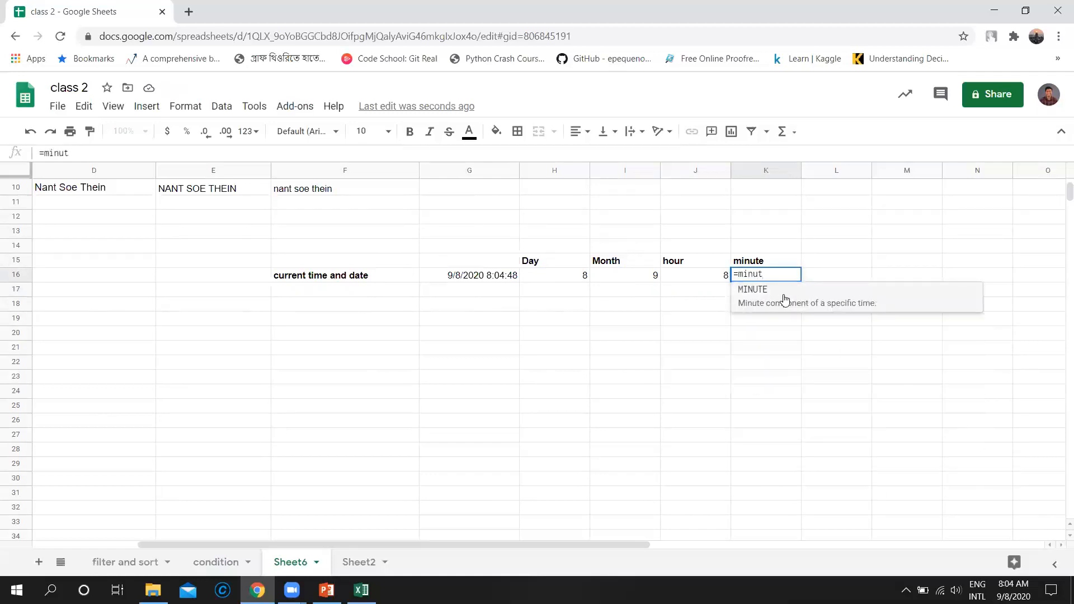
click(782, 298)
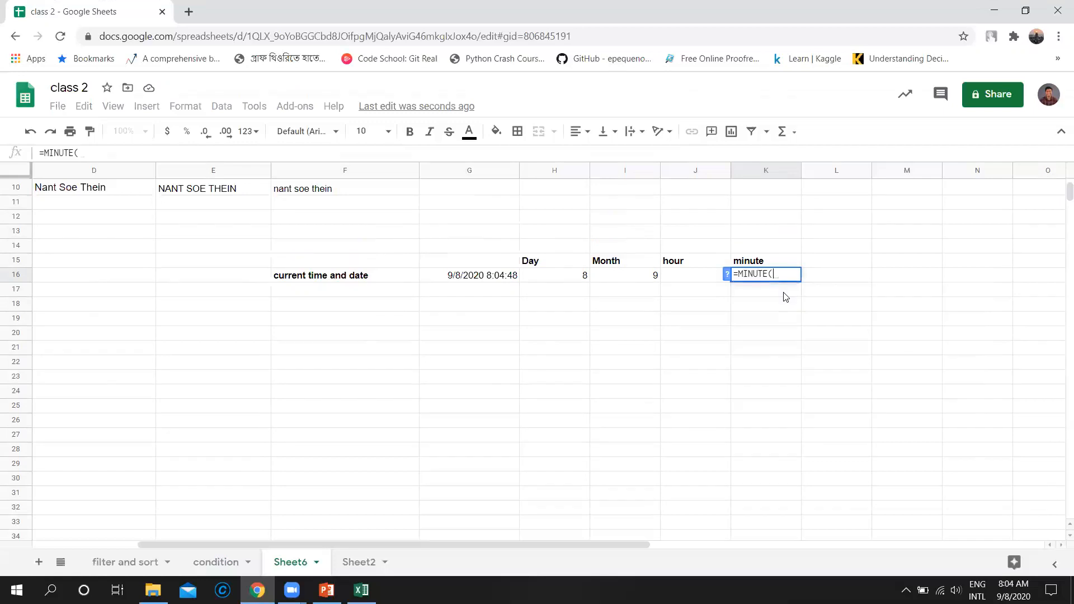
click(507, 279)
text())
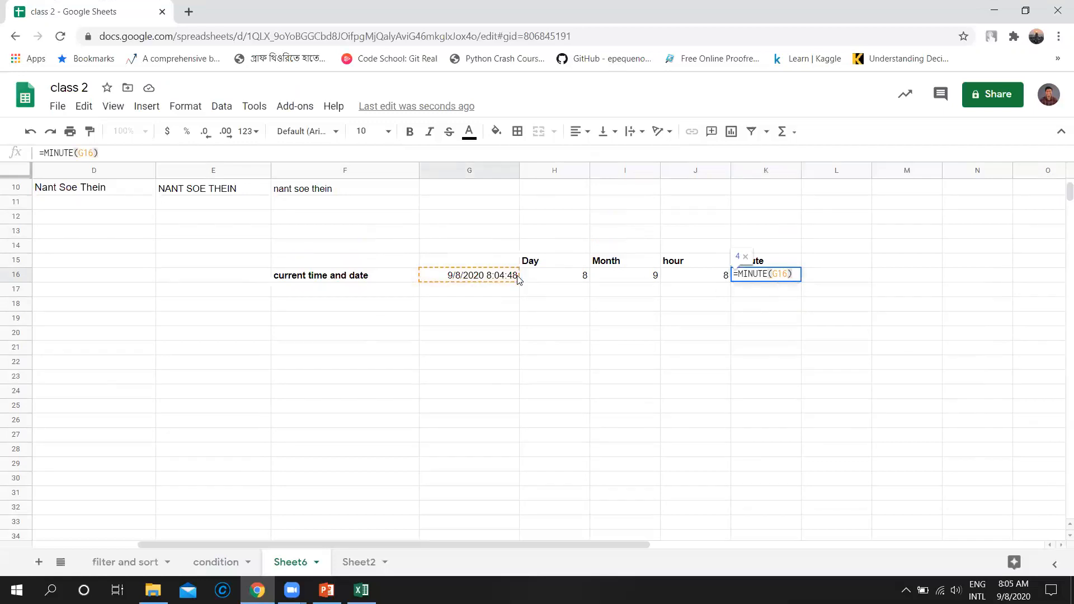
key(Return)
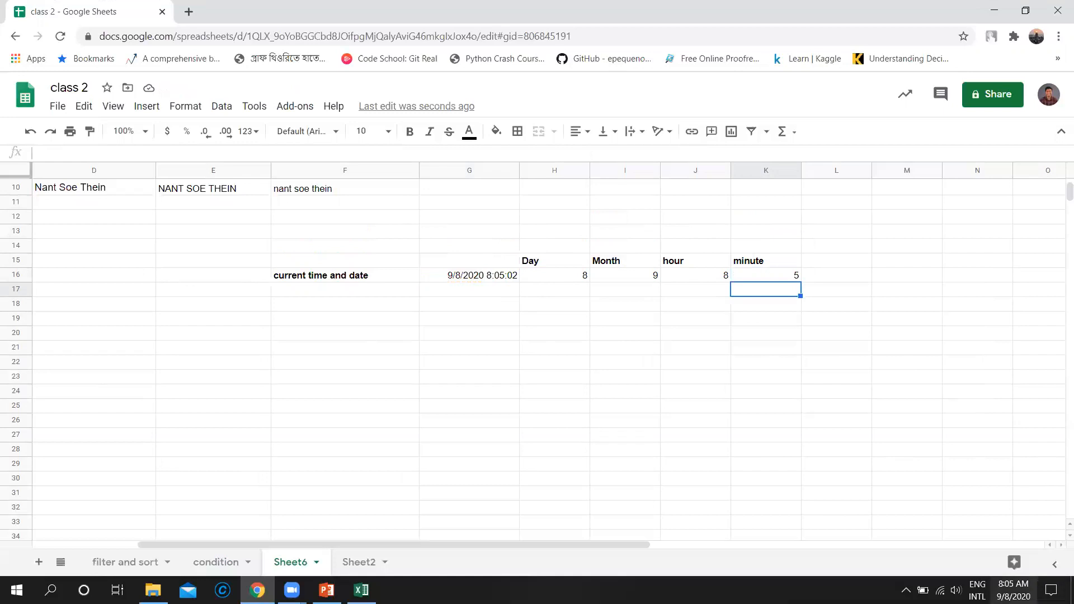
Review the month, hour and minute formulas in row 16 and the LOWER formula in F7.
click(573, 264)
click(641, 280)
click(711, 279)
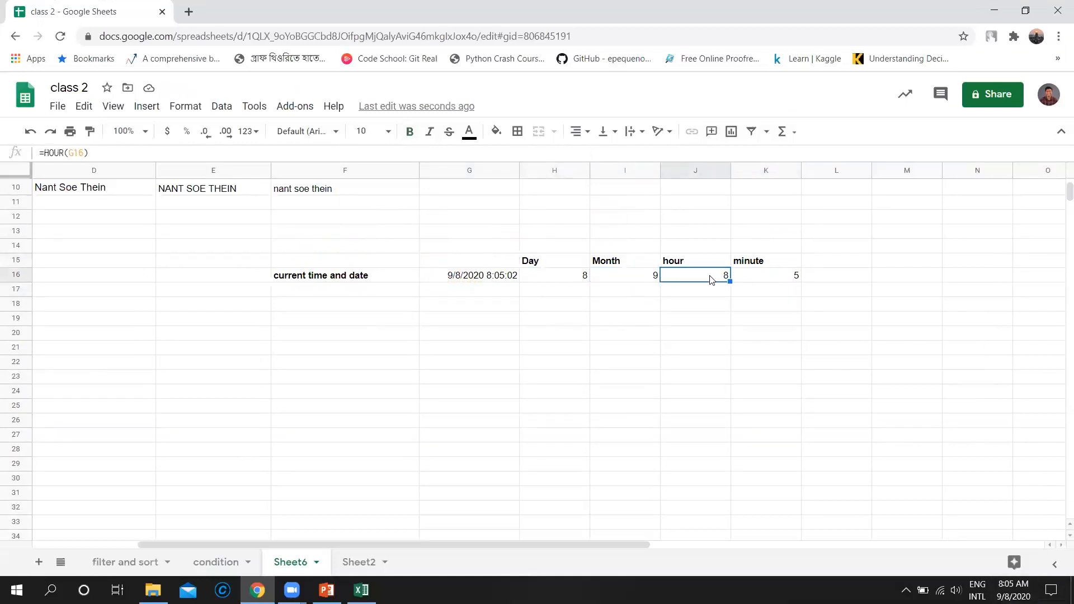
click(792, 283)
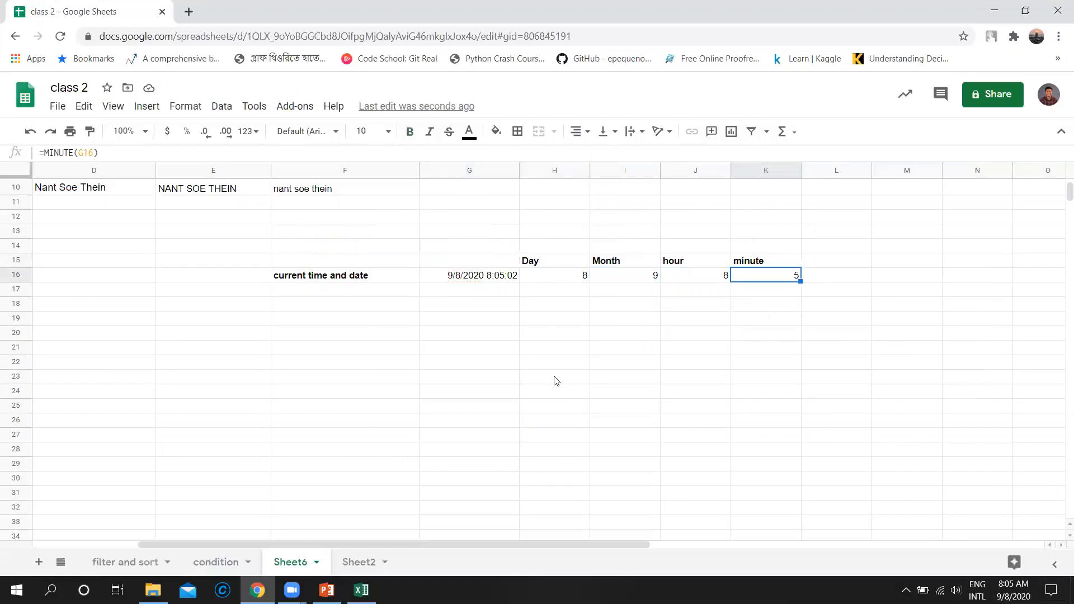
scroll(556, 381, up, 3)
click(363, 284)
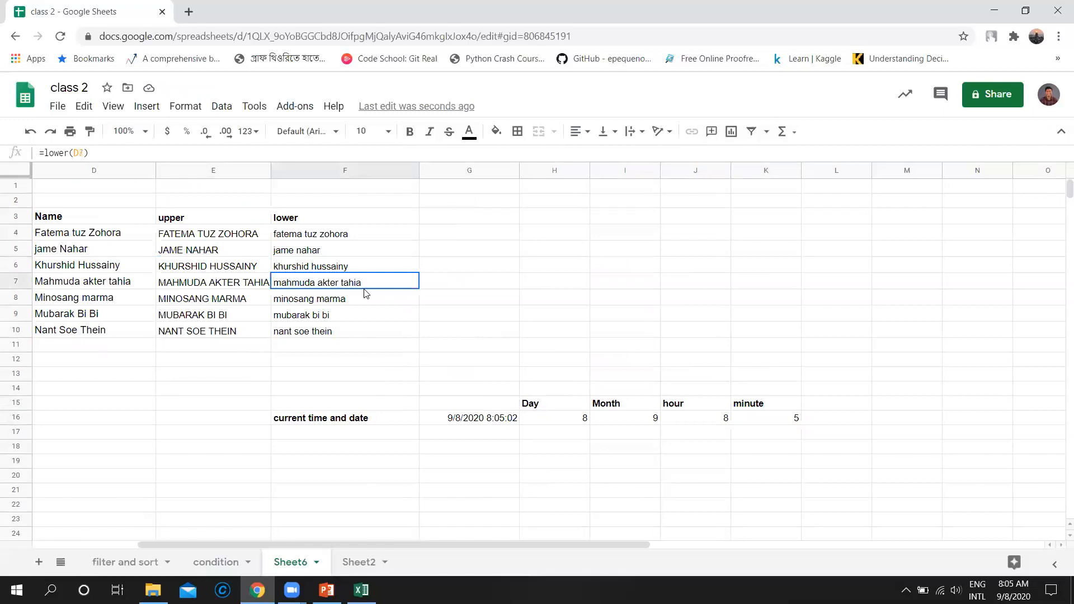